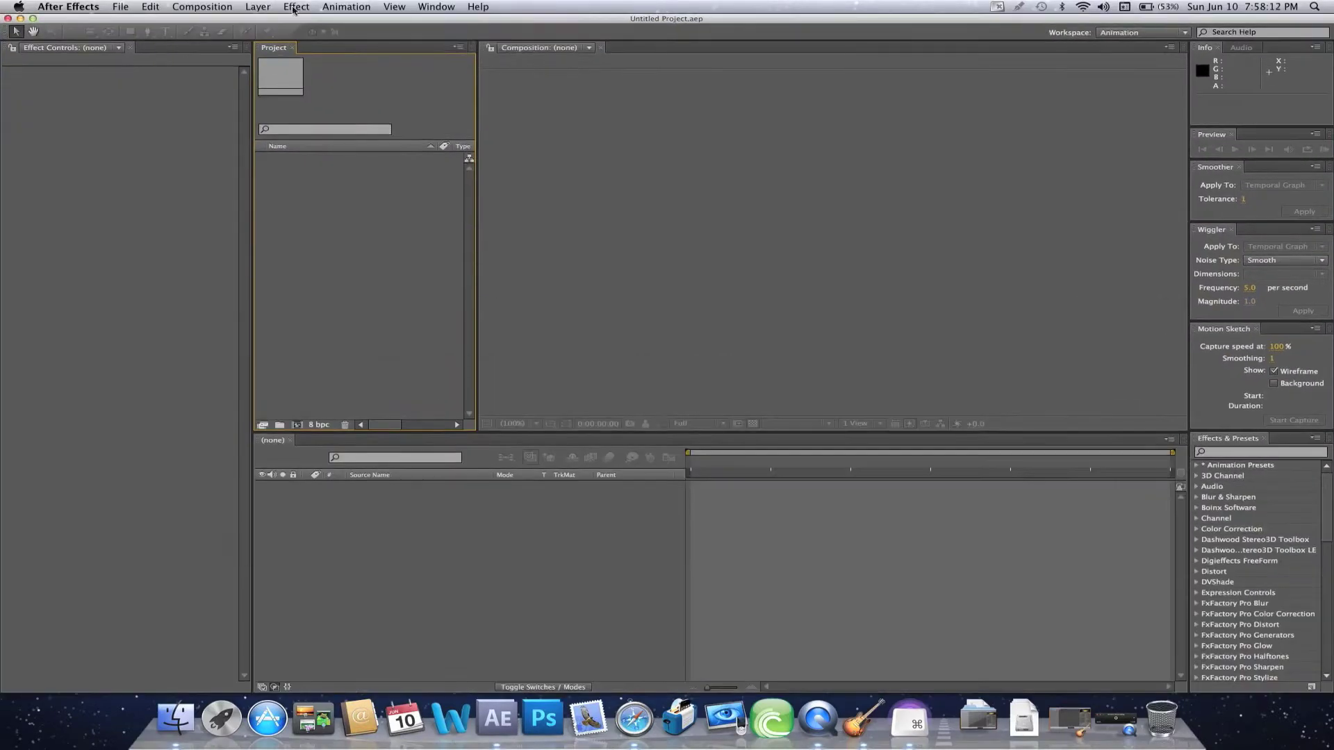
- Switch After Effects to the All Panels workspace
click(437, 6)
mouse_move(486, 21)
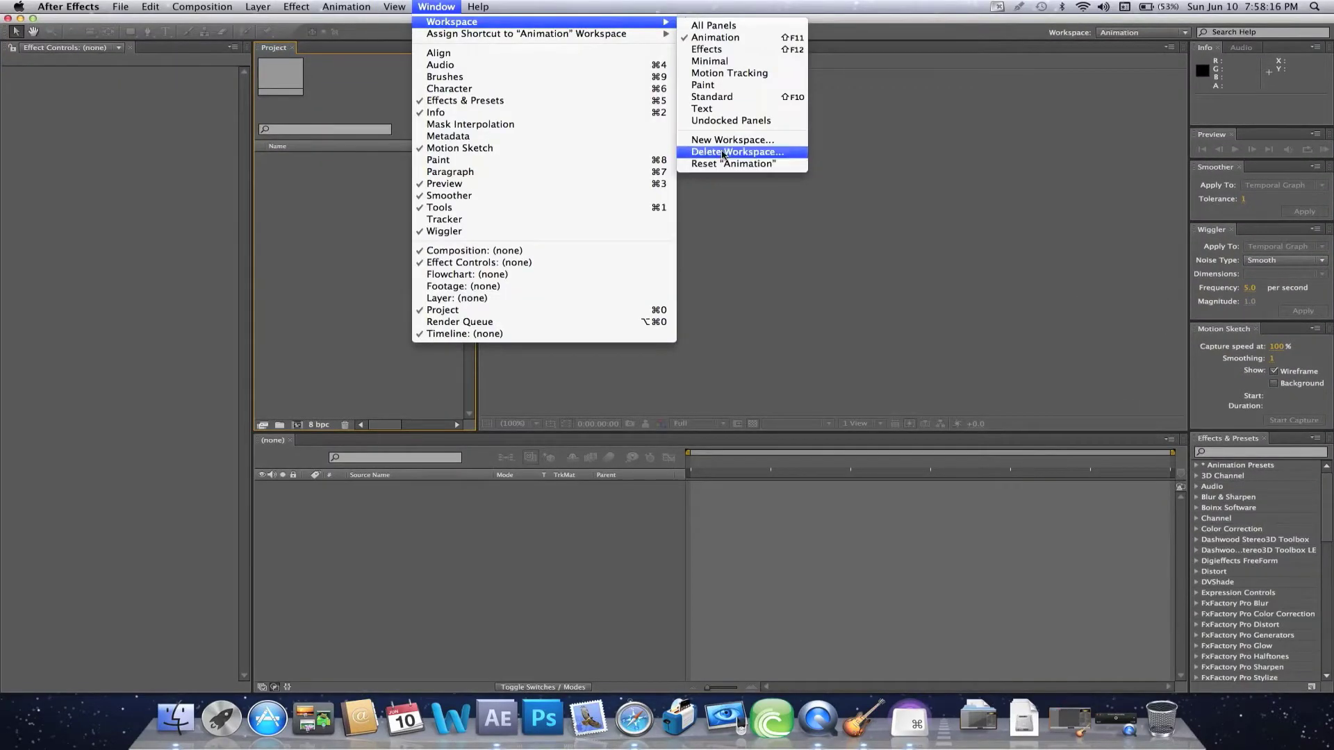
click(713, 25)
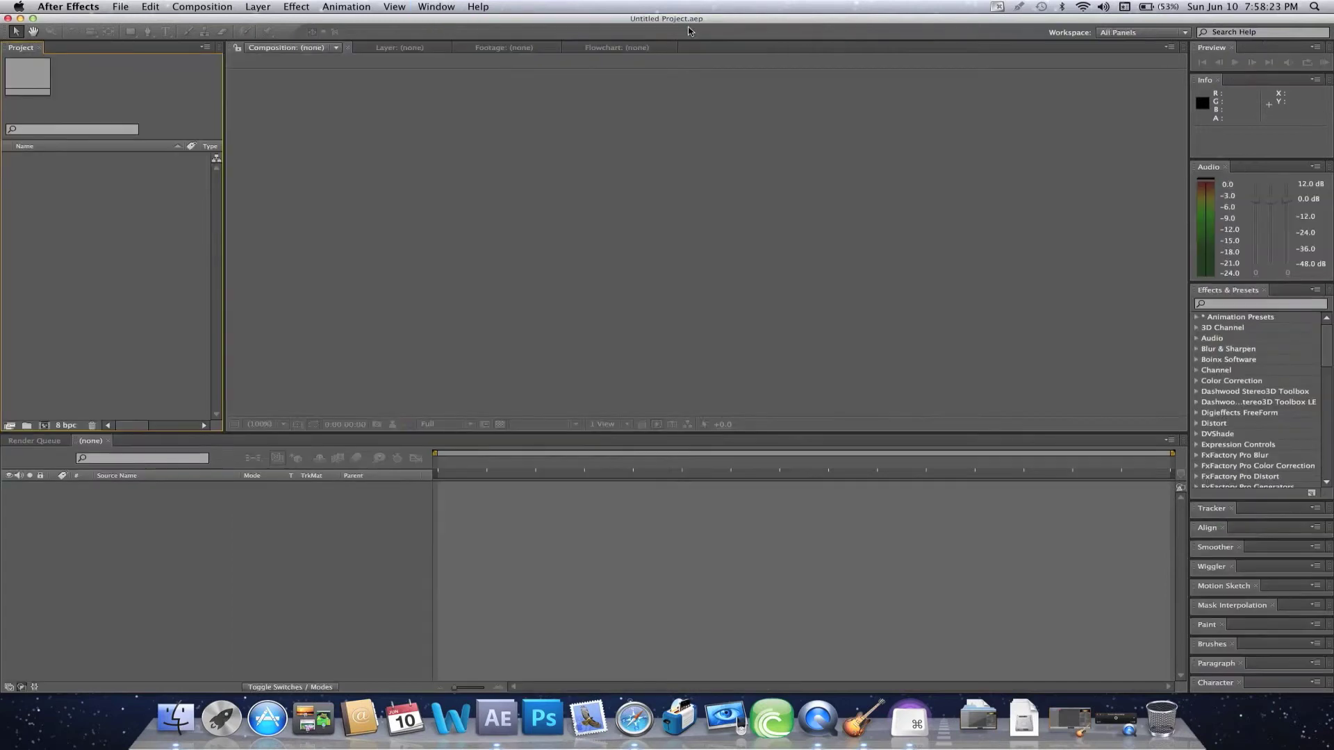
- Create a new HDTV 1080 29.97 composition named Comp 1
click(202, 6)
click(222, 22)
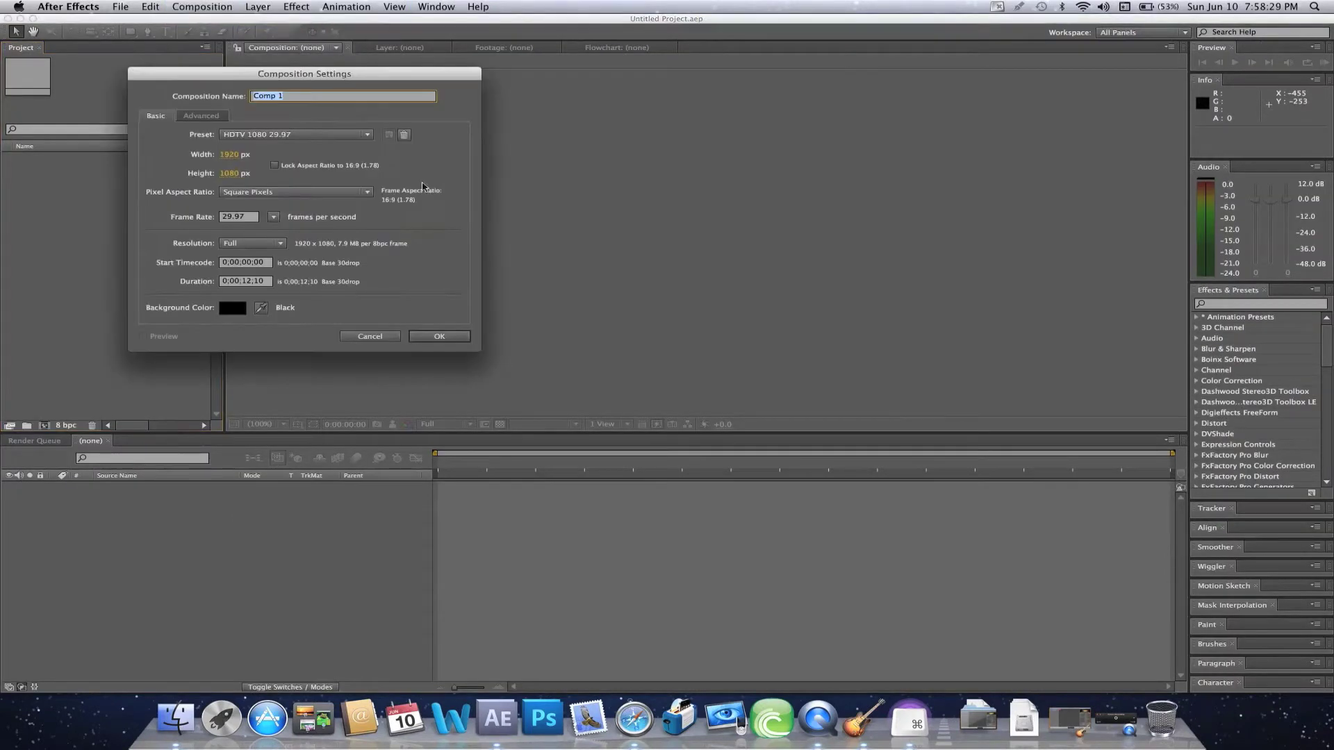
click(439, 337)
- Import the 00697.mp4 video from the Desktop via Import Multiple Files
click(120, 7)
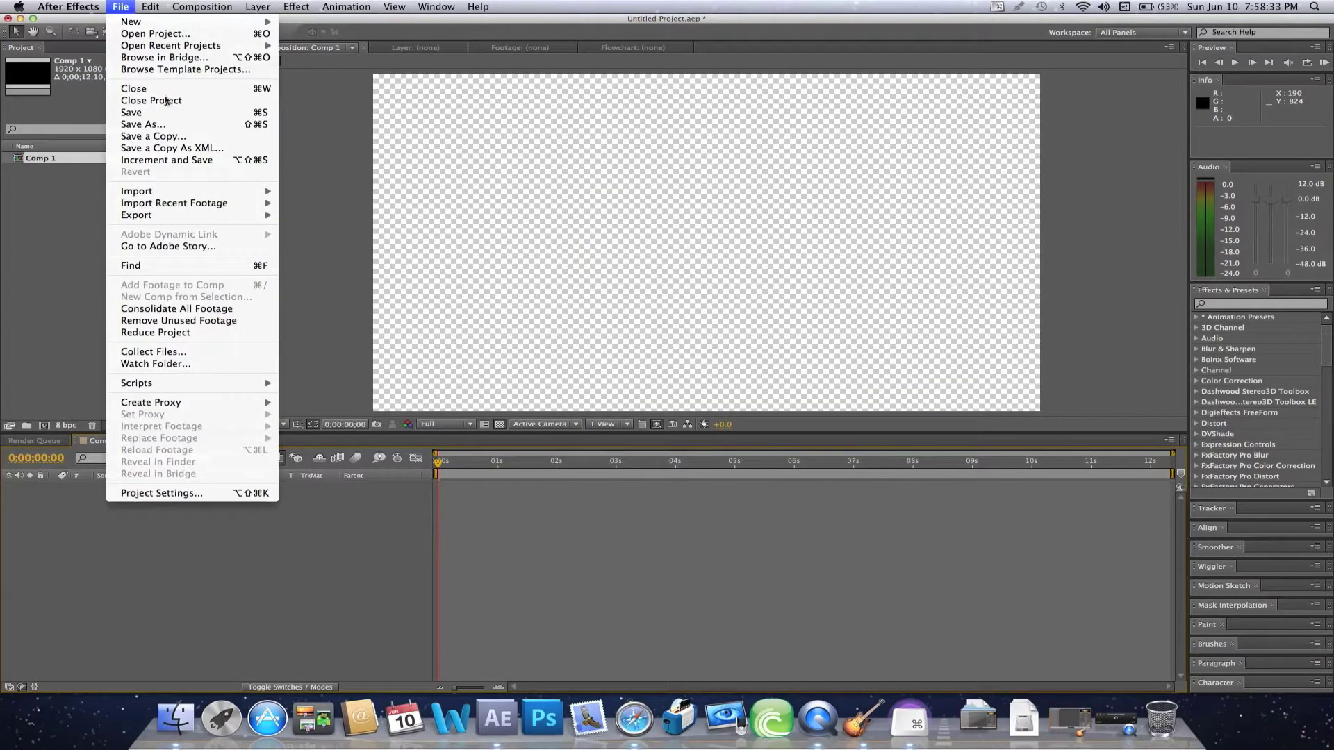
mouse_move(211, 197)
click(316, 204)
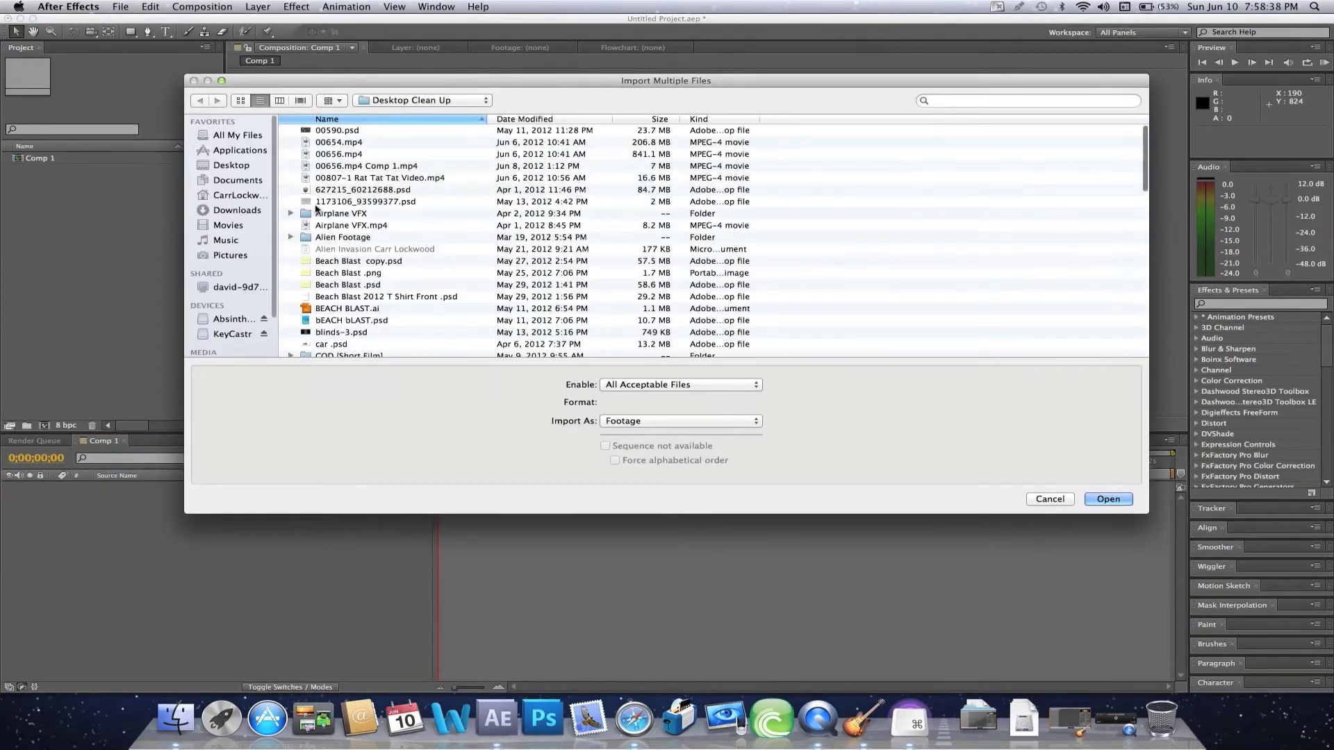
click(233, 168)
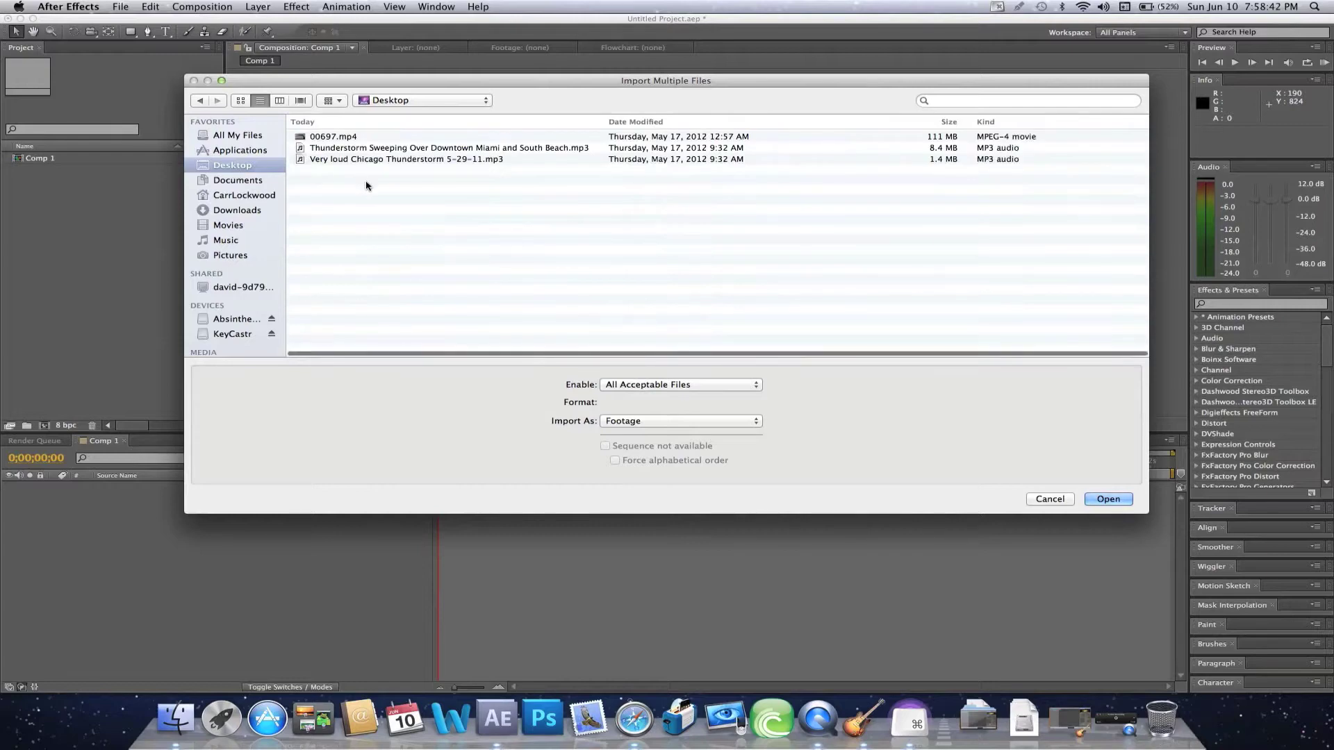
click(347, 139)
double_click(347, 139)
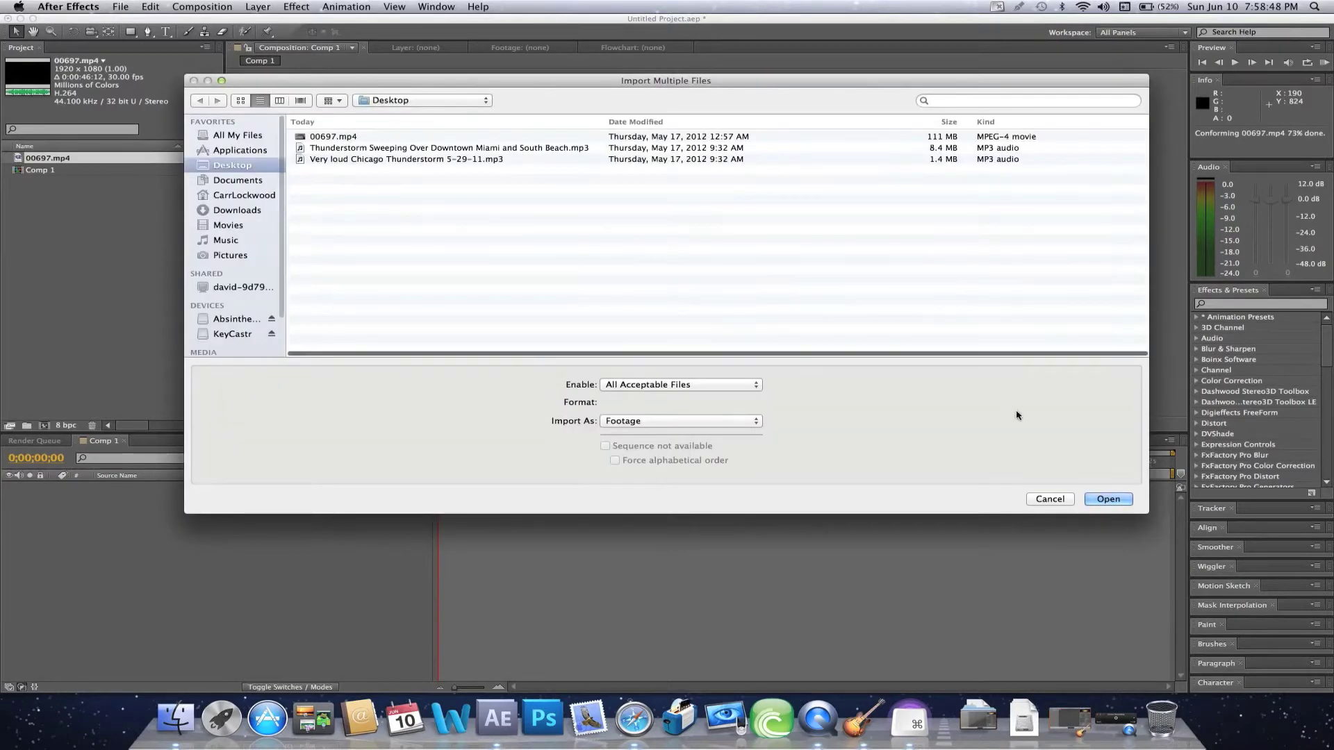
click(1048, 498)
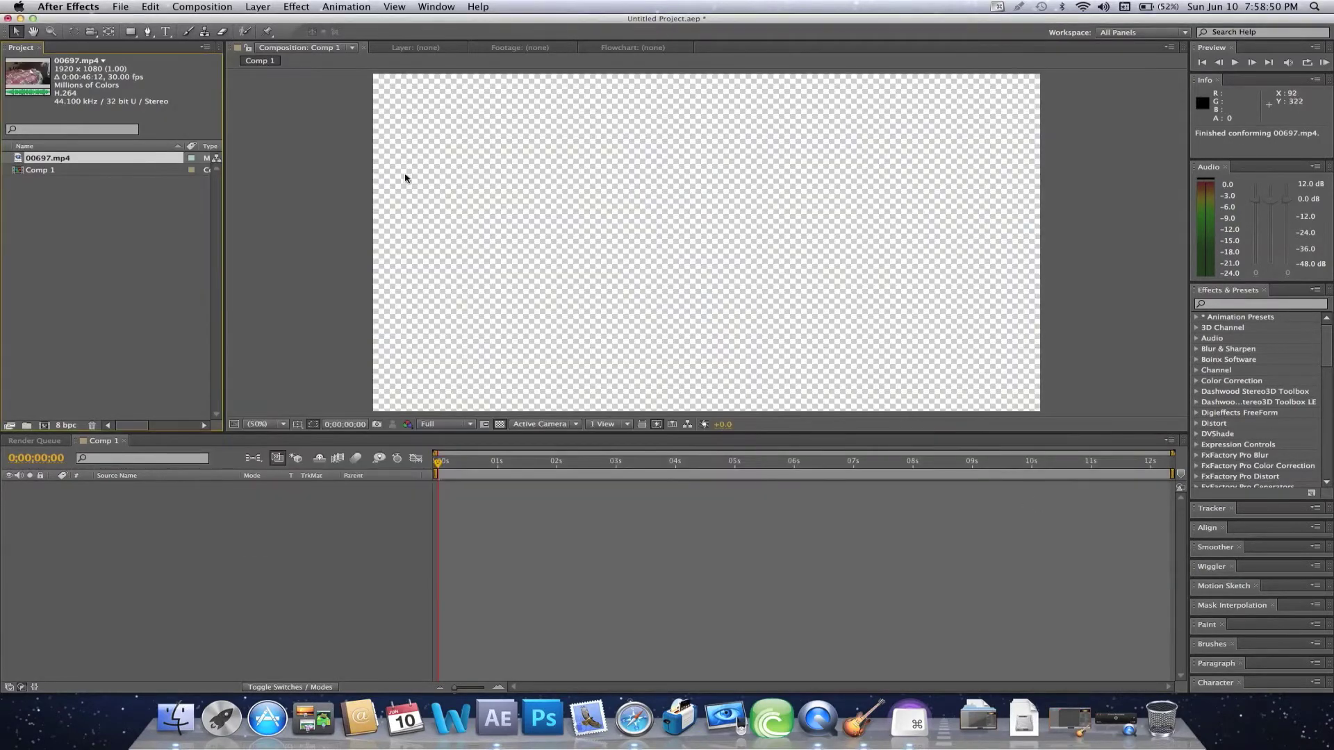
- Import both thunderstorm MP3 files into the project
click(130, 6)
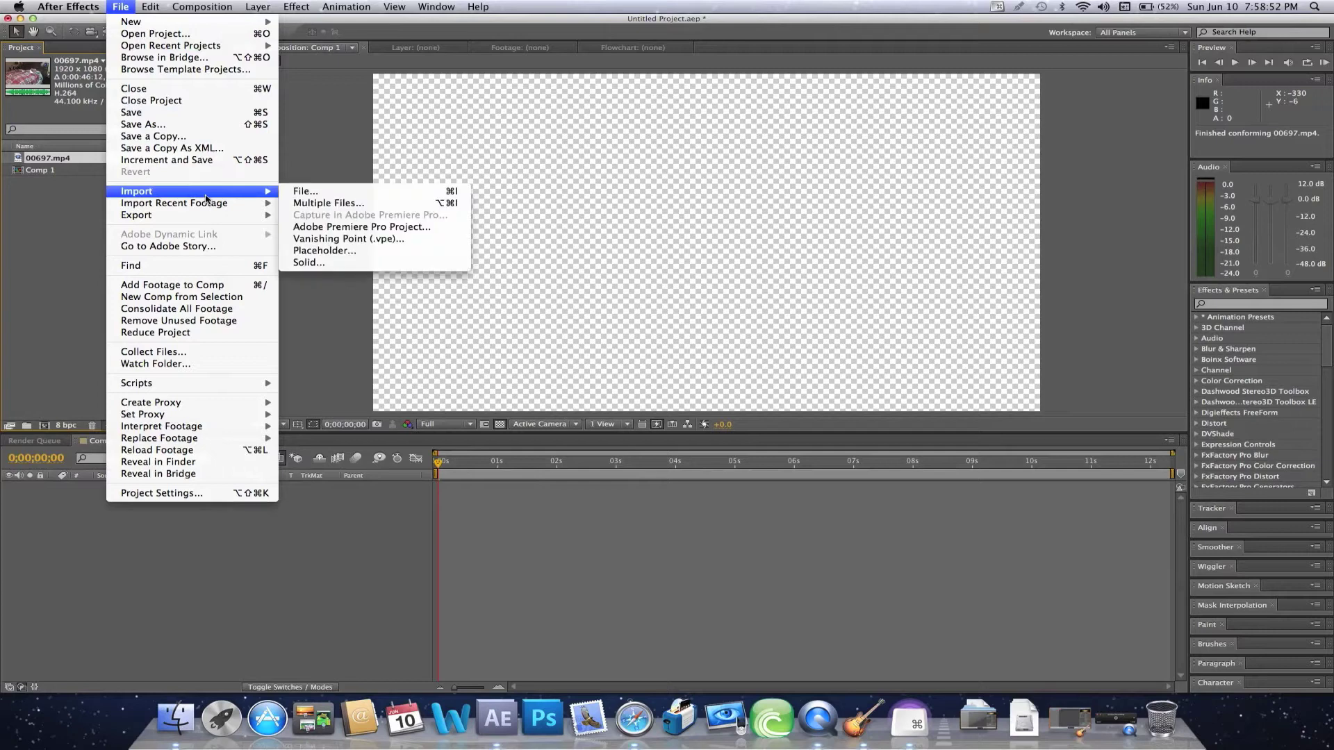
mouse_move(264, 192)
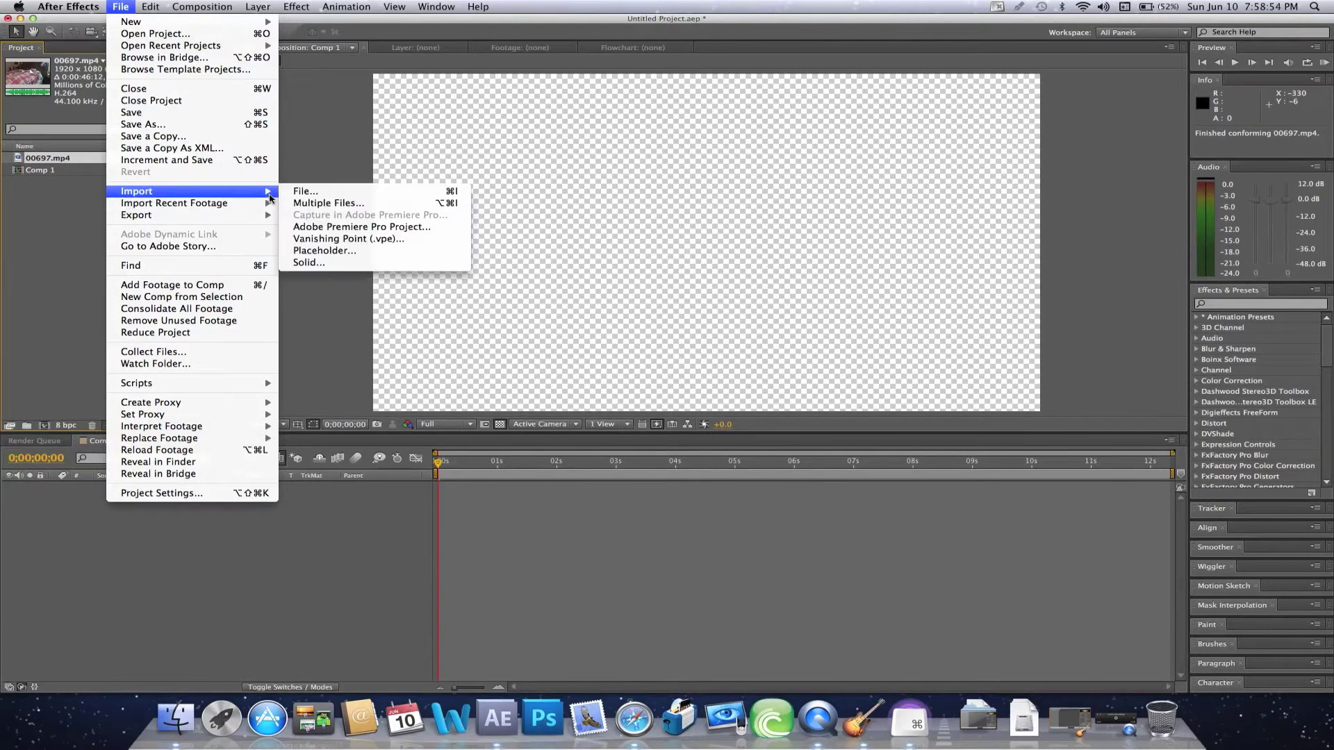
click(306, 204)
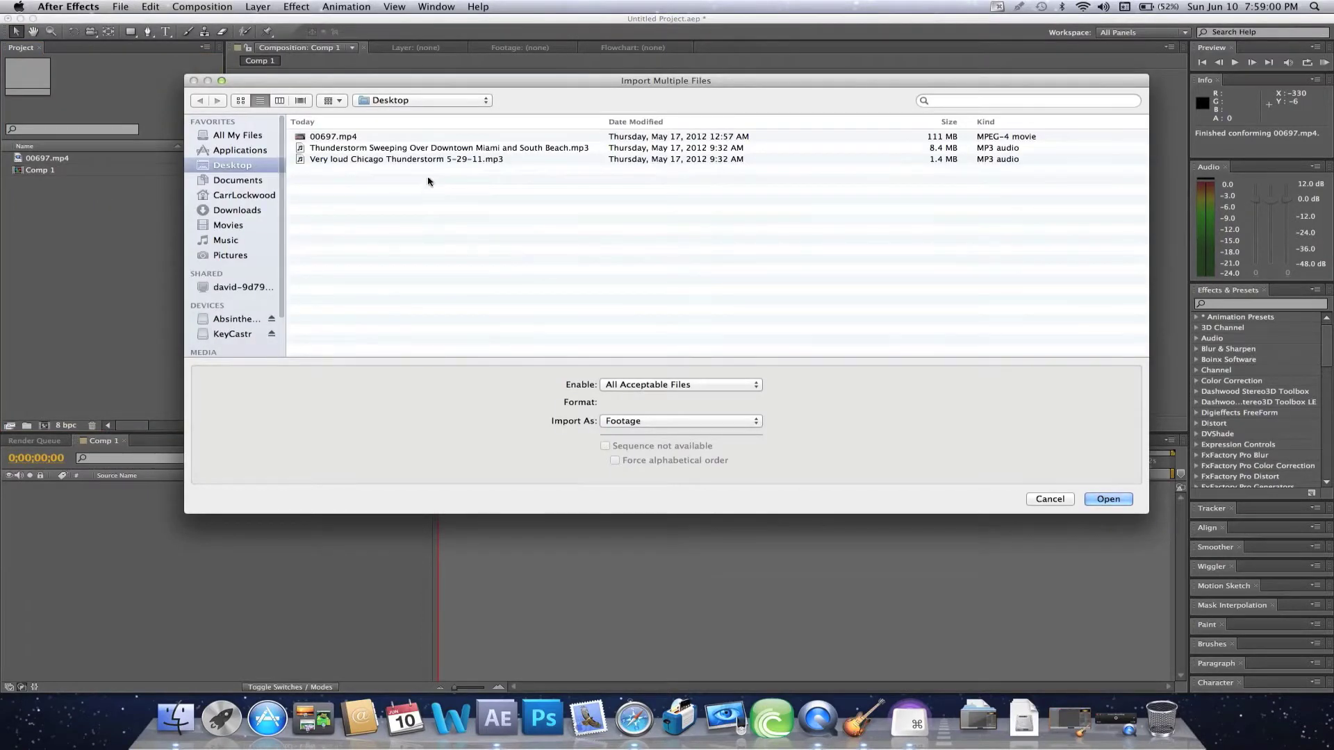
drag(428, 192, 429, 154)
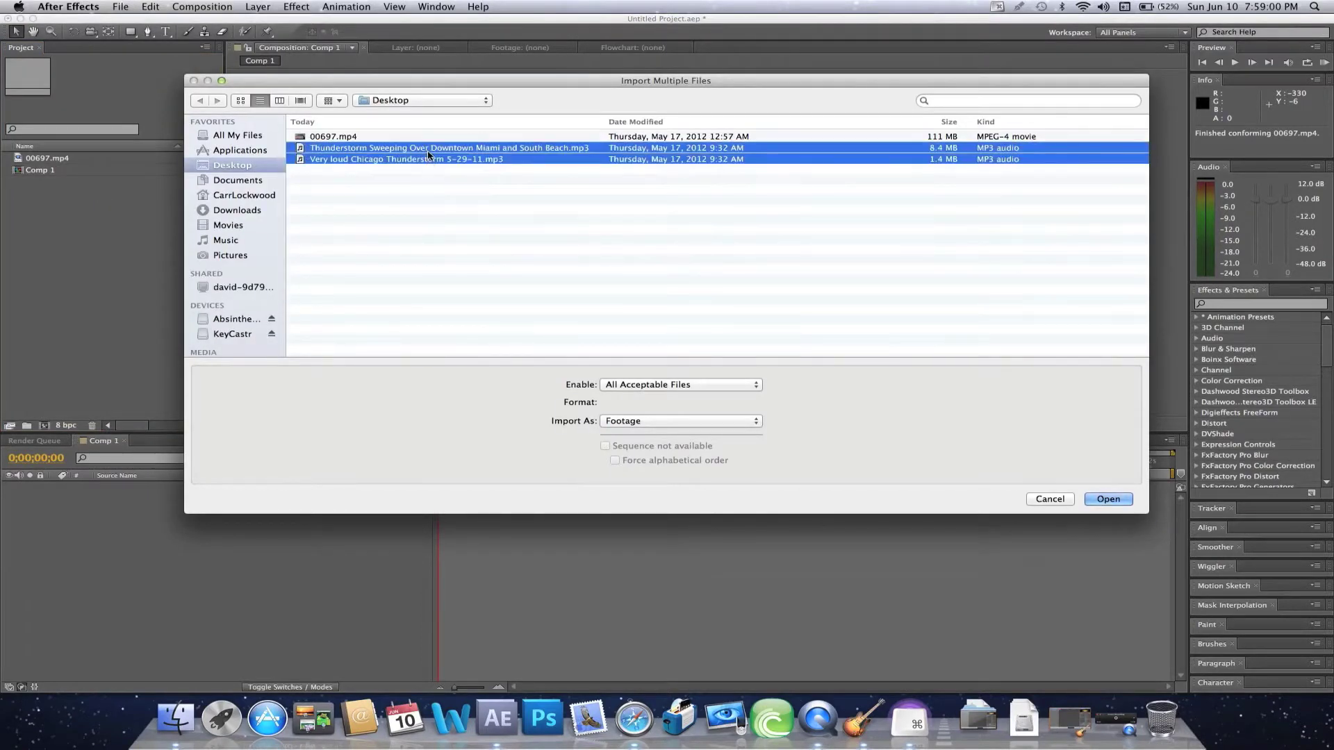
click(1108, 499)
click(1052, 501)
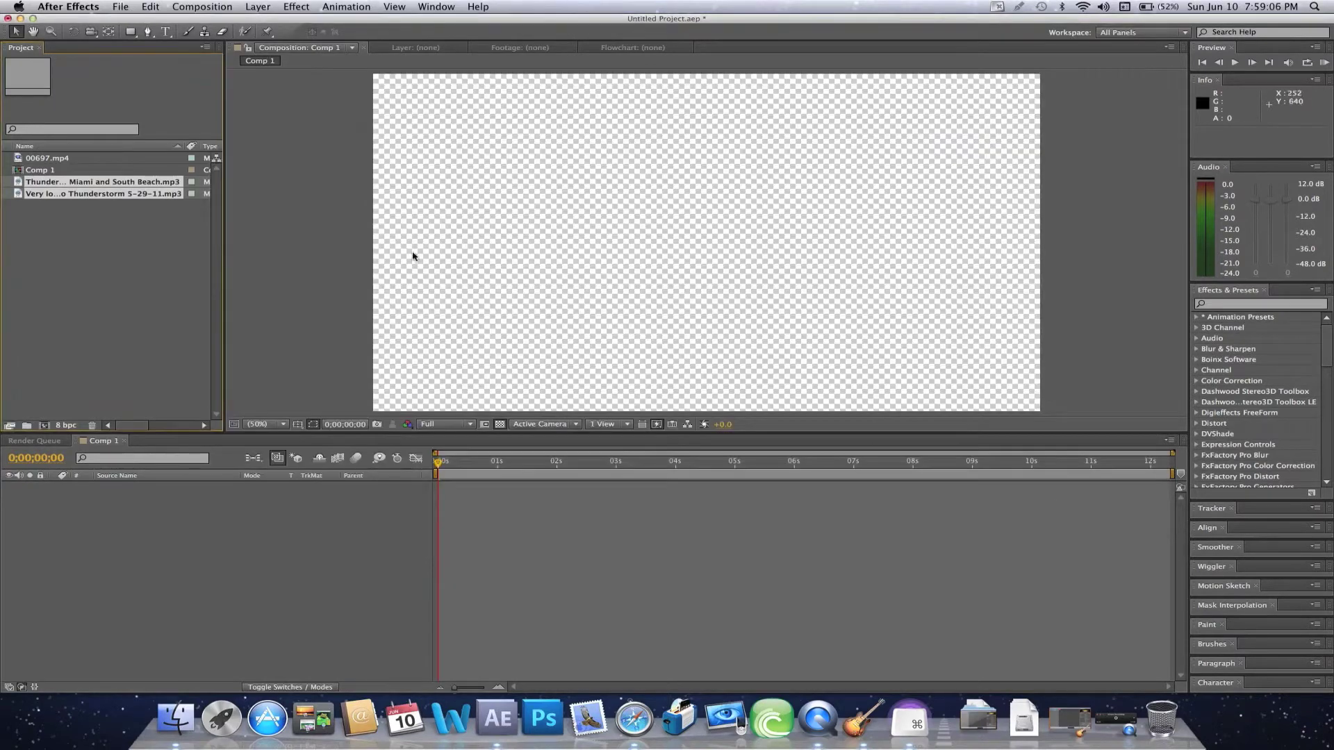
click(139, 253)
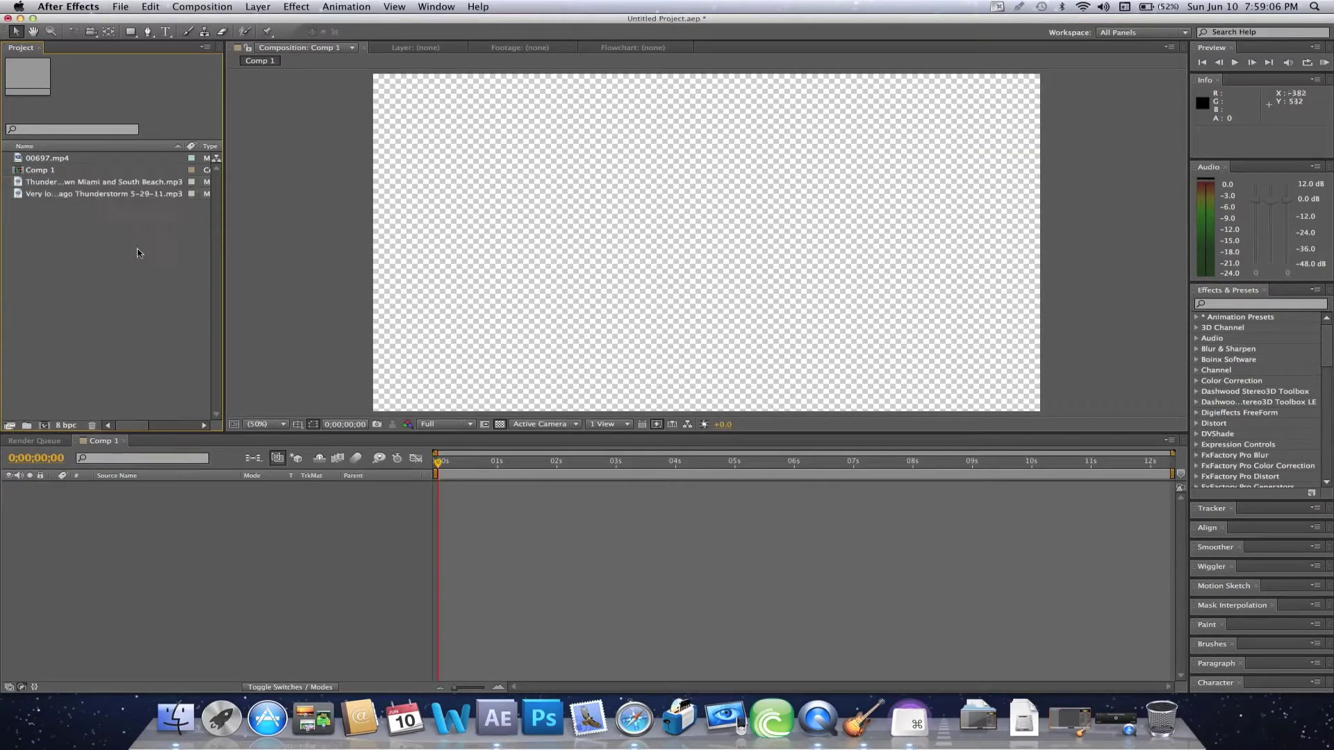
- Drop 00697.mp4 on the new-composition icon to make a 1920×1080, 30 fps 00697 comp
click(129, 182)
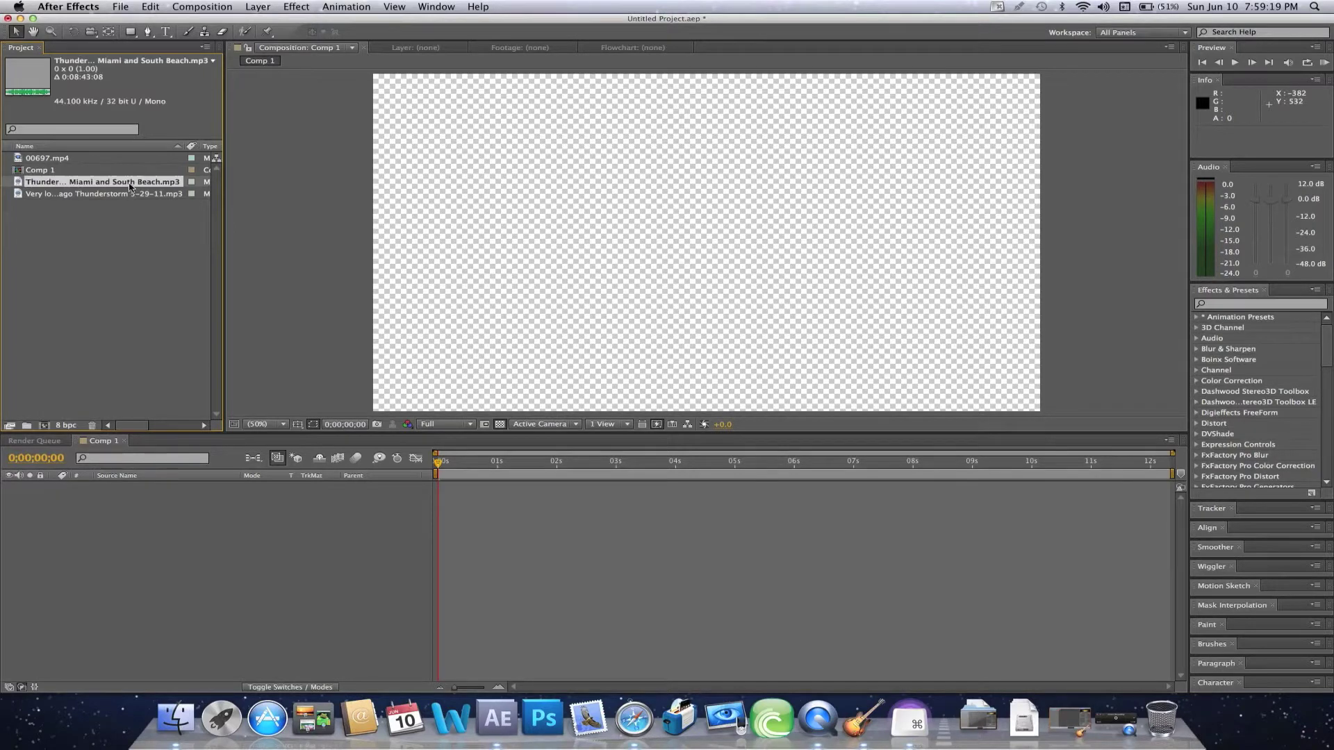
drag(37, 434, 61, 284)
click(45, 171)
click(48, 159)
drag(54, 161, 44, 426)
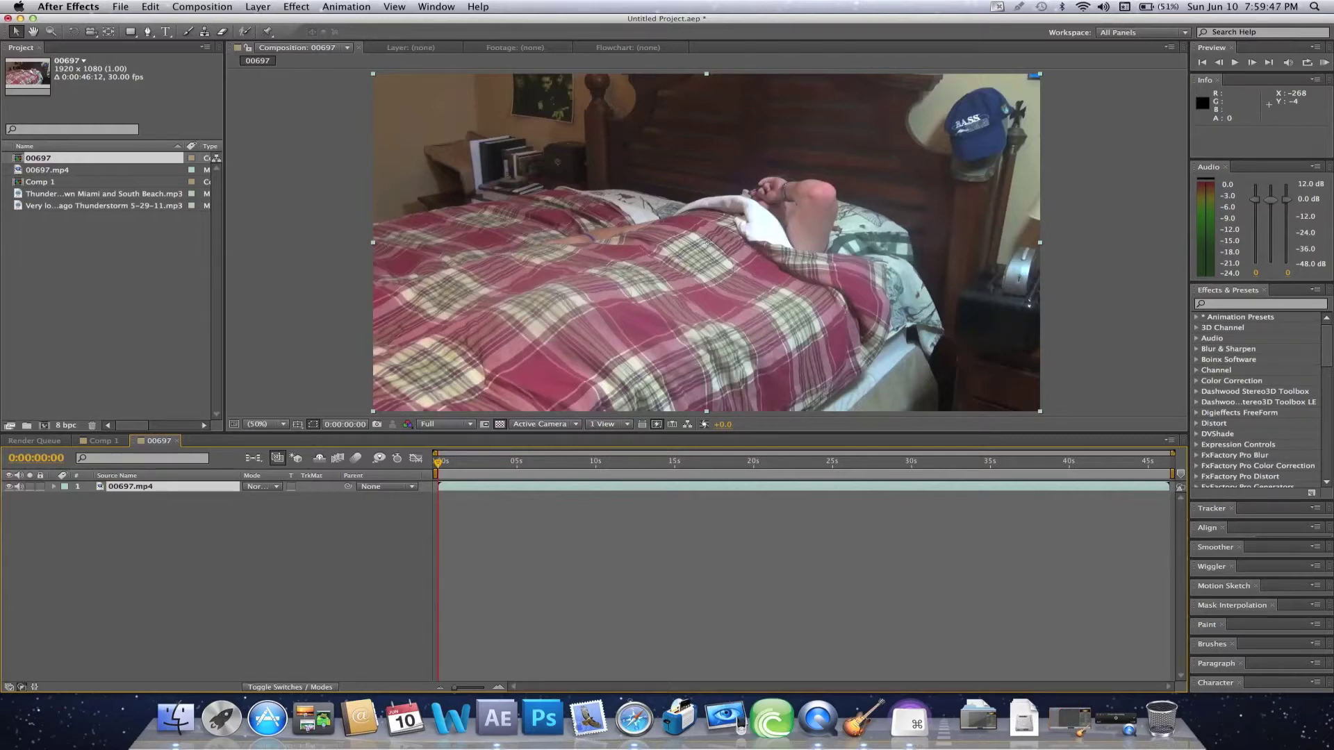
- Apply Magic Bullet Looks to the 00697.mp4 layer and launch its Looks editor
click(296, 6)
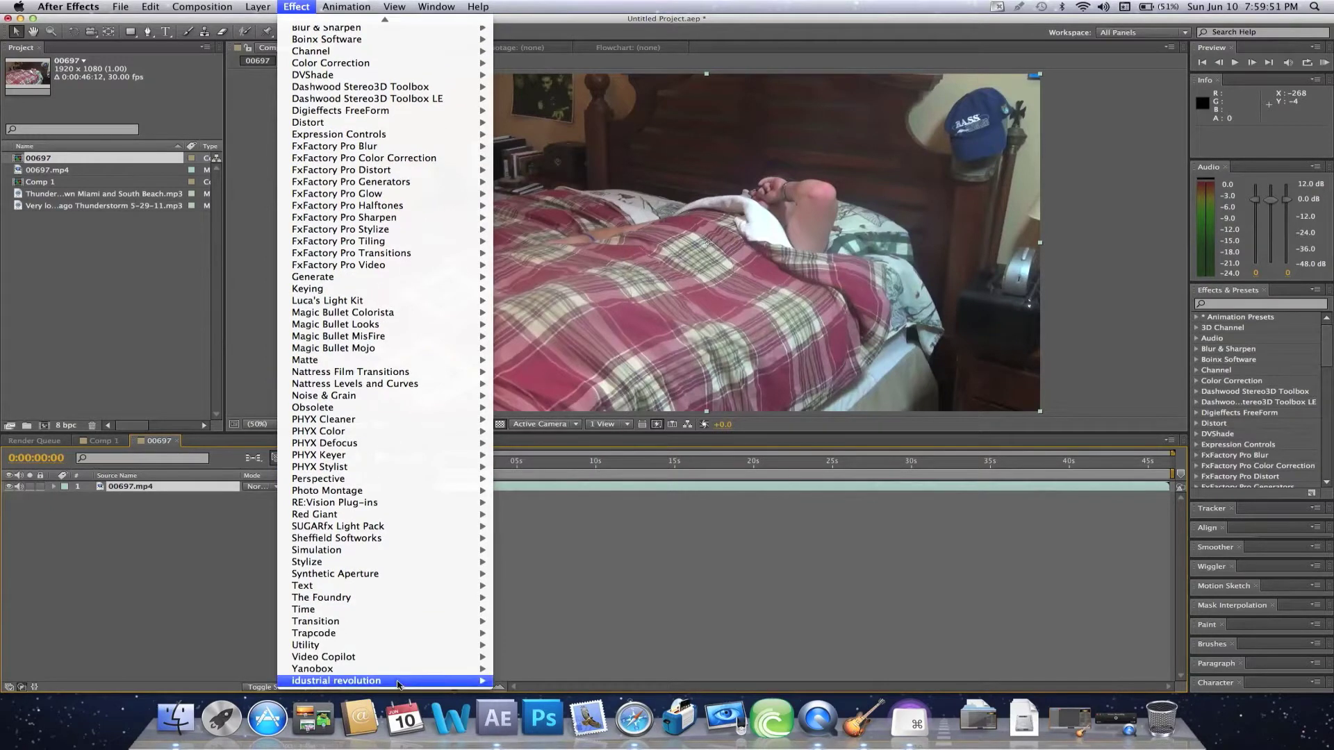
mouse_move(421, 660)
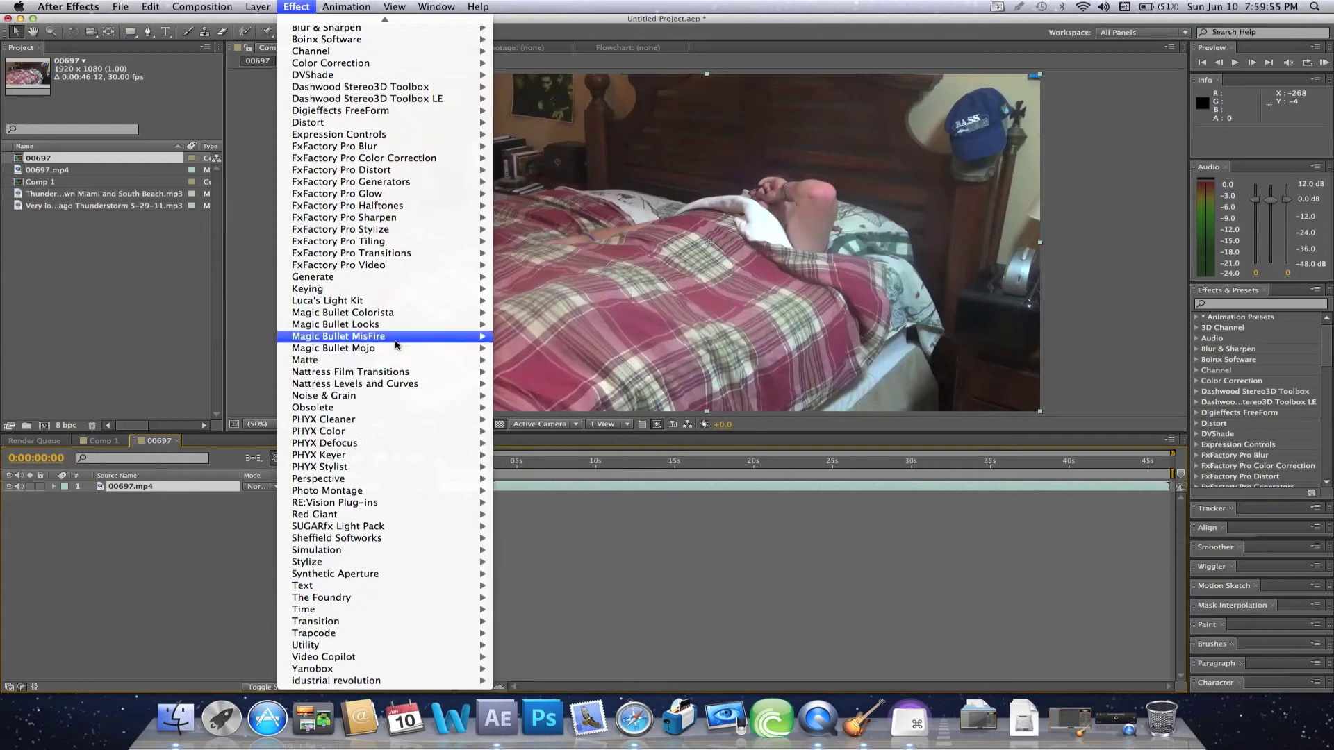
mouse_move(396, 343)
click(505, 328)
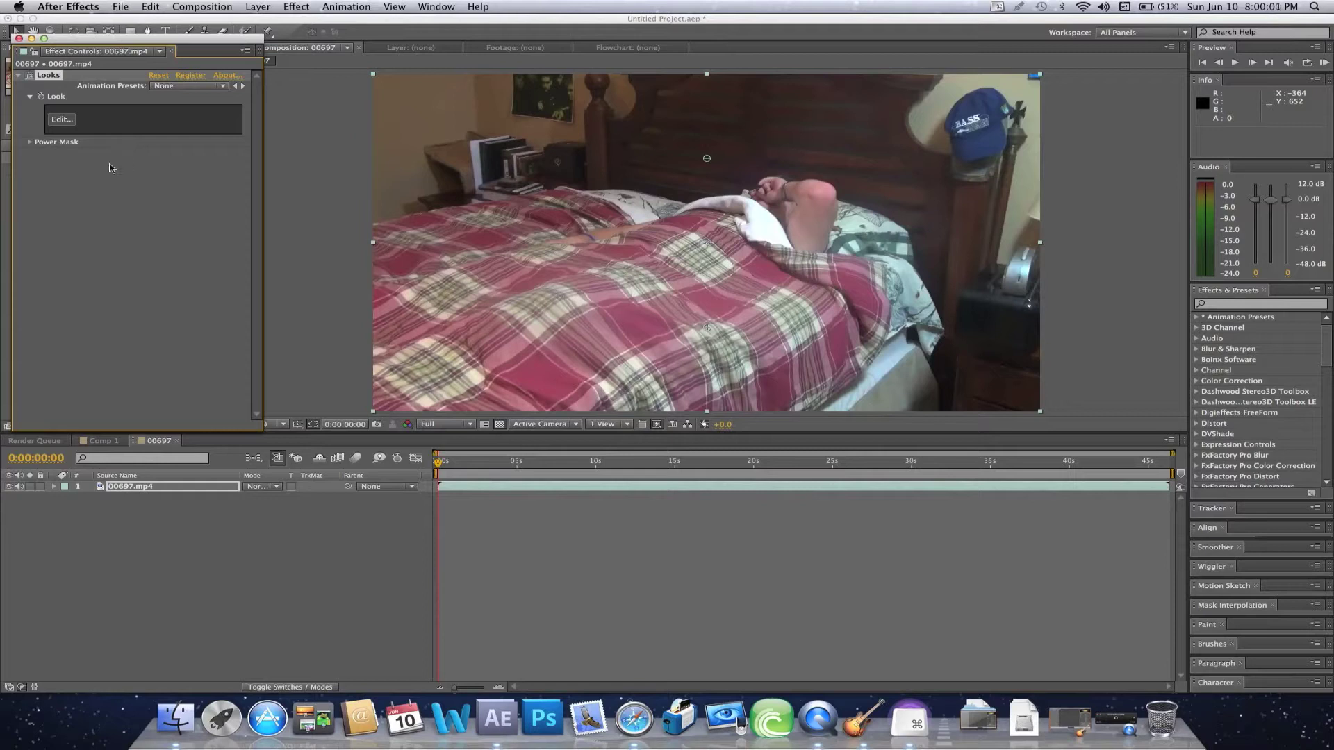
click(70, 126)
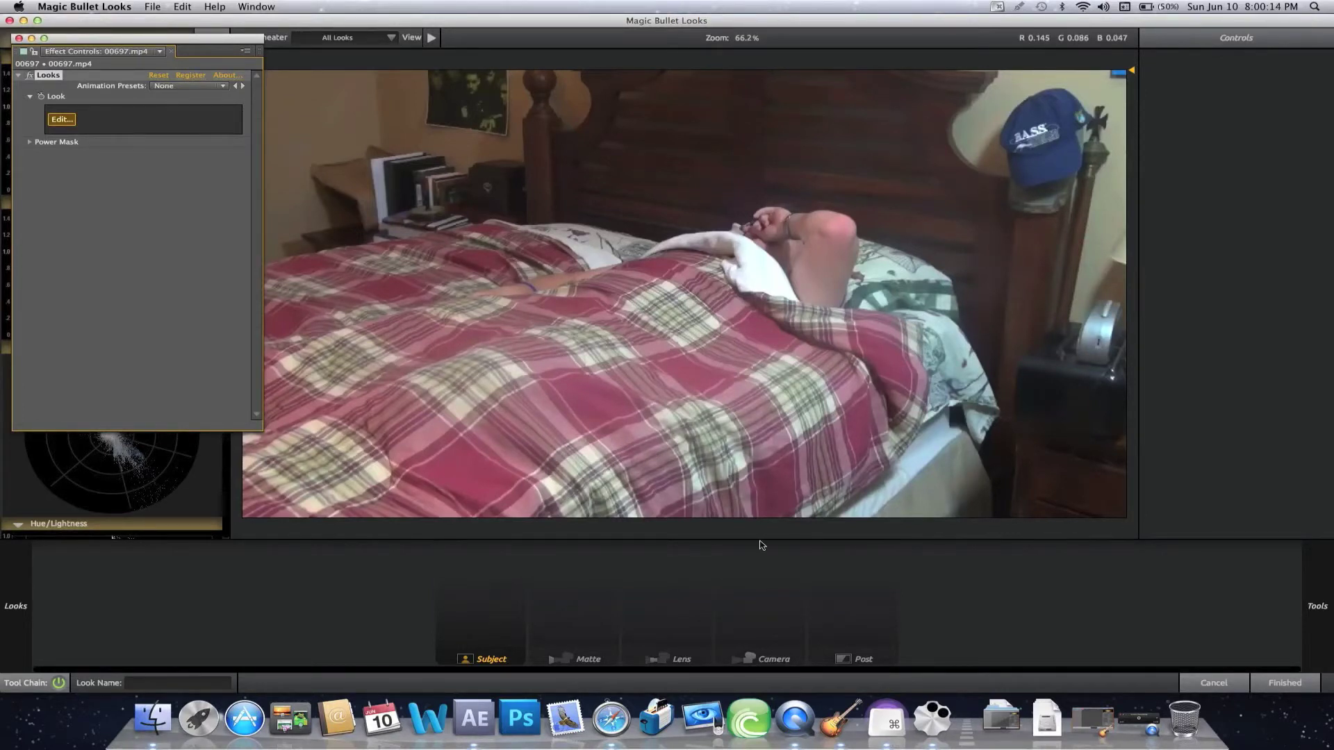
- Move the settings window aside and browse the Looks preset drawer
drag(103, 39, 873, 19)
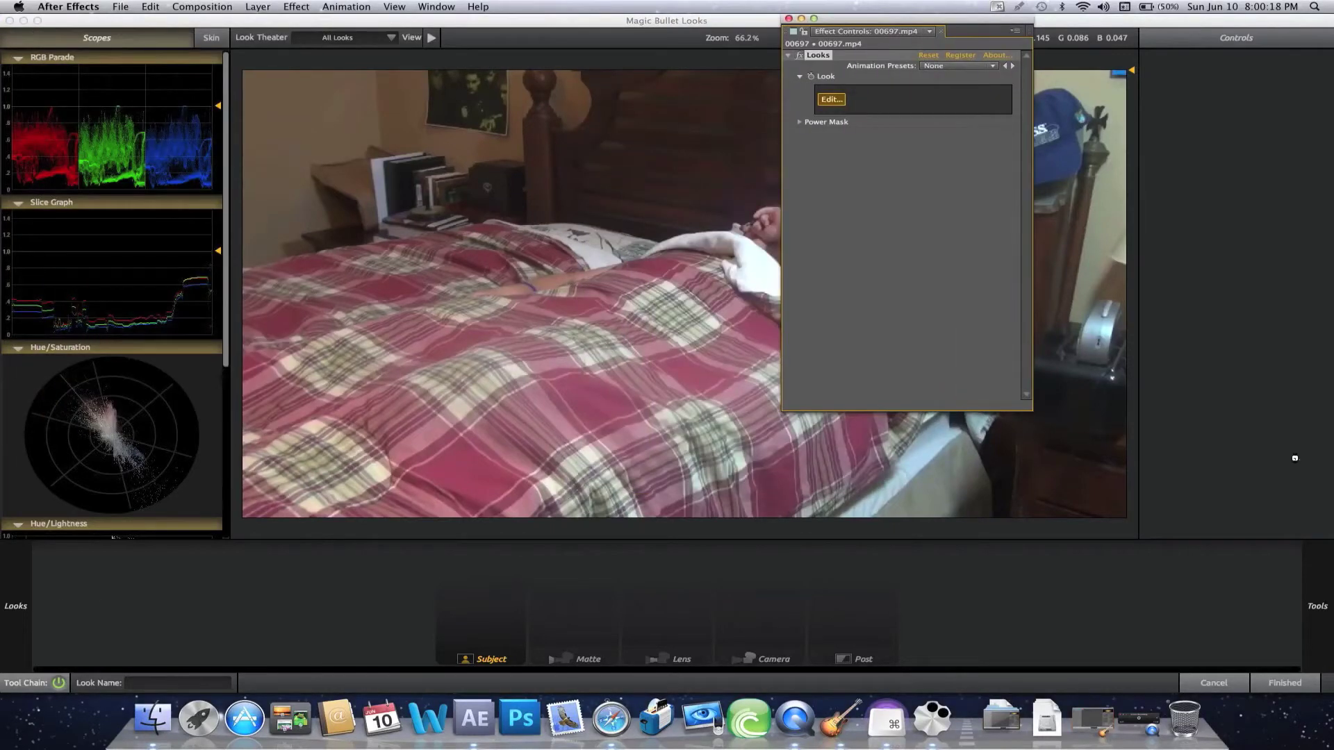
click(1330, 627)
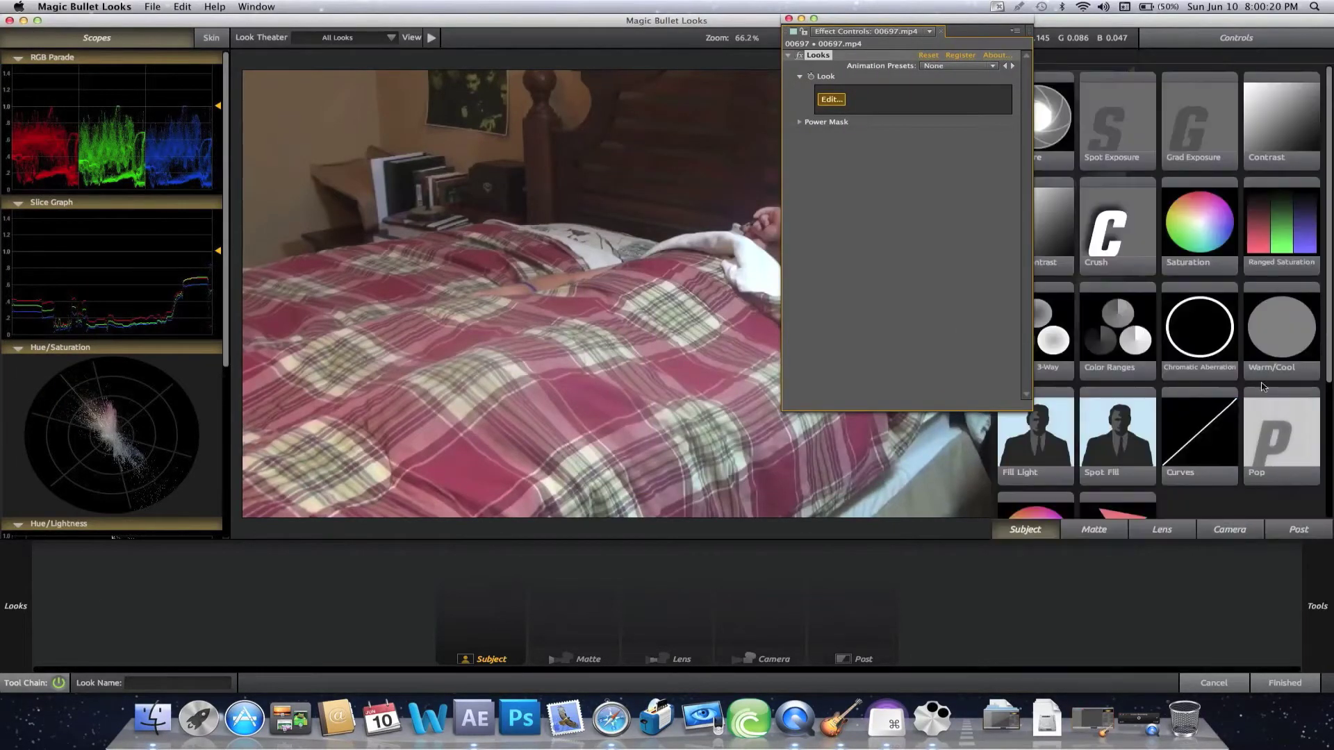
scroll(1262, 387, down, 5)
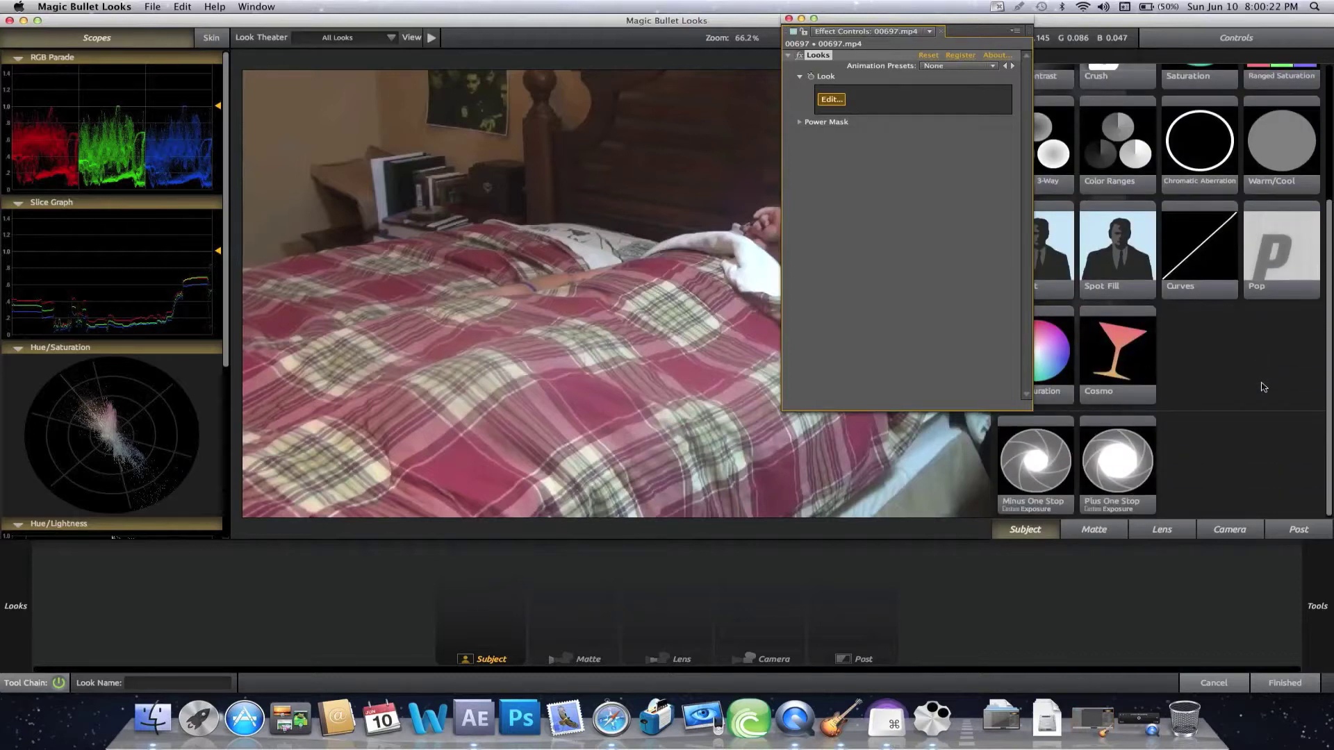
scroll(1262, 387, up, 5)
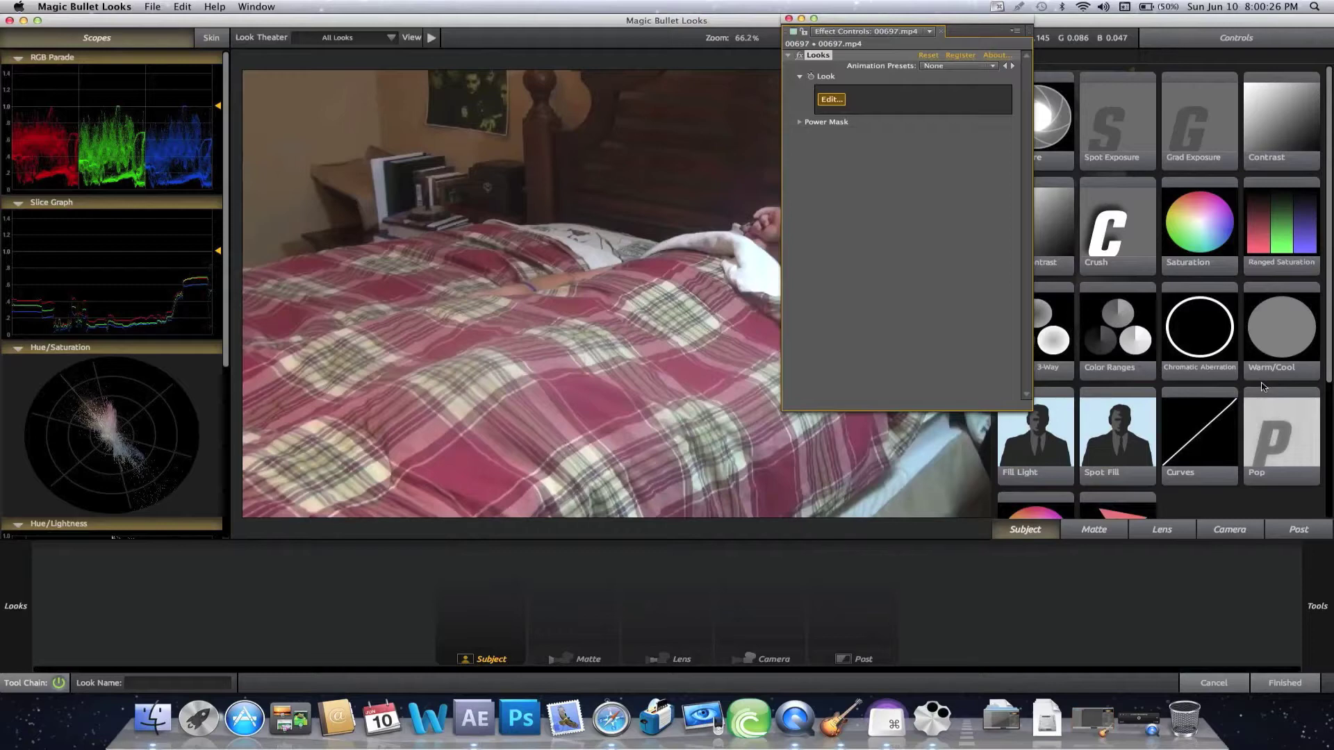
scroll(1262, 386, down, 5)
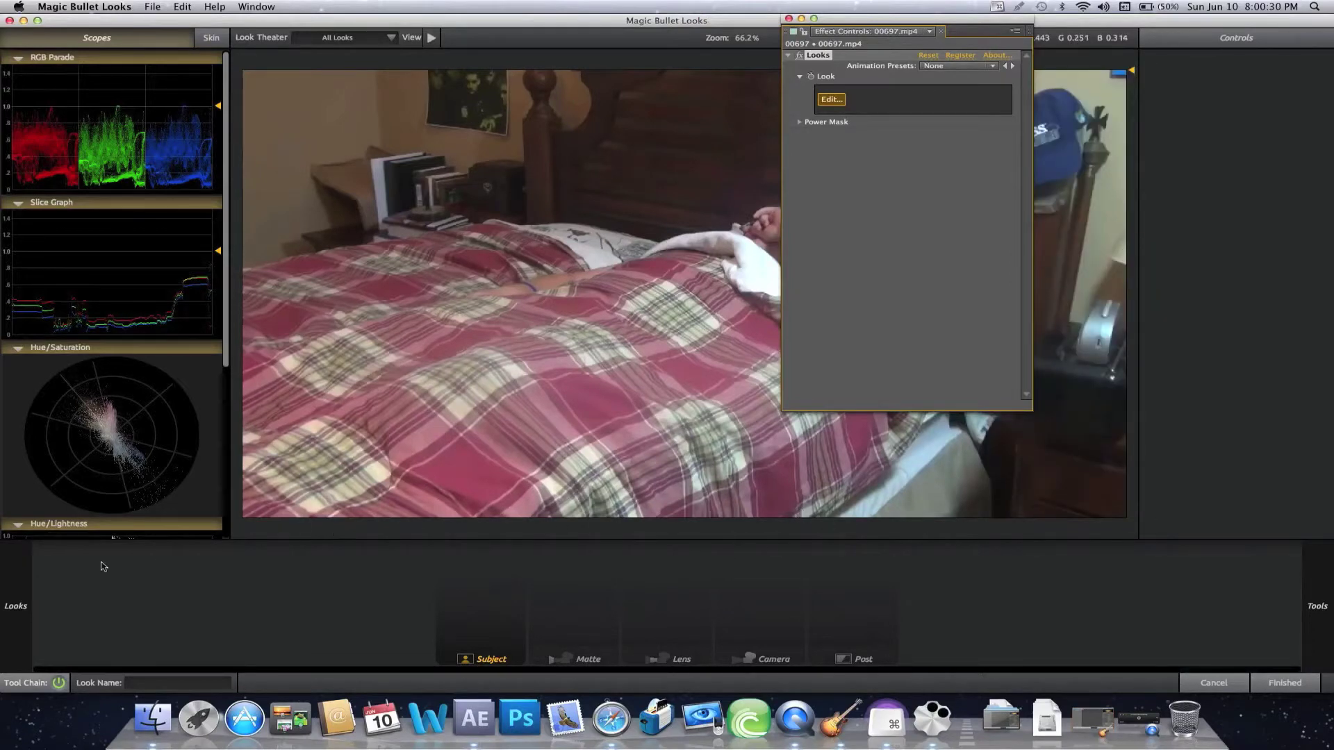
mouse_move(22, 583)
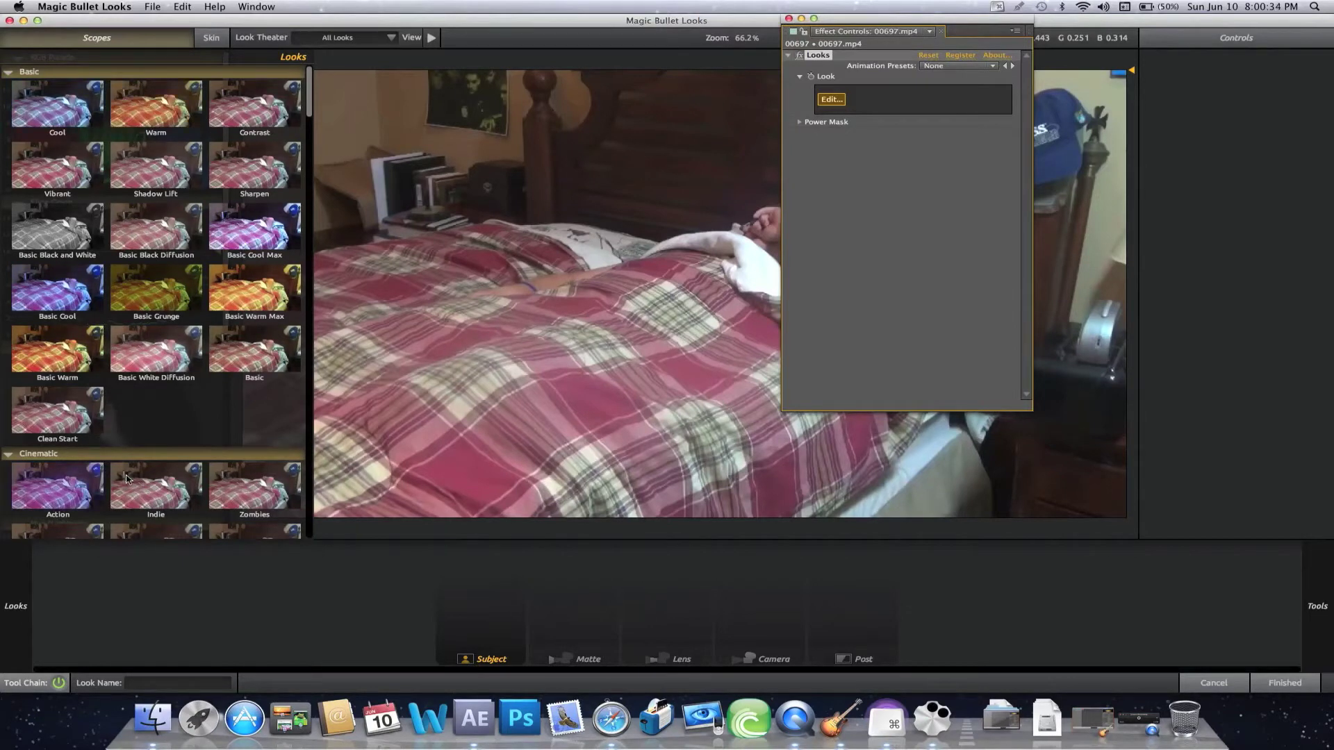
scroll(126, 478, down, 3)
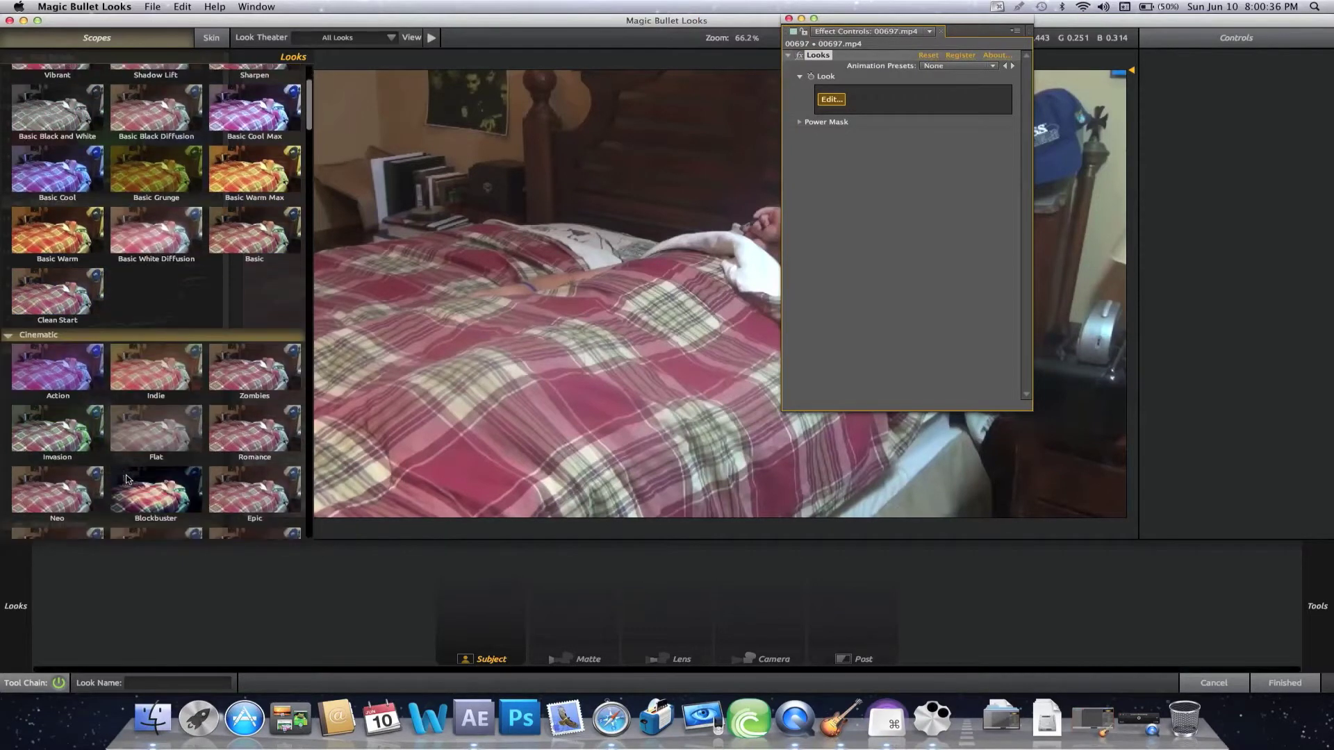
scroll(126, 478, down, 1)
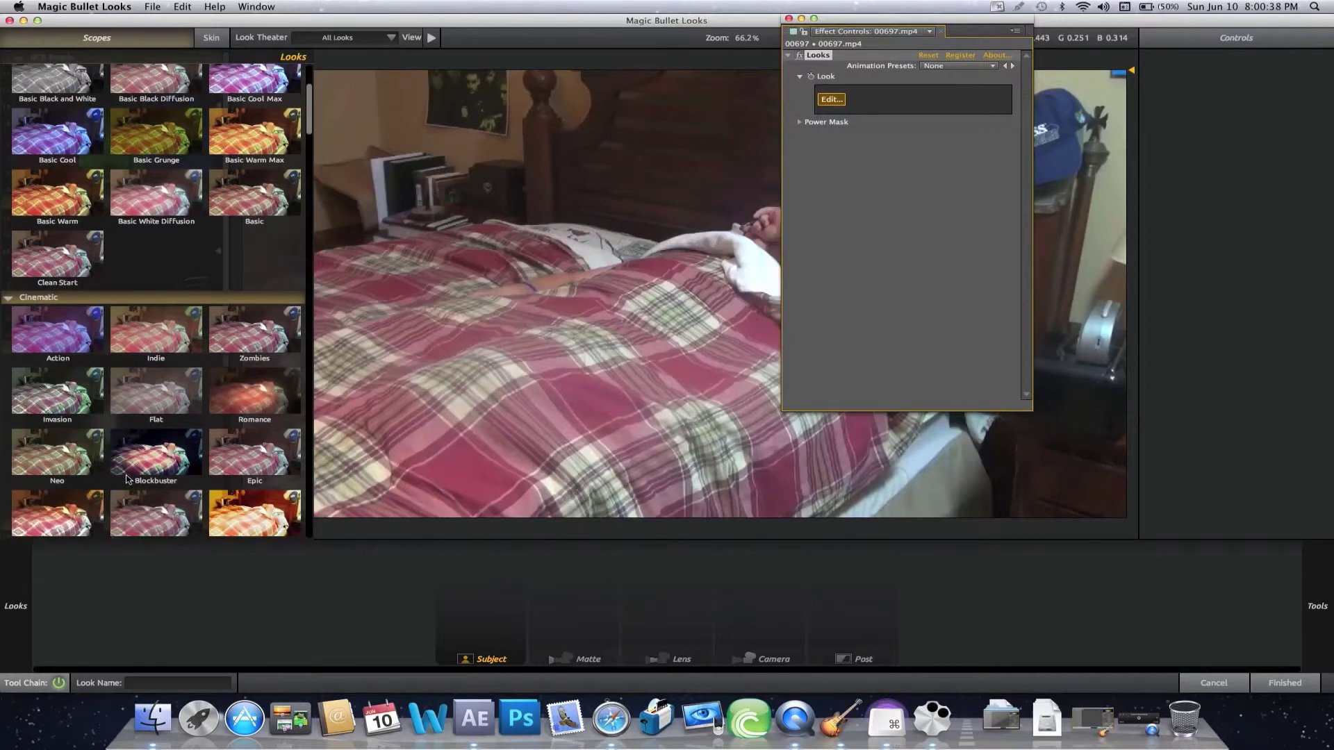
scroll(126, 478, down, 1)
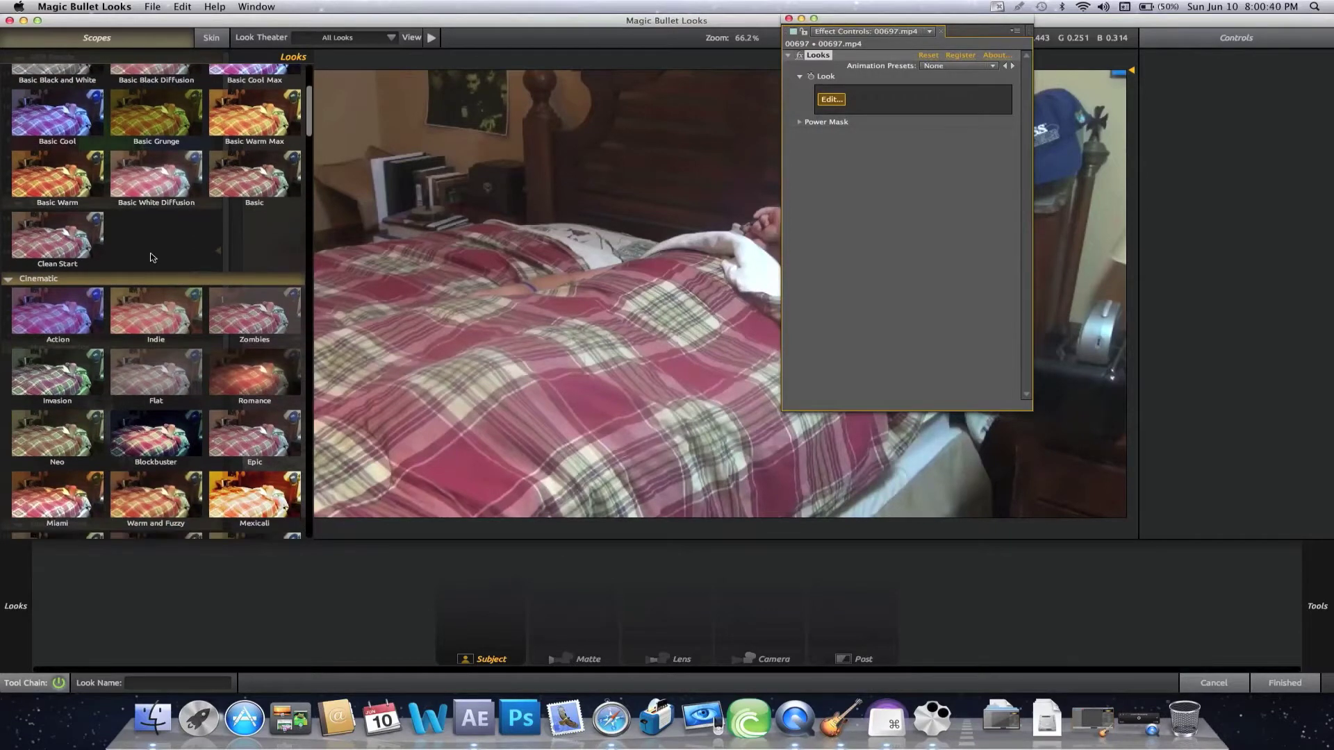
scroll(152, 257, down, 4)
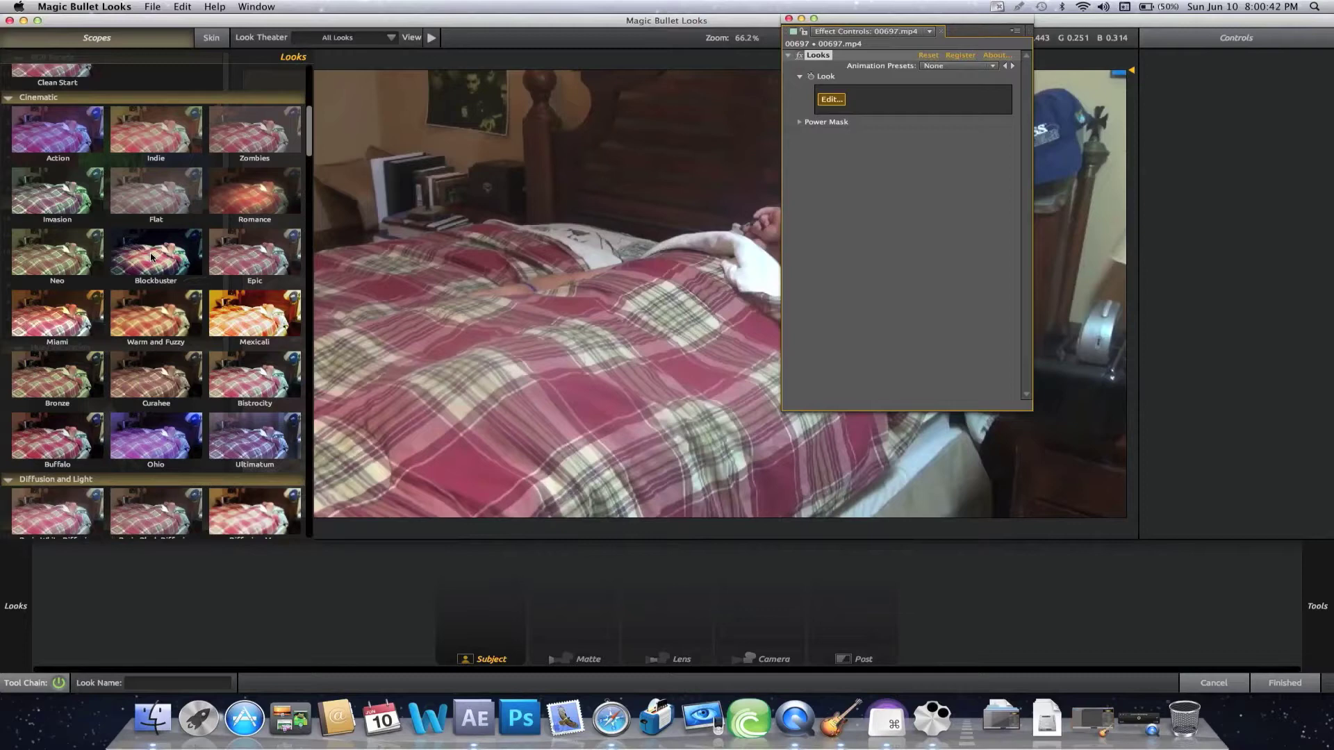
scroll(151, 257, down, 10)
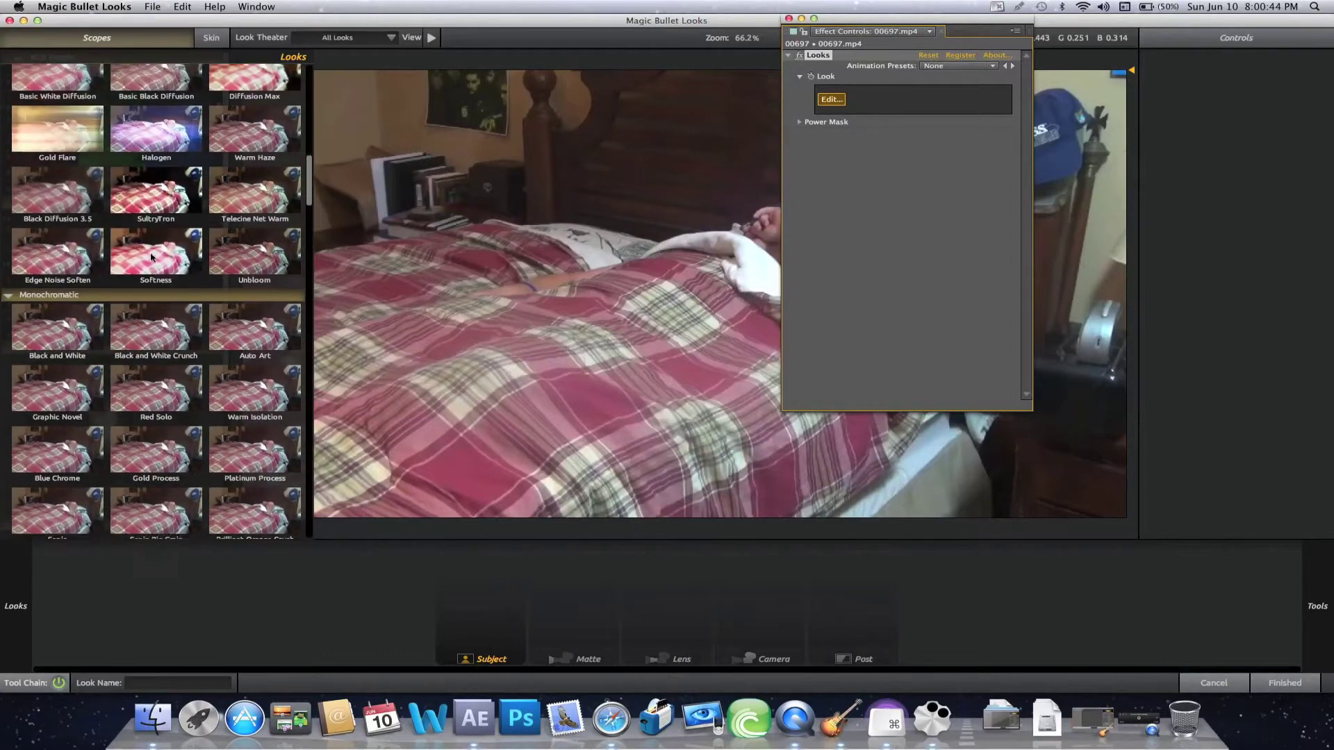
scroll(151, 258, down, 1)
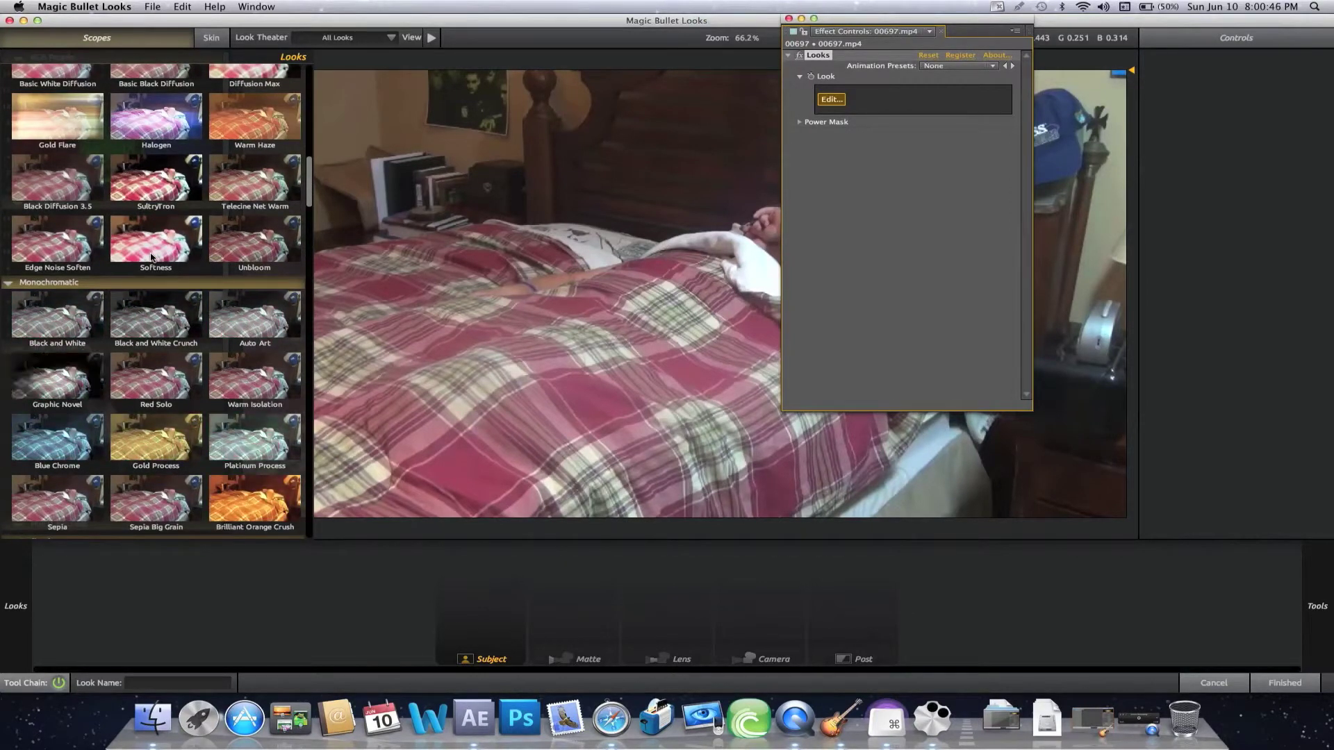
scroll(152, 257, down, 5)
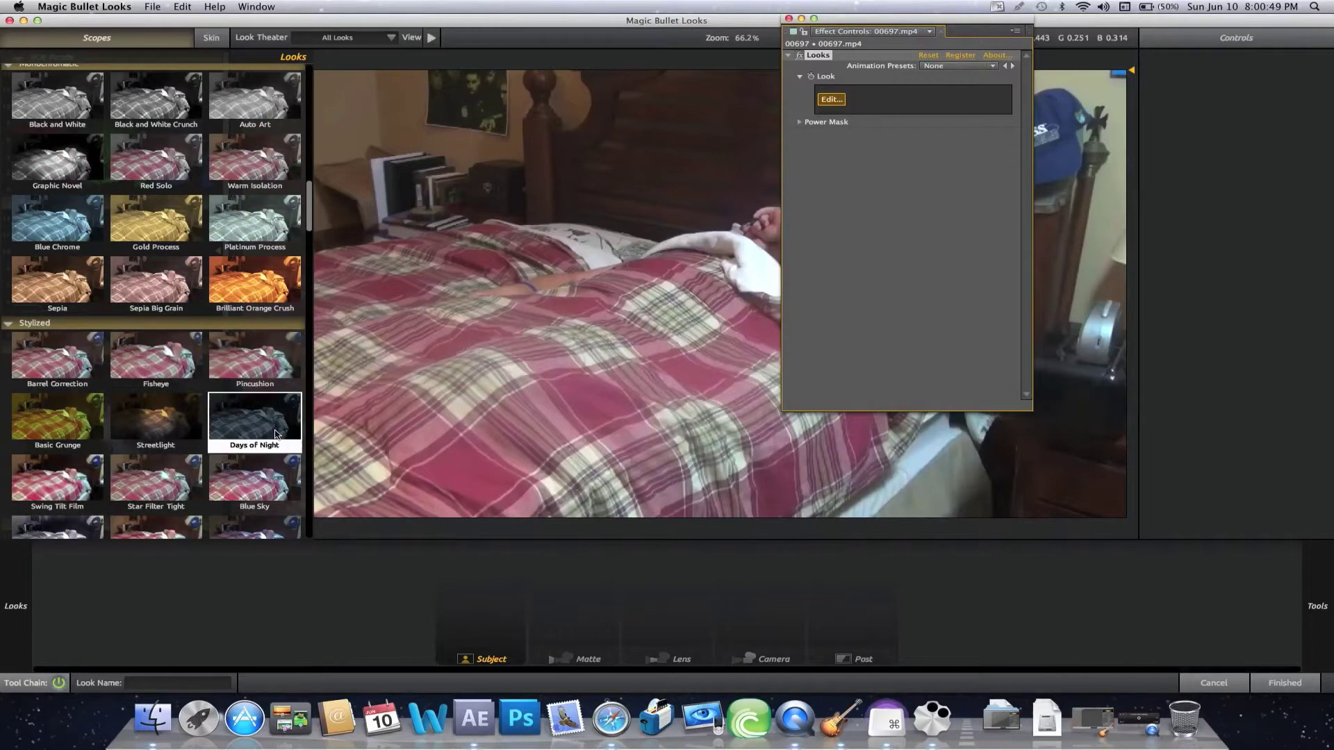
- Try the Days of Night look, then cancel the editor without keeping it
click(275, 436)
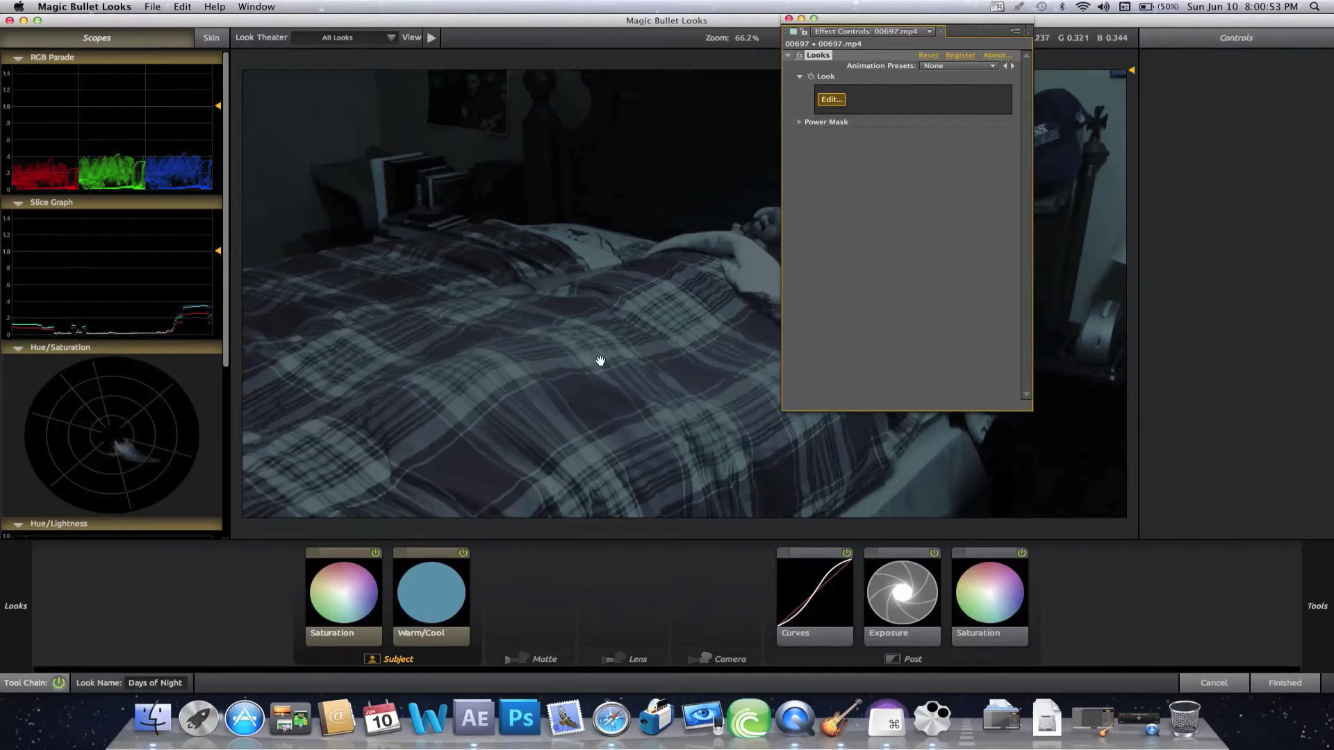
drag(850, 18, 833, 726)
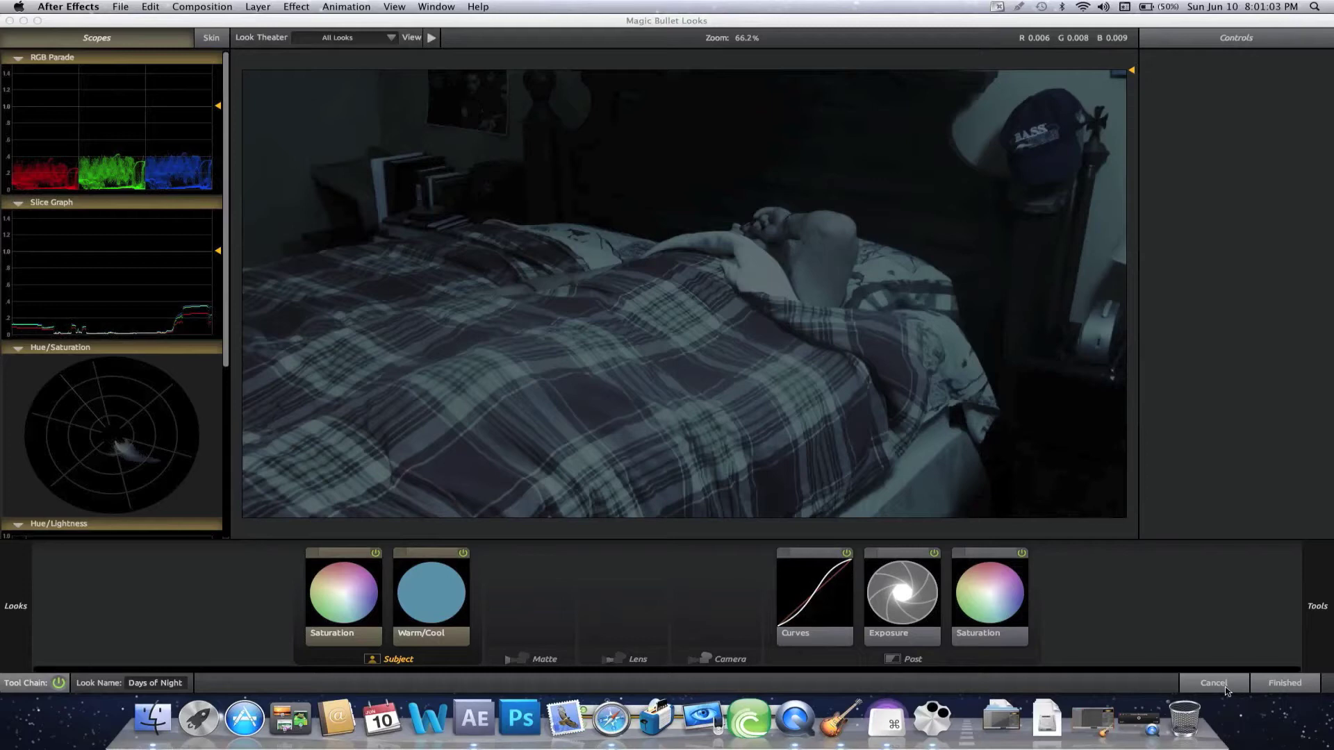
click(1226, 686)
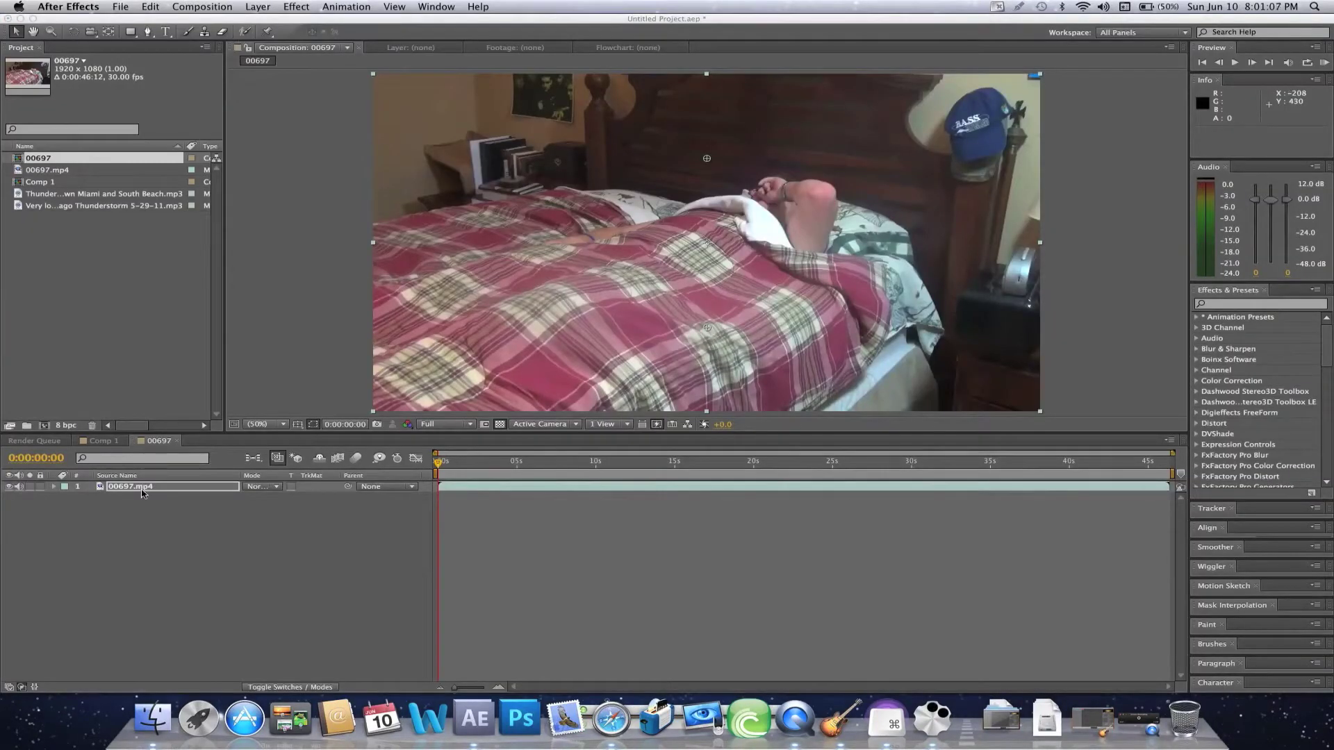
- Add Color Correction's Brightness & Contrast, then Hue/Saturation, to the 00697.mp4 layer
click(296, 7)
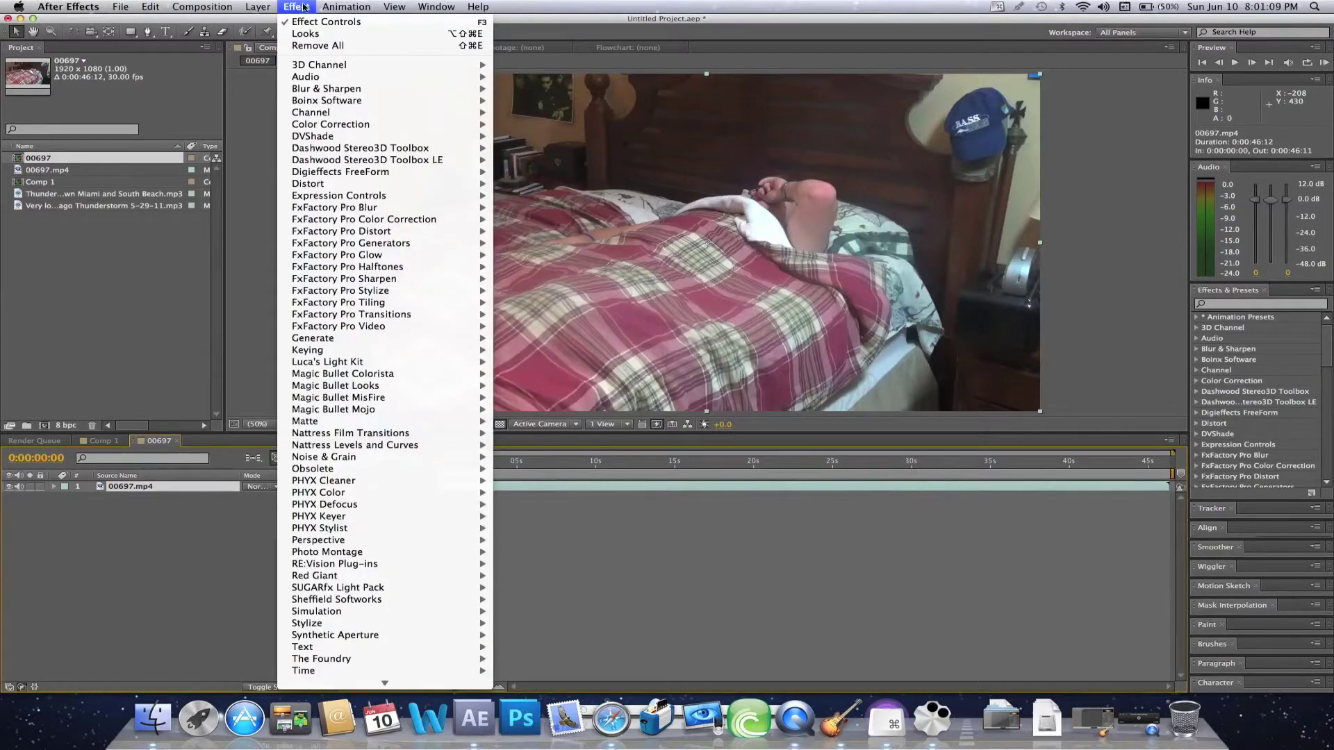
mouse_move(362, 129)
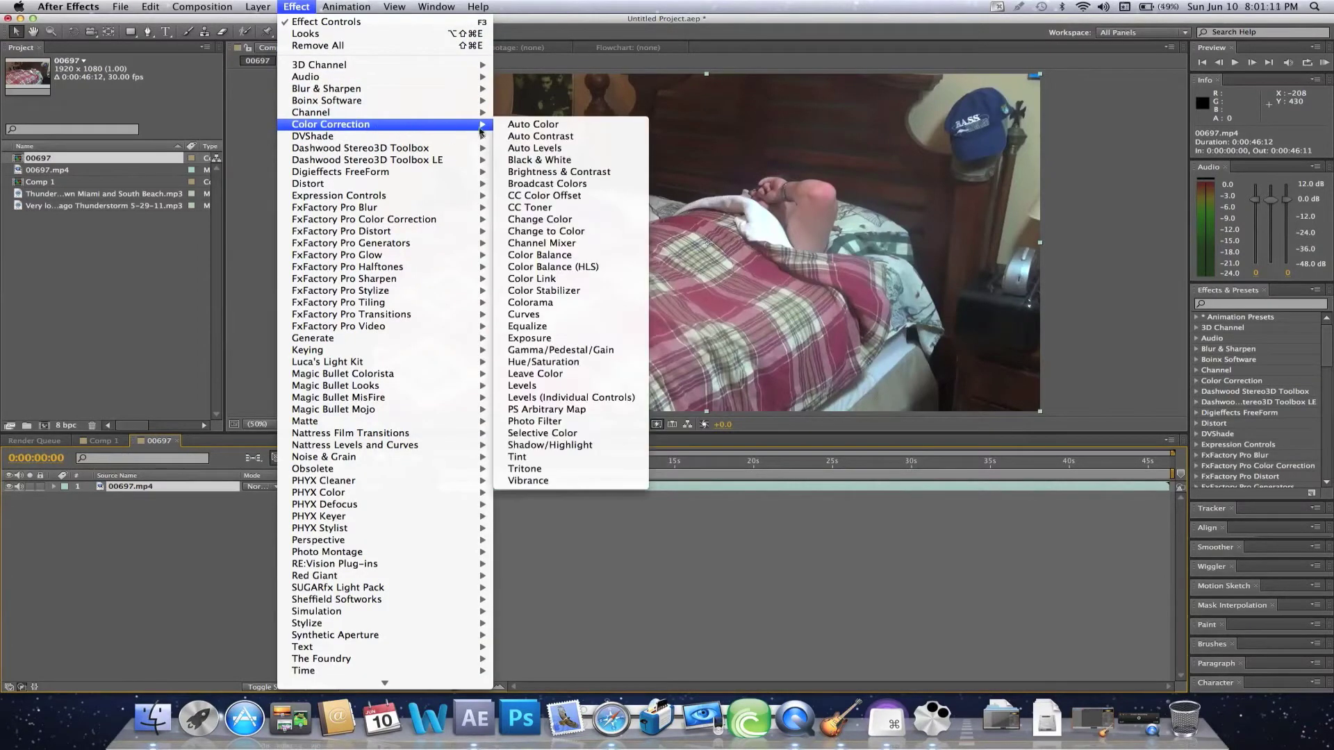
click(534, 174)
click(297, 7)
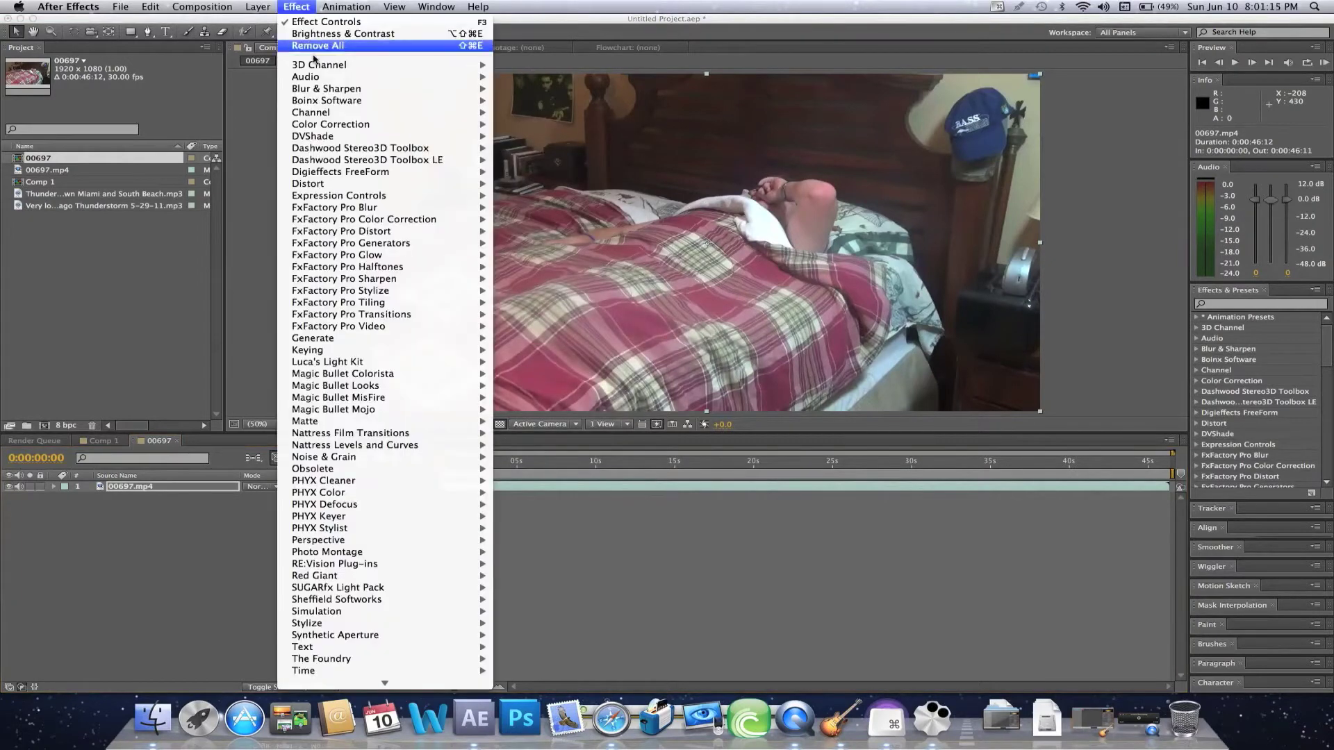
mouse_move(348, 125)
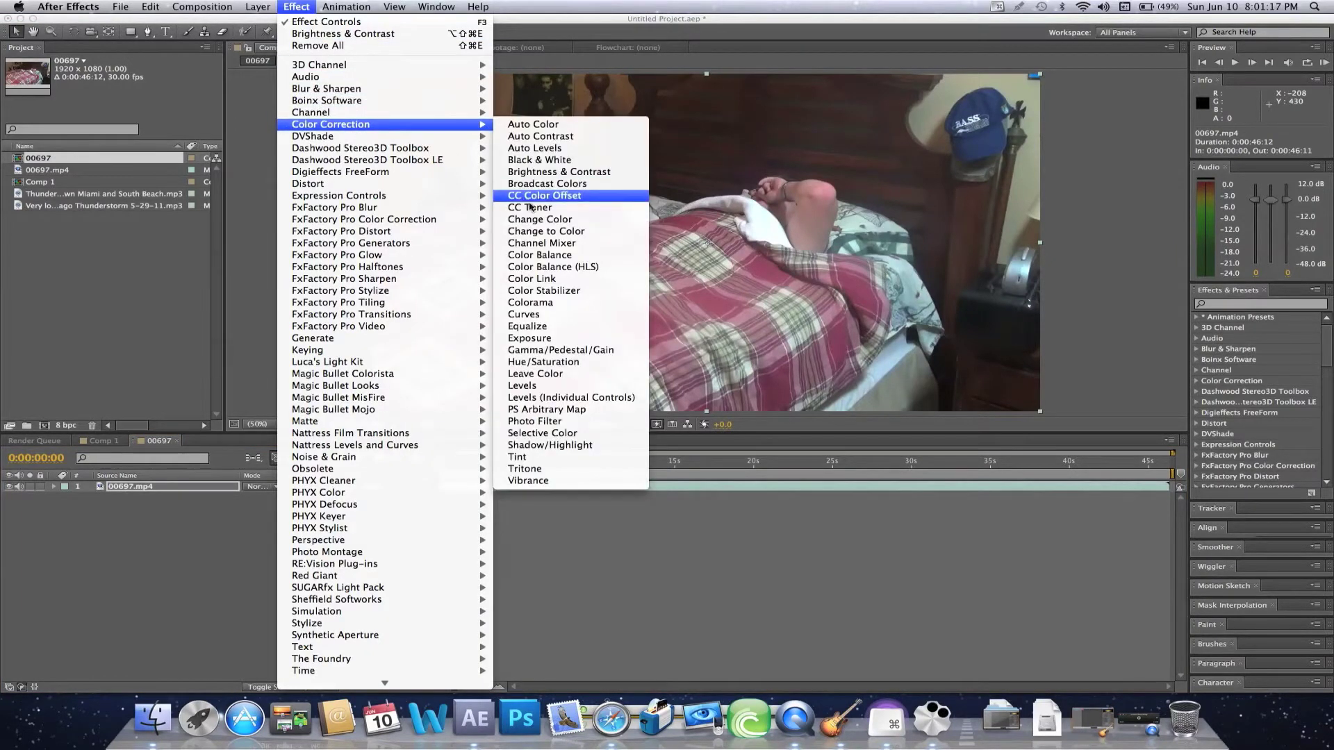
click(601, 363)
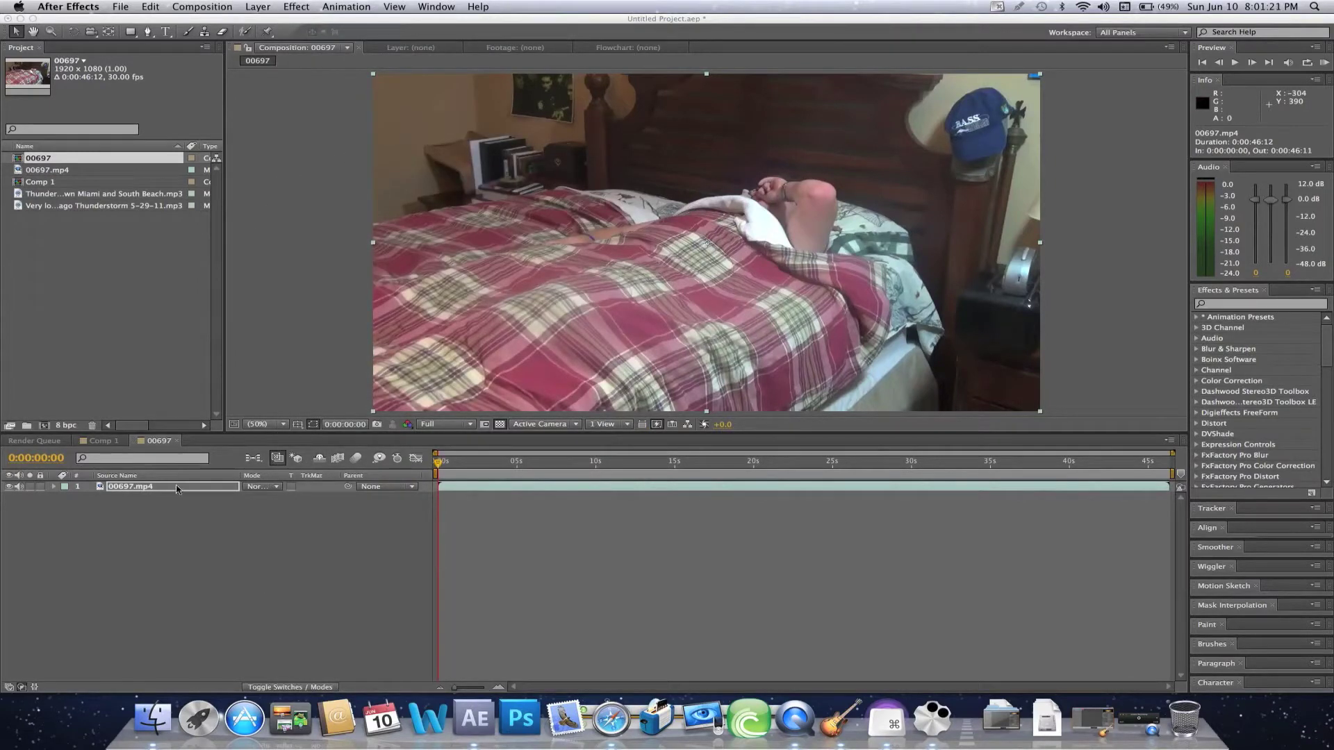
key(Return)
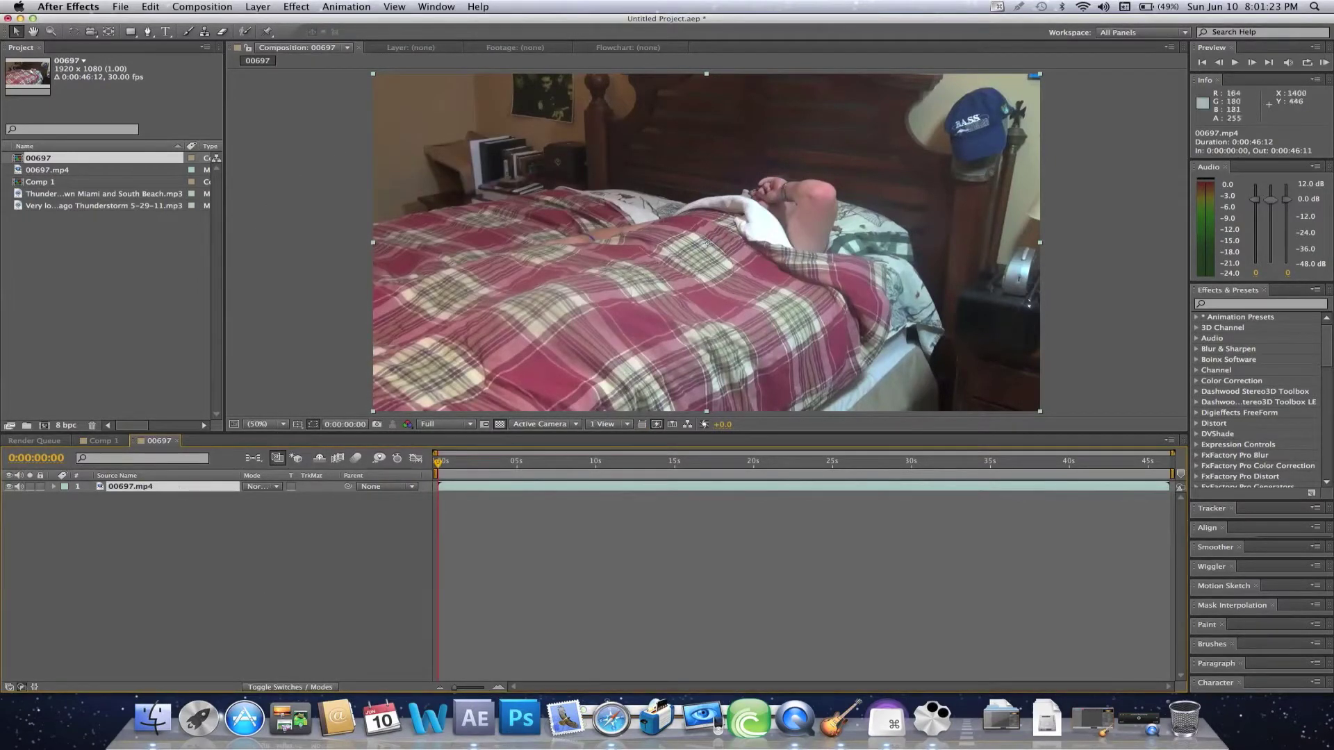
- Reset the All Panels workspace to its default layout
click(437, 7)
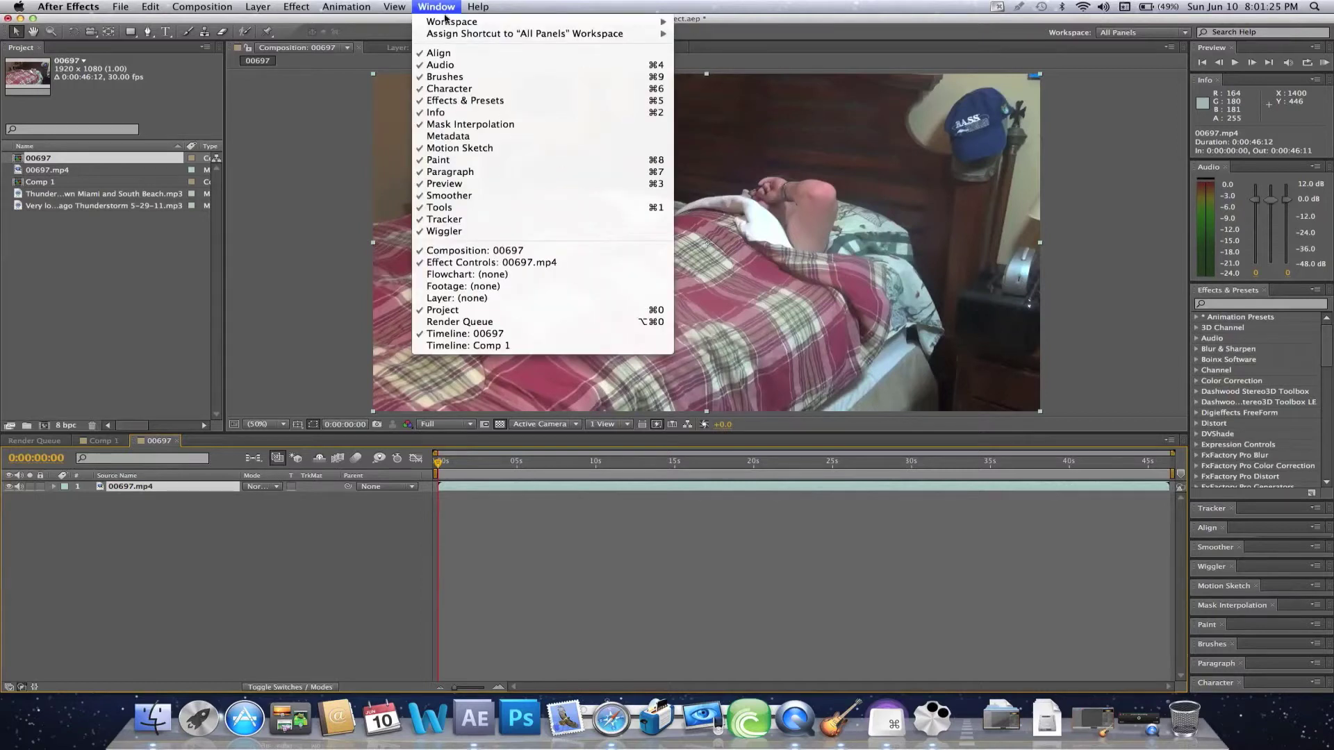
mouse_move(454, 25)
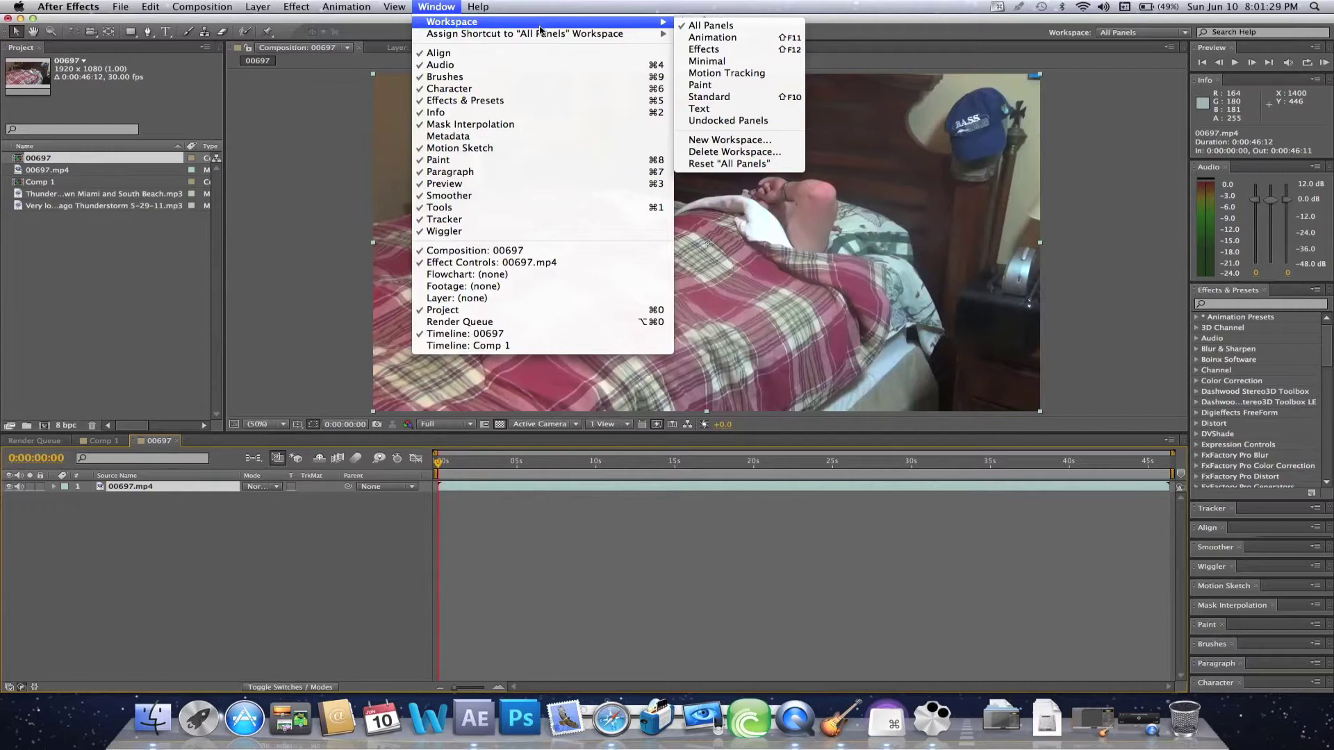
click(705, 164)
click(775, 376)
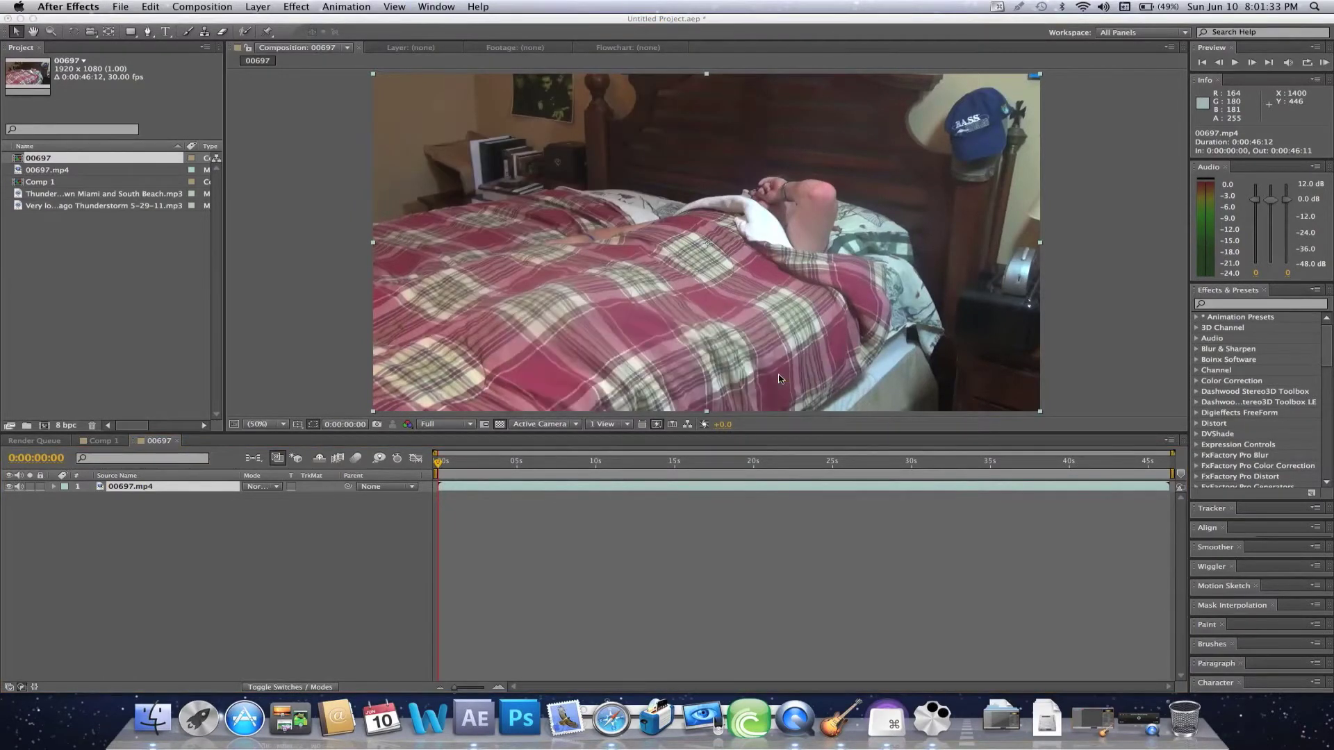
- Set Master Saturation to -59, Brightness to -2.0 and Contrast to 17.0
click(150, 51)
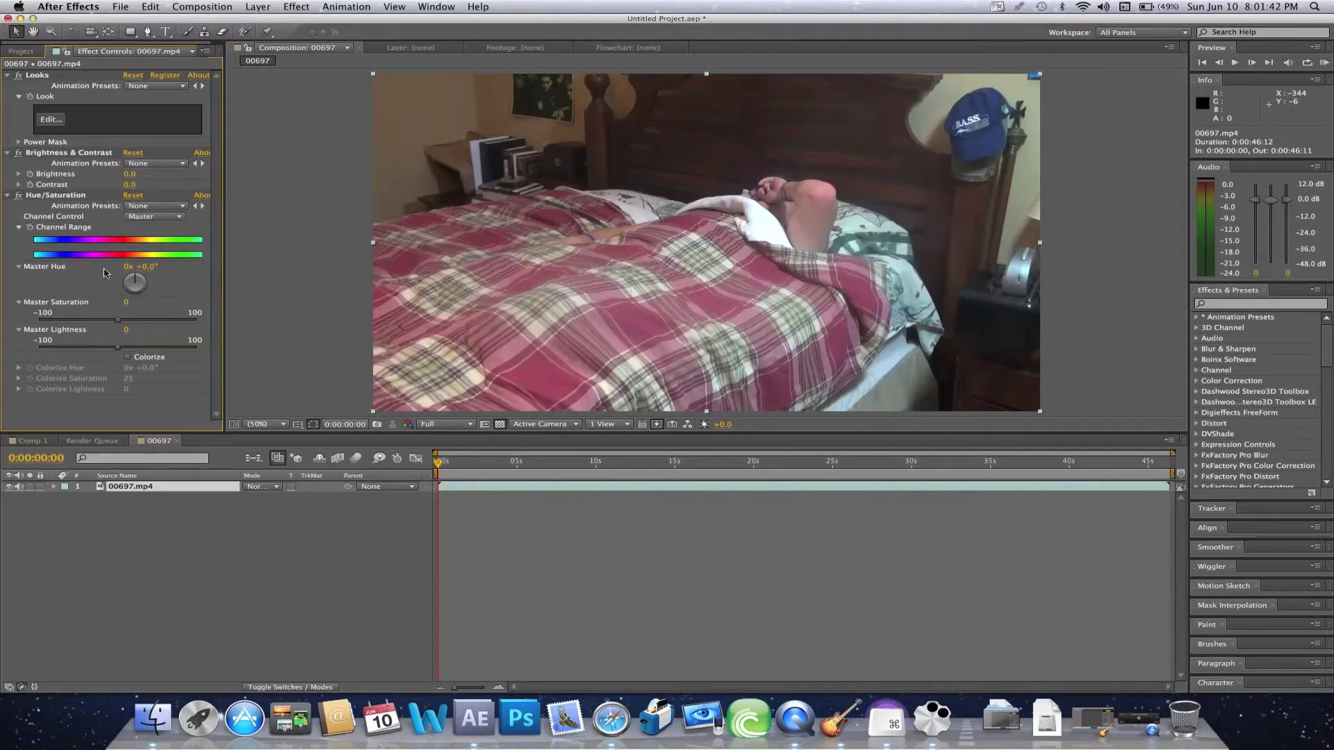
drag(105, 324, 81, 325)
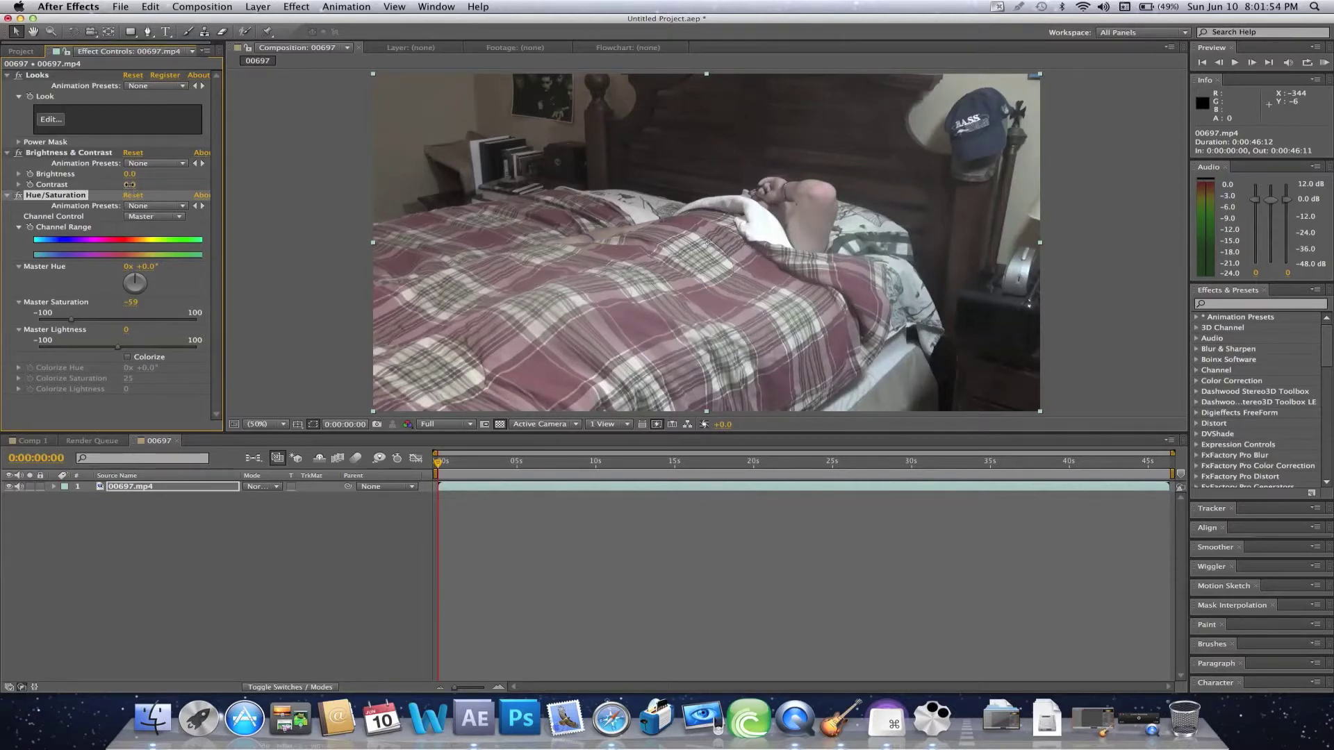
drag(129, 184, 130, 185)
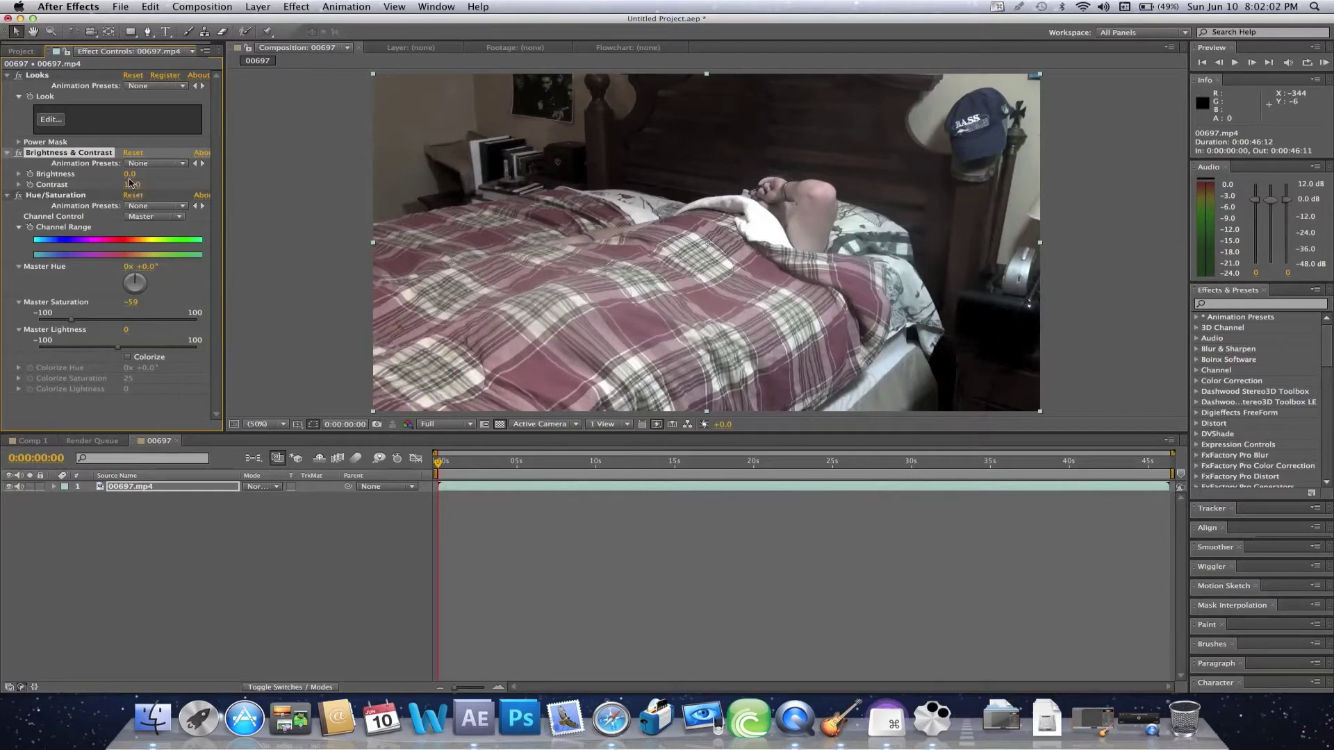
drag(132, 179, 141, 174)
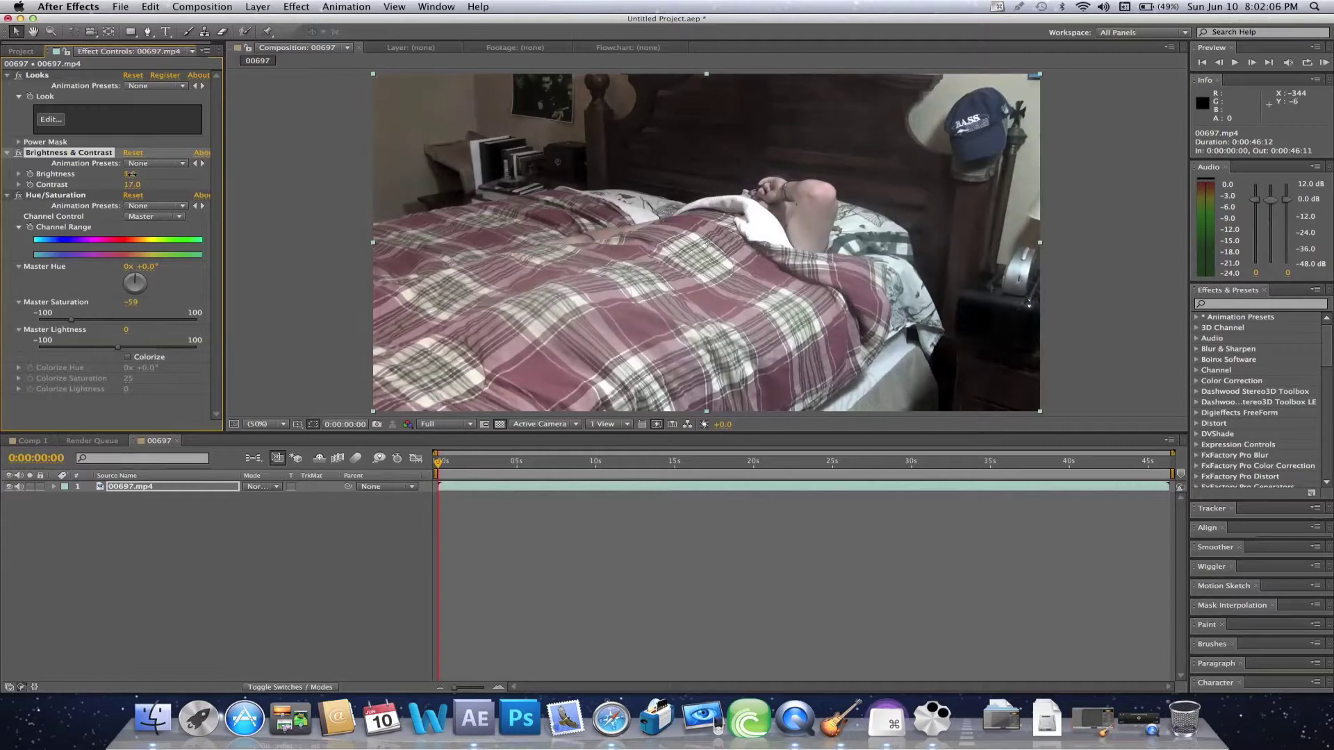
click(50, 120)
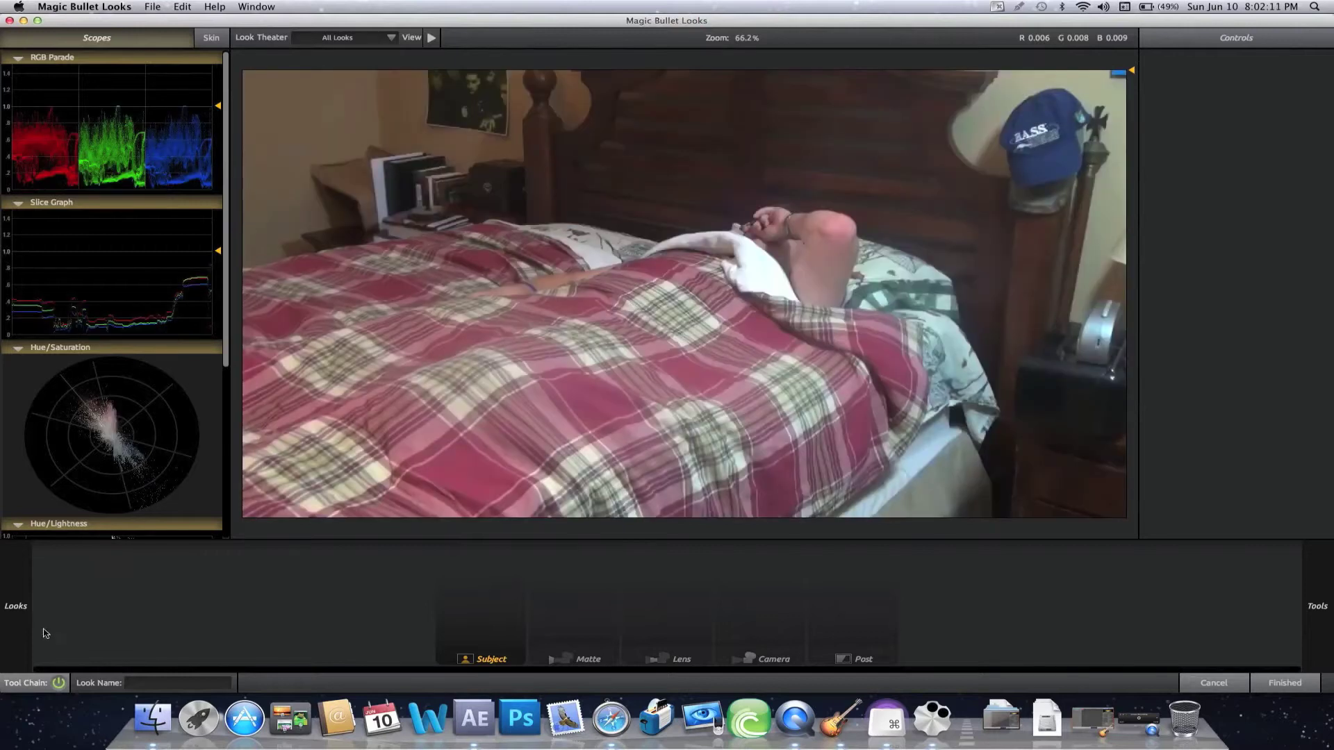
mouse_move(19, 626)
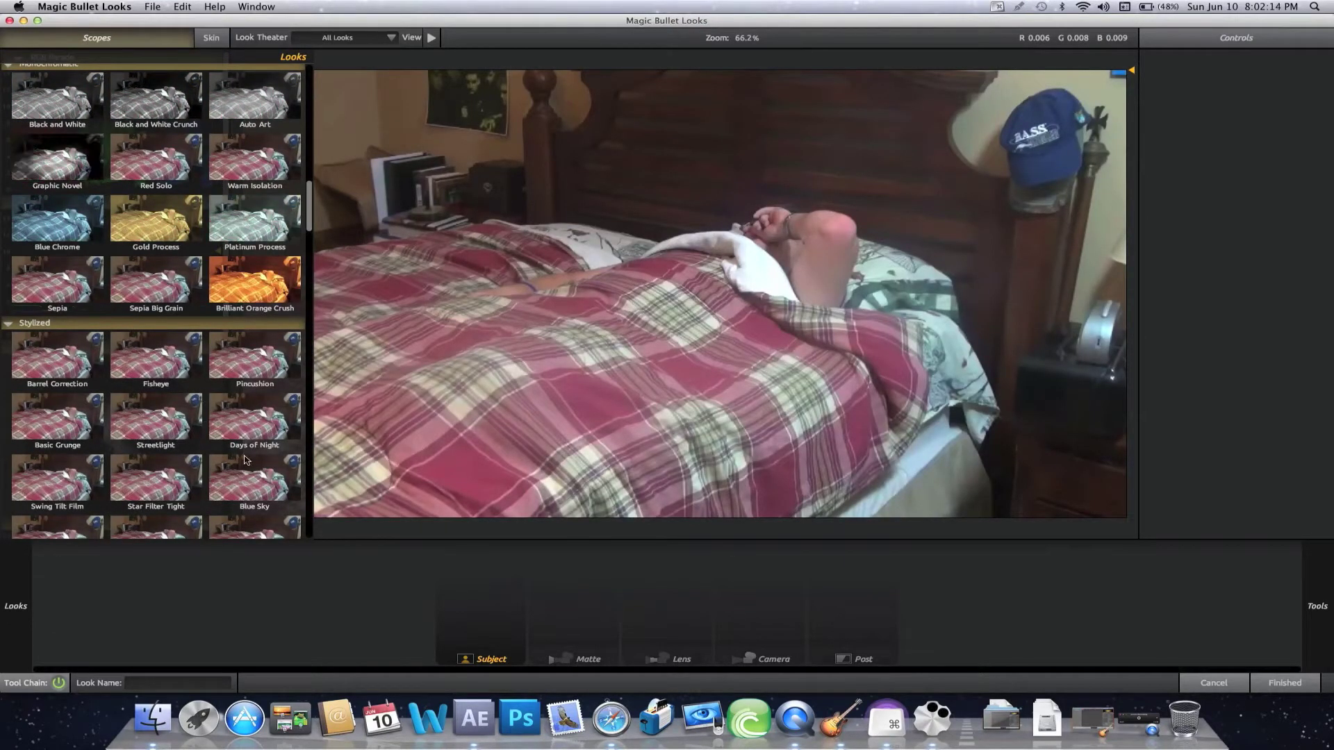
scroll(245, 460, down, 1)
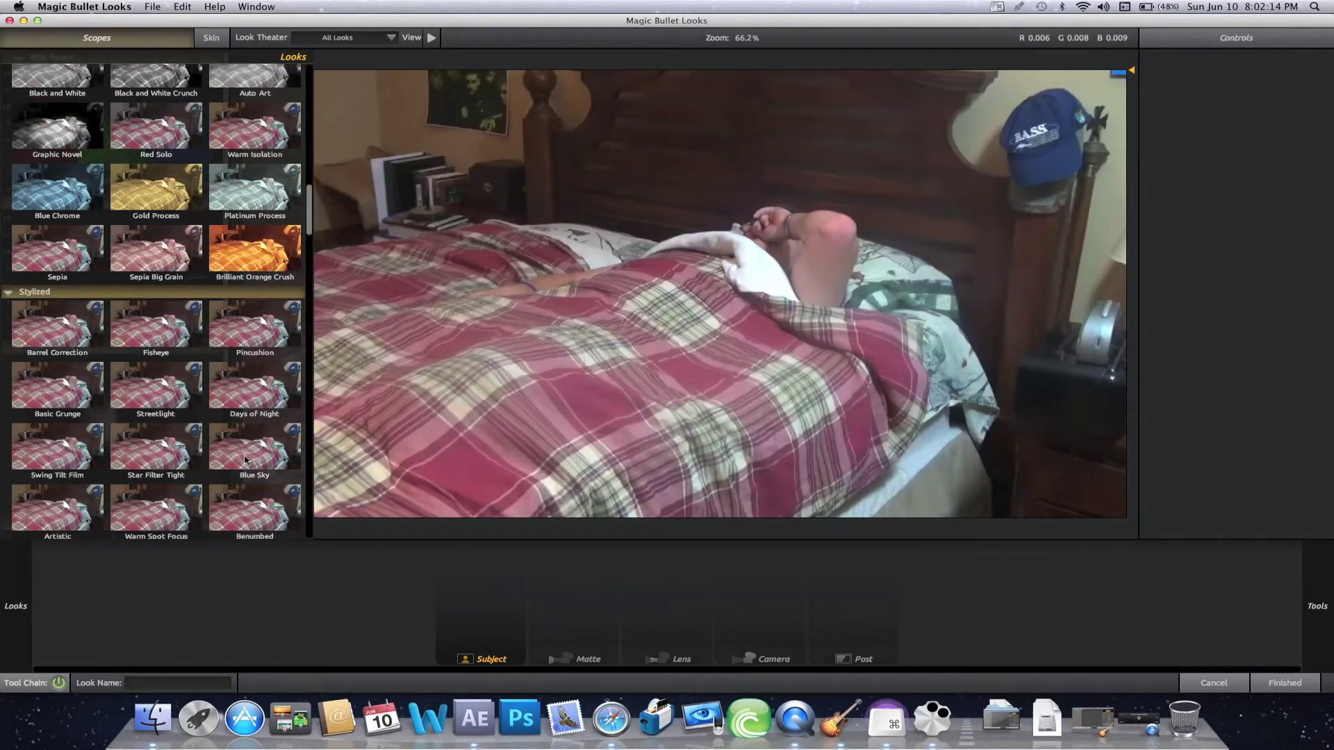
click(245, 401)
scroll(245, 401, down, 1)
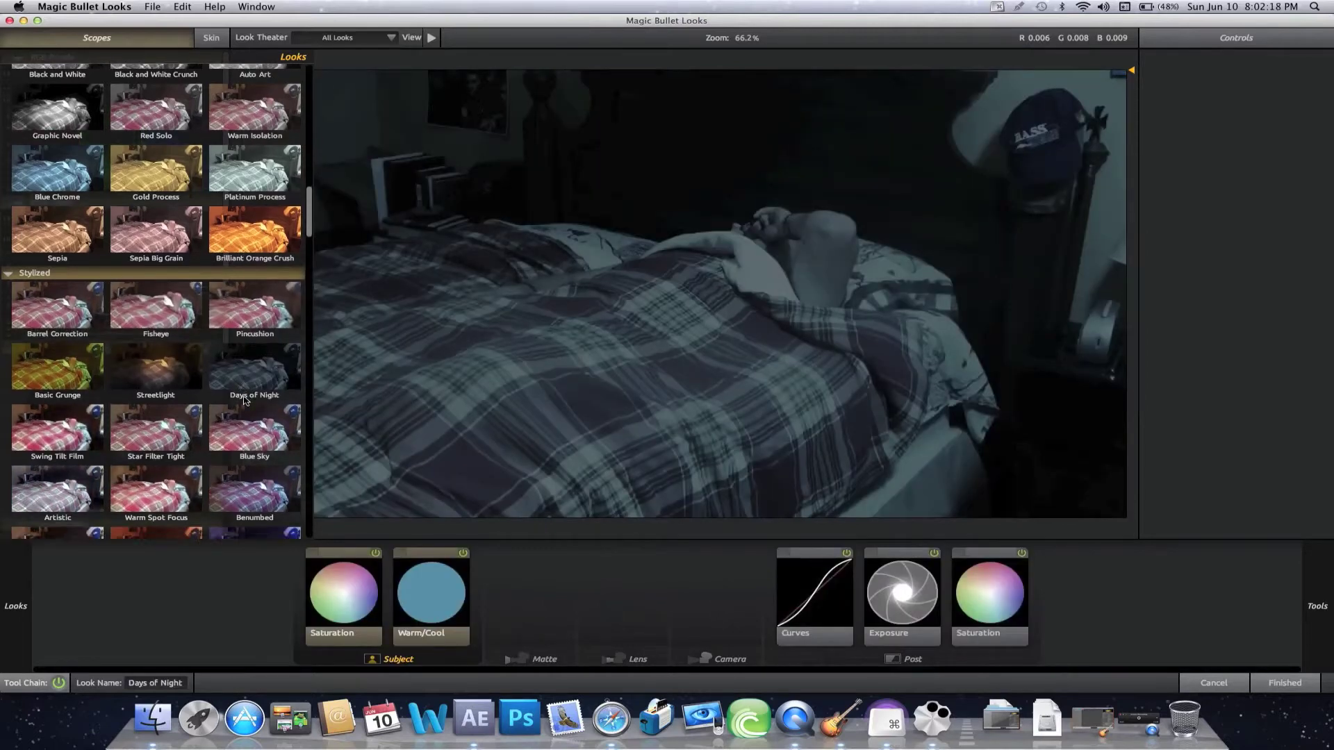
scroll(244, 401, down, 8)
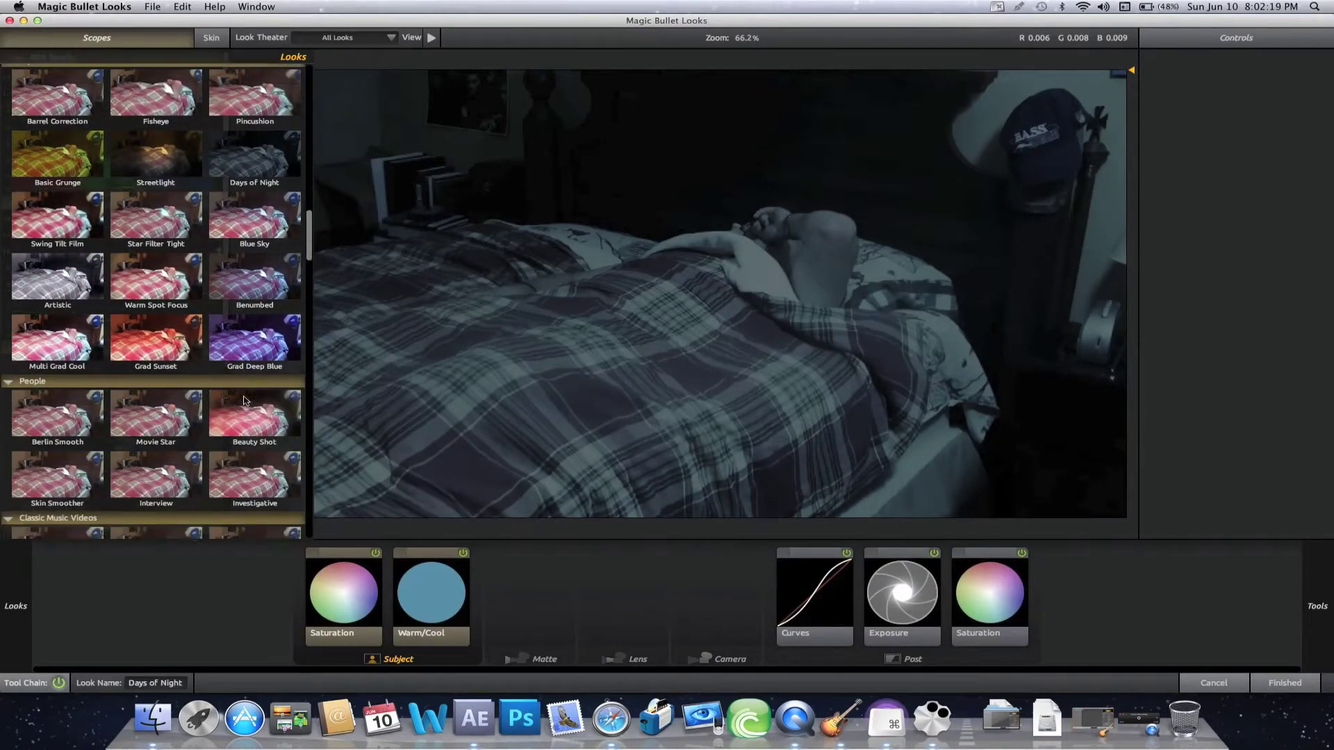
scroll(244, 401, down, 4)
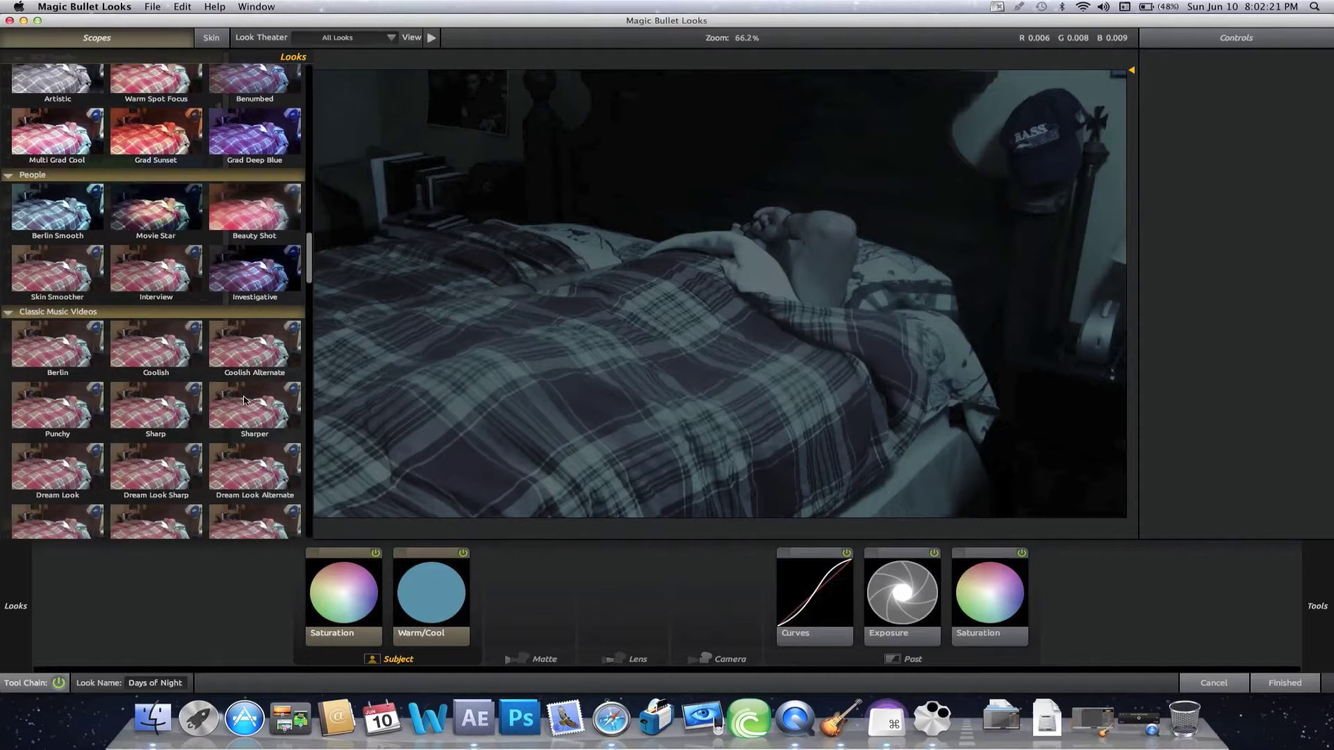
scroll(244, 401, down, 2)
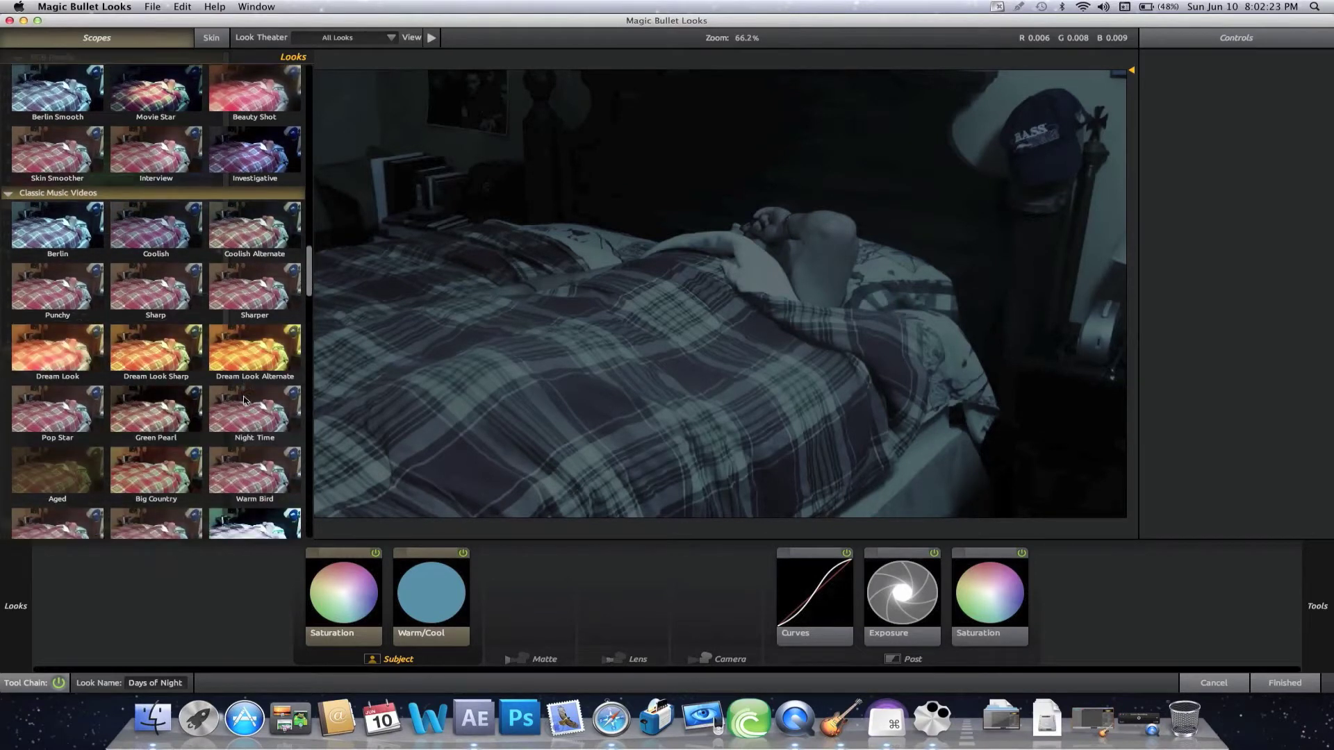
scroll(244, 401, down, 1)
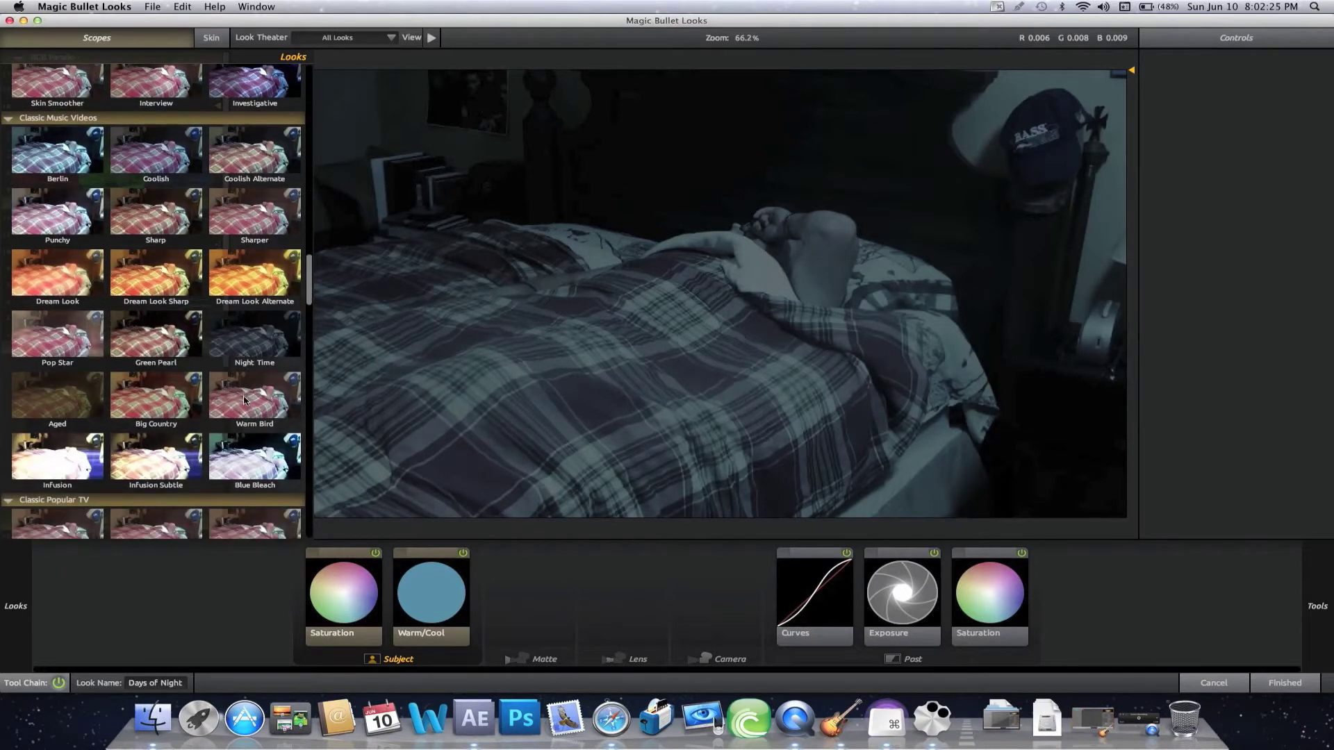
click(244, 340)
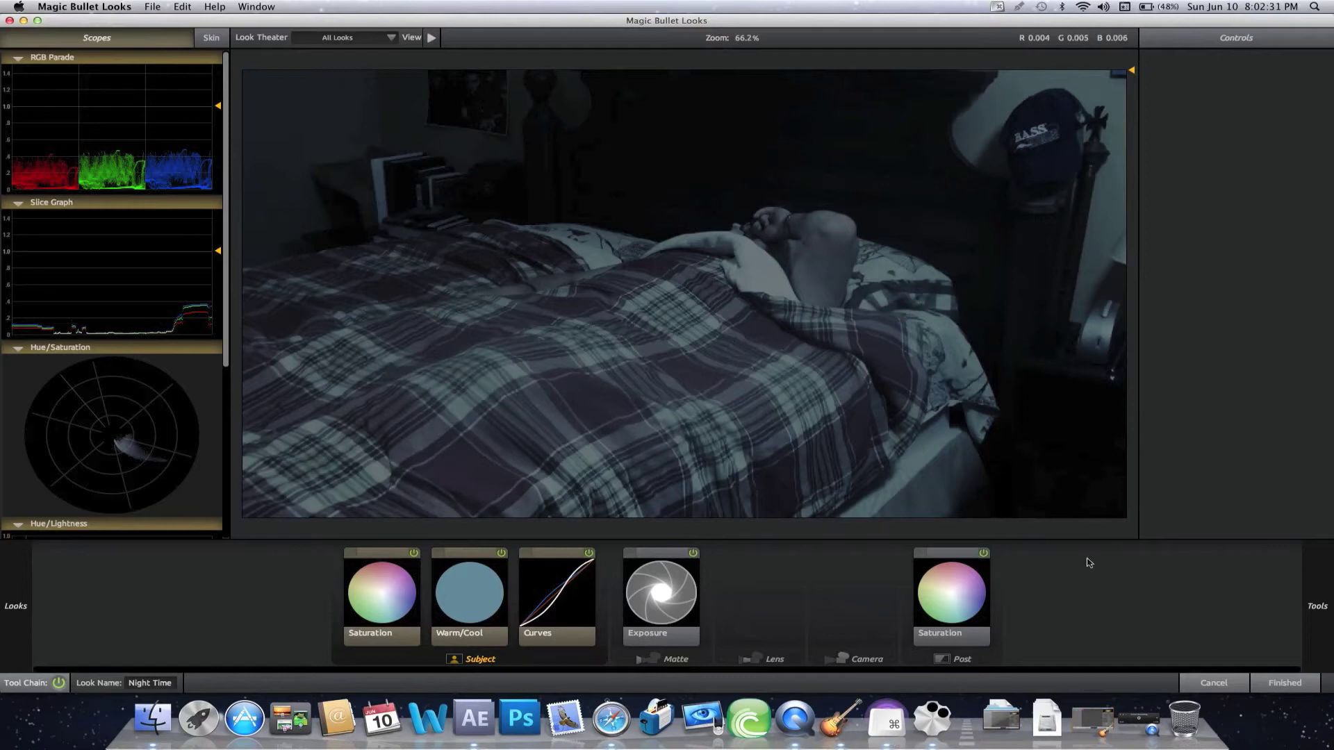
click(1224, 682)
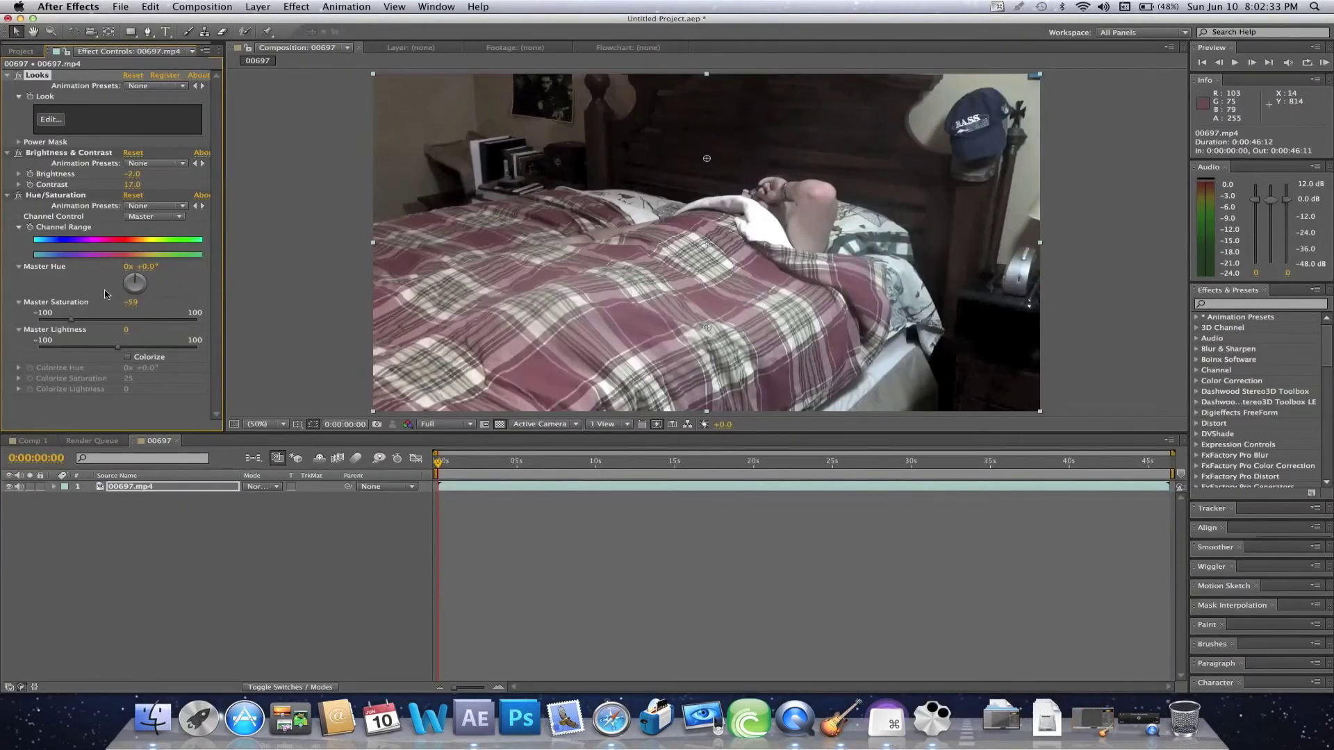
- Set Master Saturation -55 and Lightness -48, then reopen the Looks editor
drag(61, 320, 82, 350)
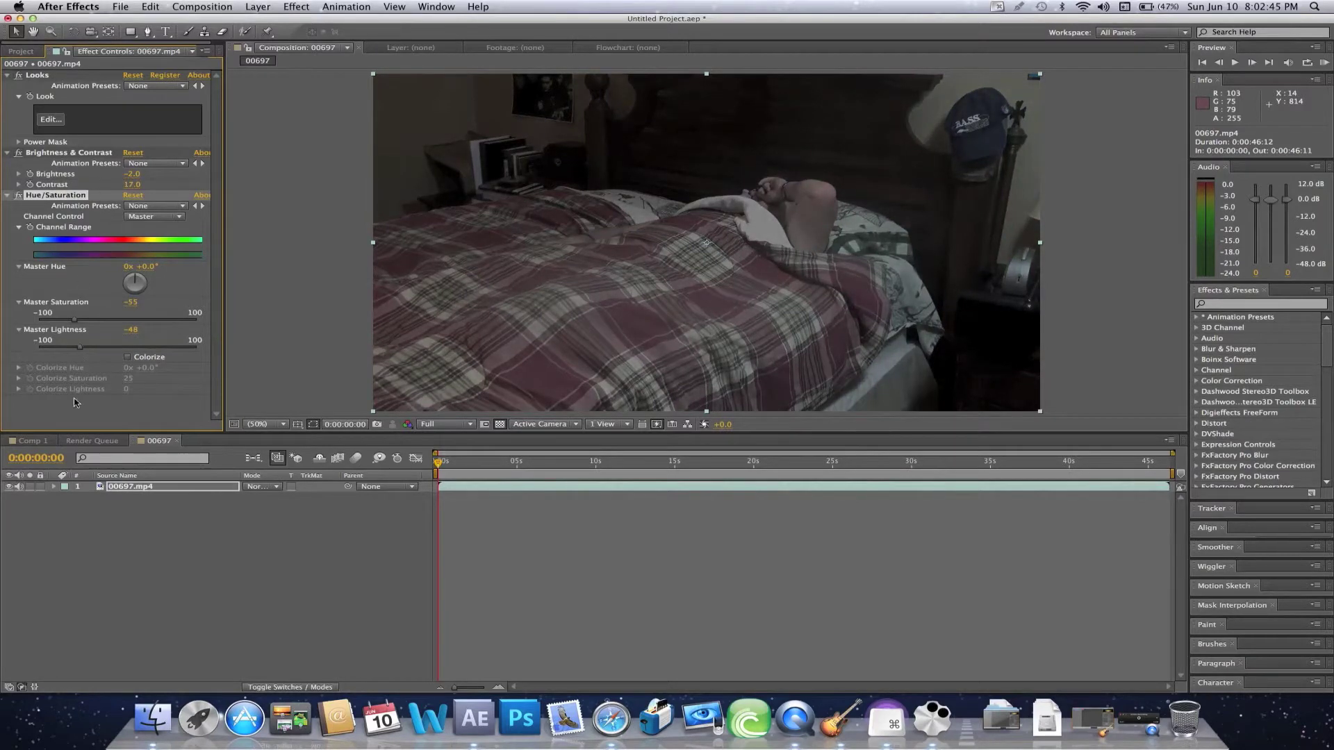
click(61, 122)
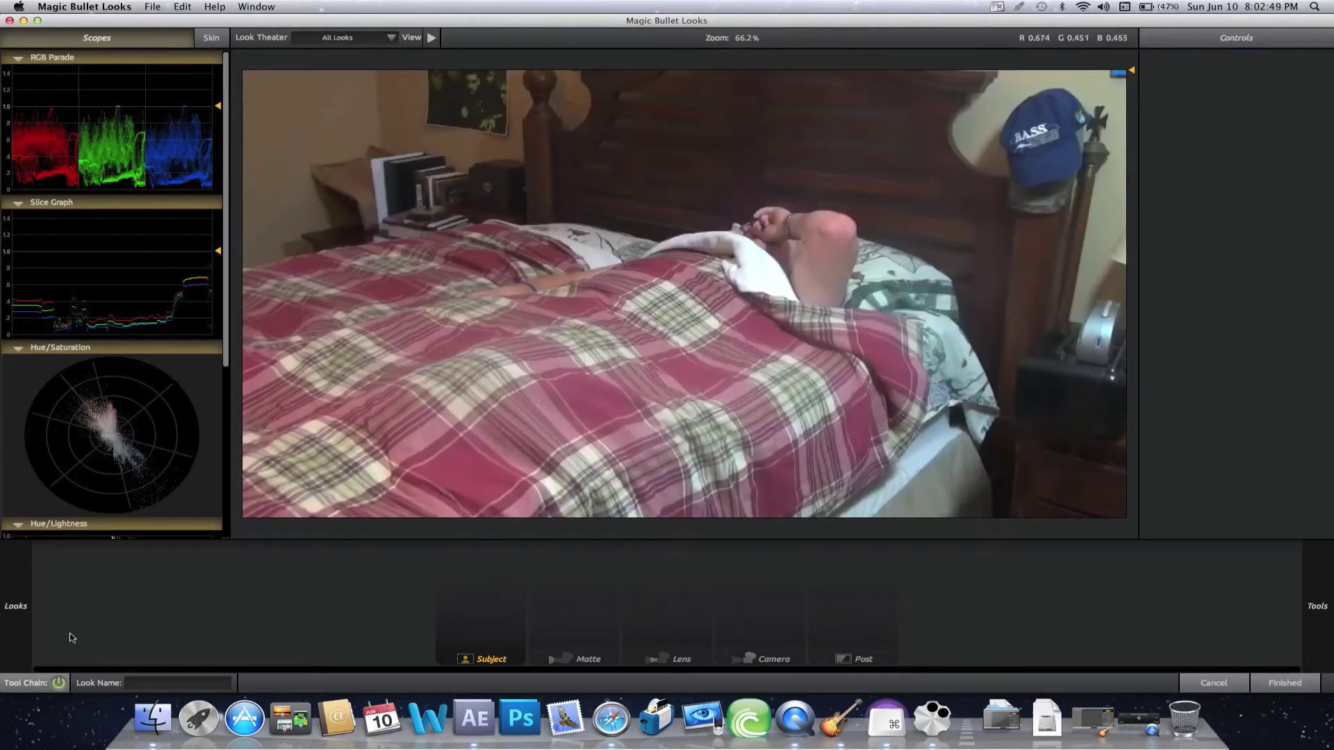
- Preview the Night Time and Days of Night looks, then exit Magic Bullet Looks without keeping either
mouse_move(16, 629)
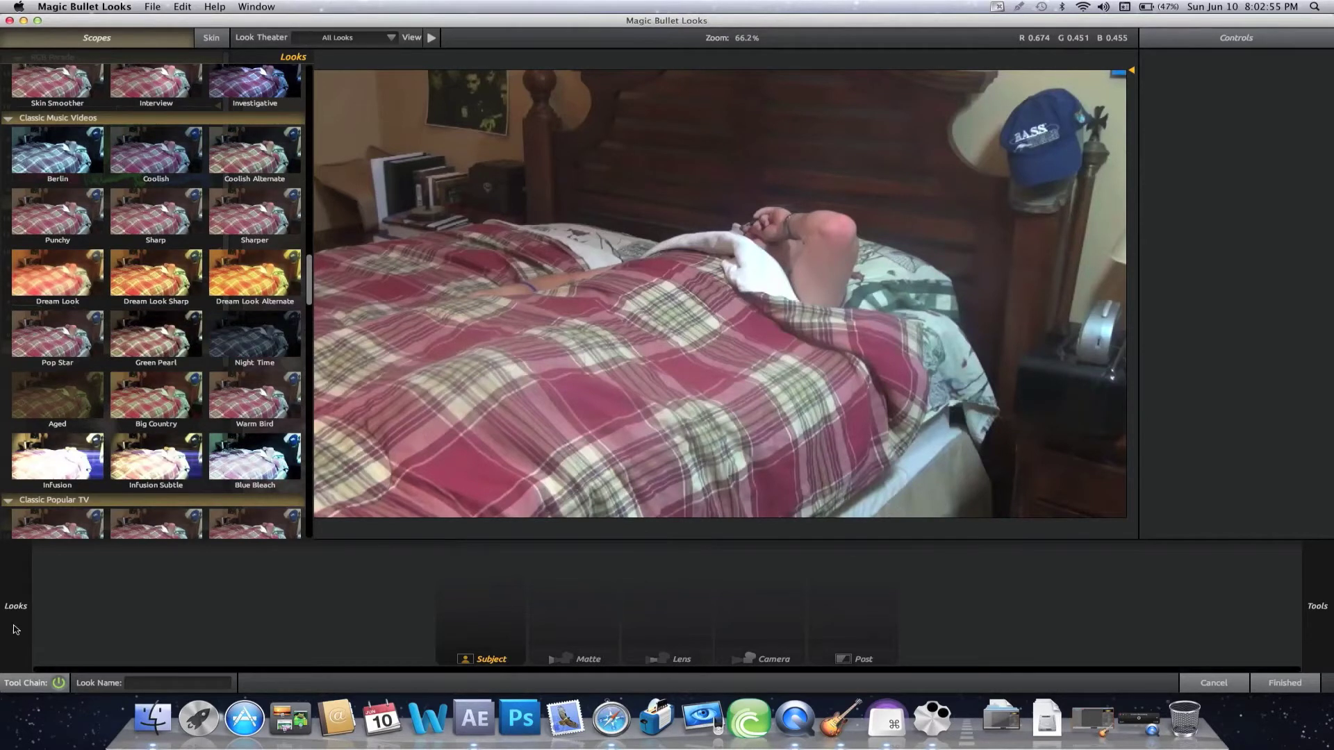
click(224, 347)
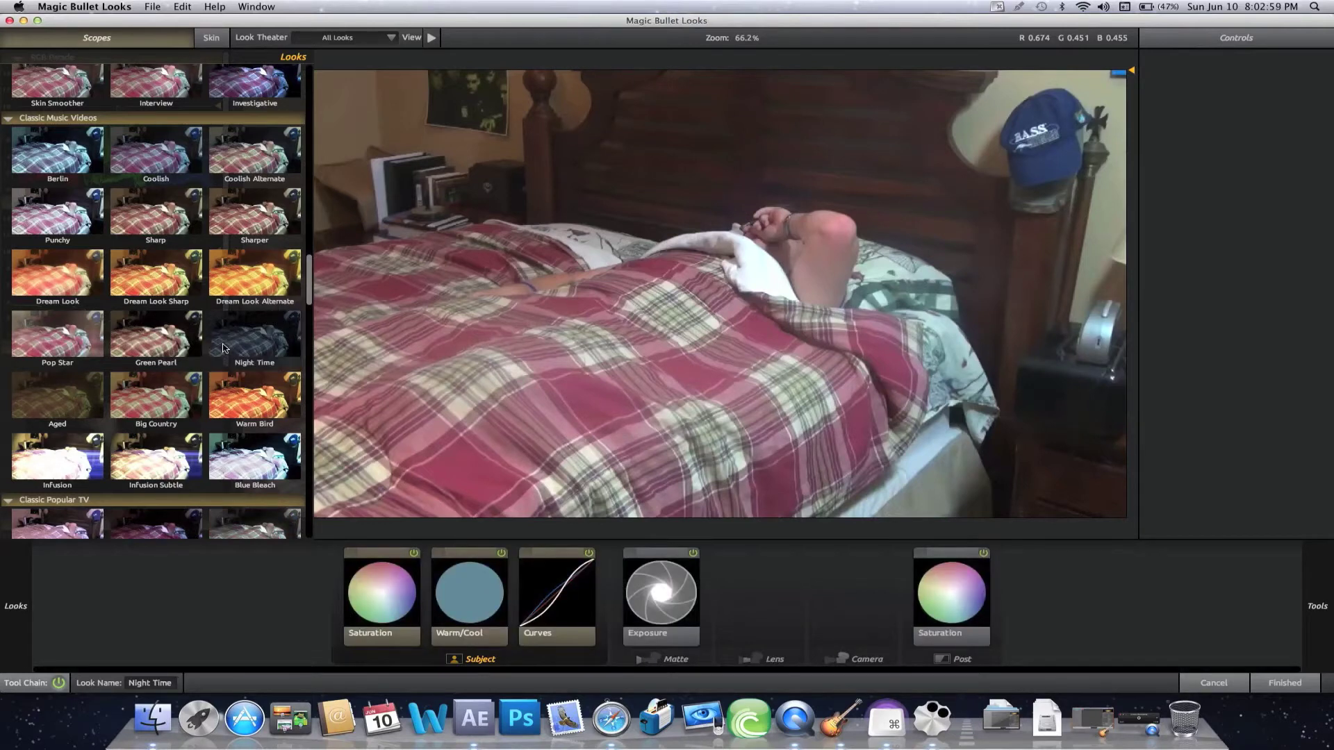
scroll(244, 257, up, 3)
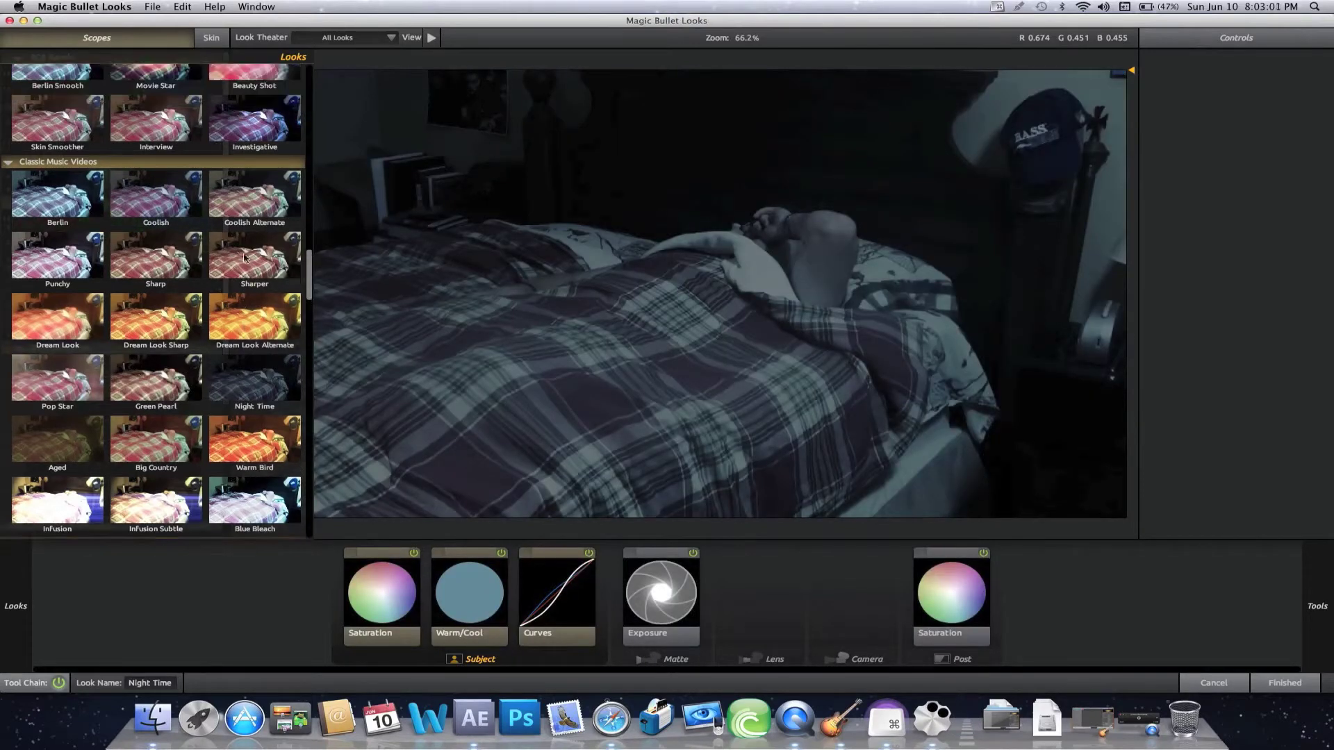
scroll(244, 258, up, 4)
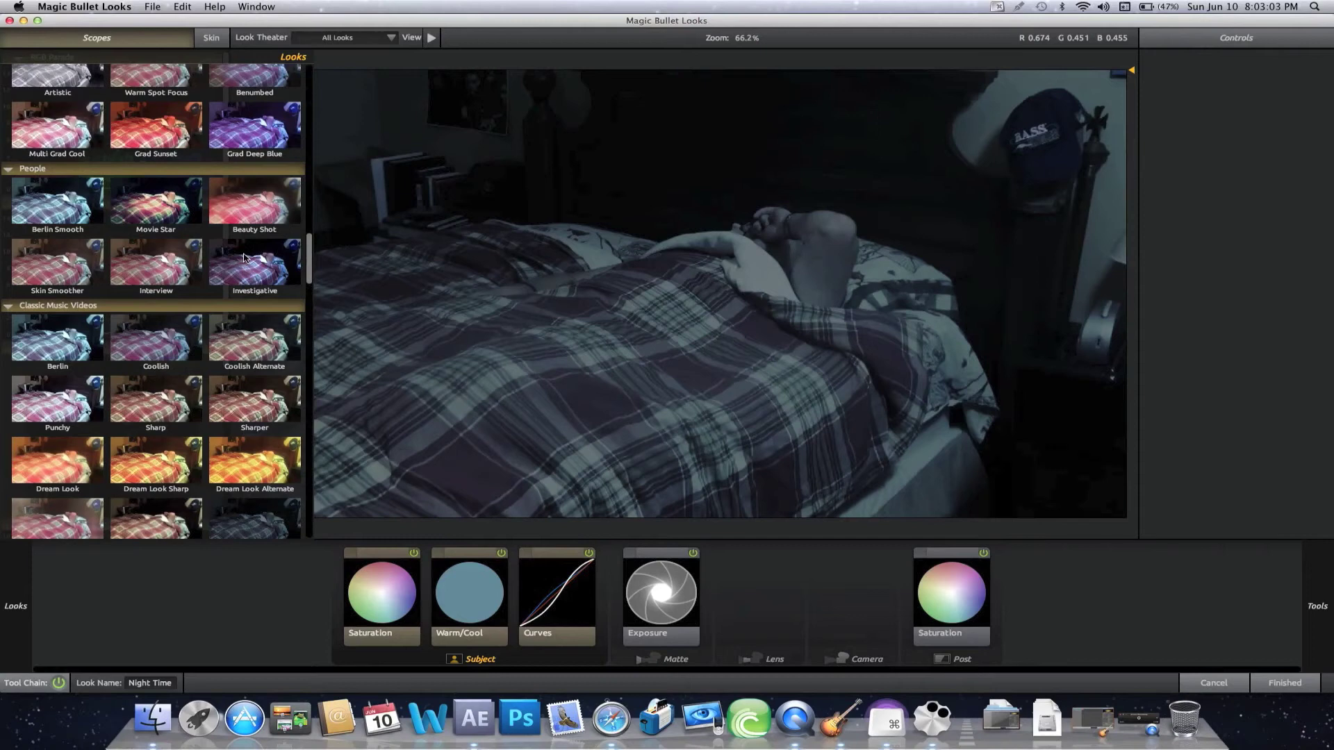
scroll(243, 258, up, 4)
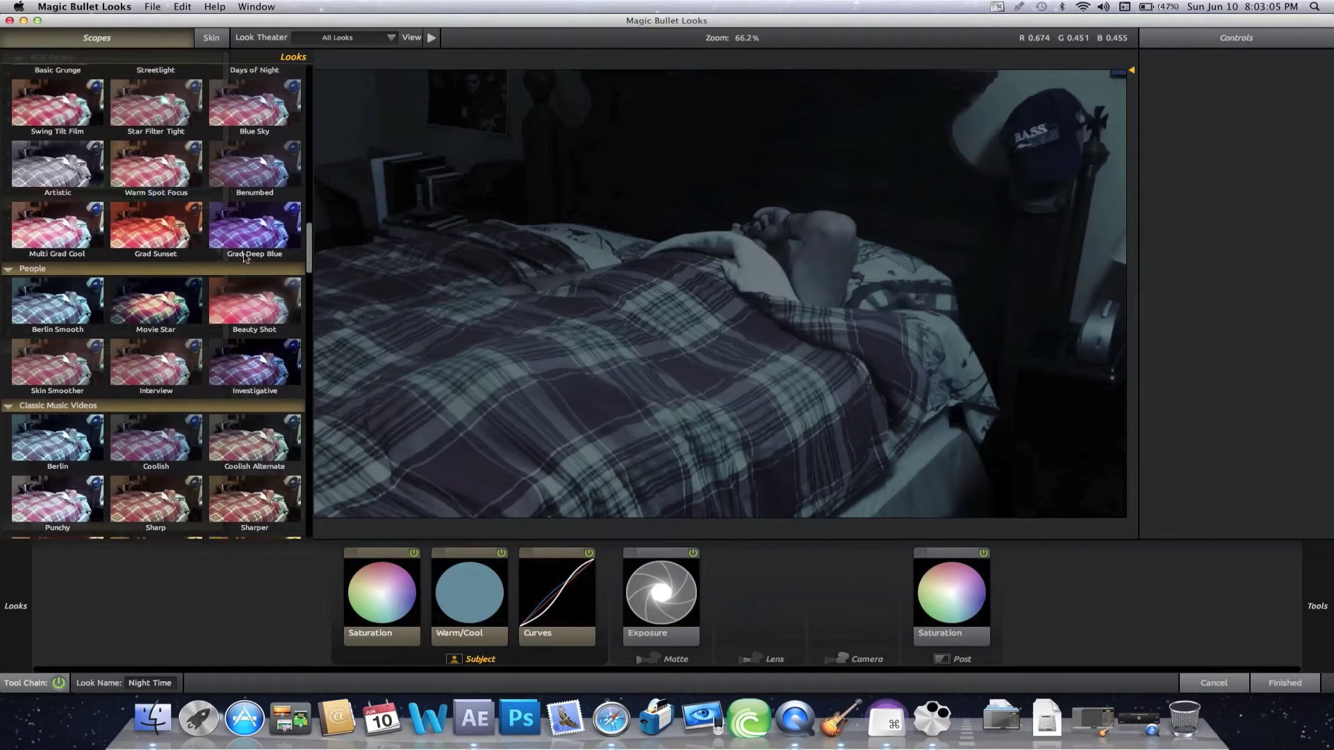
scroll(244, 258, up, 1)
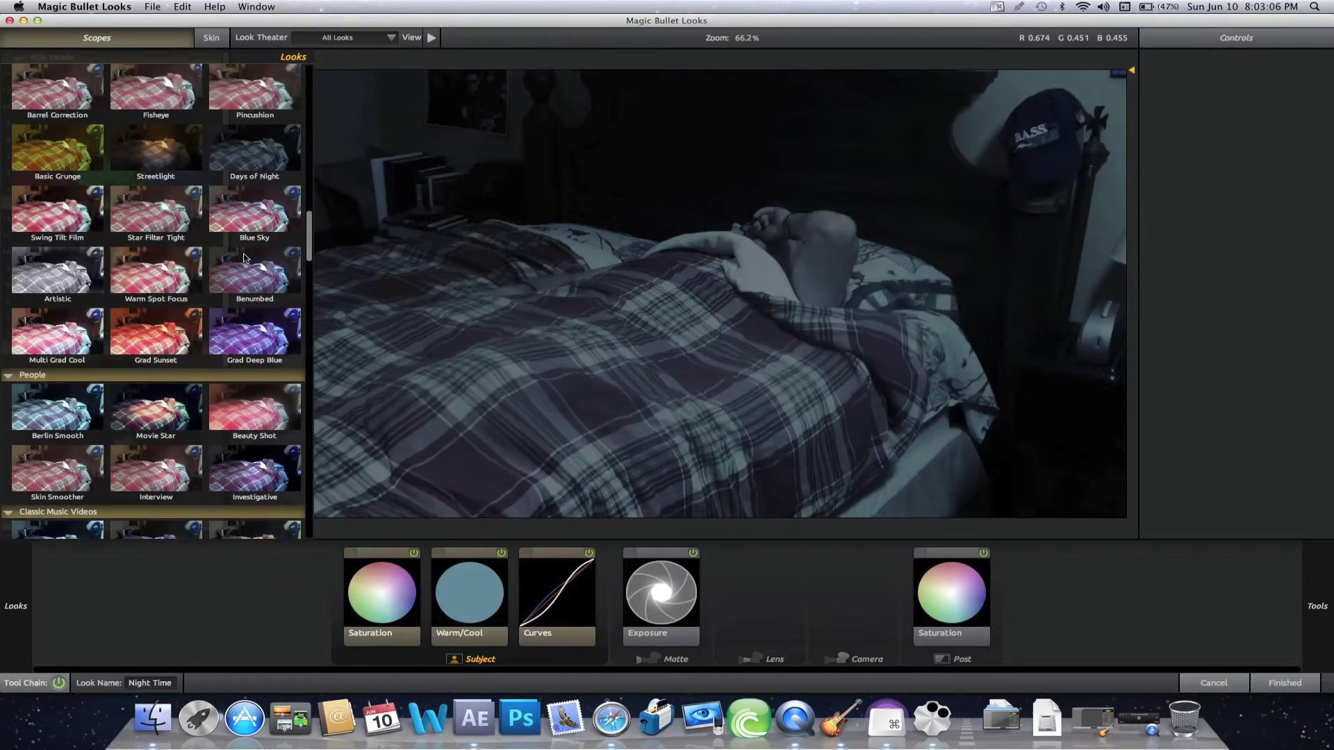
scroll(243, 257, up, 2)
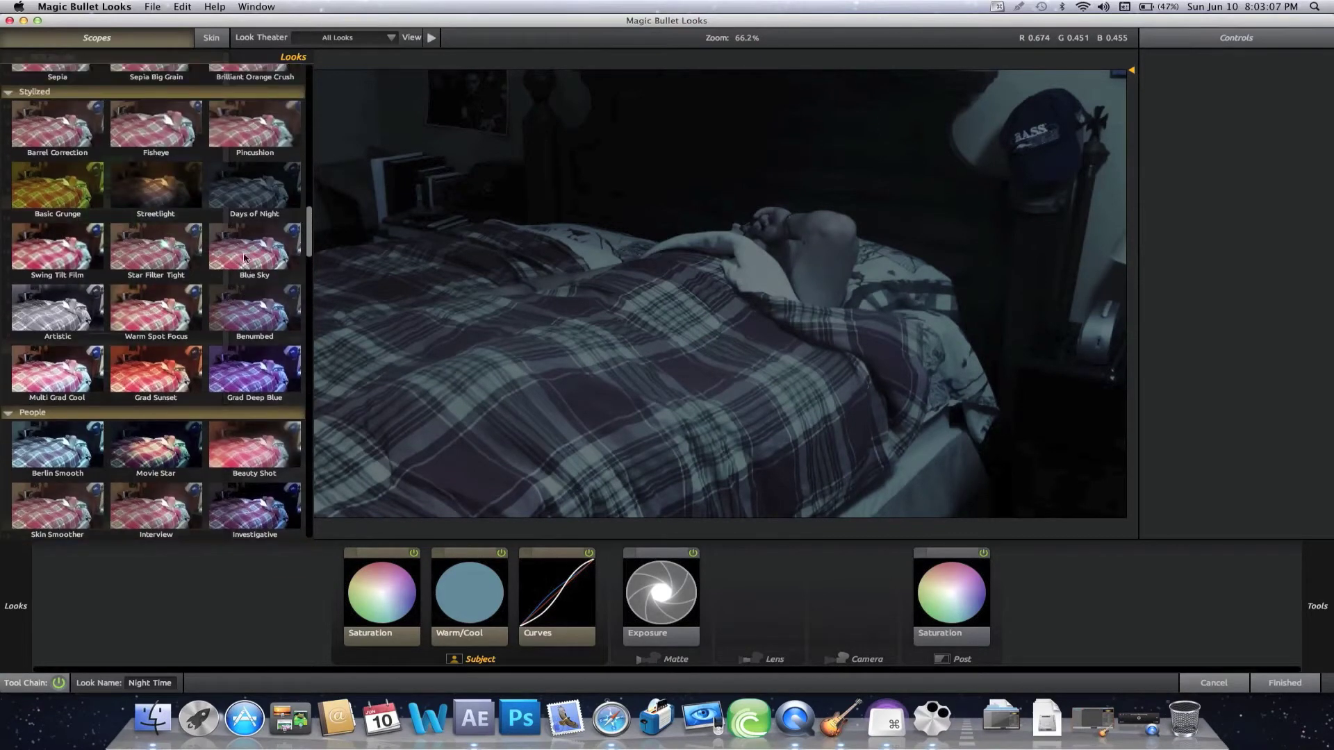
click(254, 195)
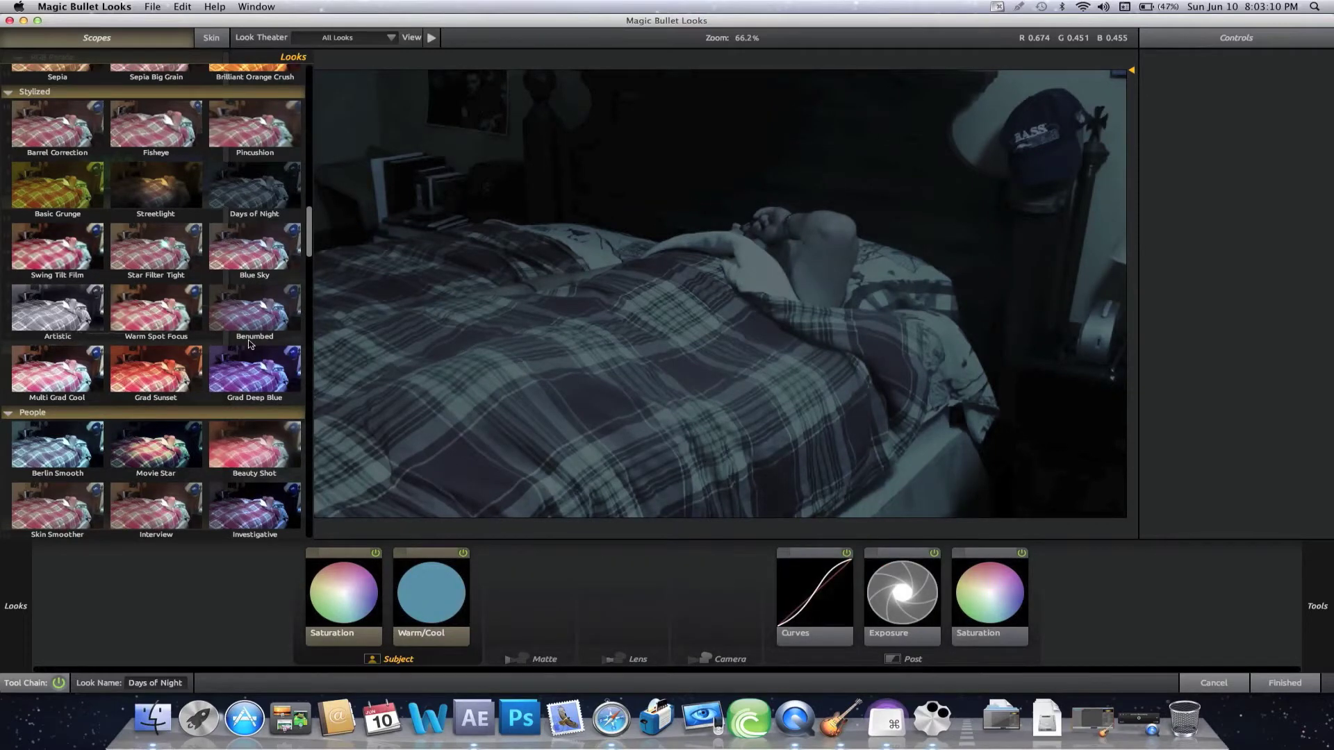
click(1216, 682)
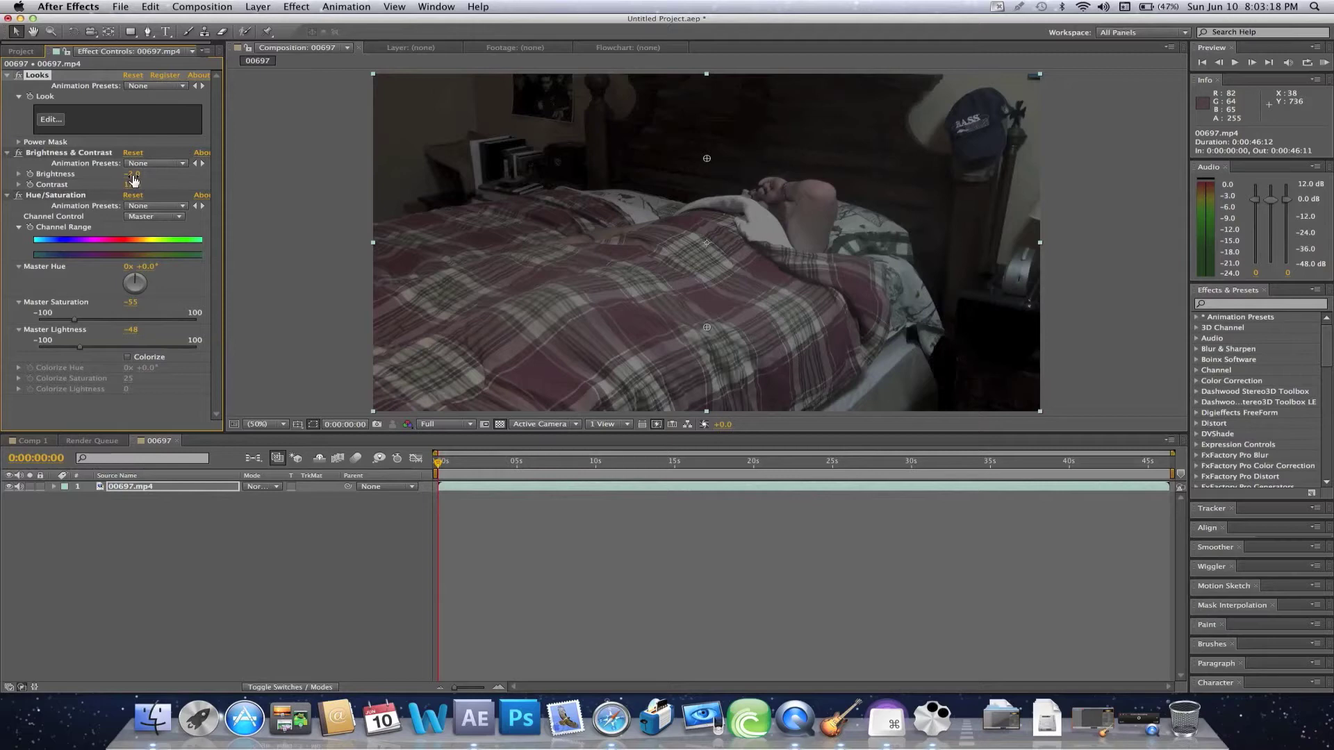
- Lower Master Lightness to -61 and add a Curves effect to the footage
click(73, 351)
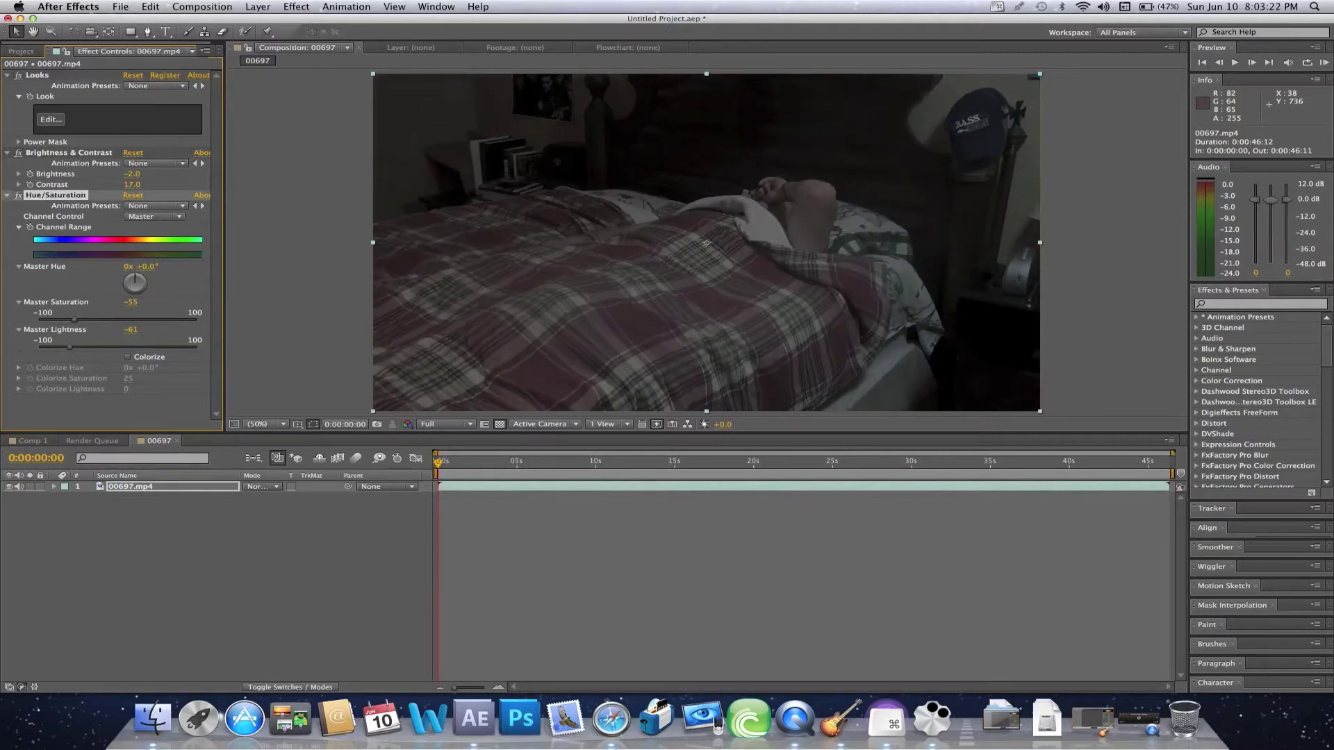
click(296, 6)
key(Escape)
click(296, 7)
mouse_move(348, 125)
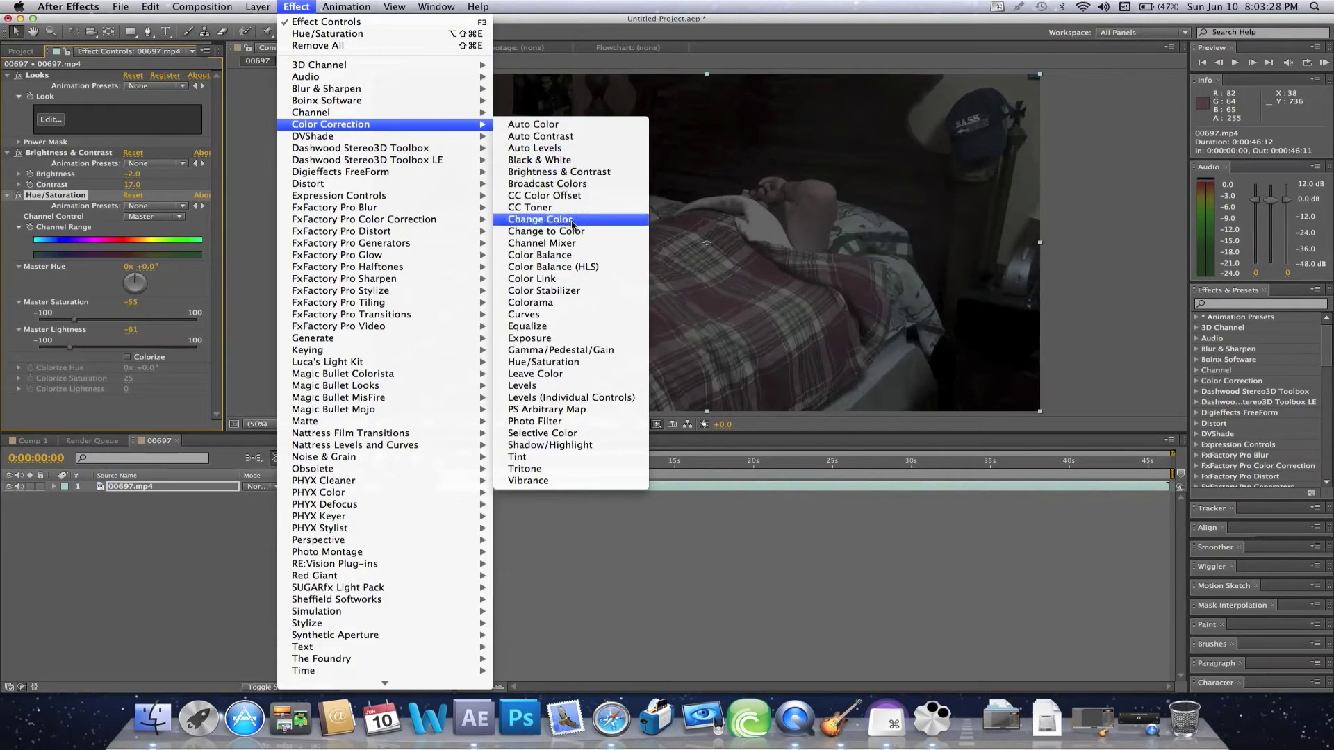
click(599, 319)
- Bend the curve into an S-shape and reopen the Looks editor
drag(127, 342, 115, 333)
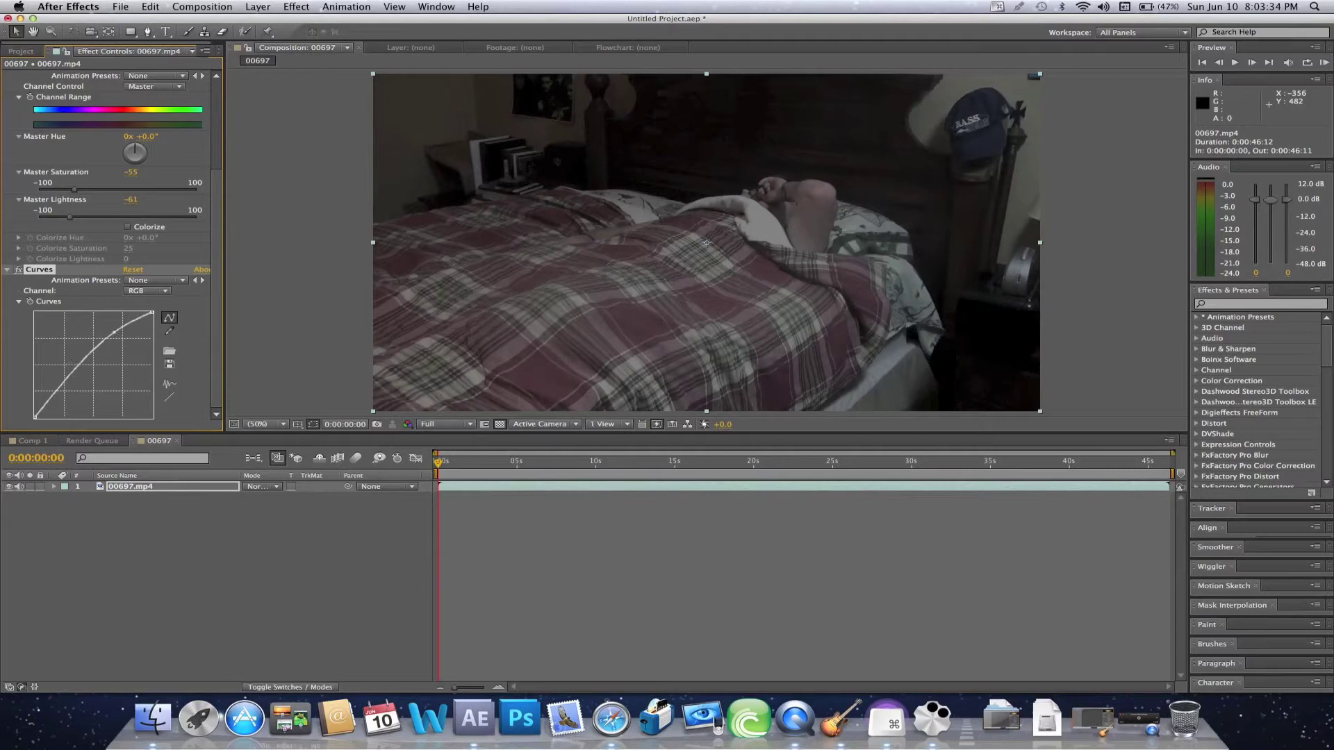
drag(72, 376, 77, 378)
scroll(124, 167, up, 5)
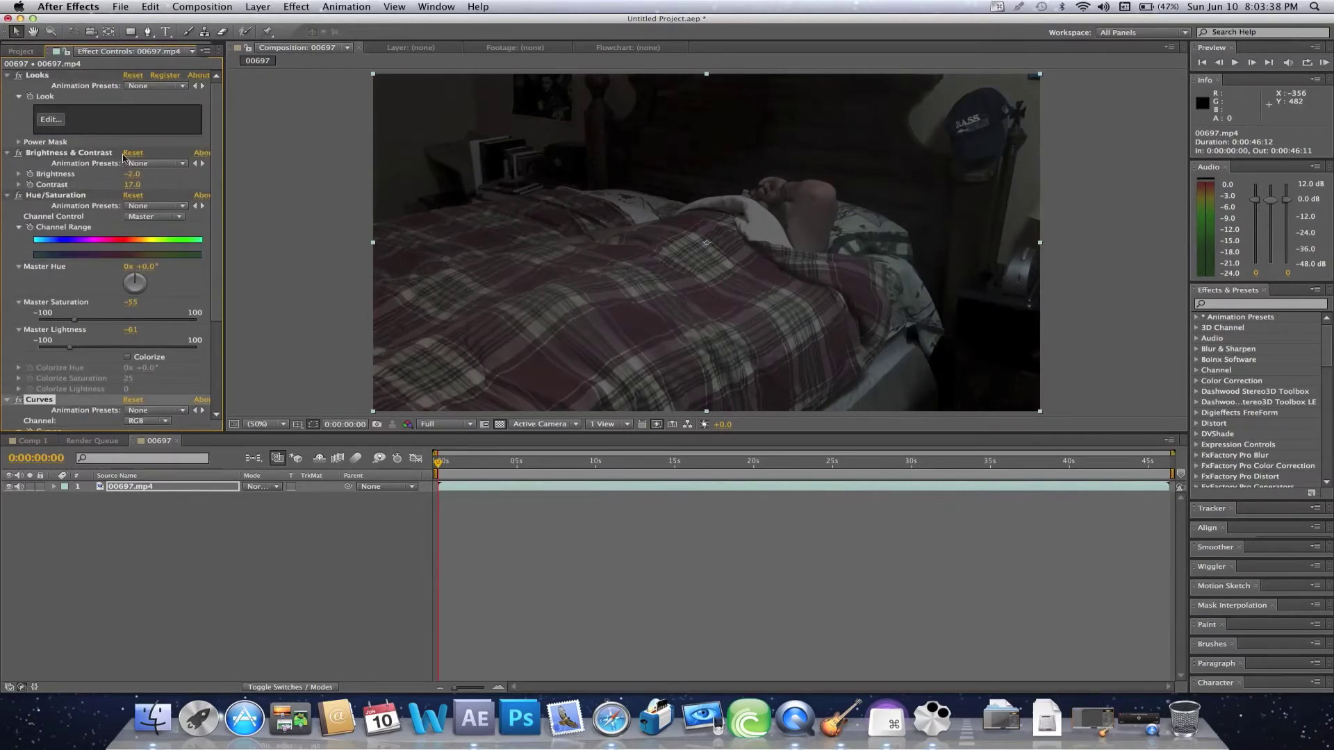
click(61, 123)
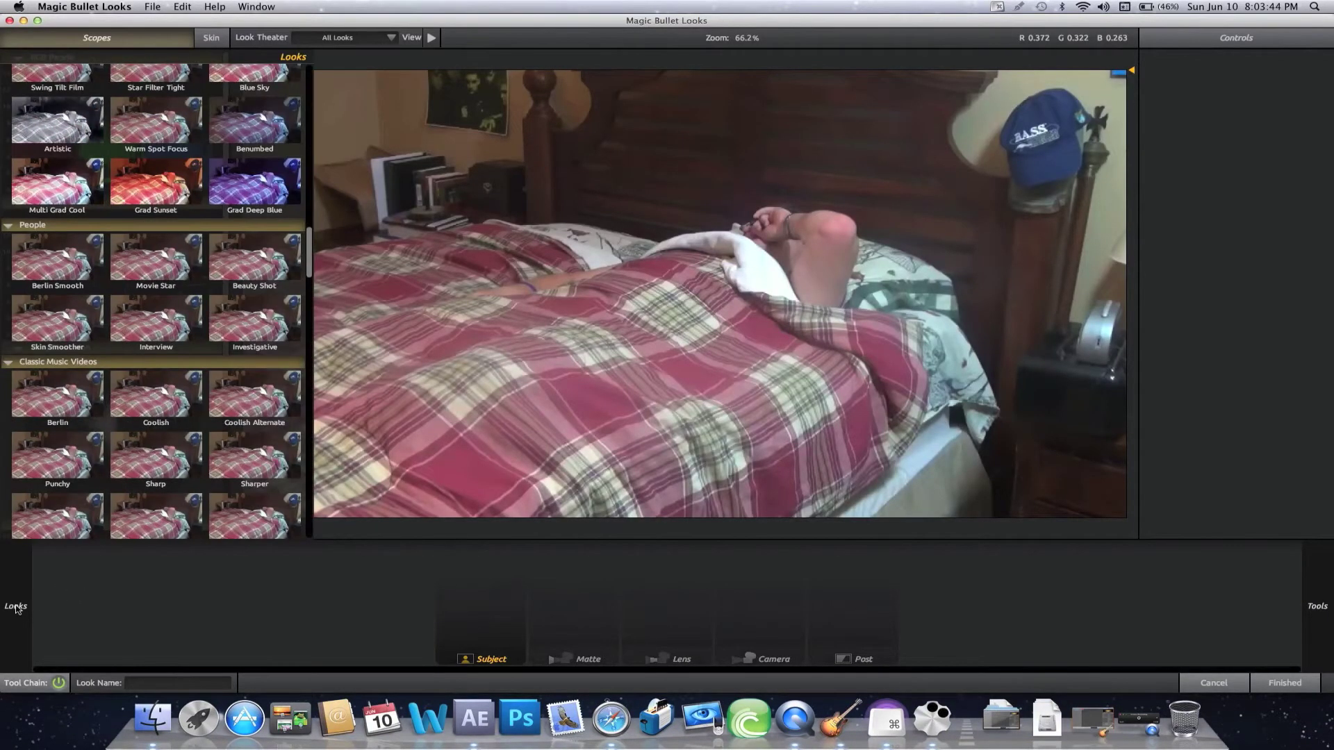
- Try the Night Time and Days of Night presets, then settle on Night Time
scroll(253, 427, down, 5)
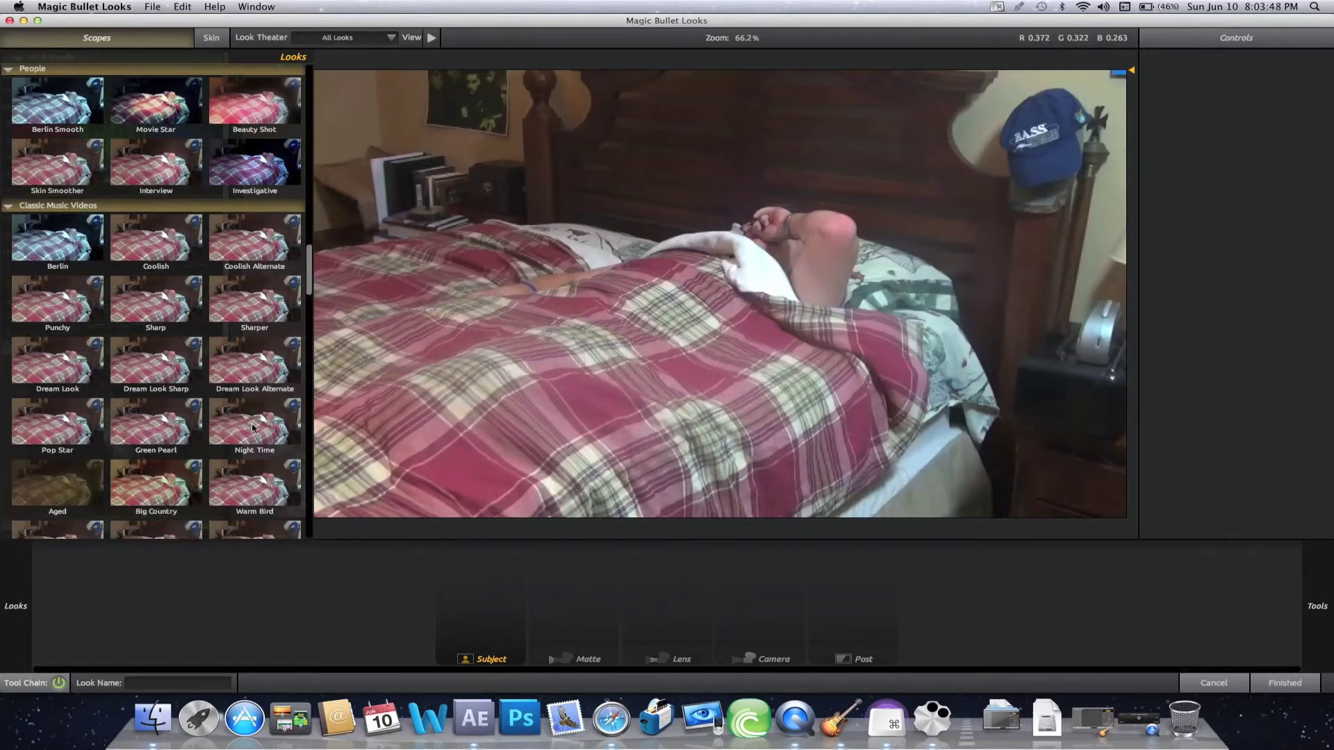
scroll(251, 427, down, 2)
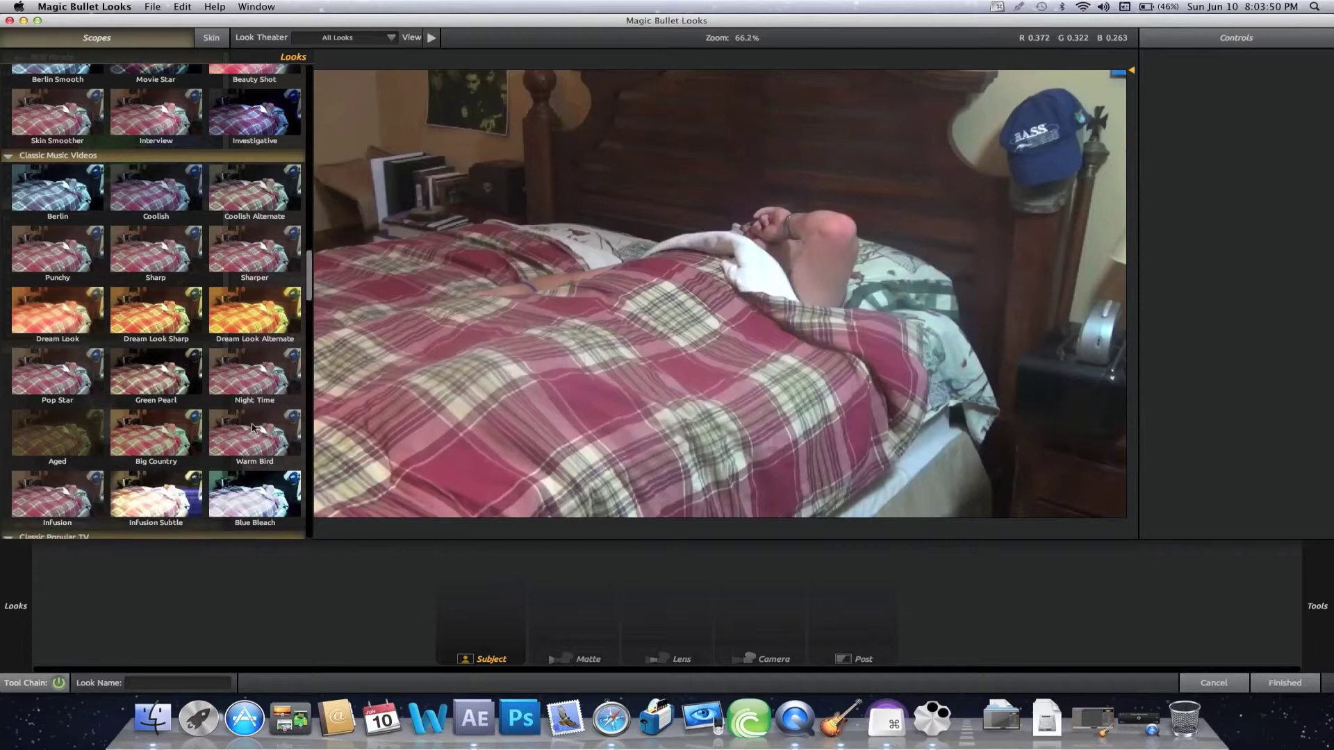
click(243, 362)
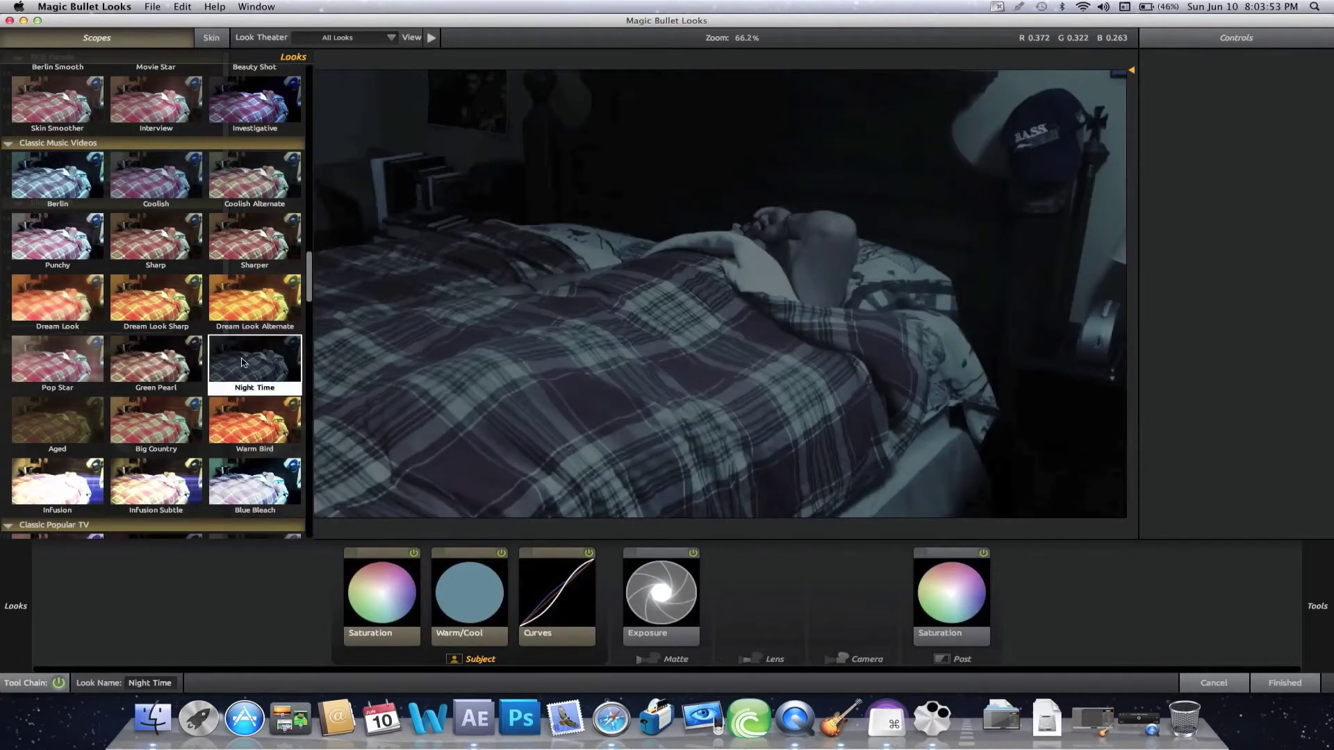
scroll(243, 362, up, 12)
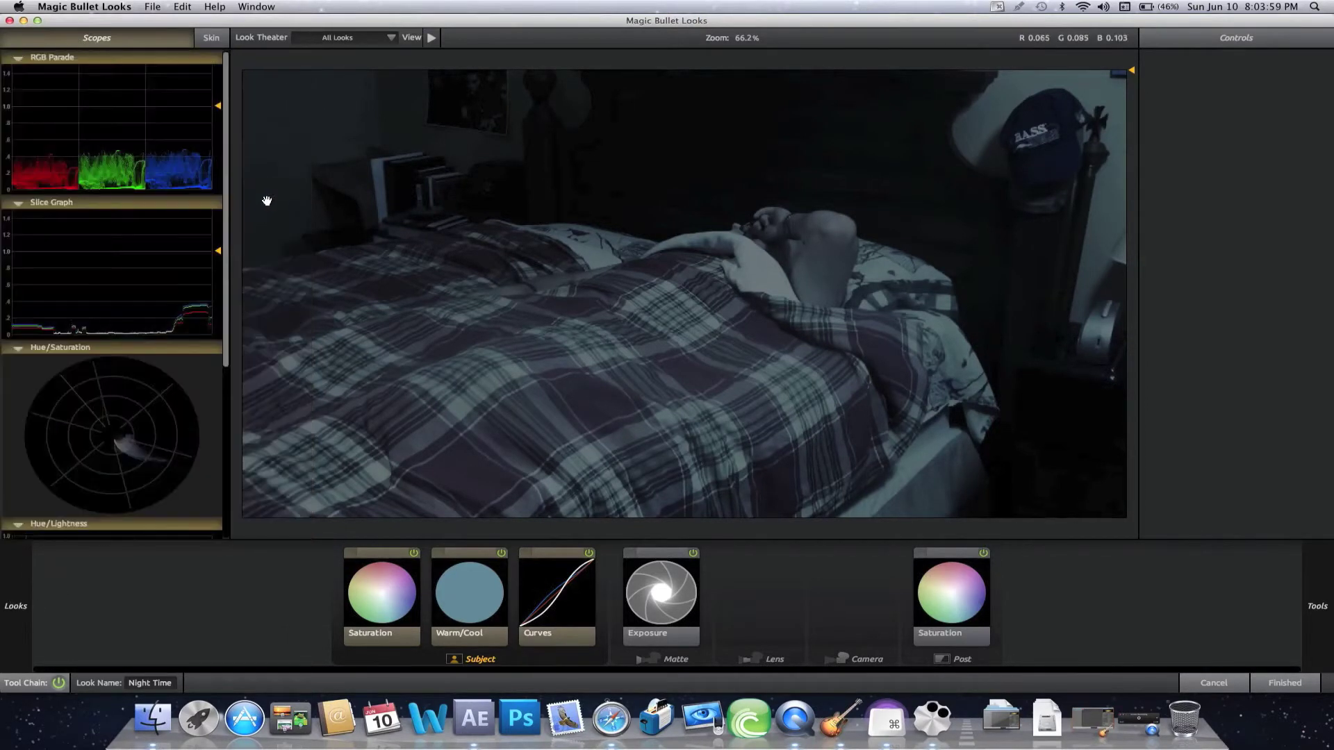
mouse_move(2, 663)
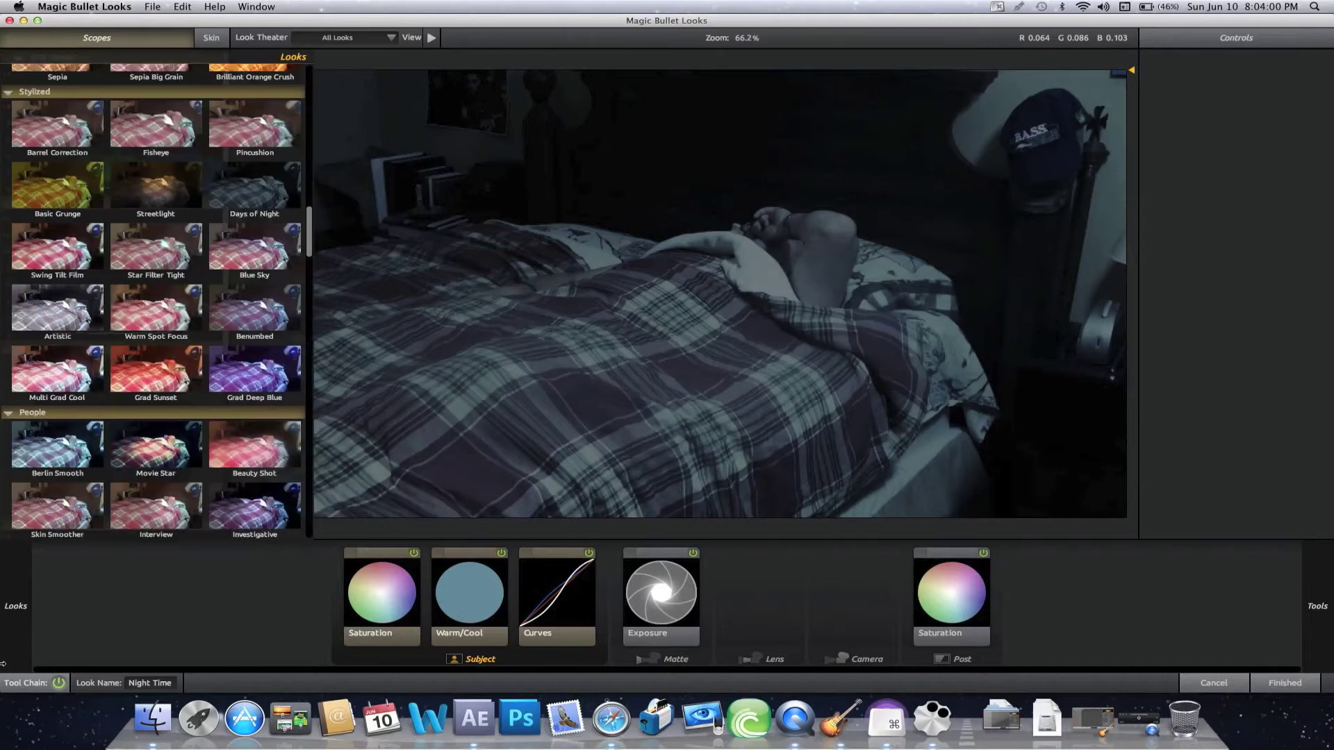
click(234, 191)
scroll(241, 247, up, 9)
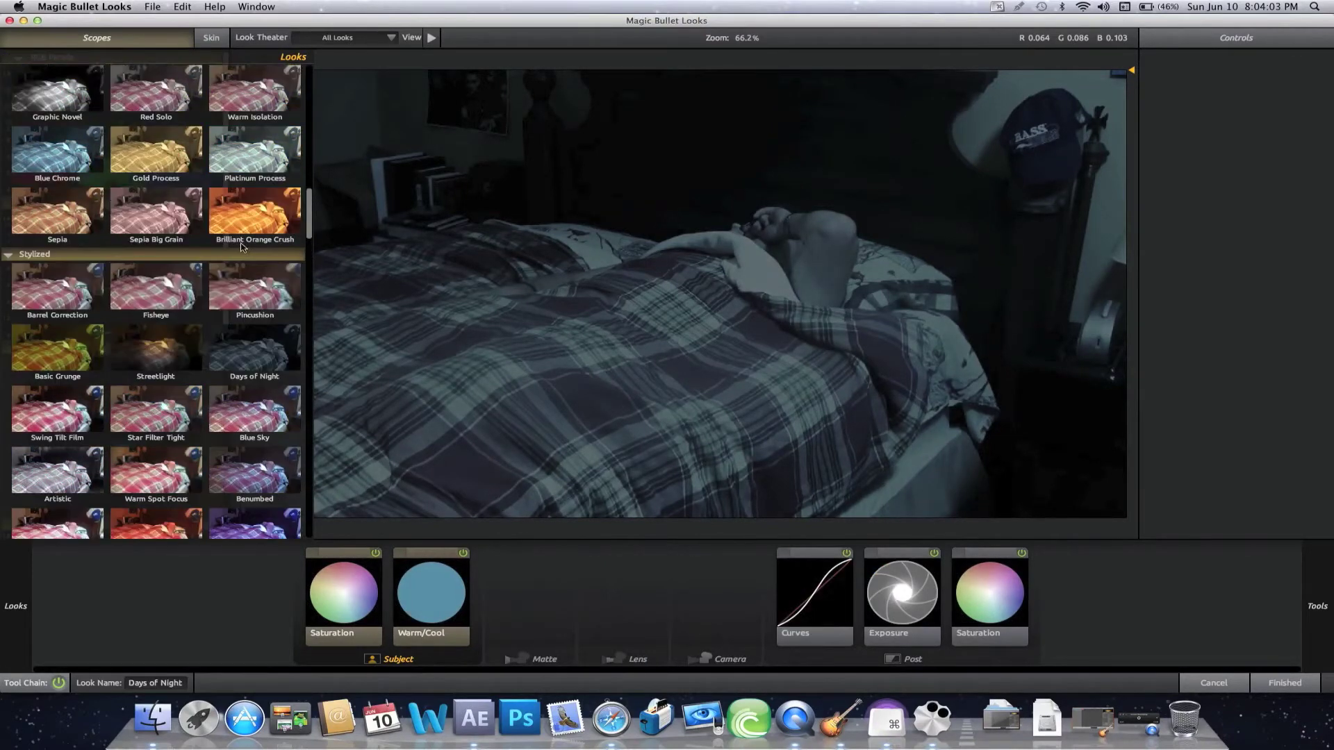
scroll(241, 247, down, 7)
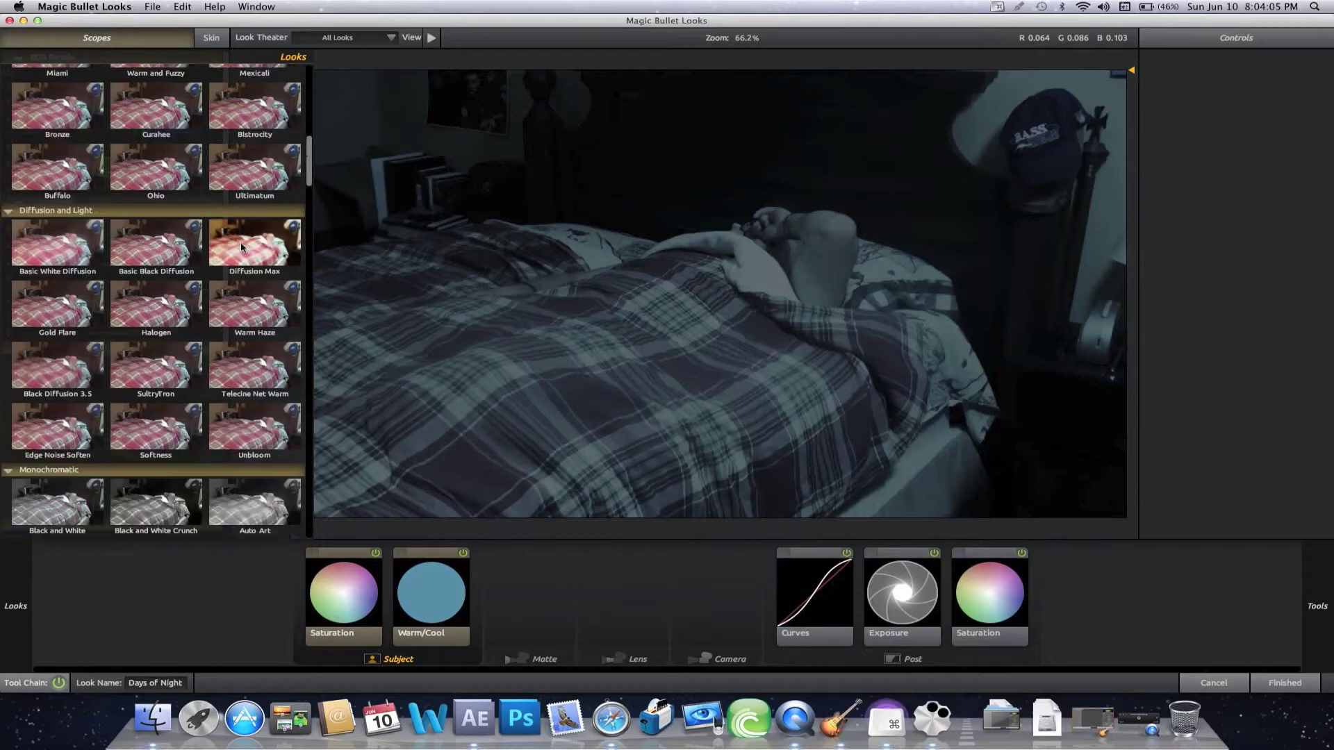
scroll(241, 247, down, 6)
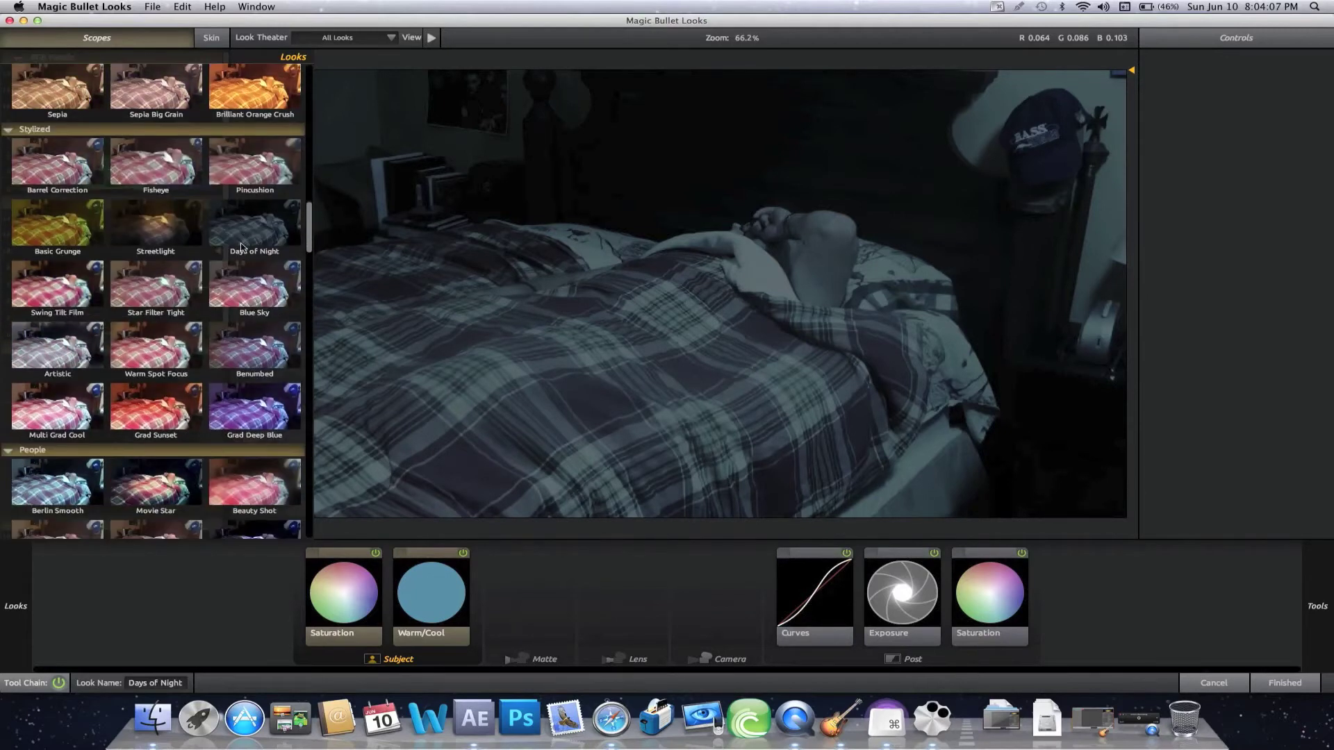
scroll(241, 247, down, 4)
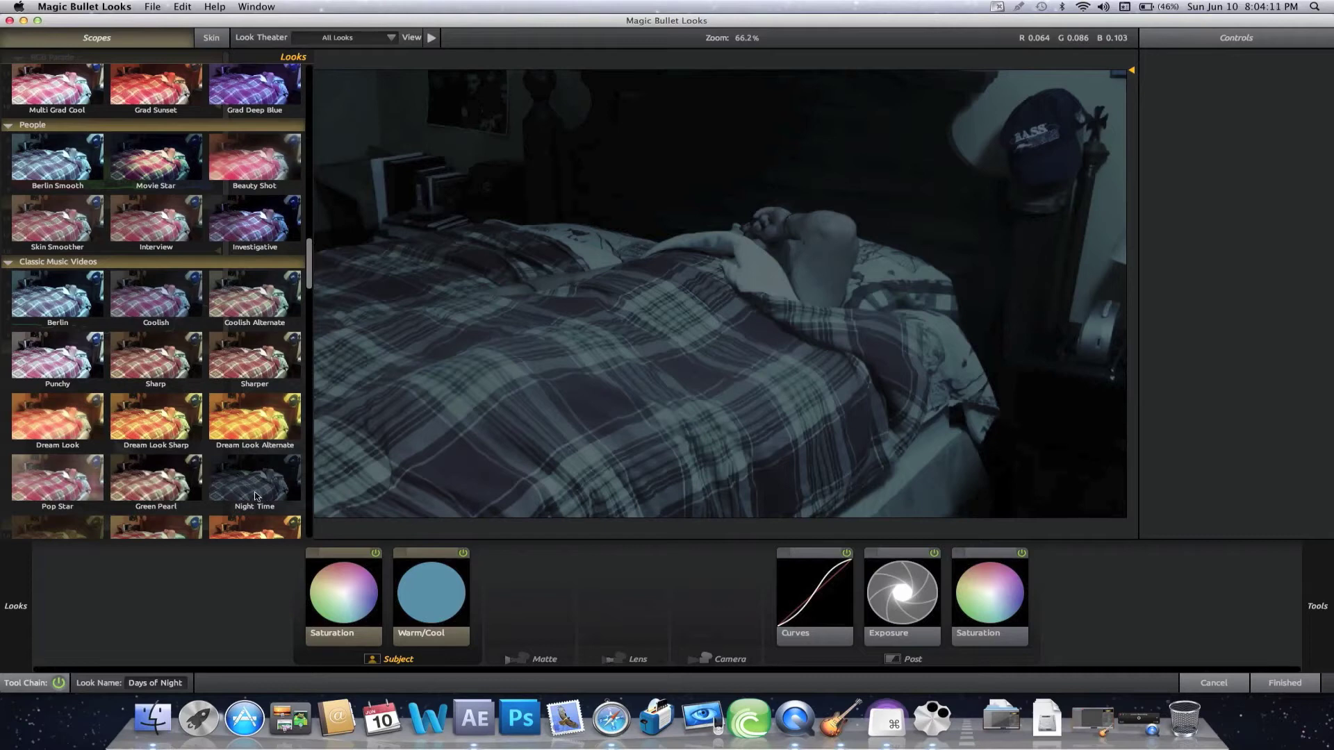
click(250, 490)
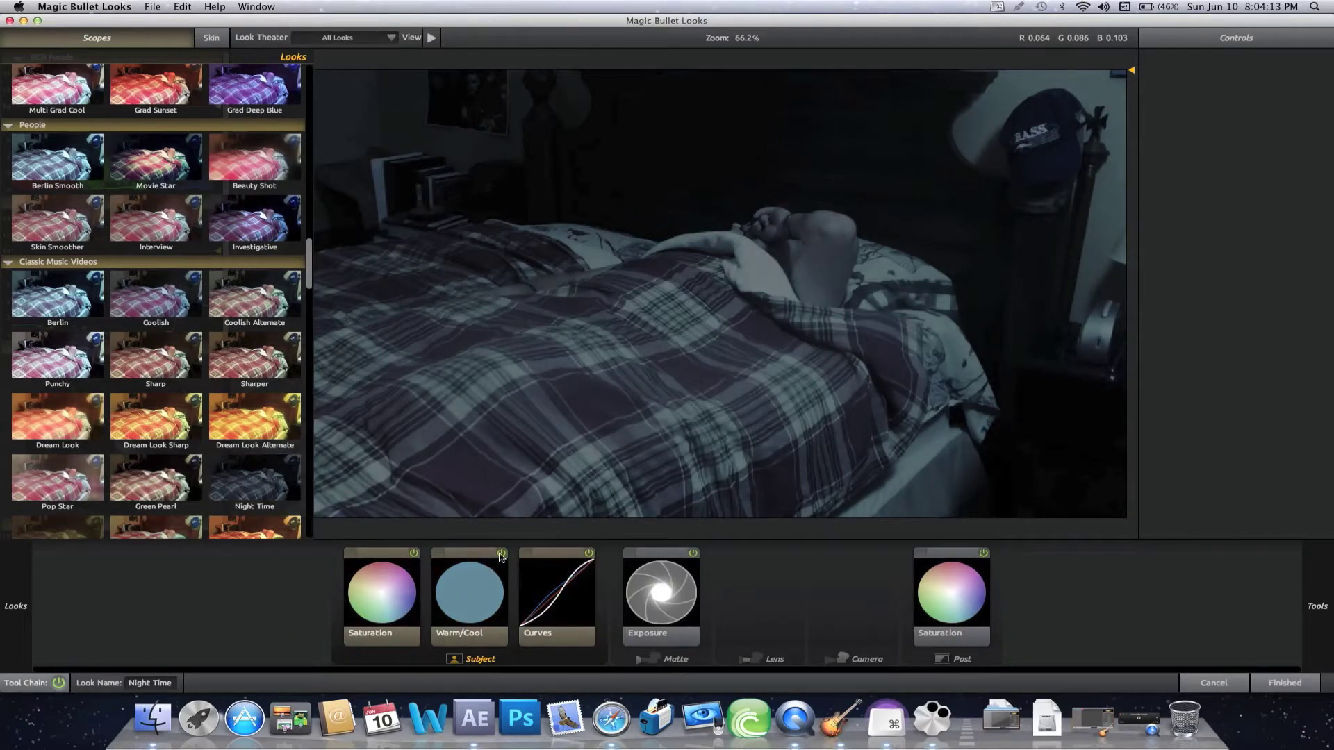
- Turn on Warm/Cool at about +0.457 with extra tint, then apply the finished look
click(500, 557)
click(501, 553)
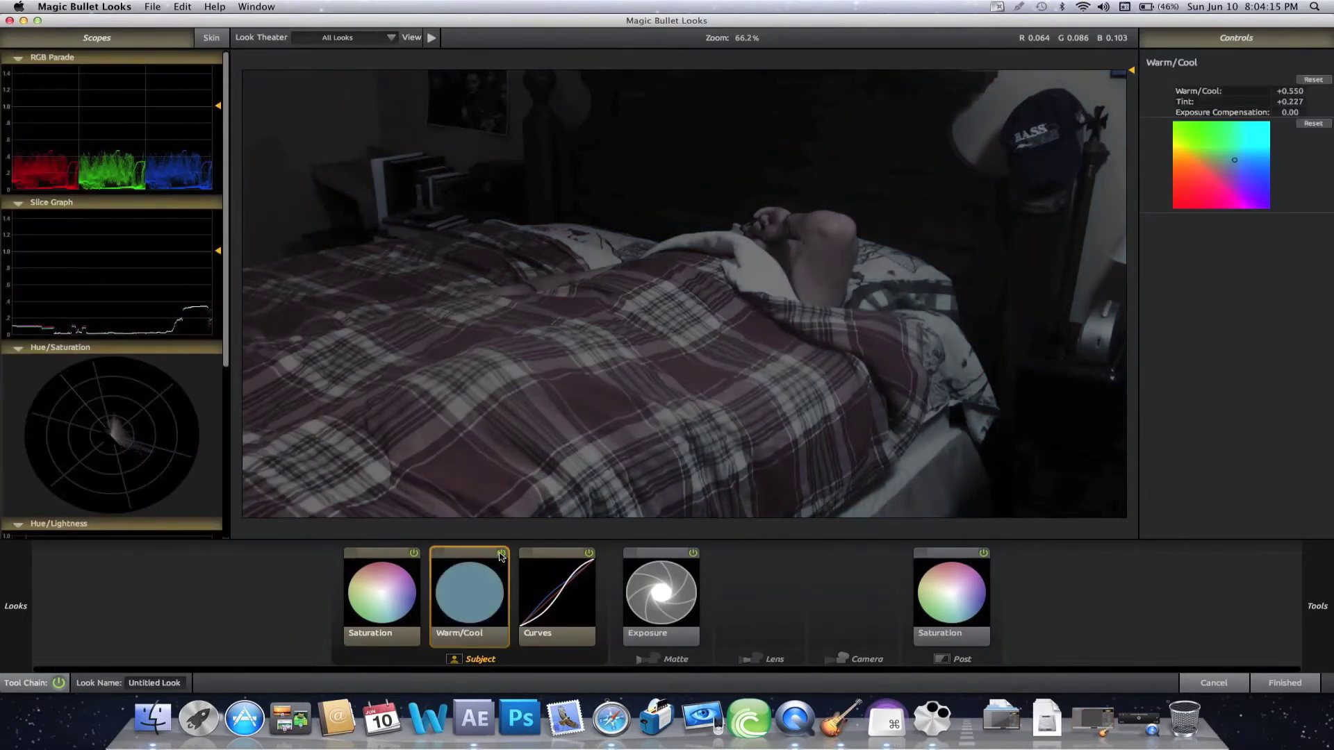
drag(1243, 161, 1242, 160)
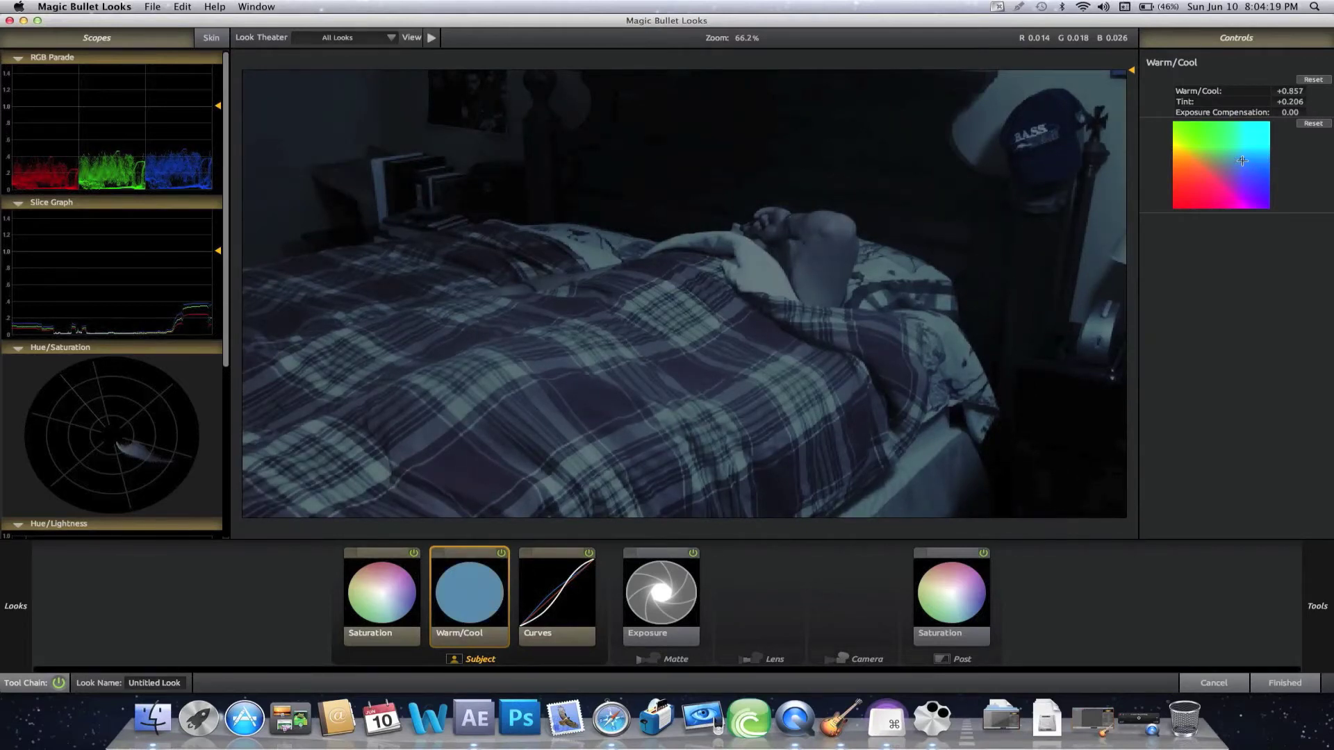
click(1234, 159)
drag(1233, 159, 1235, 165)
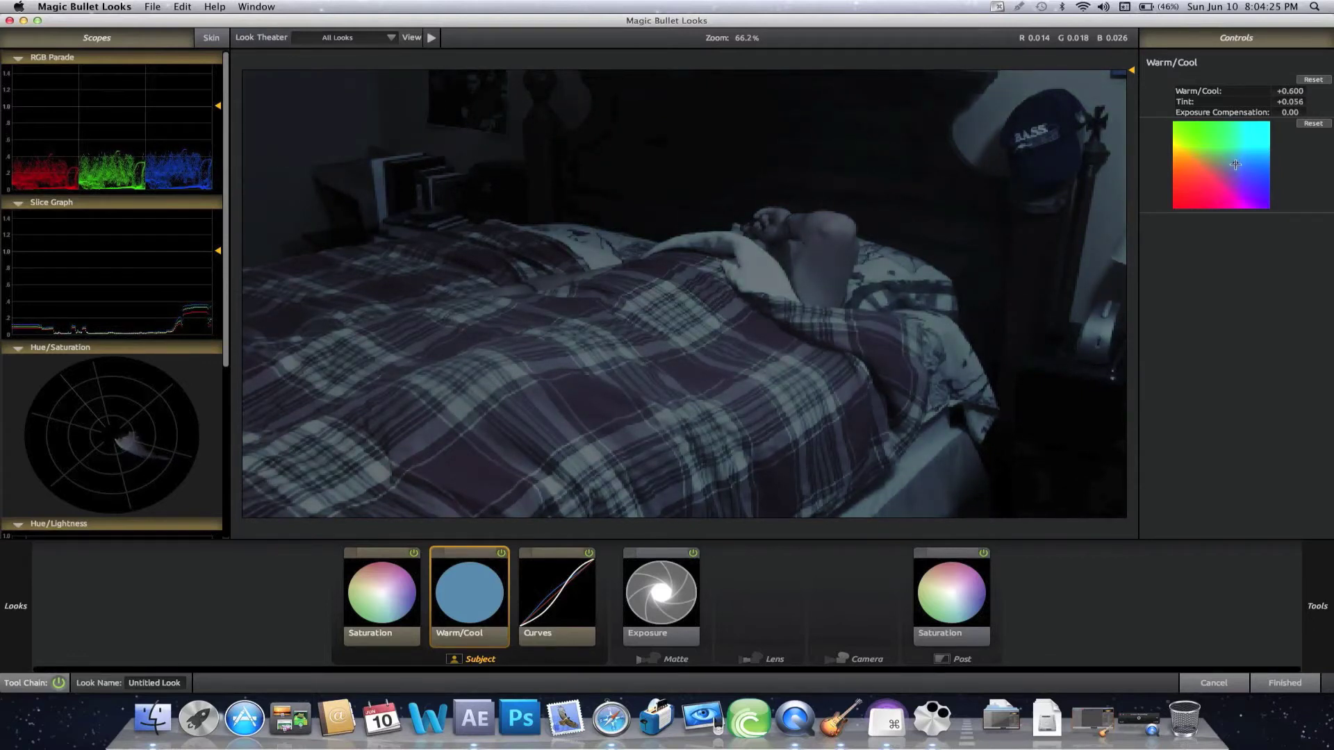
click(1285, 683)
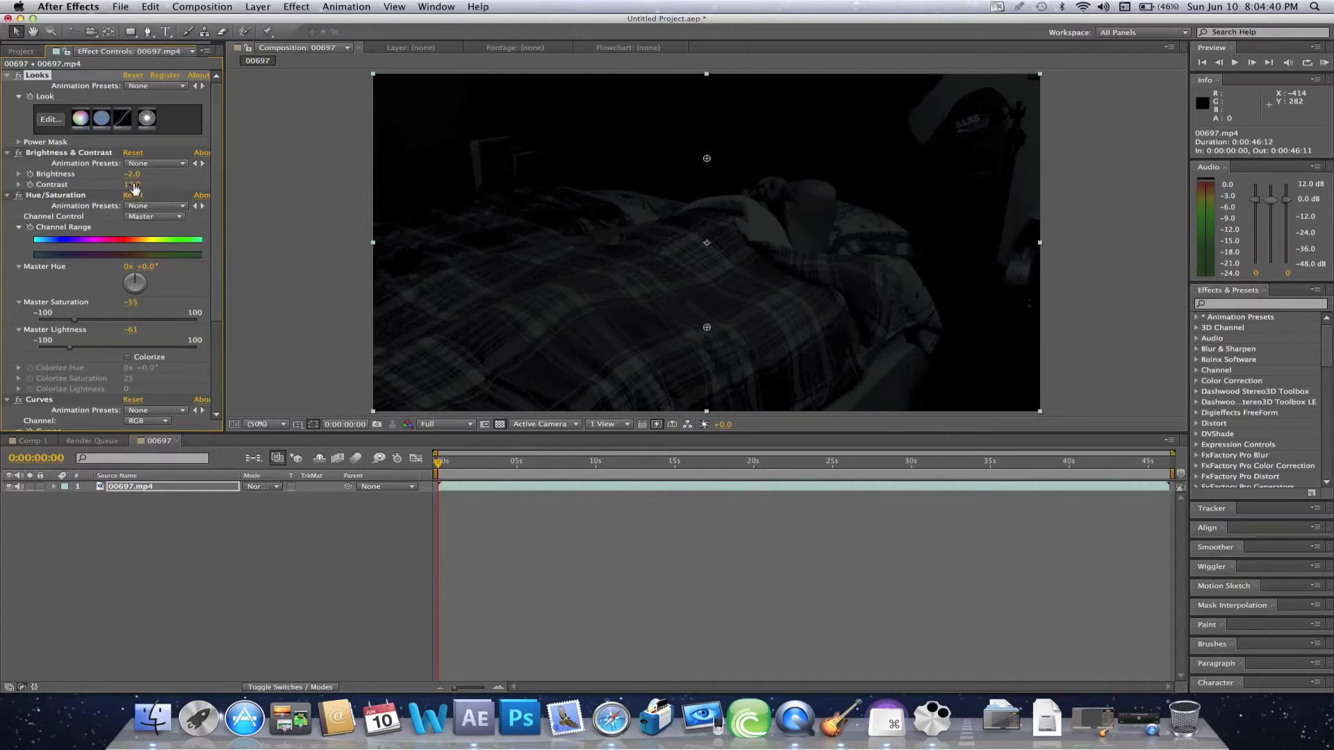
- Set Contrast to -10 and Master Lightness to -47, previewing the darkened frames
drag(131, 185, 115, 191)
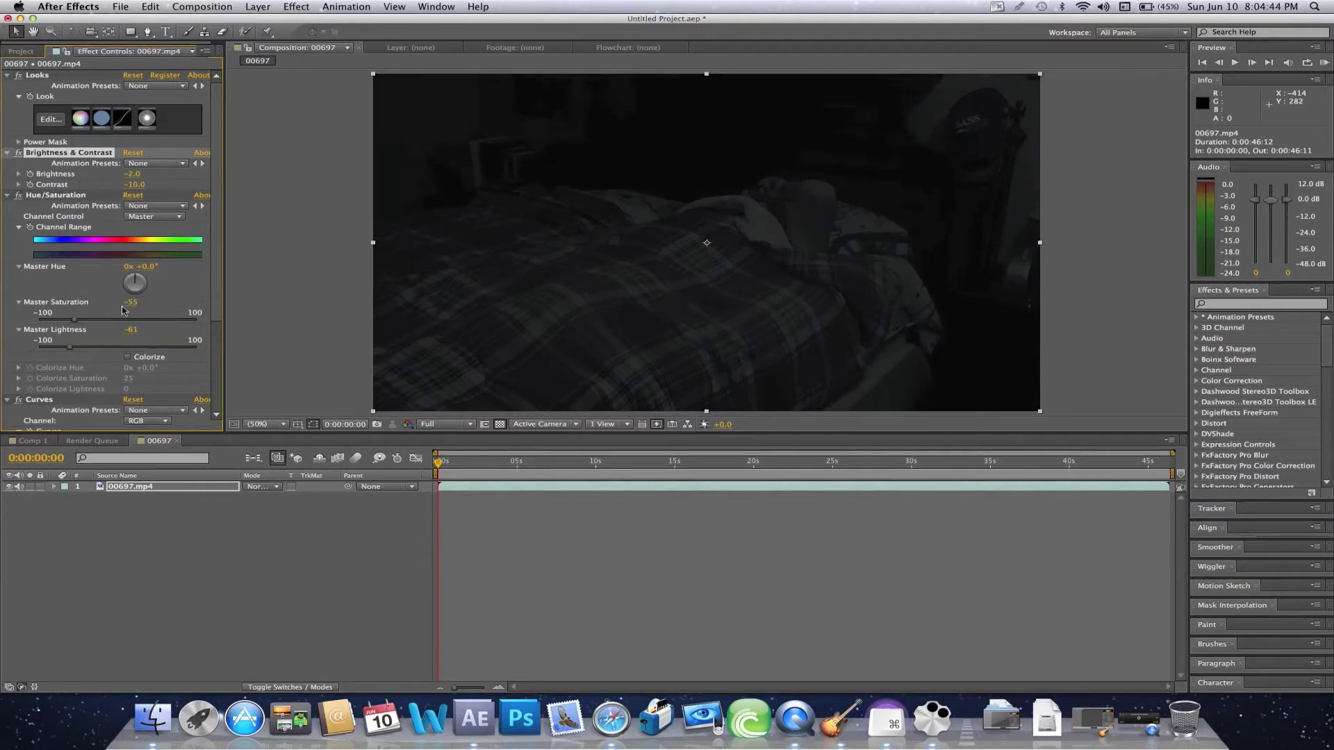
click(97, 349)
drag(97, 349, 82, 348)
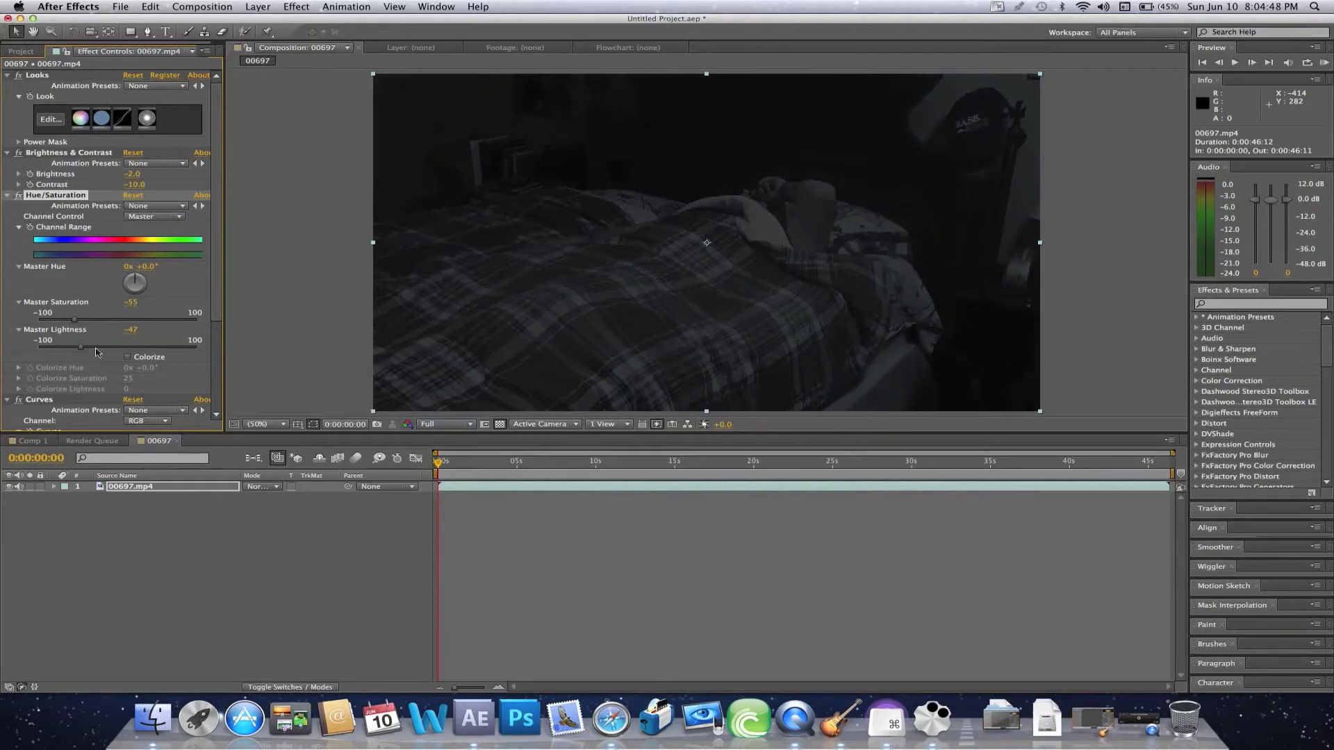
click(534, 559)
click(508, 476)
drag(517, 477, 437, 477)
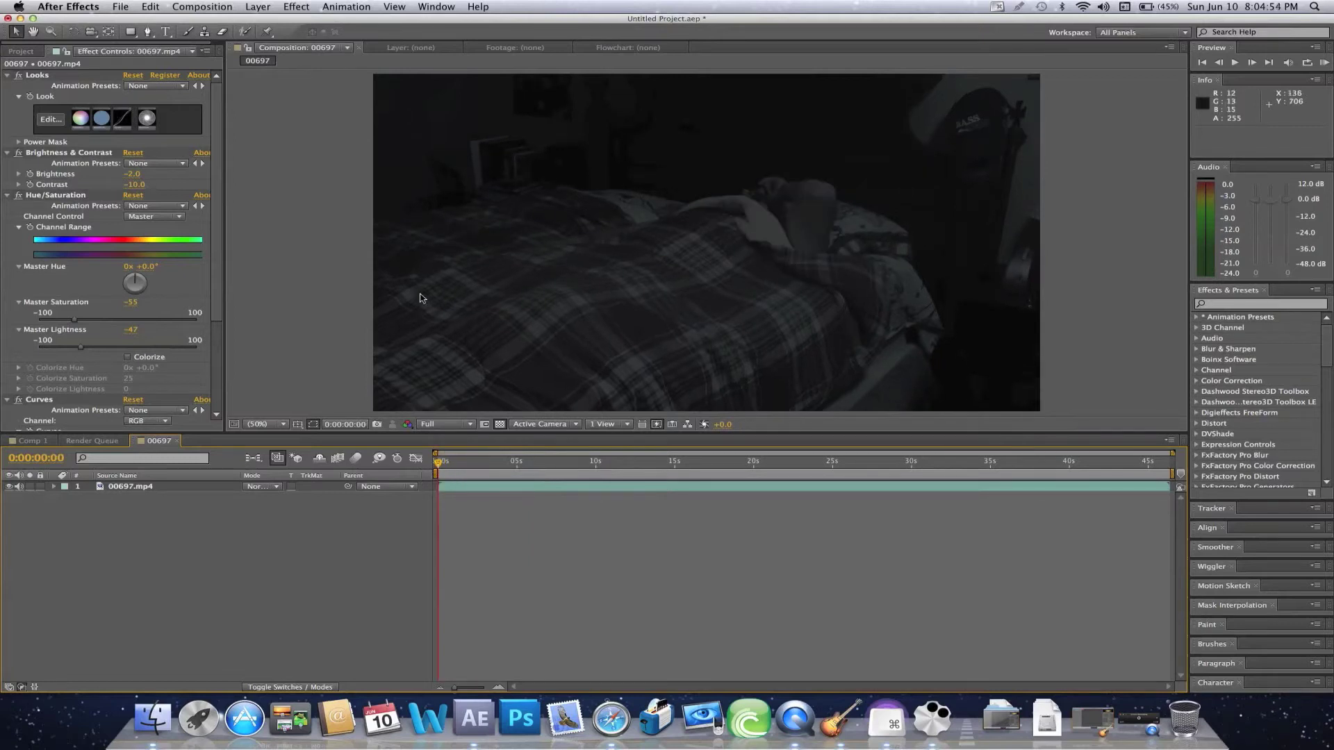
click(257, 6)
mouse_move(326, 23)
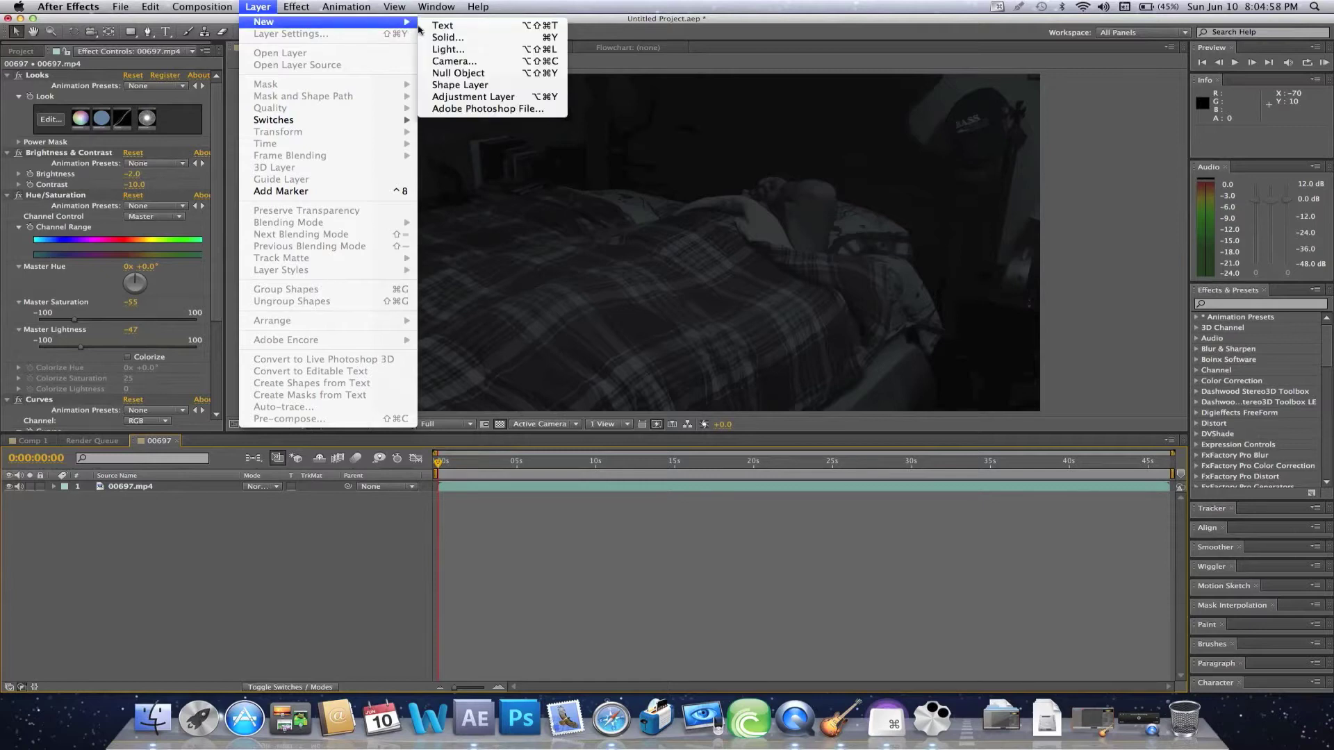
click(500, 104)
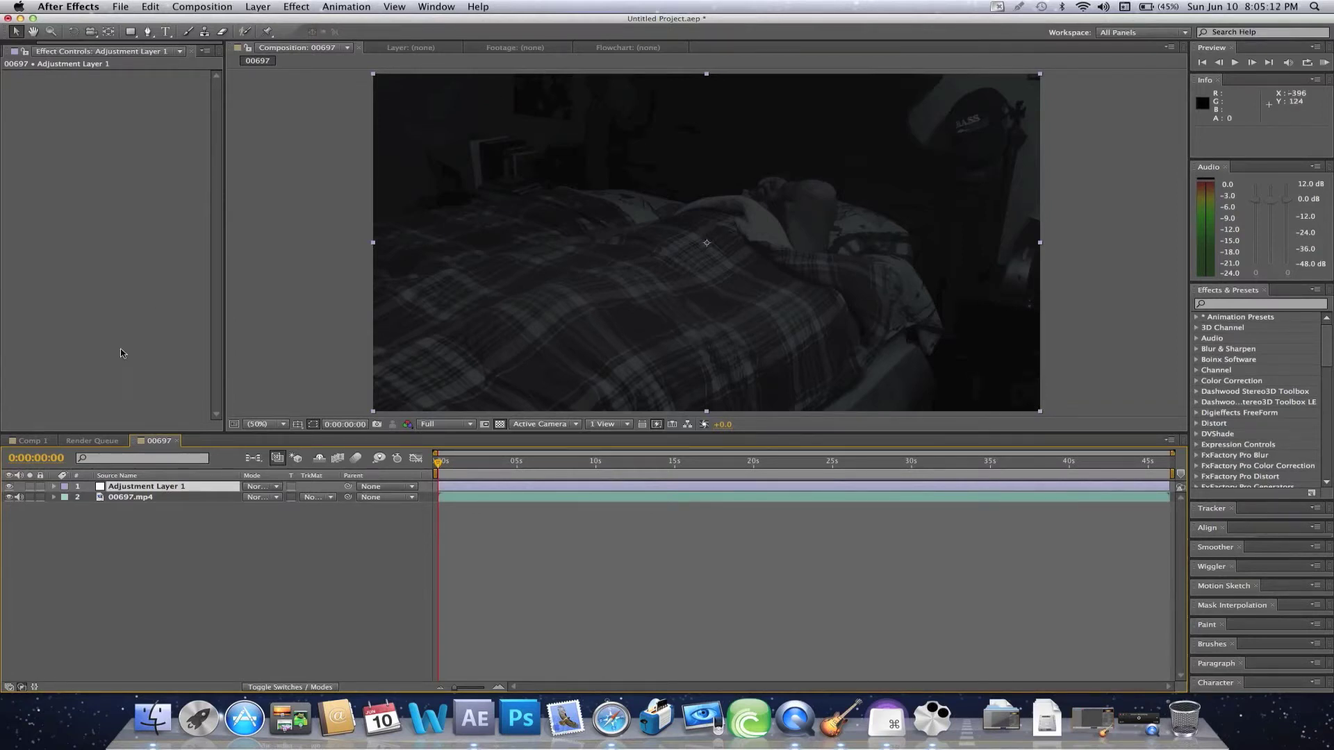
key(super+z)
- Create a new solid coloured deep blue 0B1653, named Deep Blue Solid 1
click(258, 6)
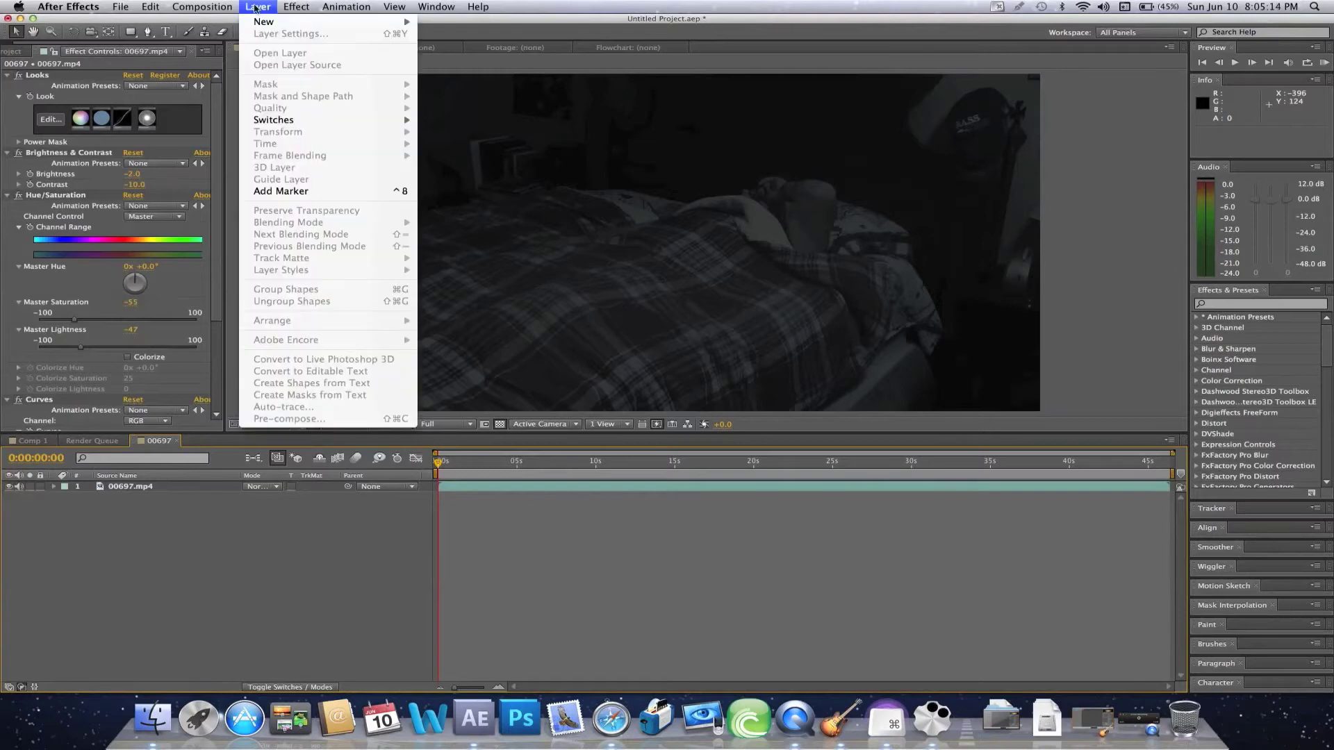
click(476, 38)
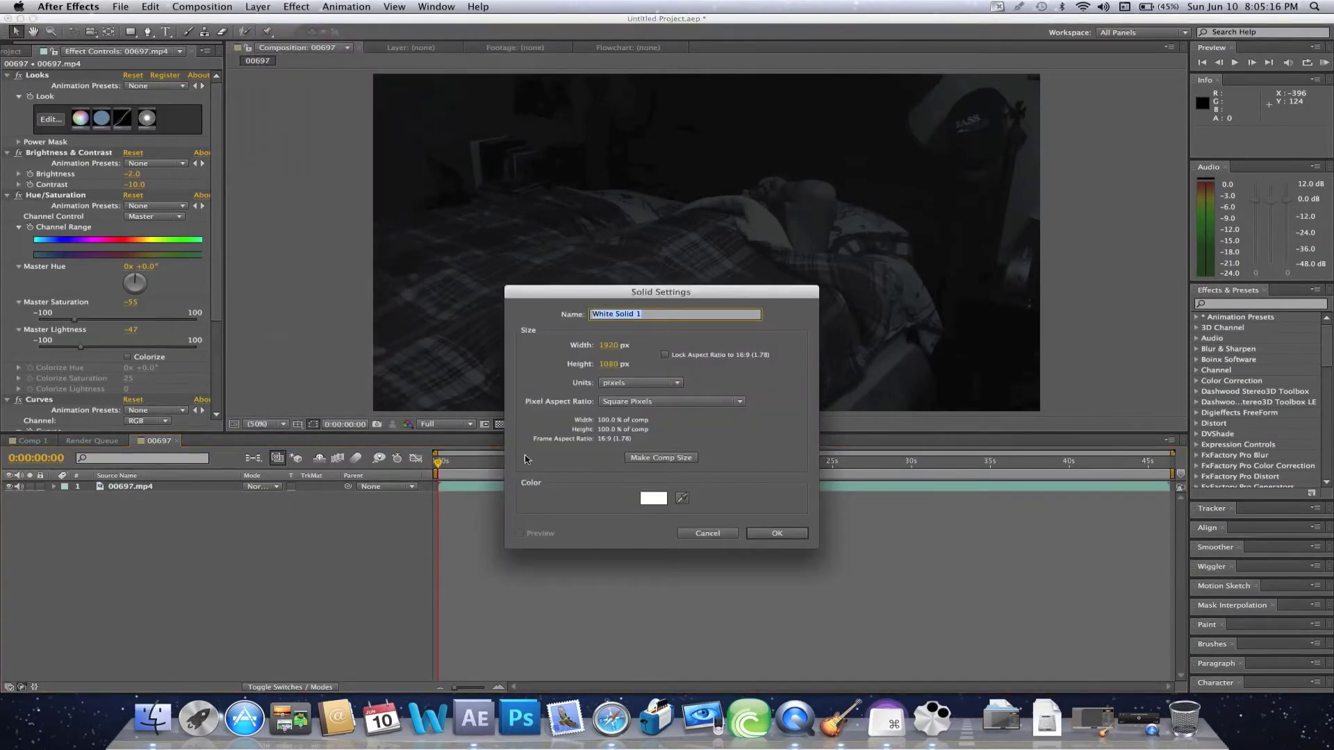
click(663, 501)
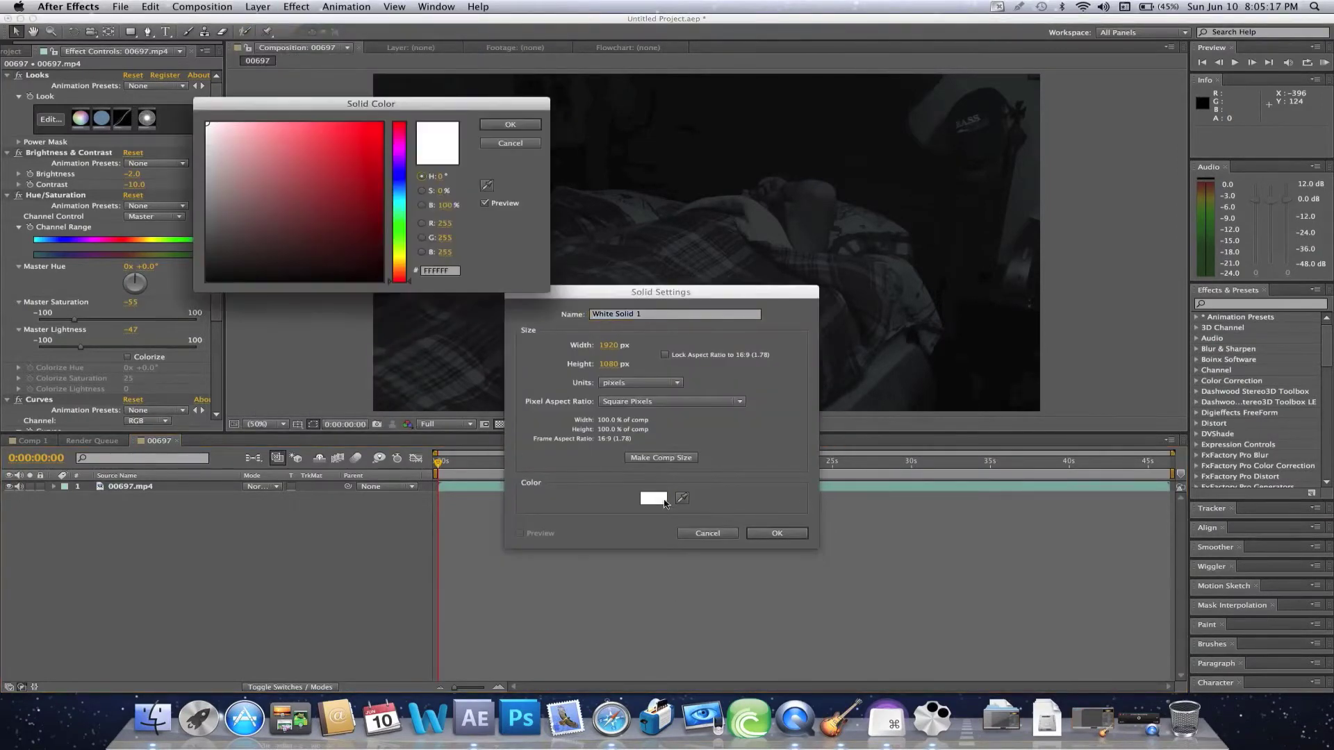
click(399, 177)
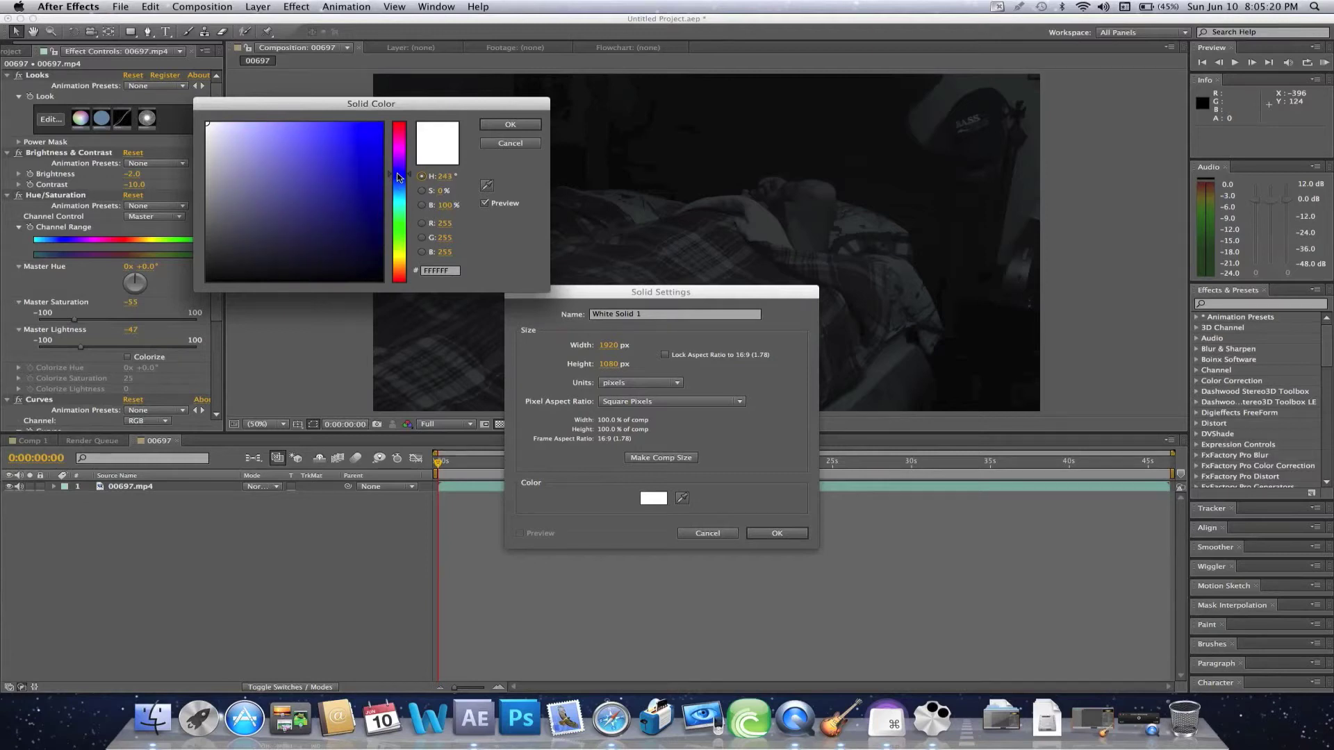
drag(357, 216, 358, 229)
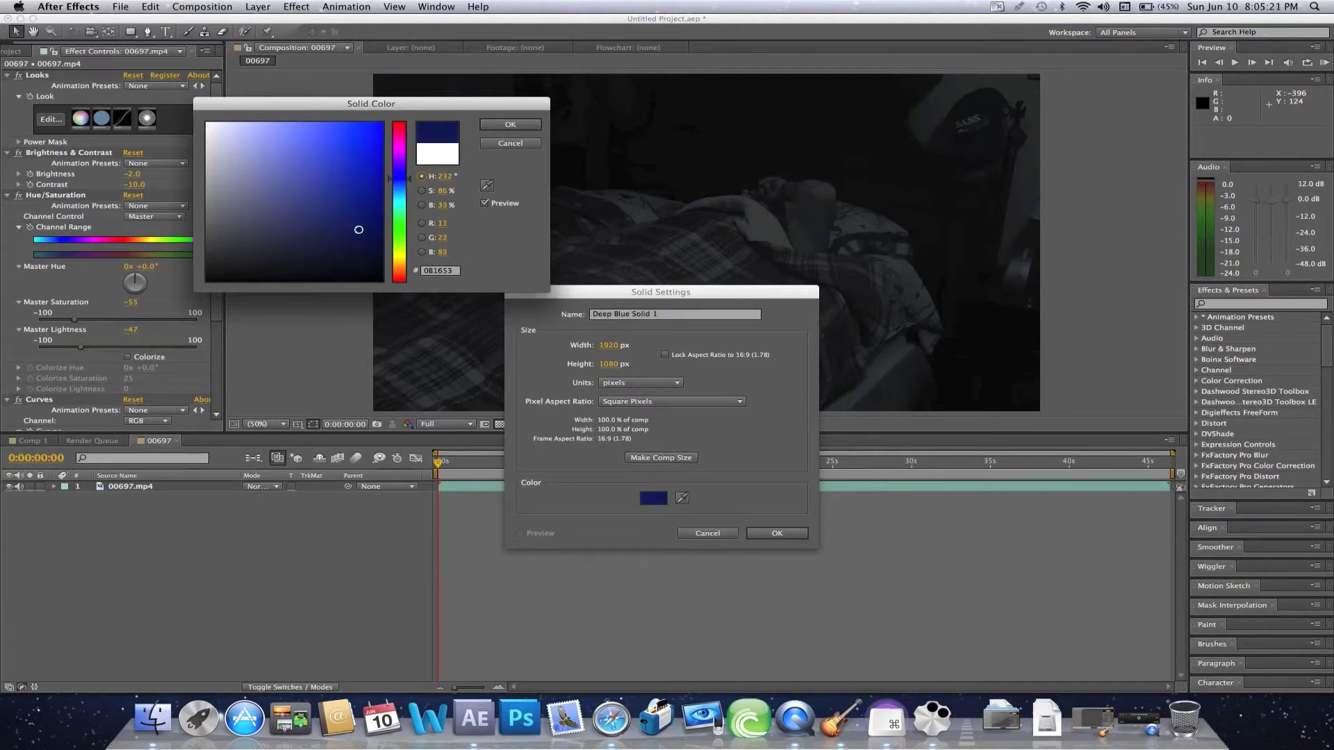
click(511, 124)
click(781, 537)
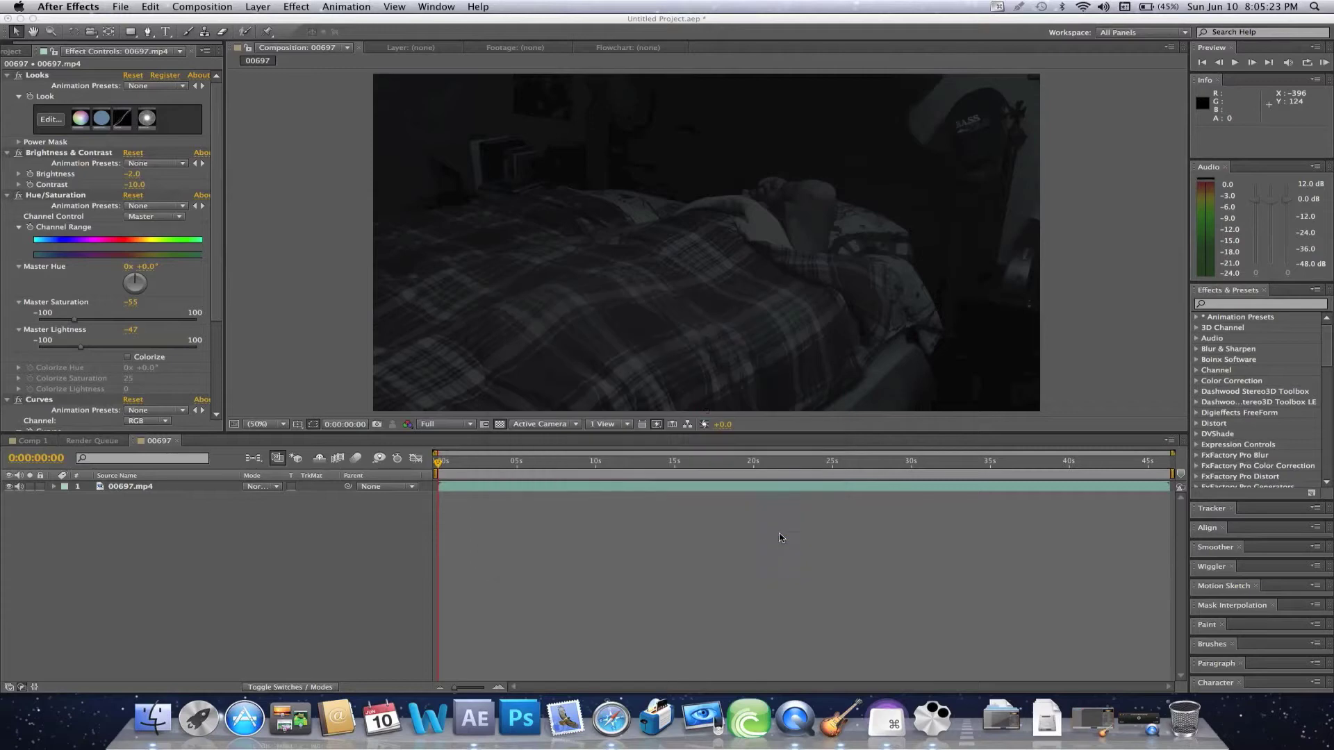
- Compare Soft Light, Hard Light, Overlay, Lighten and Screen blend modes, settling on Soft Light
click(247, 485)
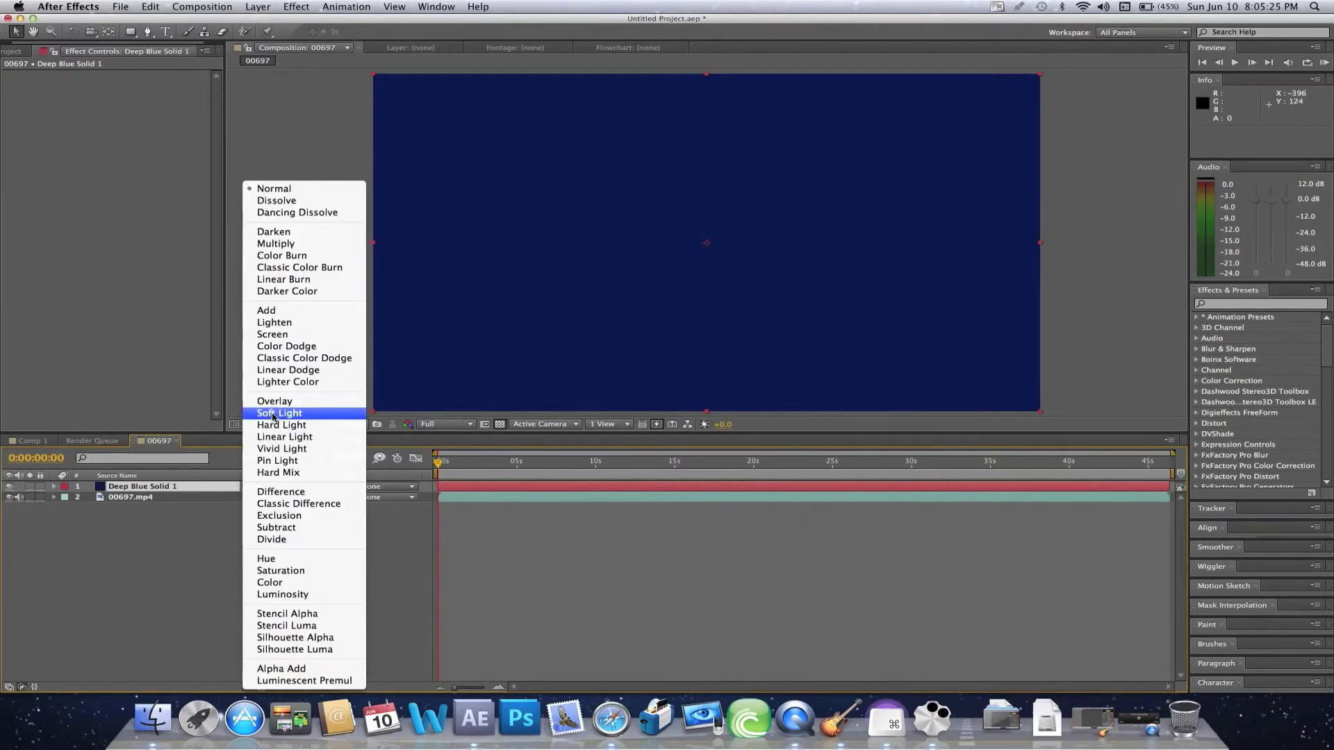
click(275, 412)
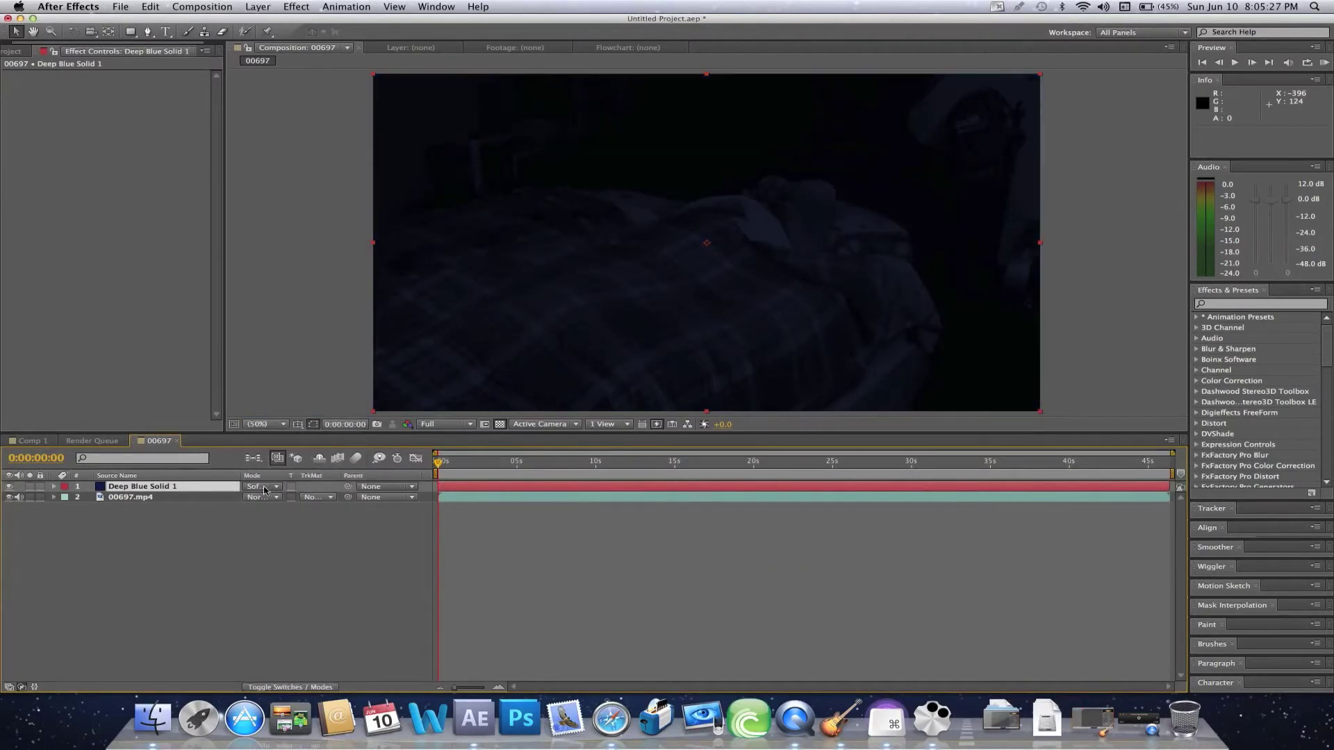
click(262, 488)
click(281, 425)
click(262, 488)
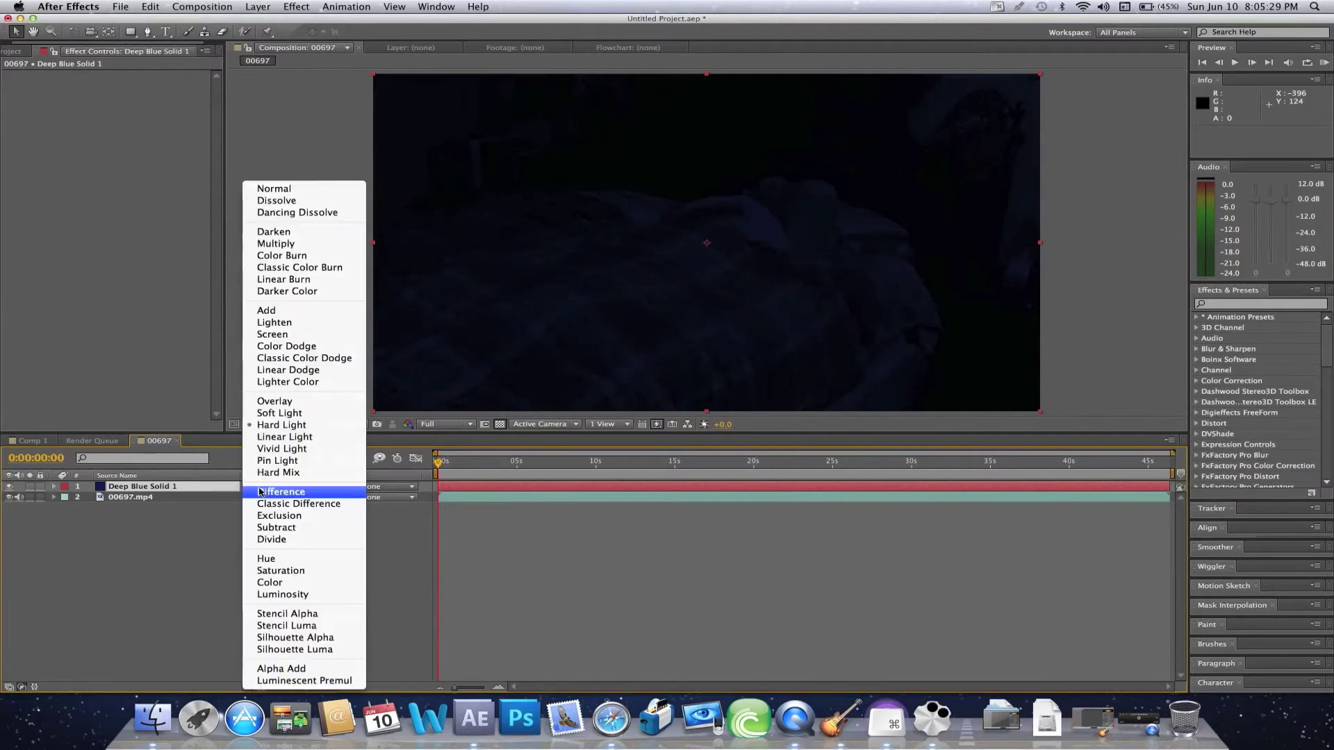
click(270, 401)
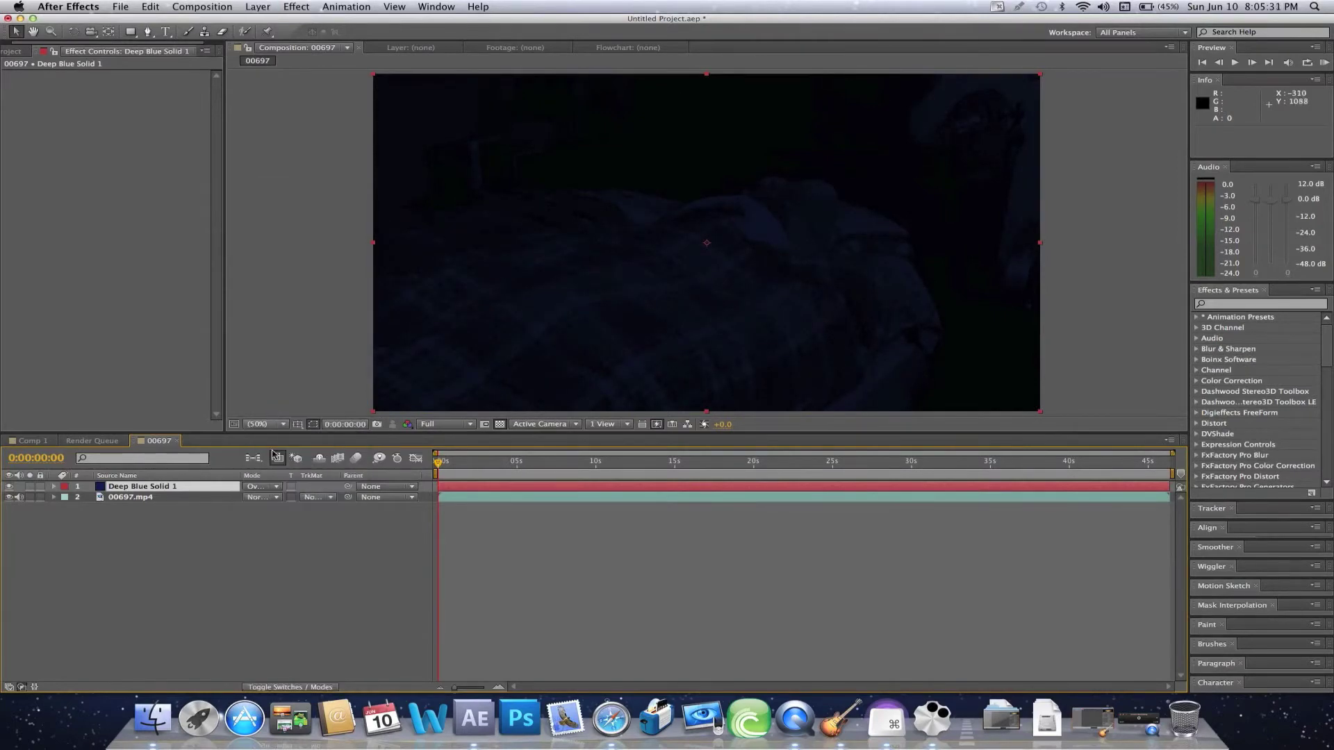
click(276, 488)
click(278, 334)
click(267, 487)
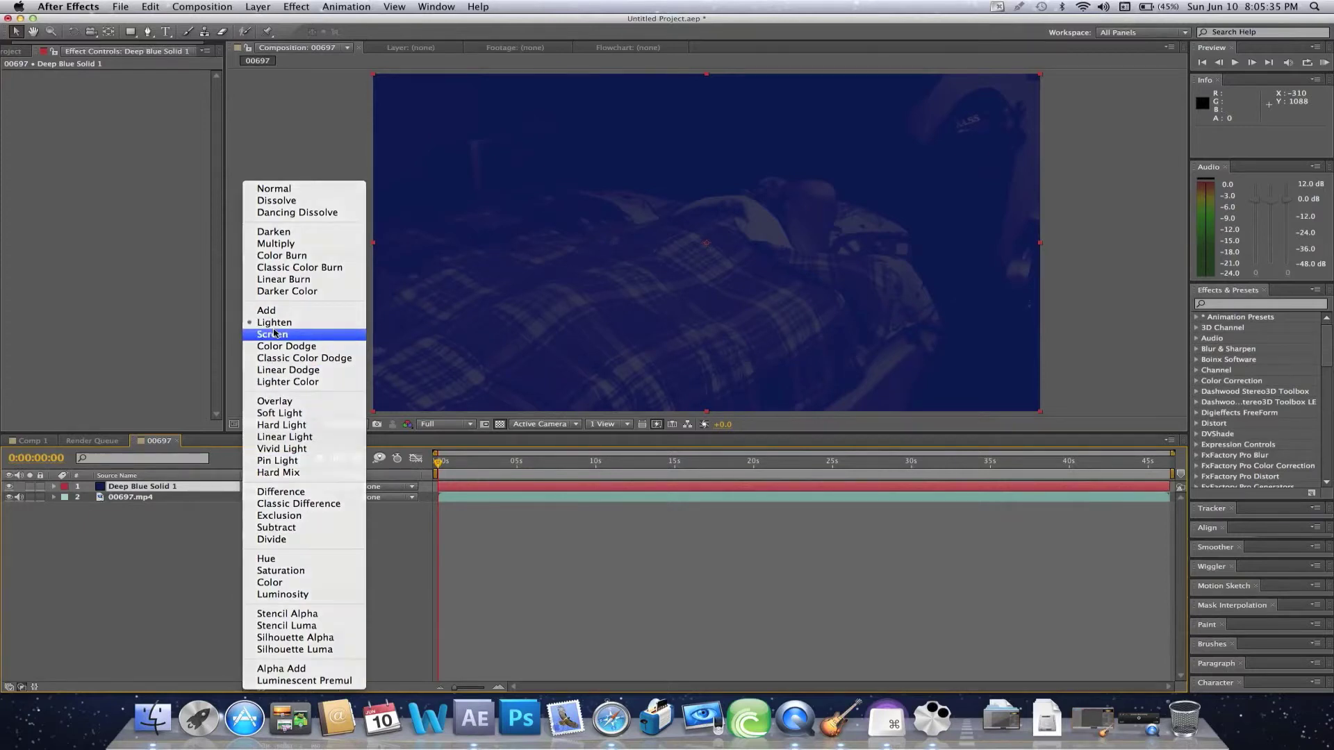
click(275, 334)
click(278, 488)
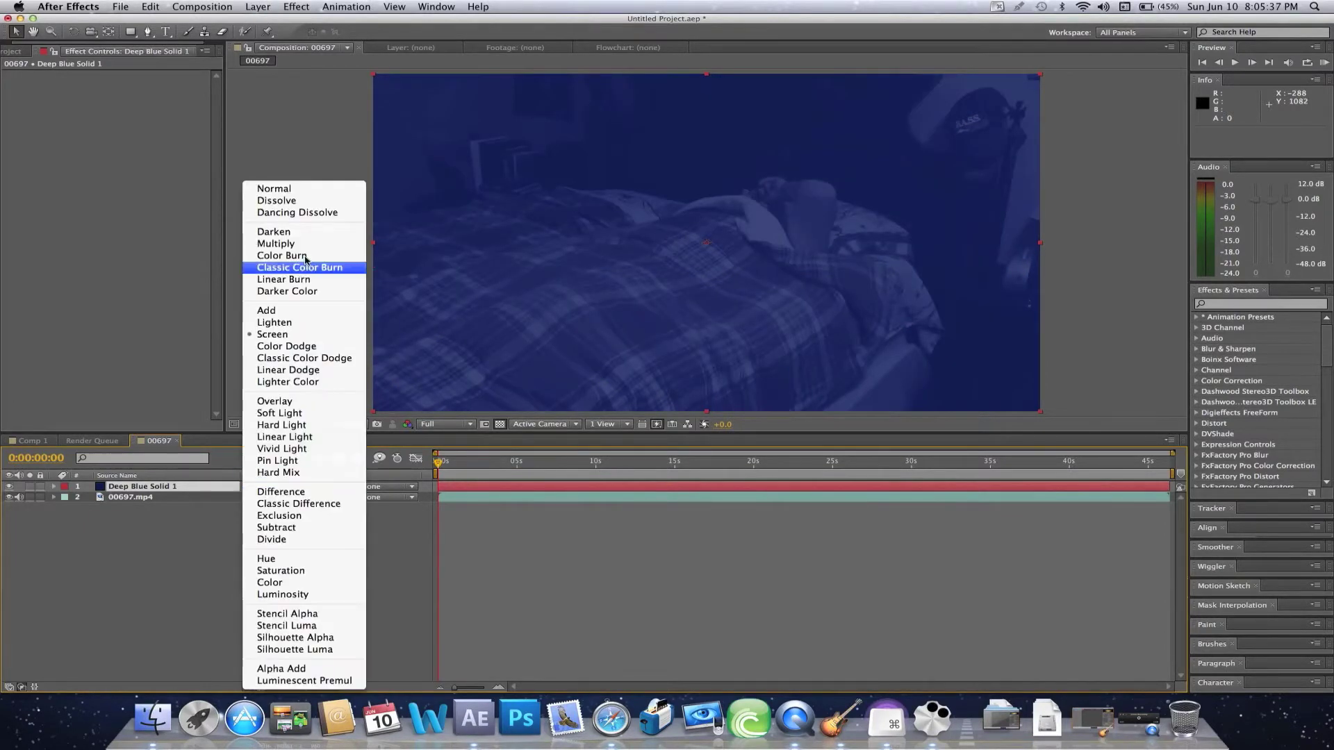
click(316, 403)
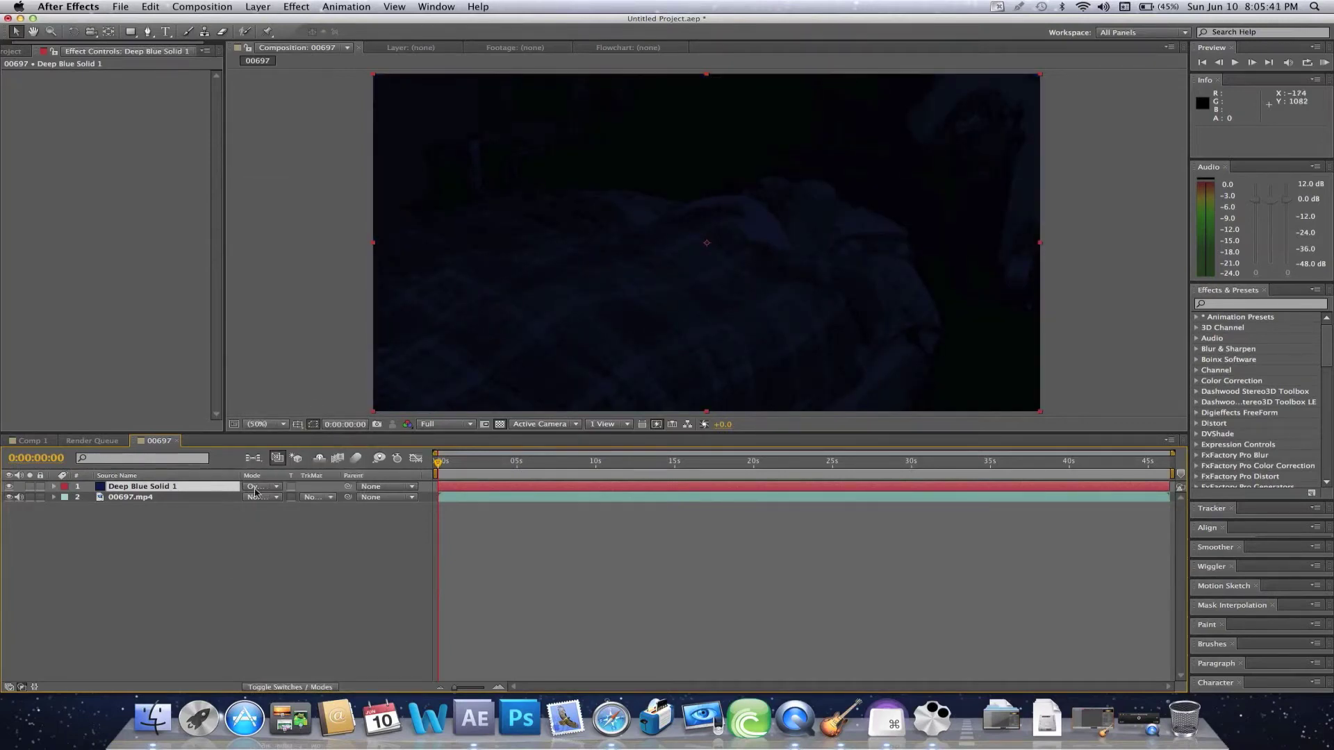
click(255, 487)
click(278, 415)
- Lower the blue solid's opacity to 65% and preview the tint on later frames
key(t)
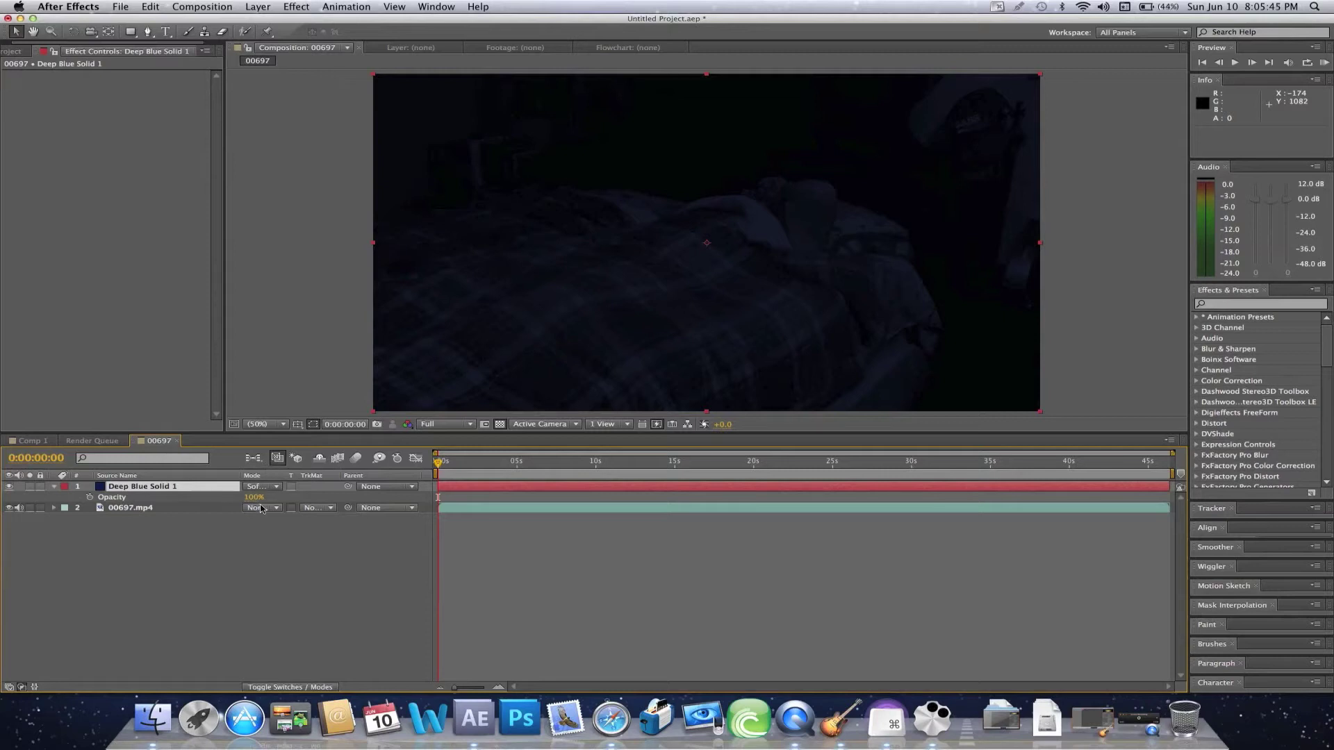
drag(224, 499, 220, 500)
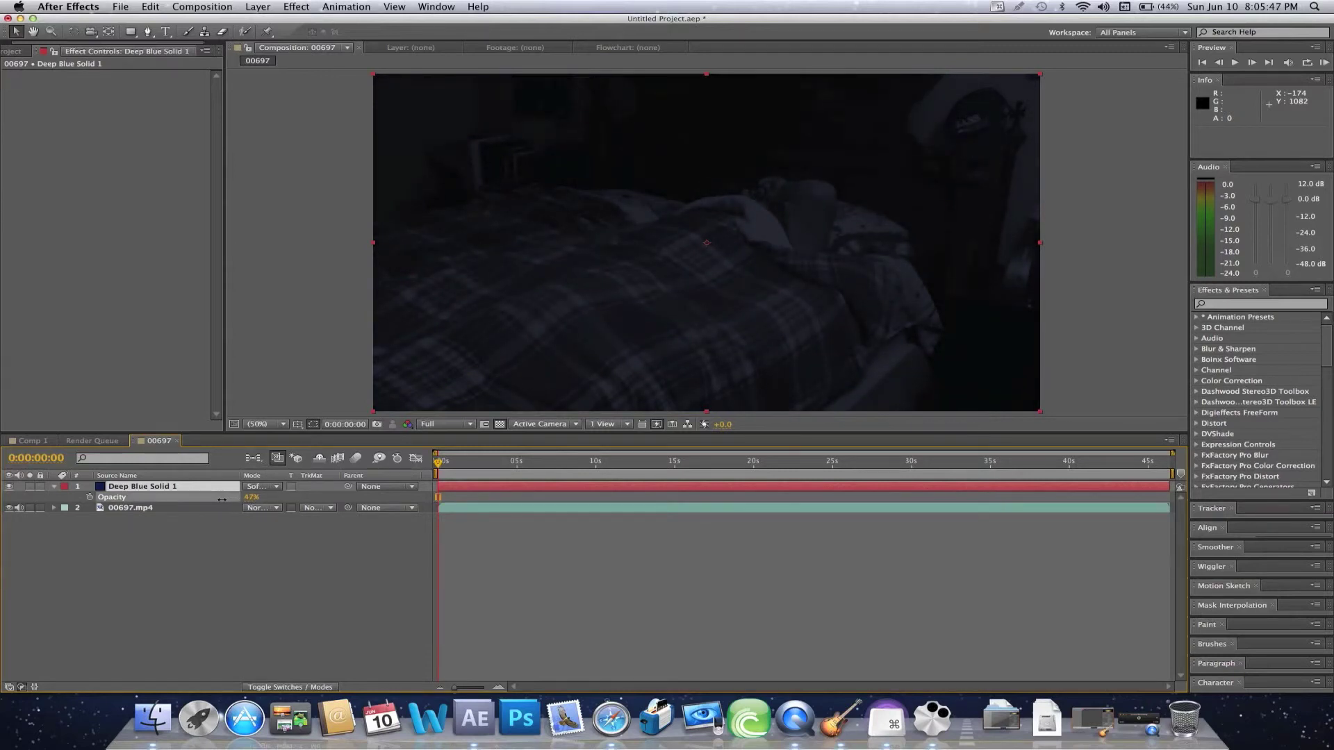
click(564, 576)
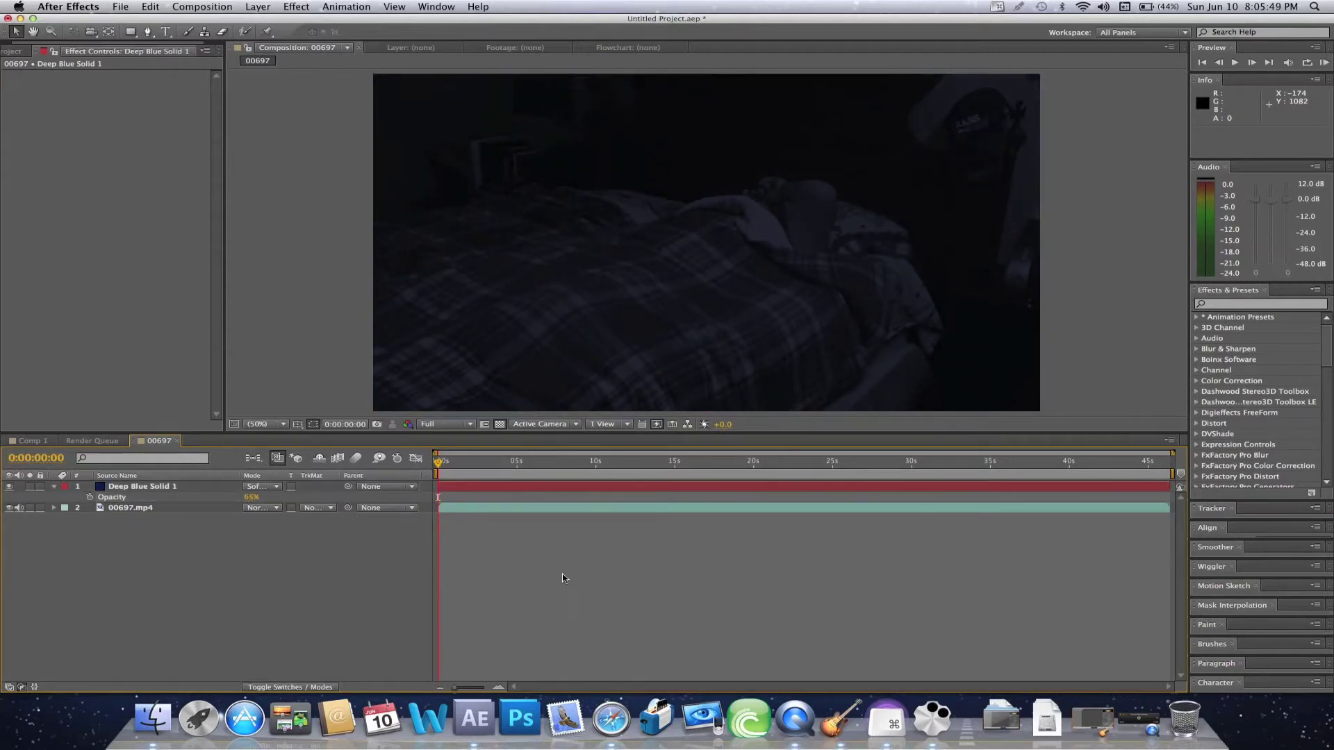
click(512, 476)
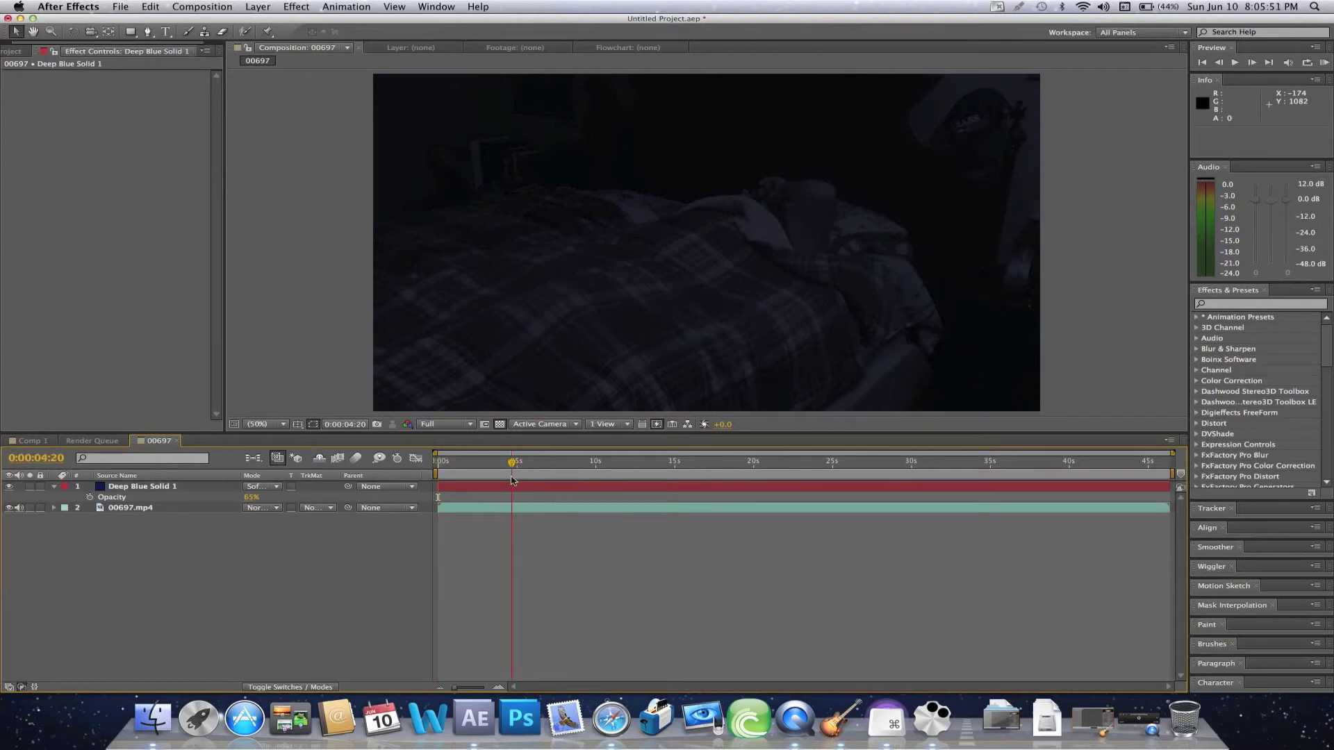
drag(539, 478, 633, 475)
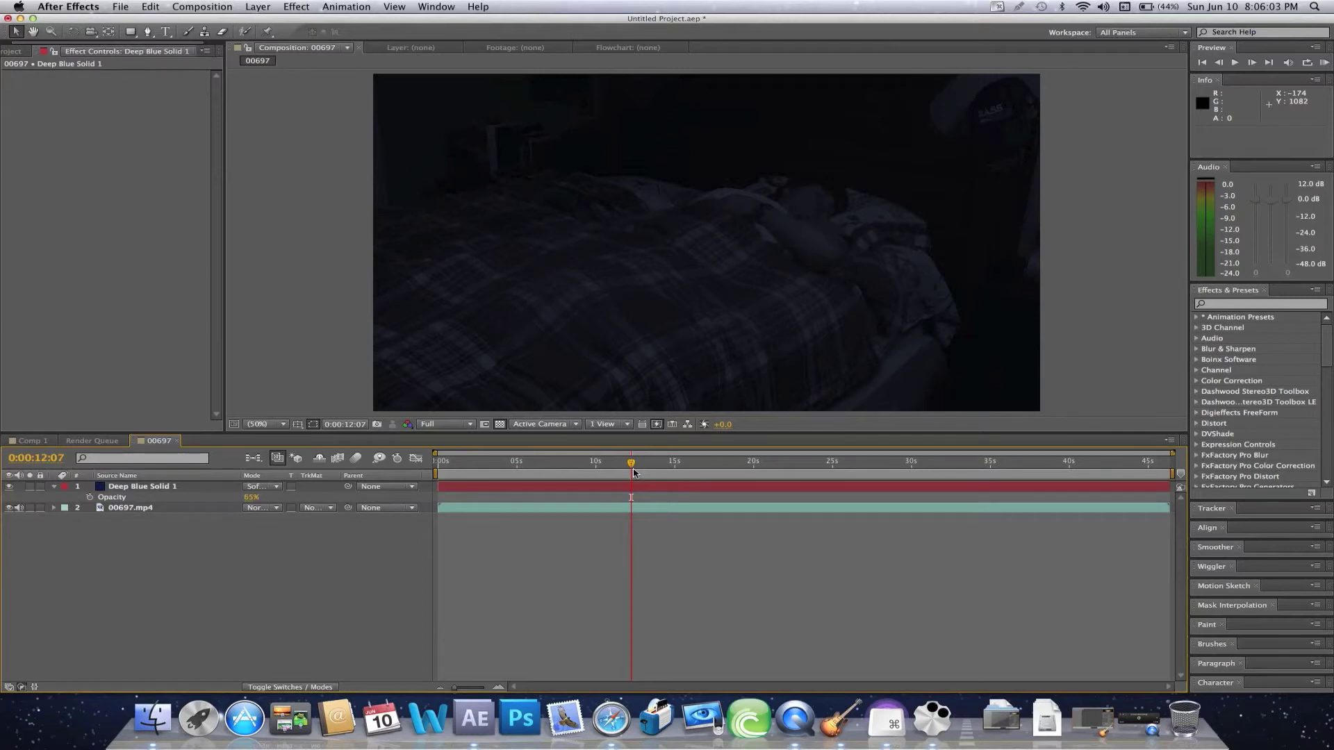
- Compare the footage with Looks disabled, then drop Master Lightness to -71
click(115, 508)
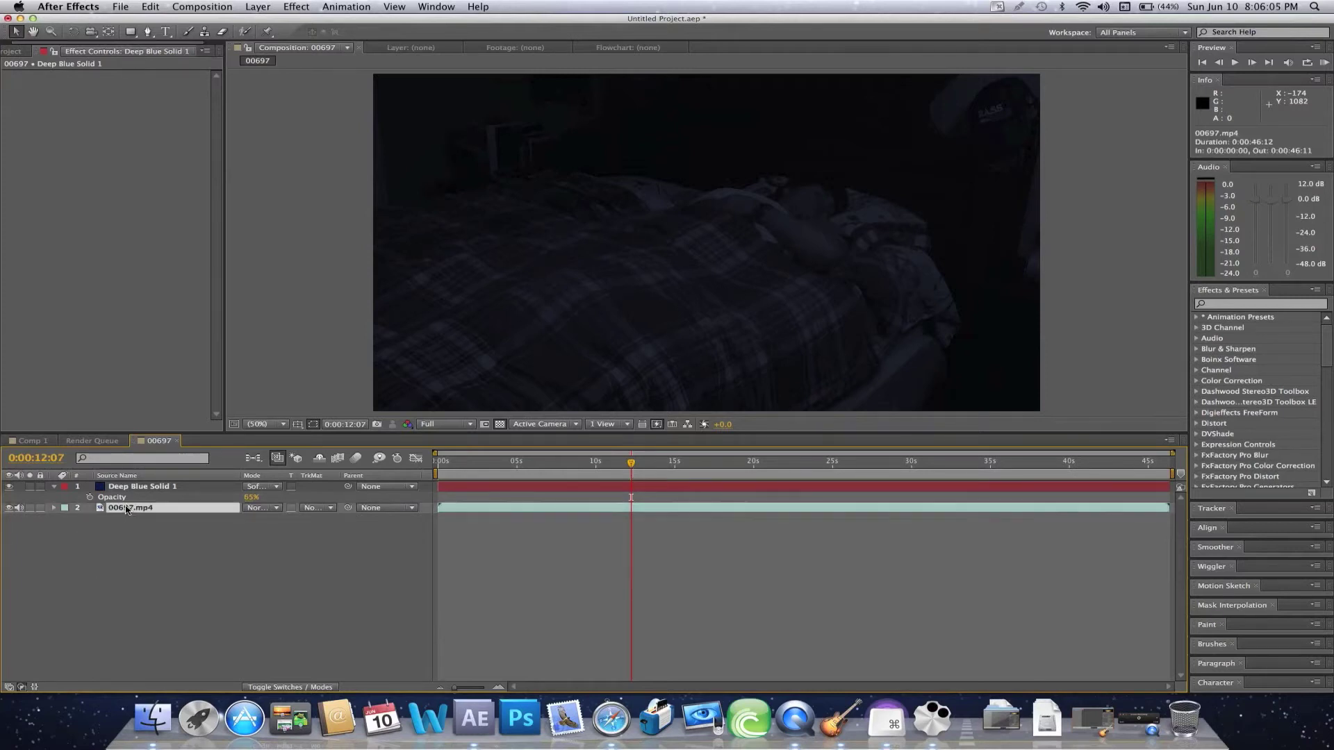
click(18, 75)
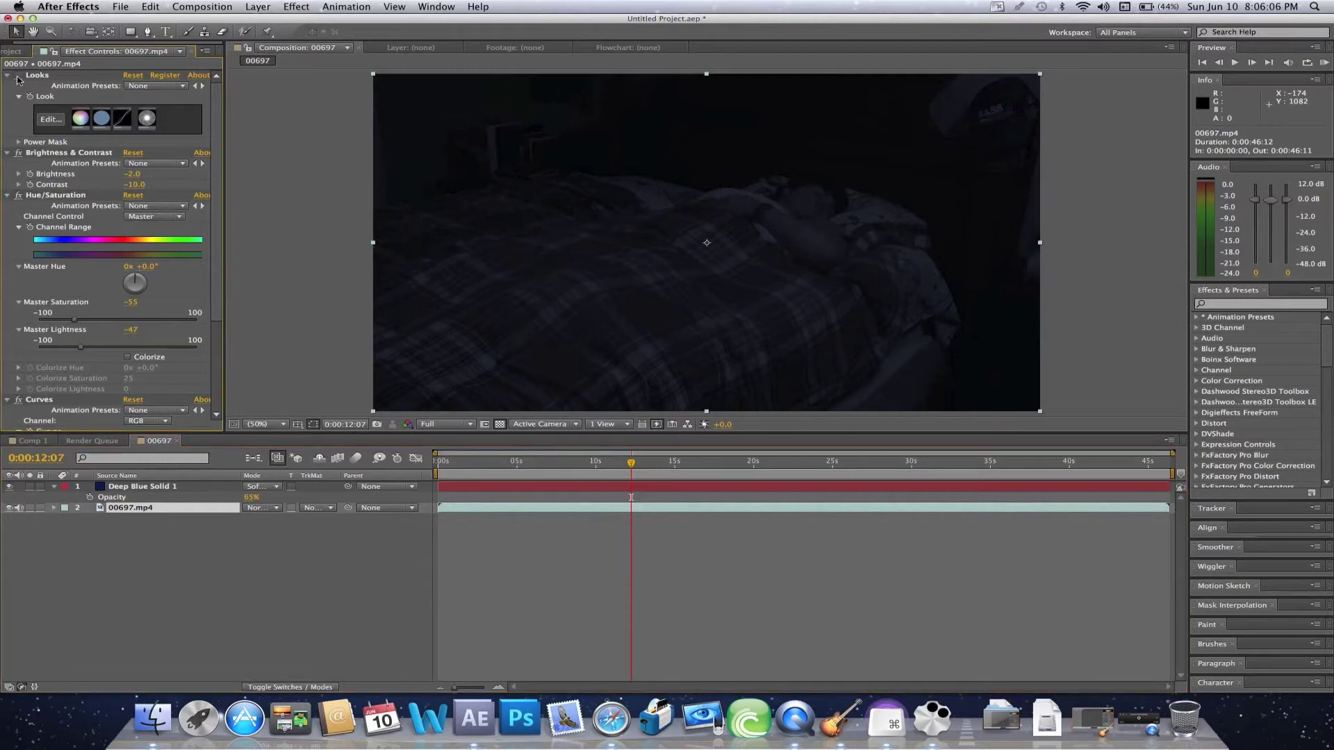
click(161, 486)
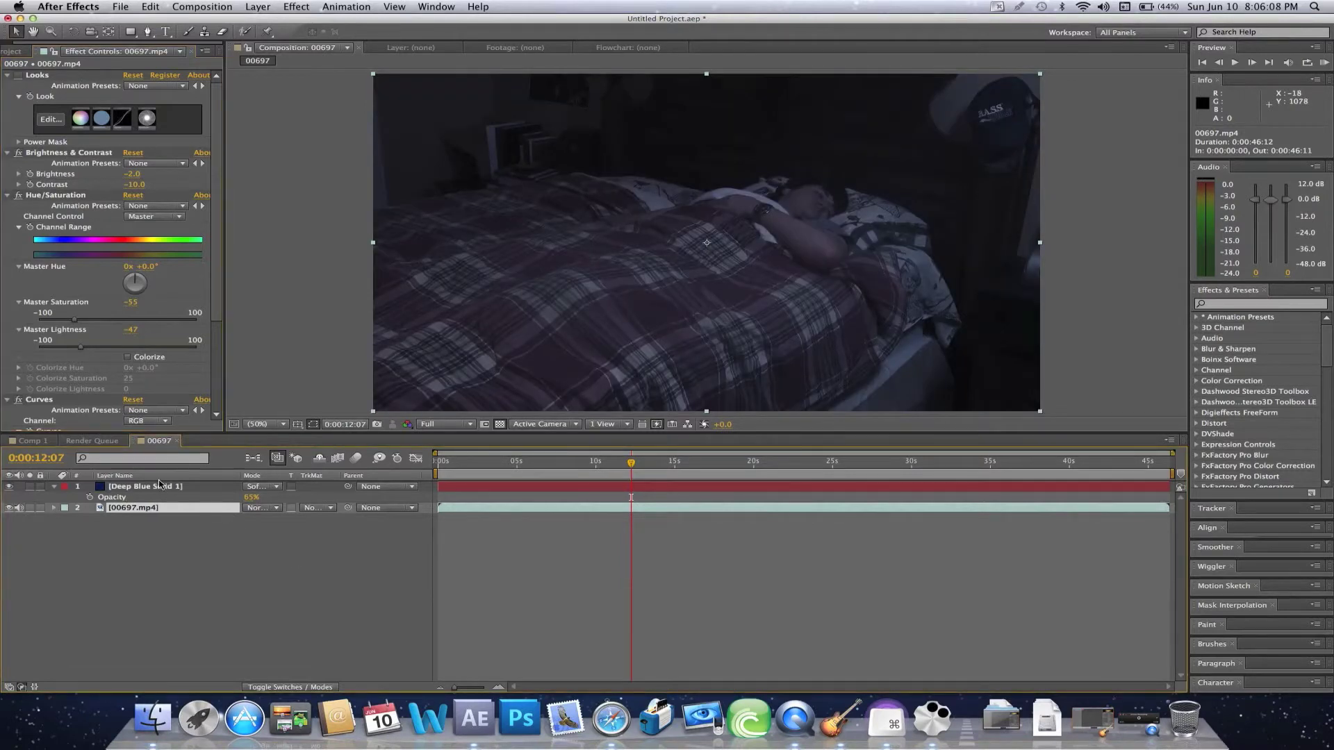
click(176, 508)
drag(80, 347, 62, 352)
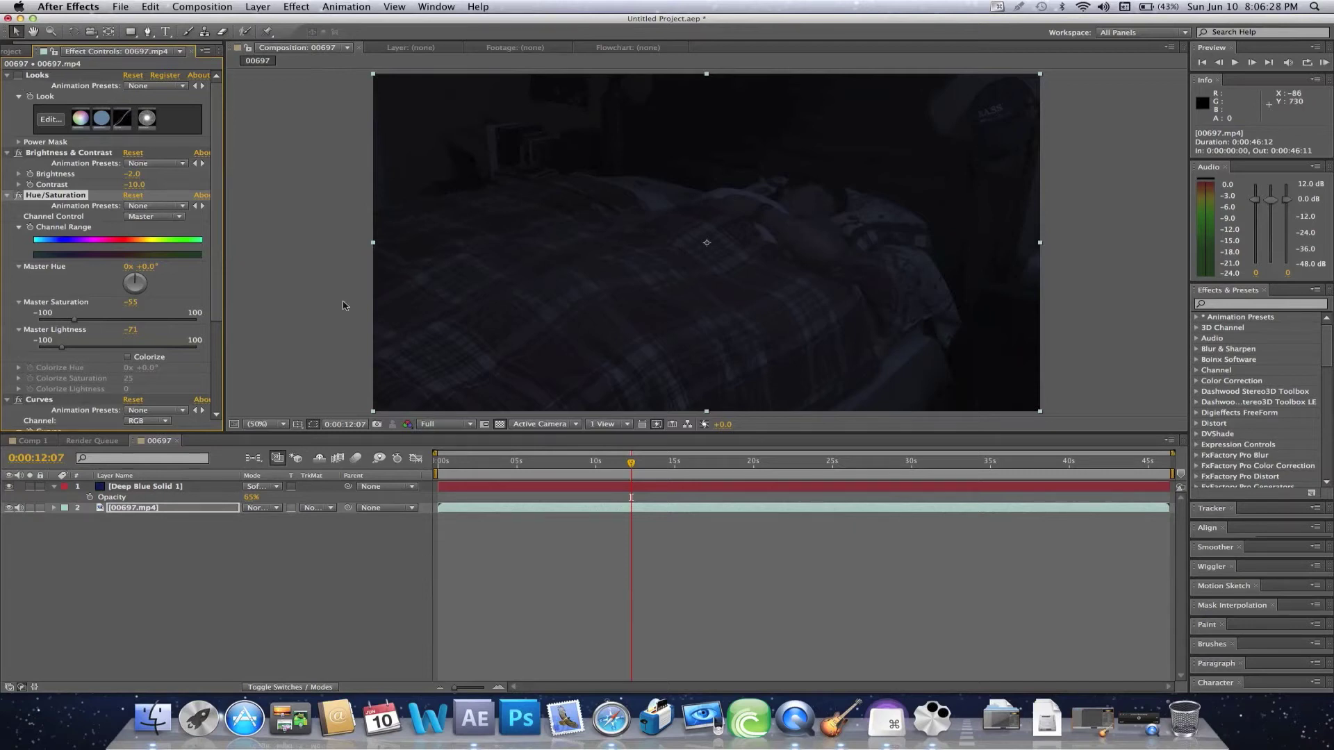
click(671, 601)
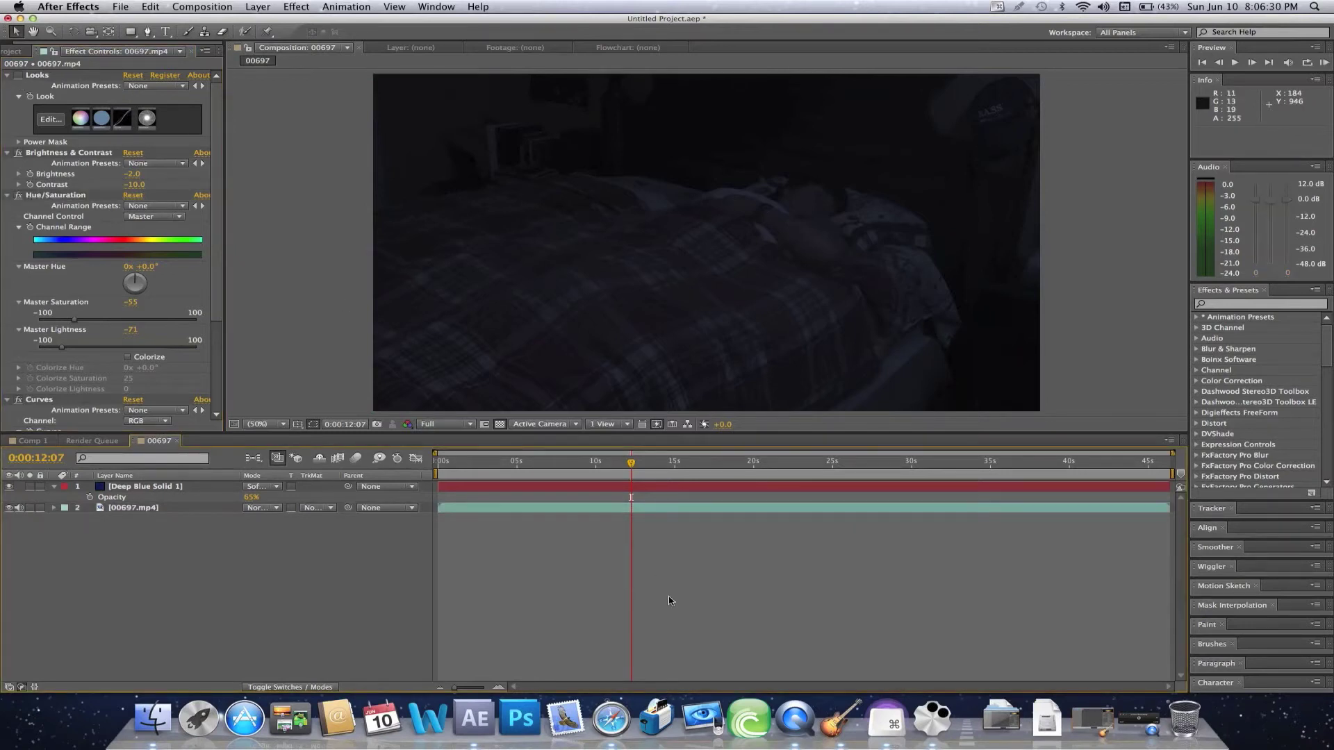
- Switch off Brightness & Contrast, Hue/Saturation and Curves on the 00697.mp4 layer
click(54, 487)
click(54, 498)
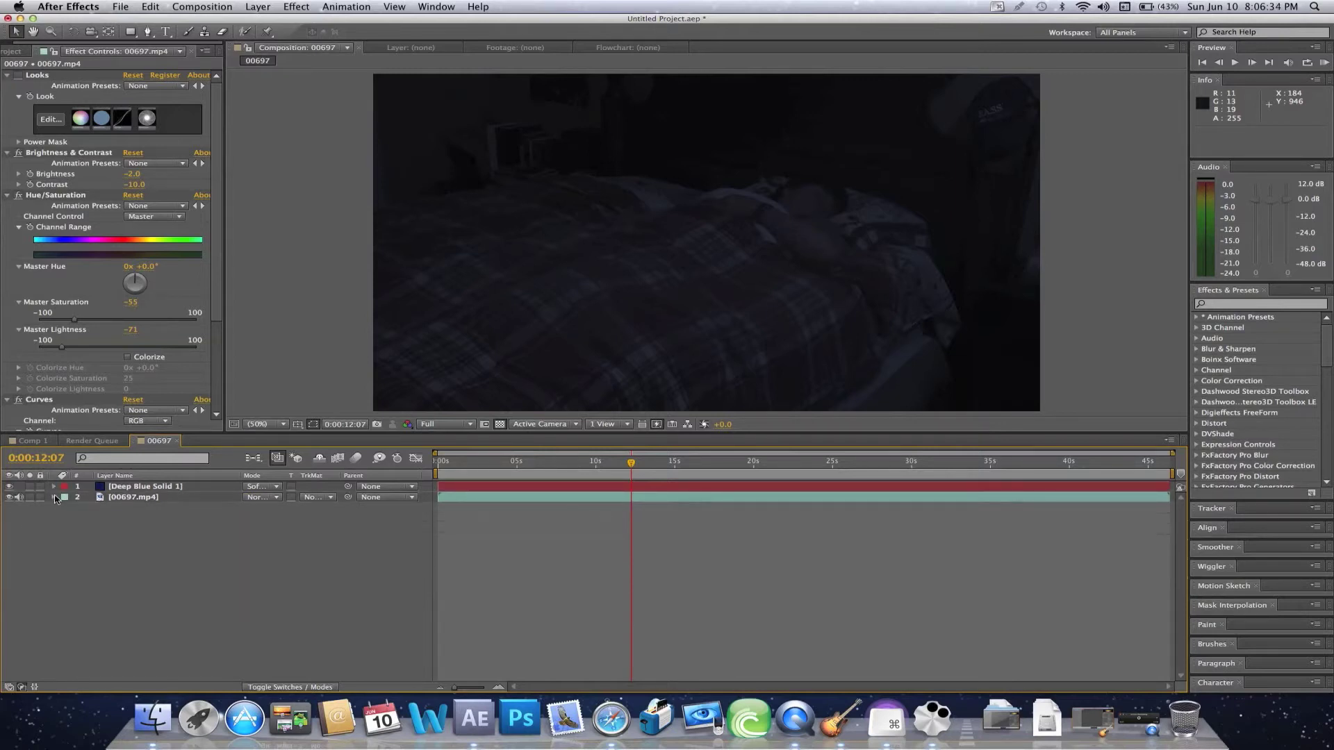
click(66, 507)
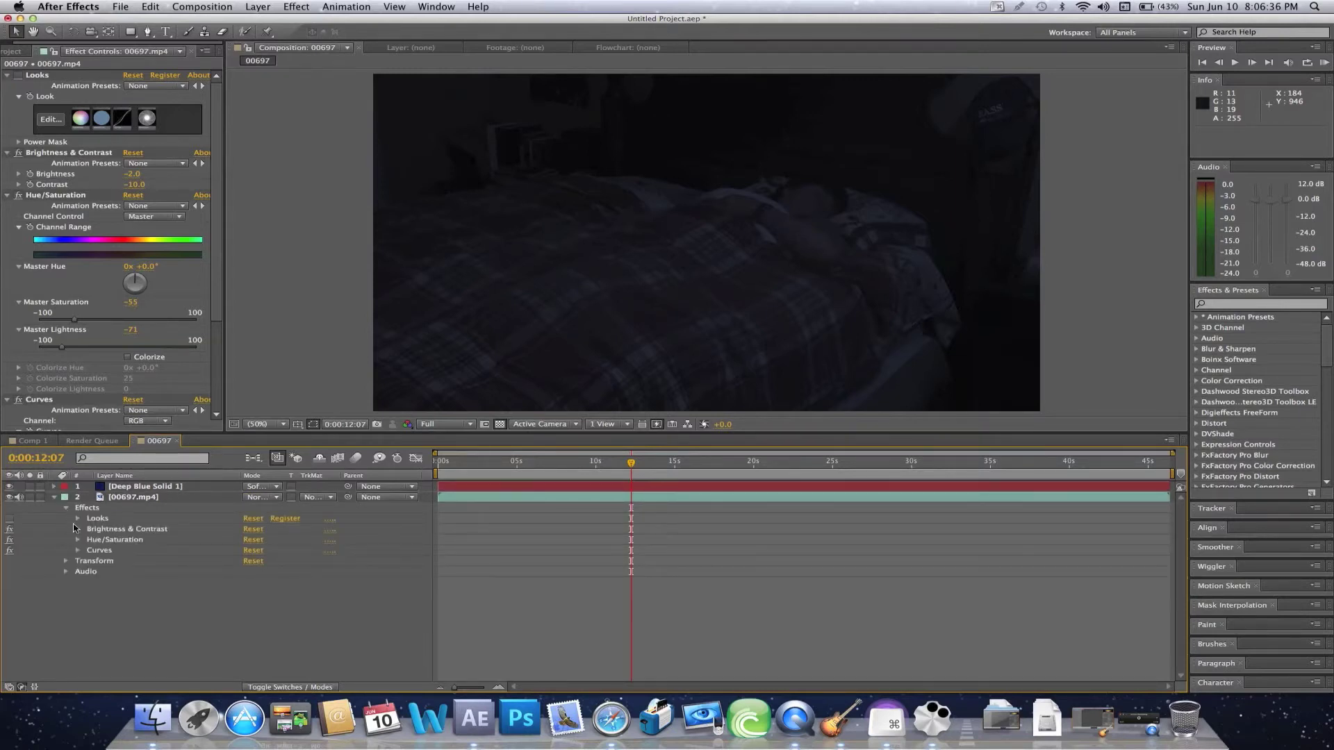
click(10, 529)
click(10, 540)
click(10, 551)
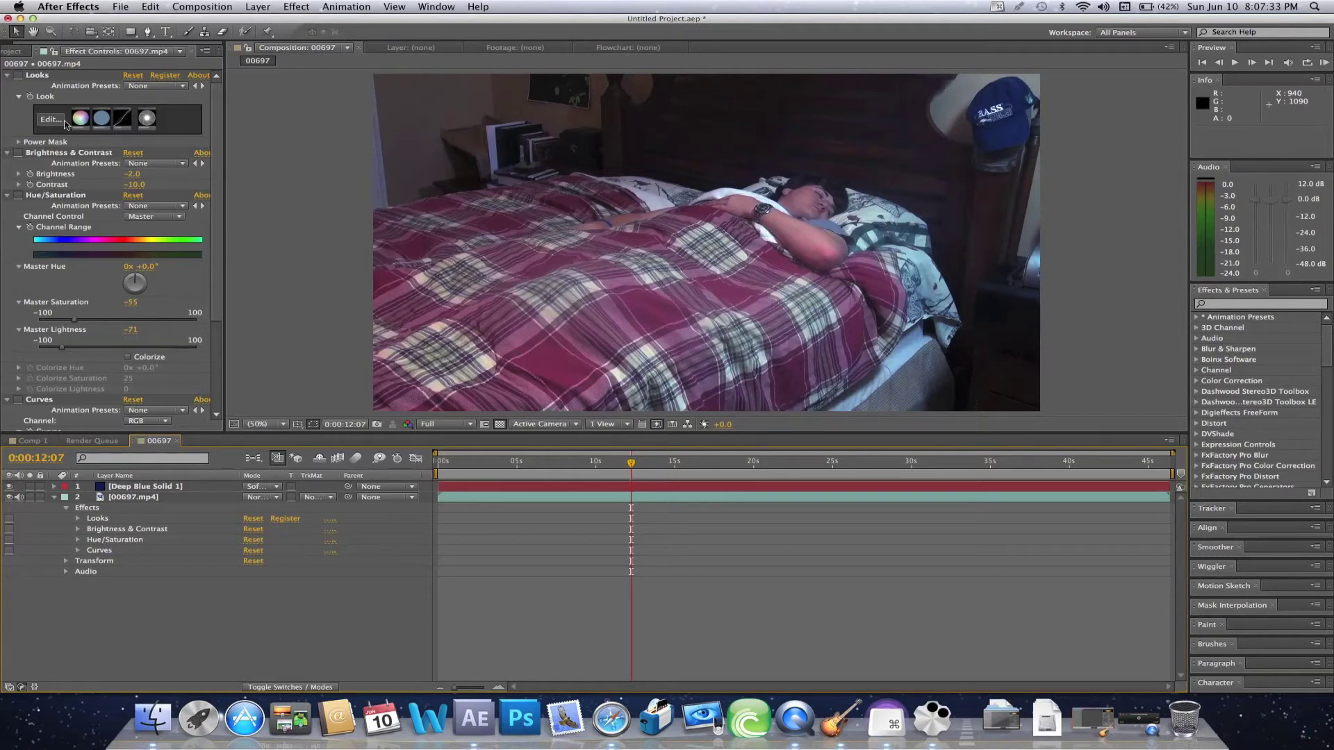
click(21, 51)
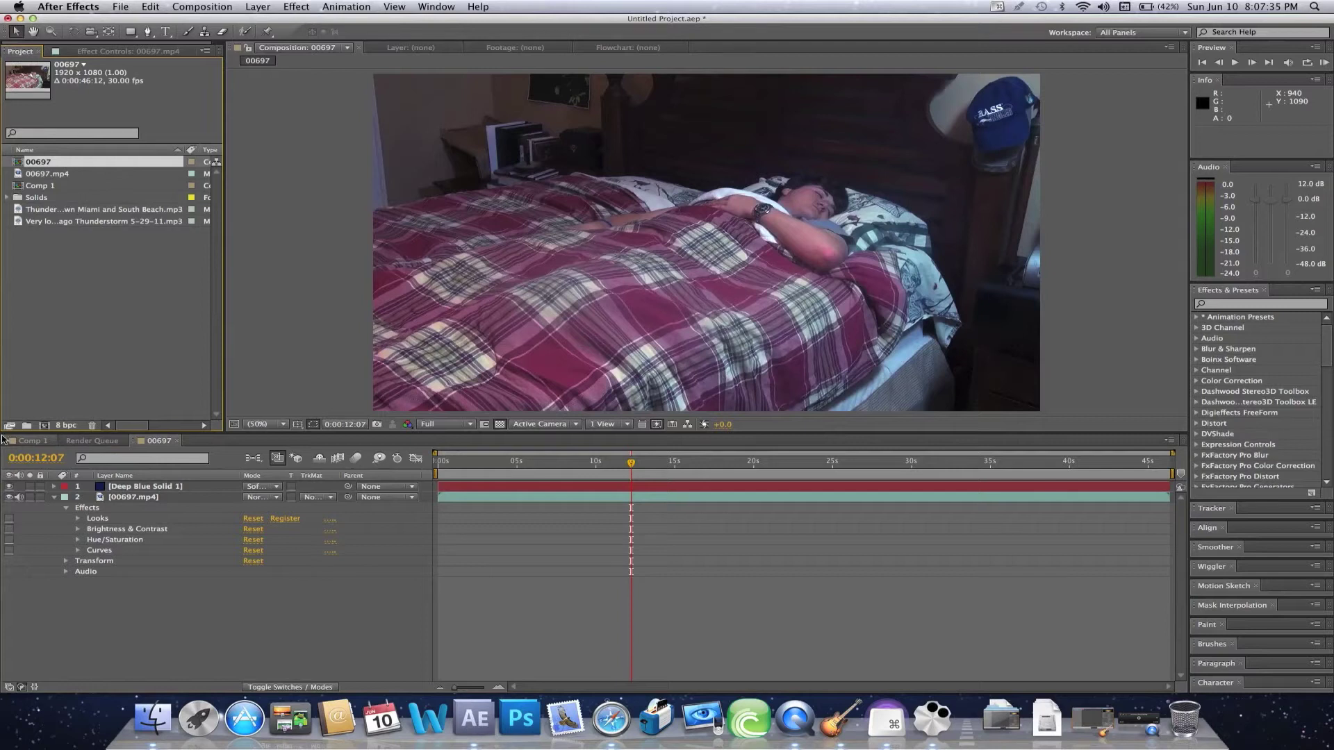
- Drag the Miami and South Beach thunder MP3 into the timeline above 00697.mp4
click(54, 497)
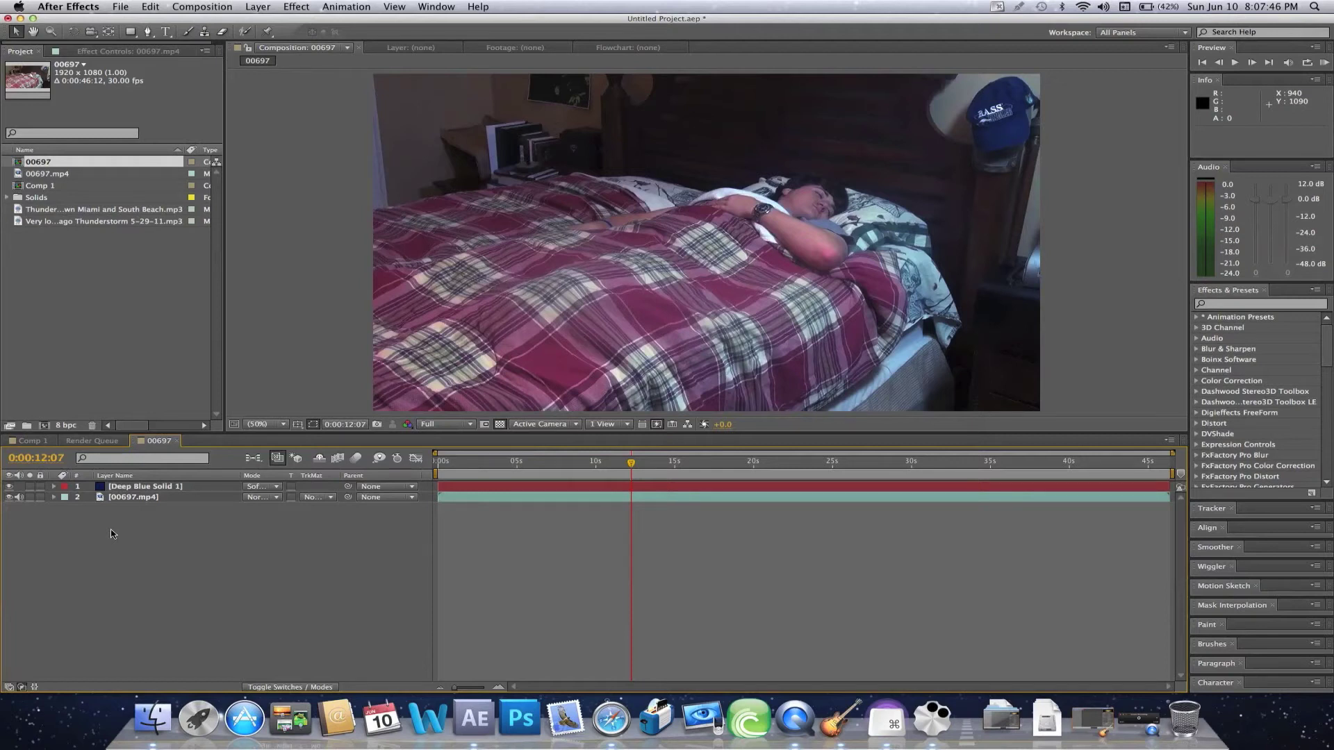
click(173, 344)
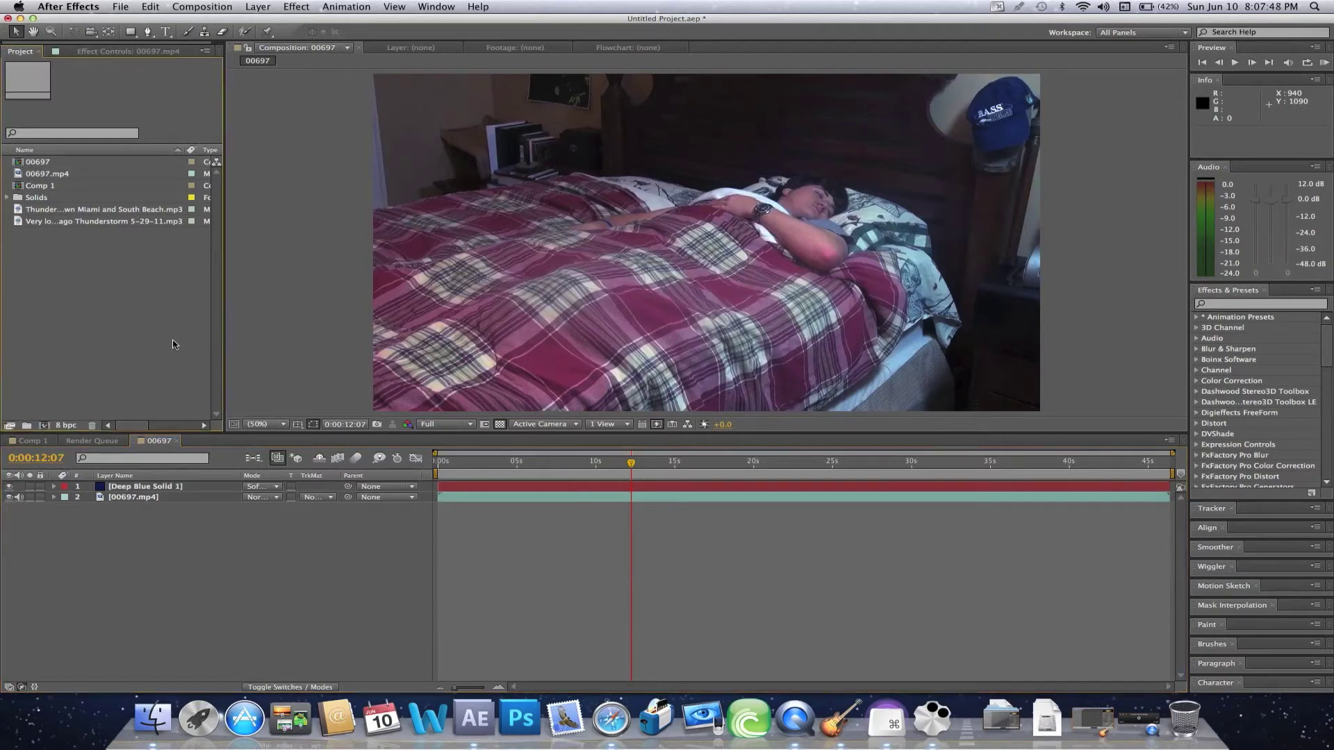
click(120, 210)
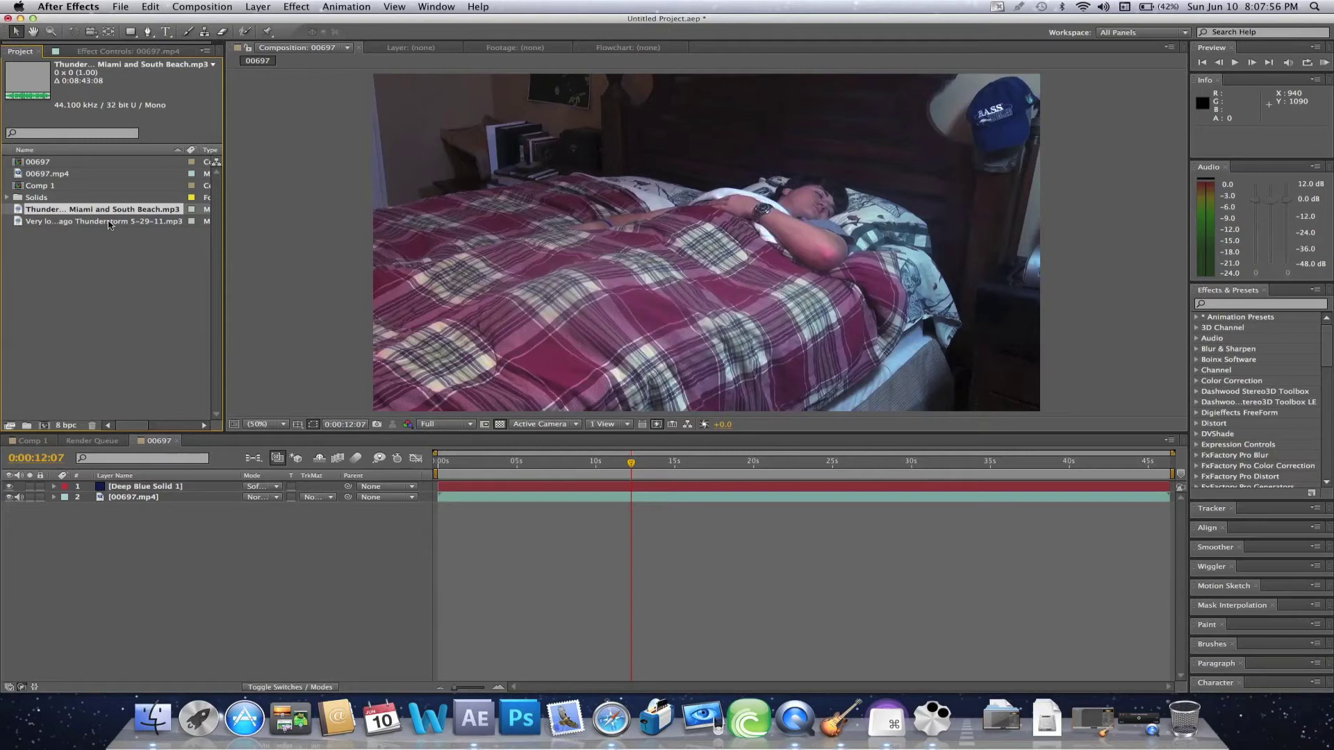
click(104, 222)
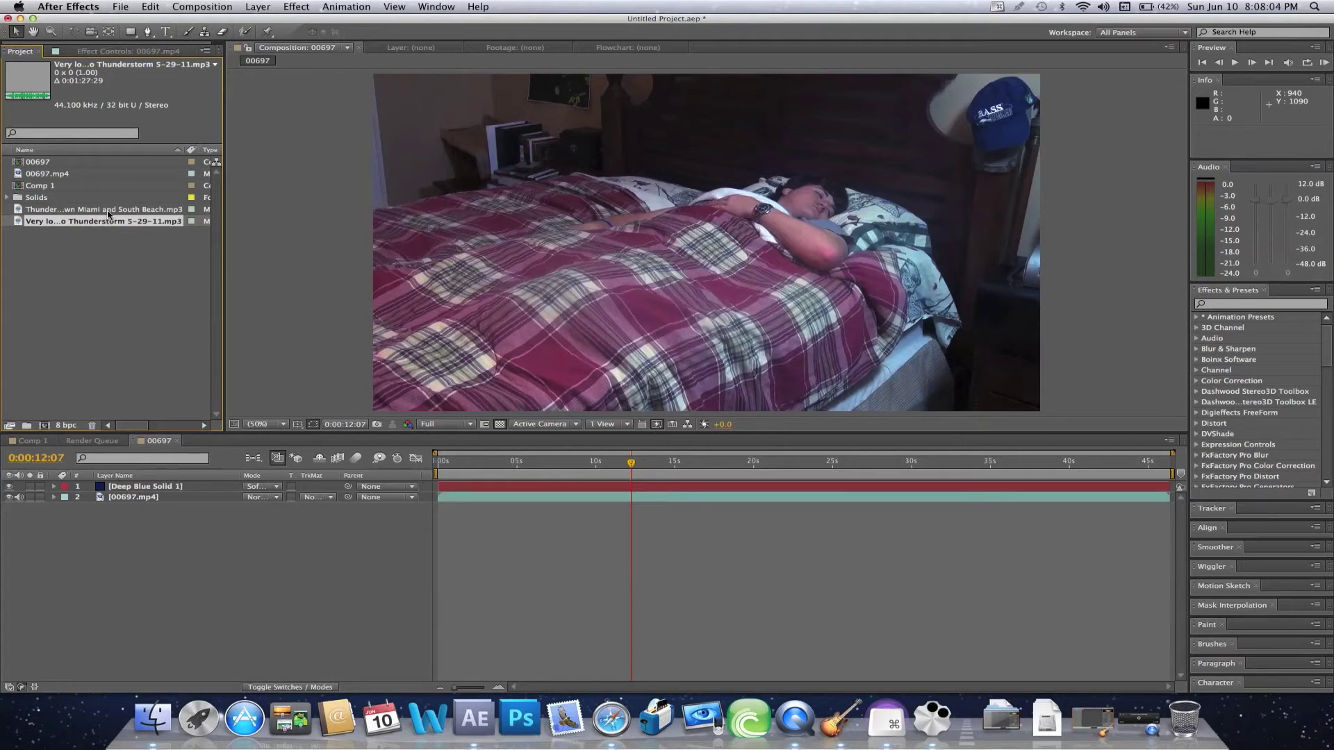
click(109, 210)
drag(127, 215, 275, 496)
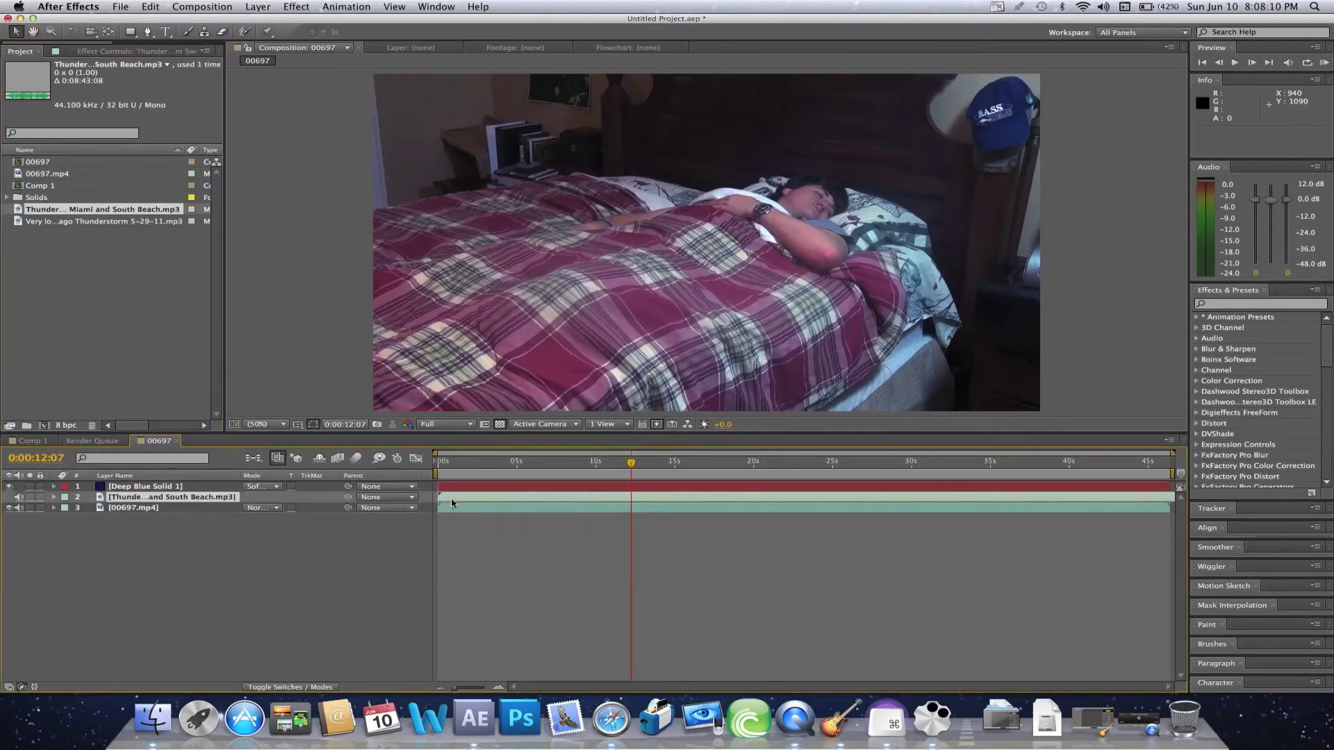
- Pre-compose the thunder audio layer, moving all attributes into the new composition
click(257, 6)
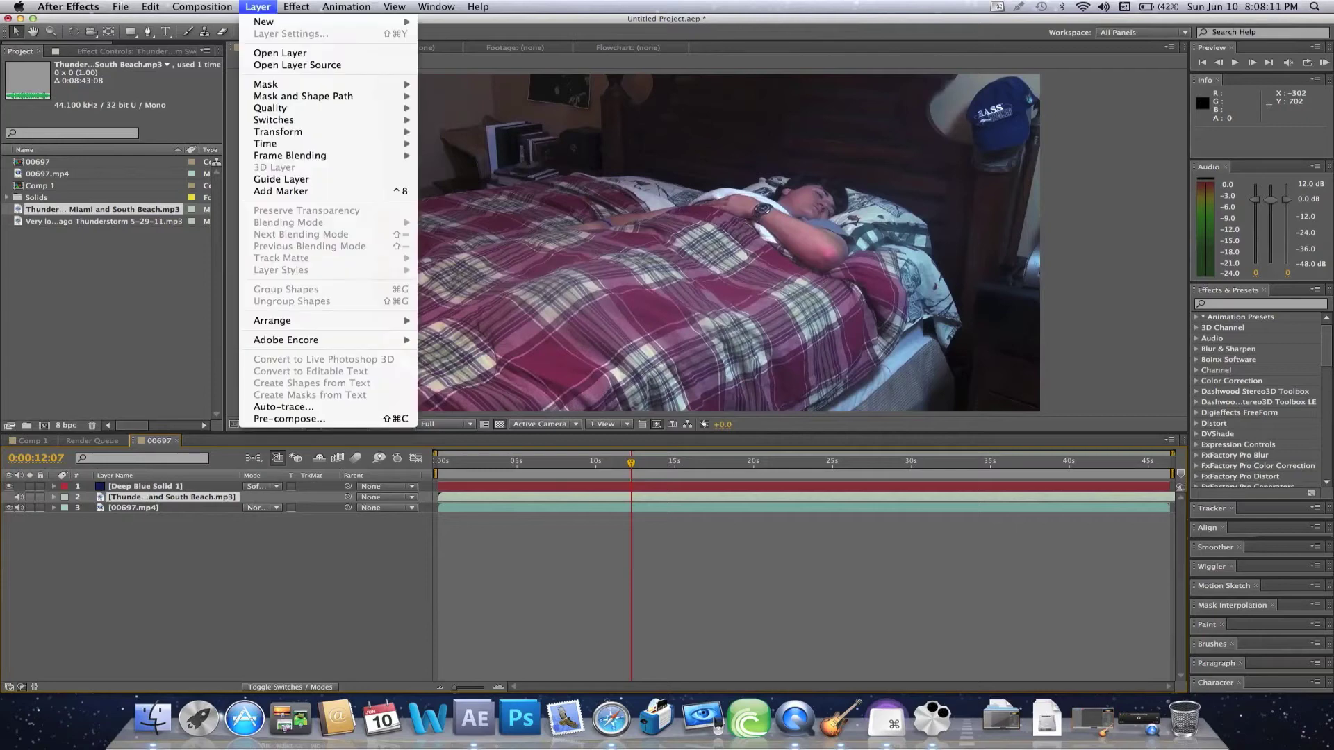
click(361, 420)
click(647, 478)
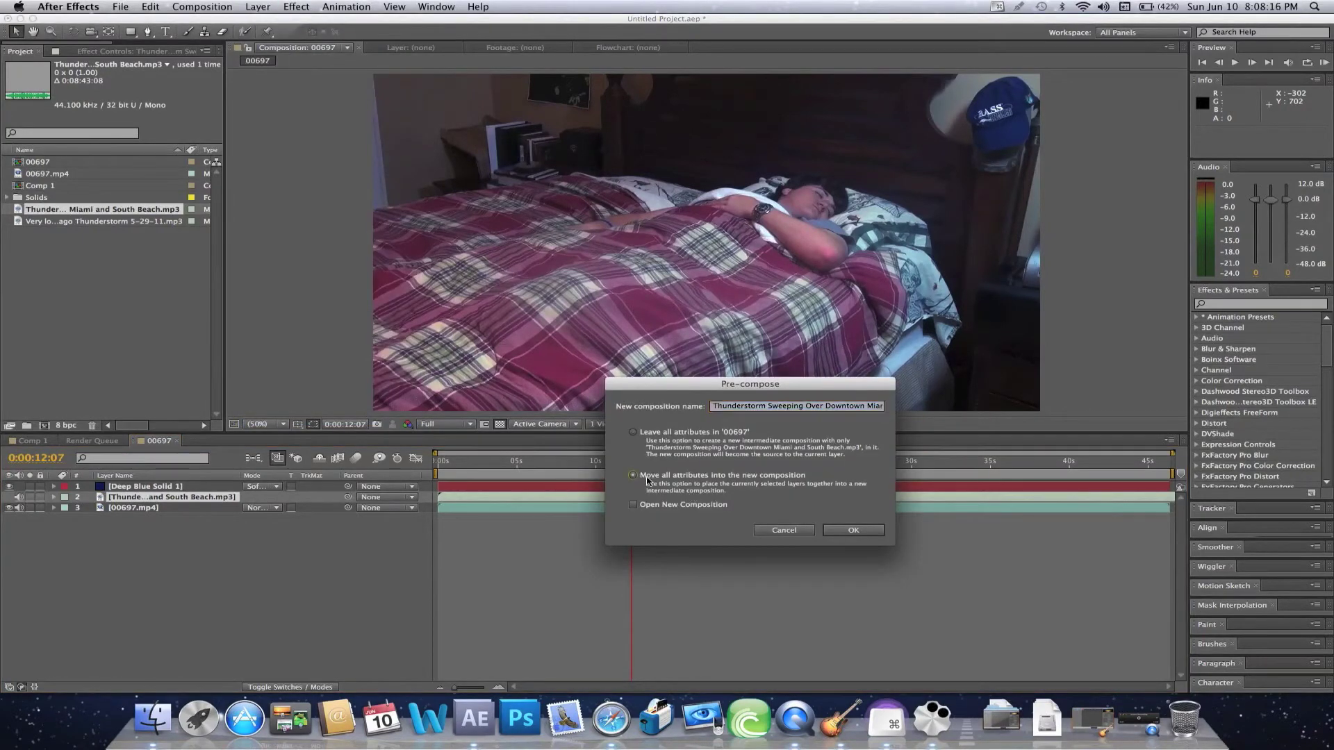
click(852, 530)
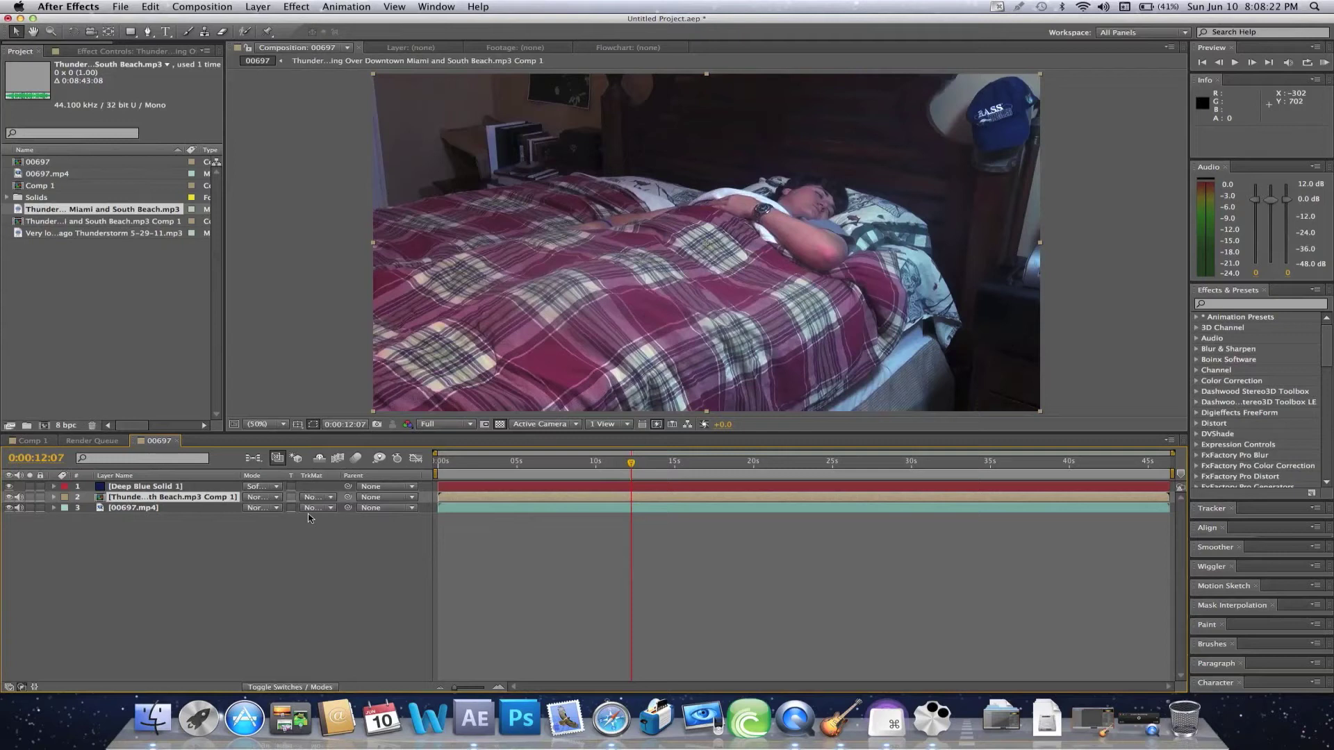
- Convert the precomposed thunder audio to keyframes, creating an Audio Amplitude layer
right_click(222, 502)
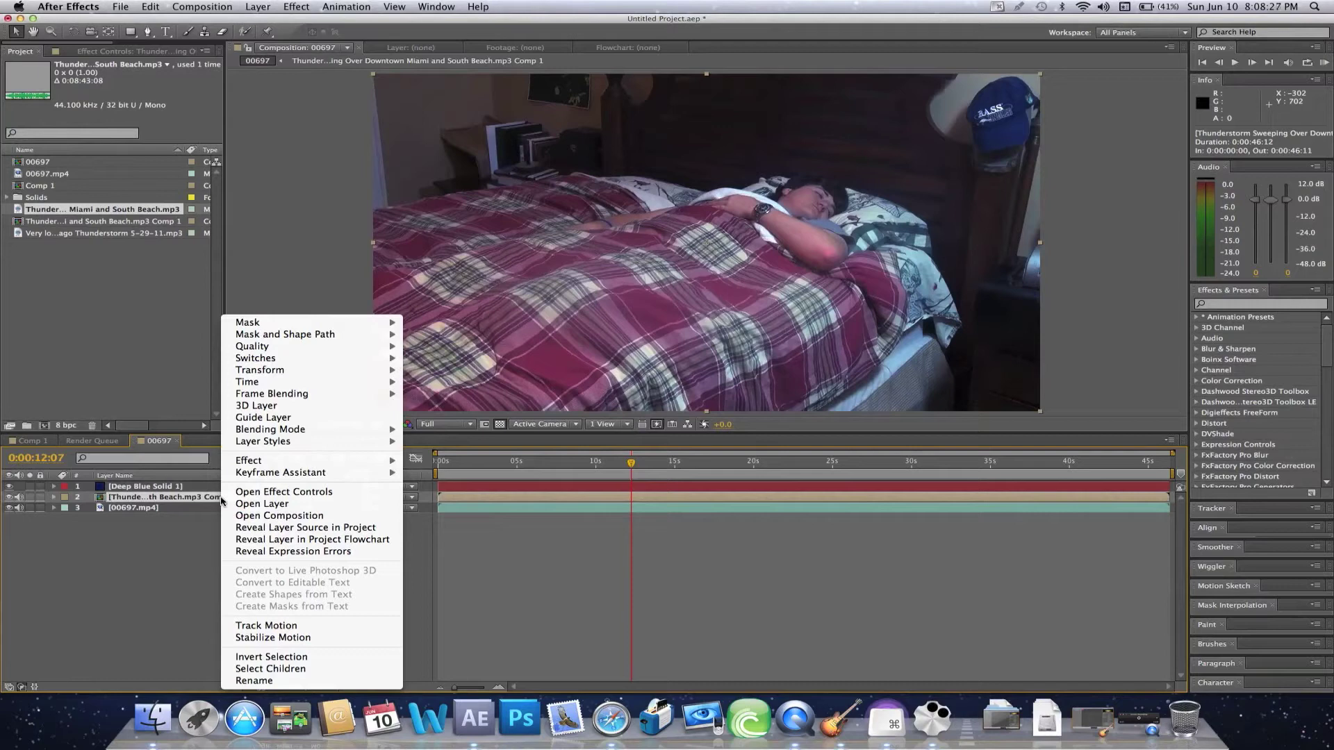
mouse_move(233, 479)
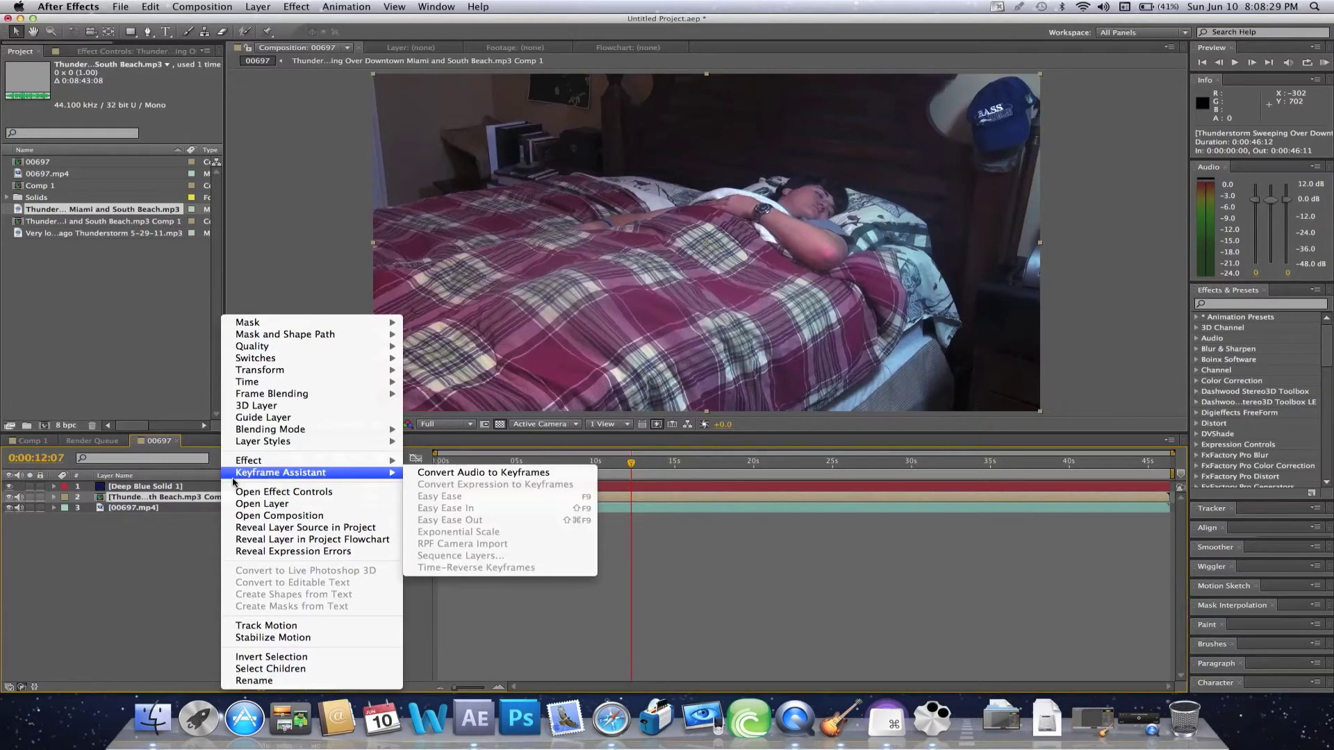
click(420, 474)
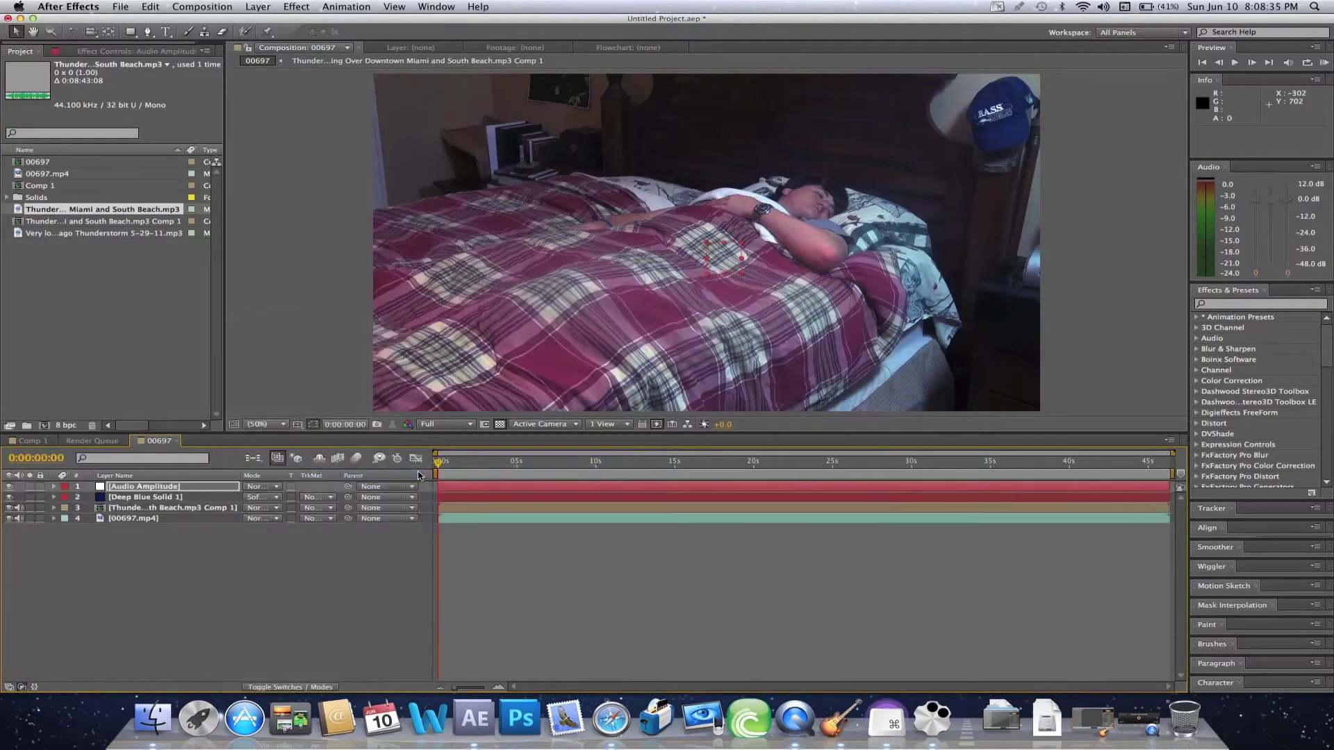
- Re-enable Brightness & Contrast, Hue/Saturation and Curves on the footage layer
click(54, 518)
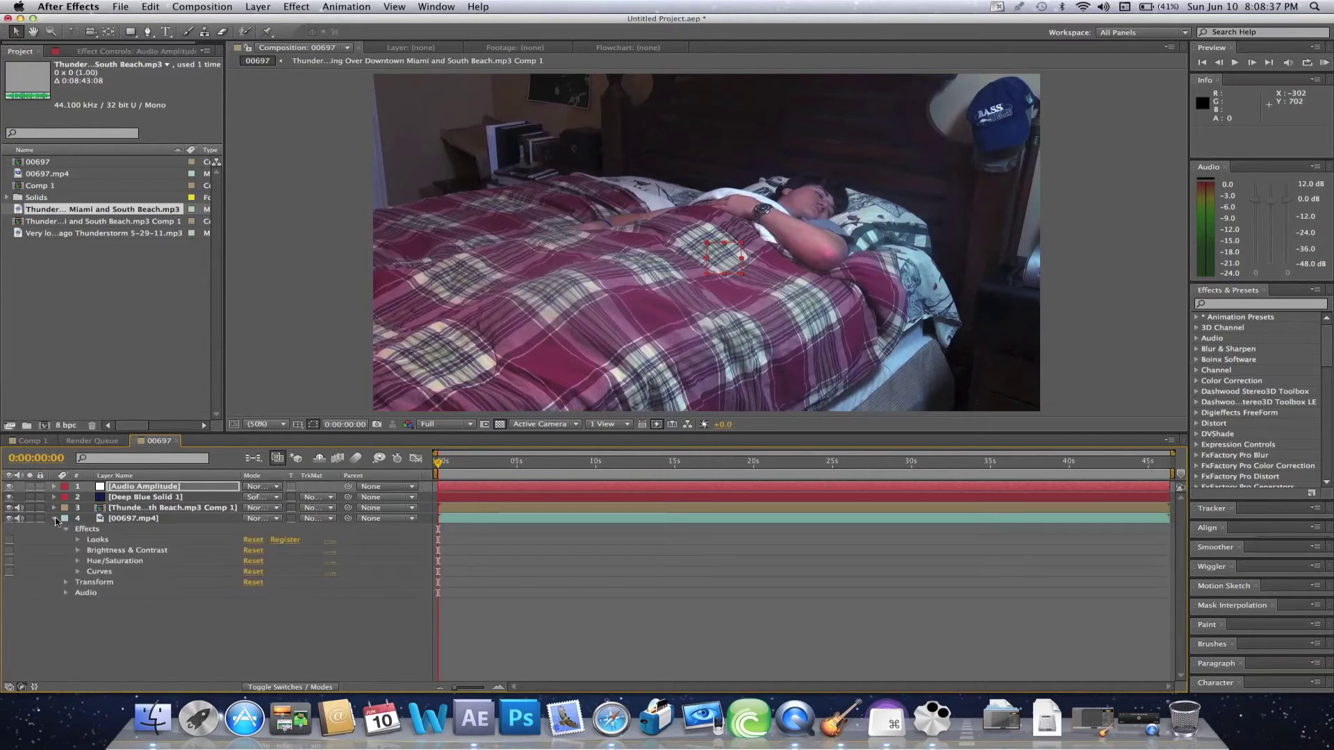
click(9, 550)
click(9, 560)
click(9, 571)
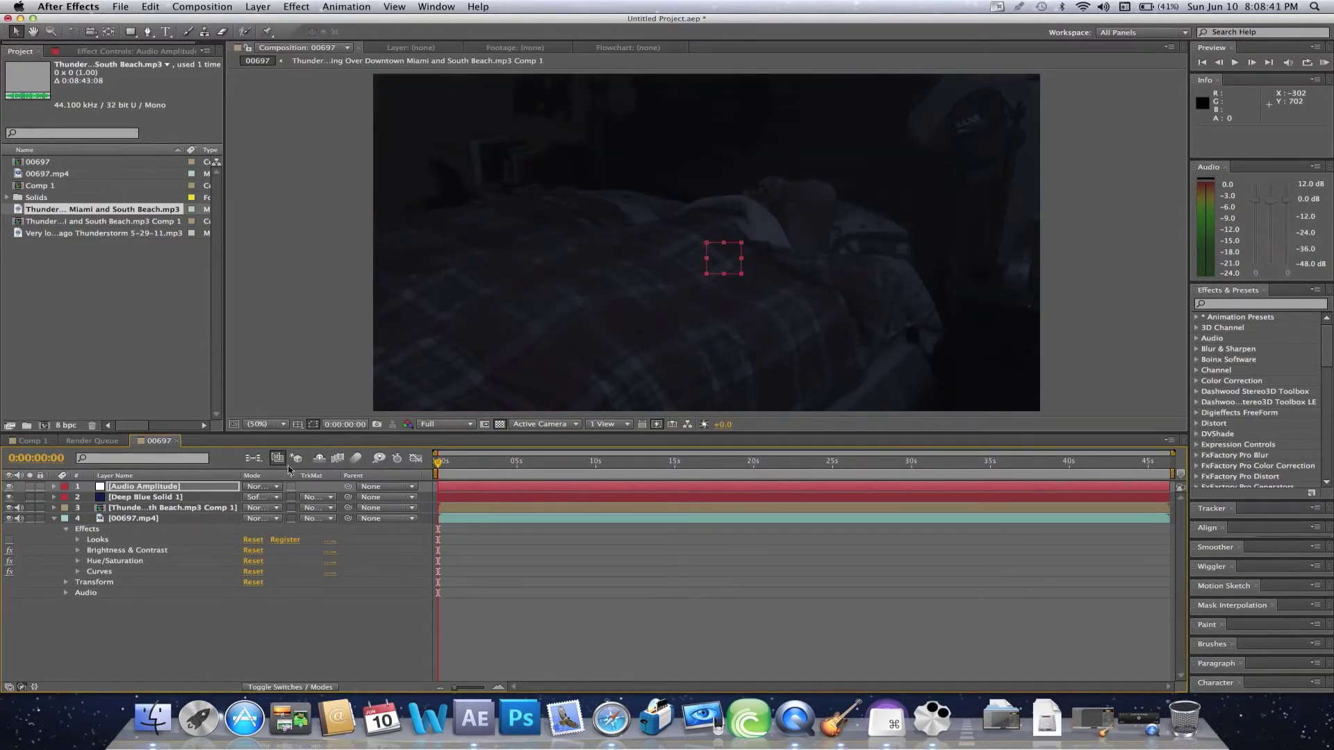
click(147, 508)
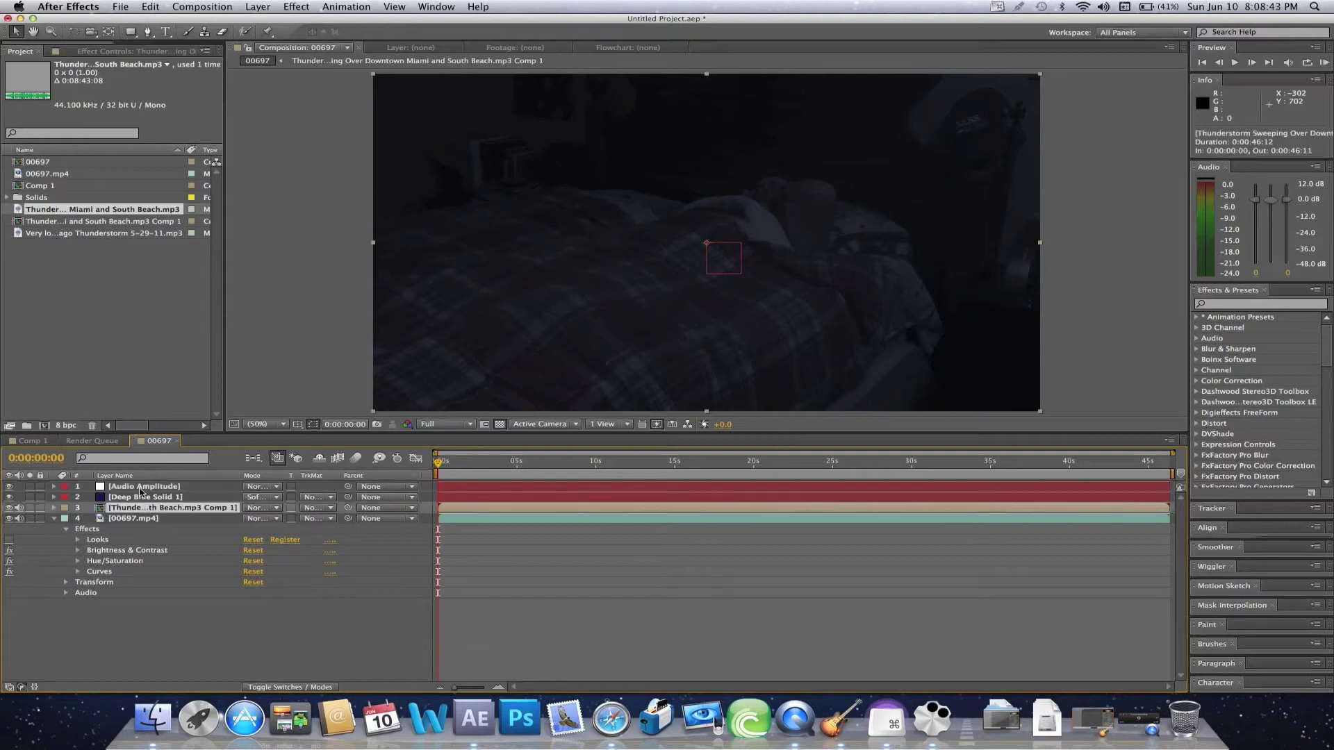
click(144, 488)
- Inspect the Audio Amplitude channel sliders and reconvert the thunder audio to keyframes
click(54, 487)
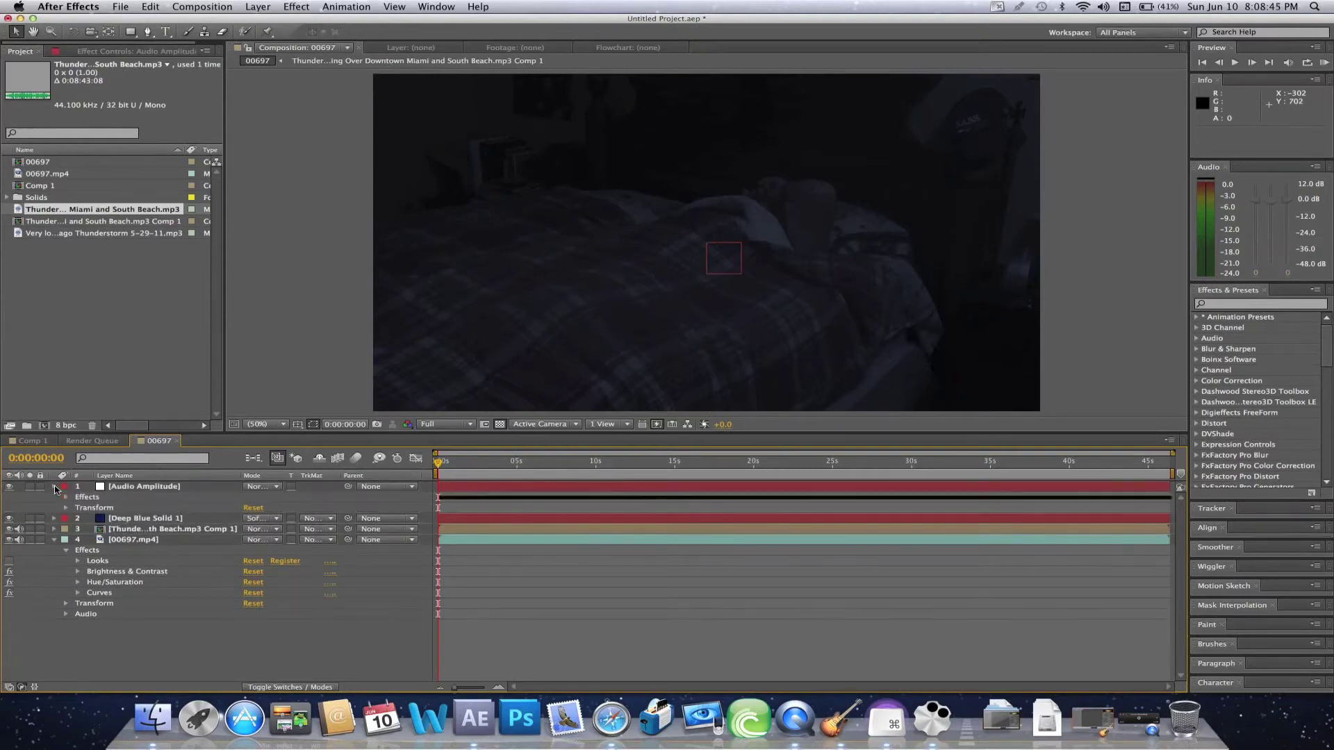
click(66, 497)
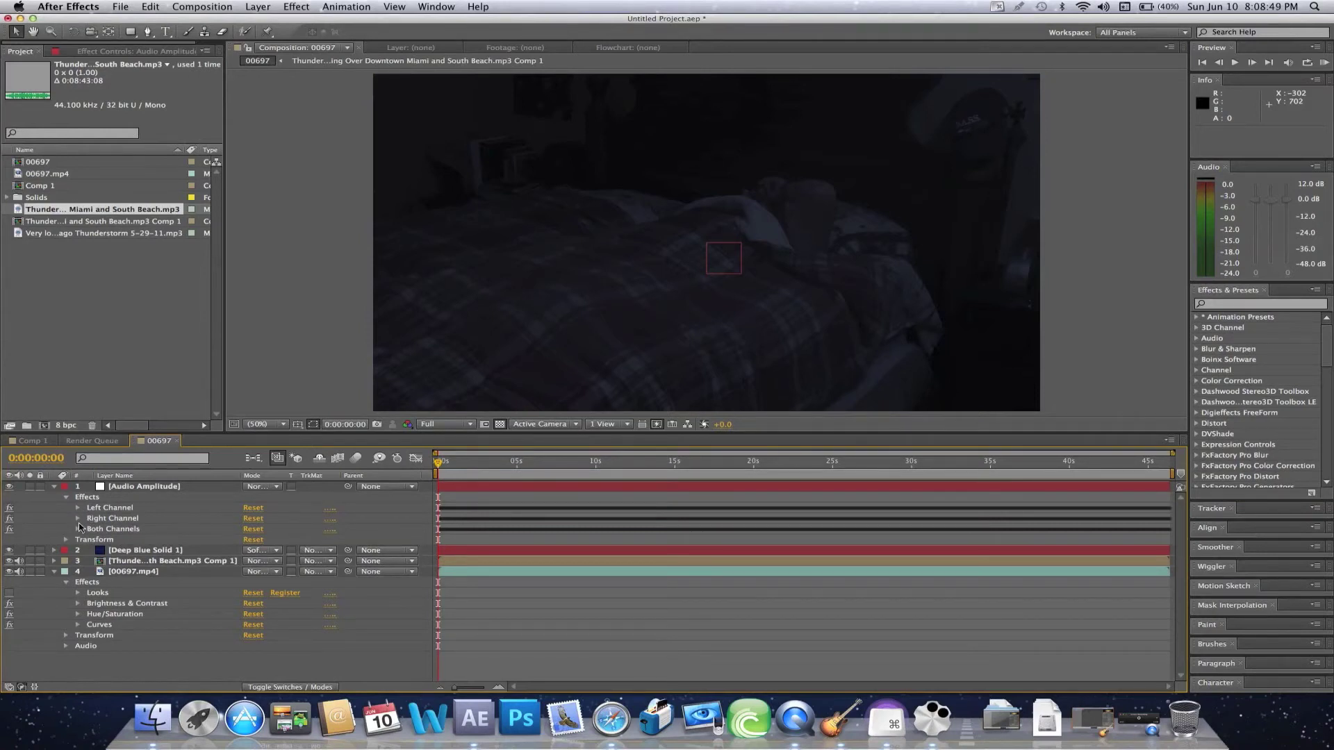
click(78, 519)
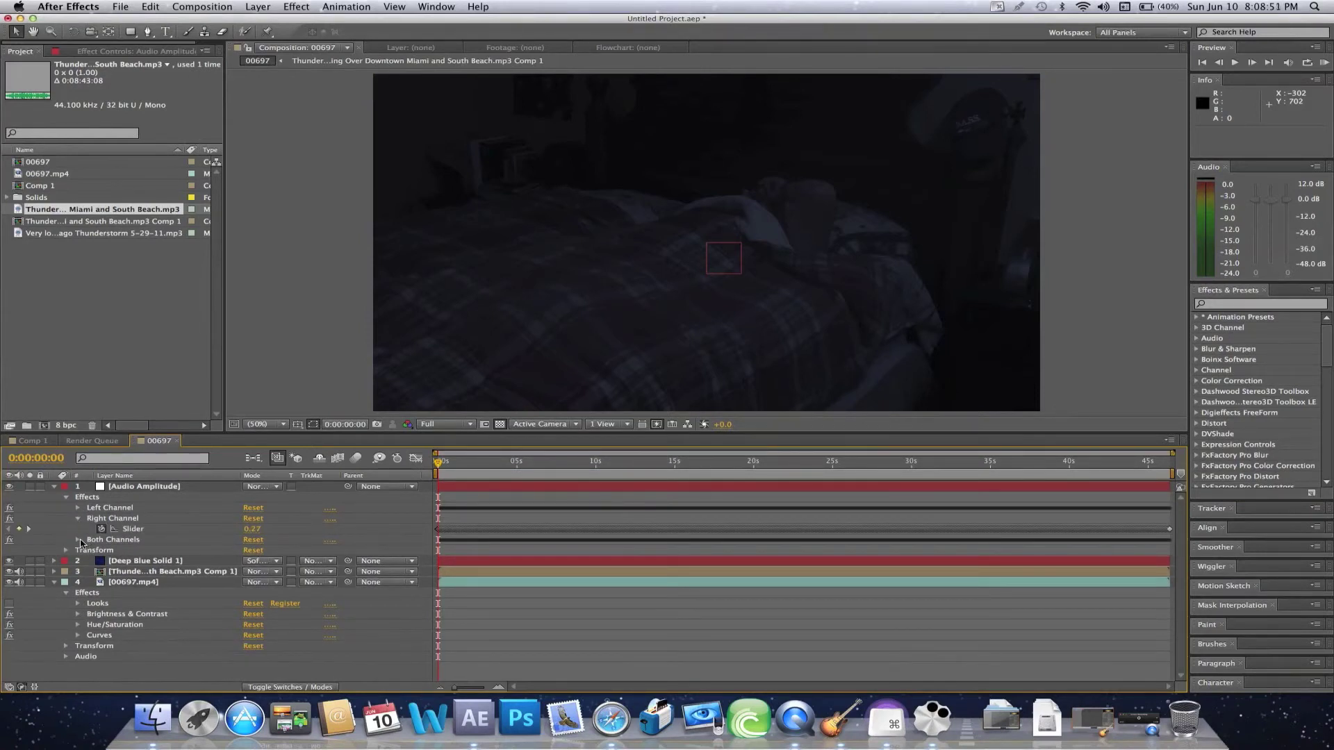
click(79, 540)
click(78, 509)
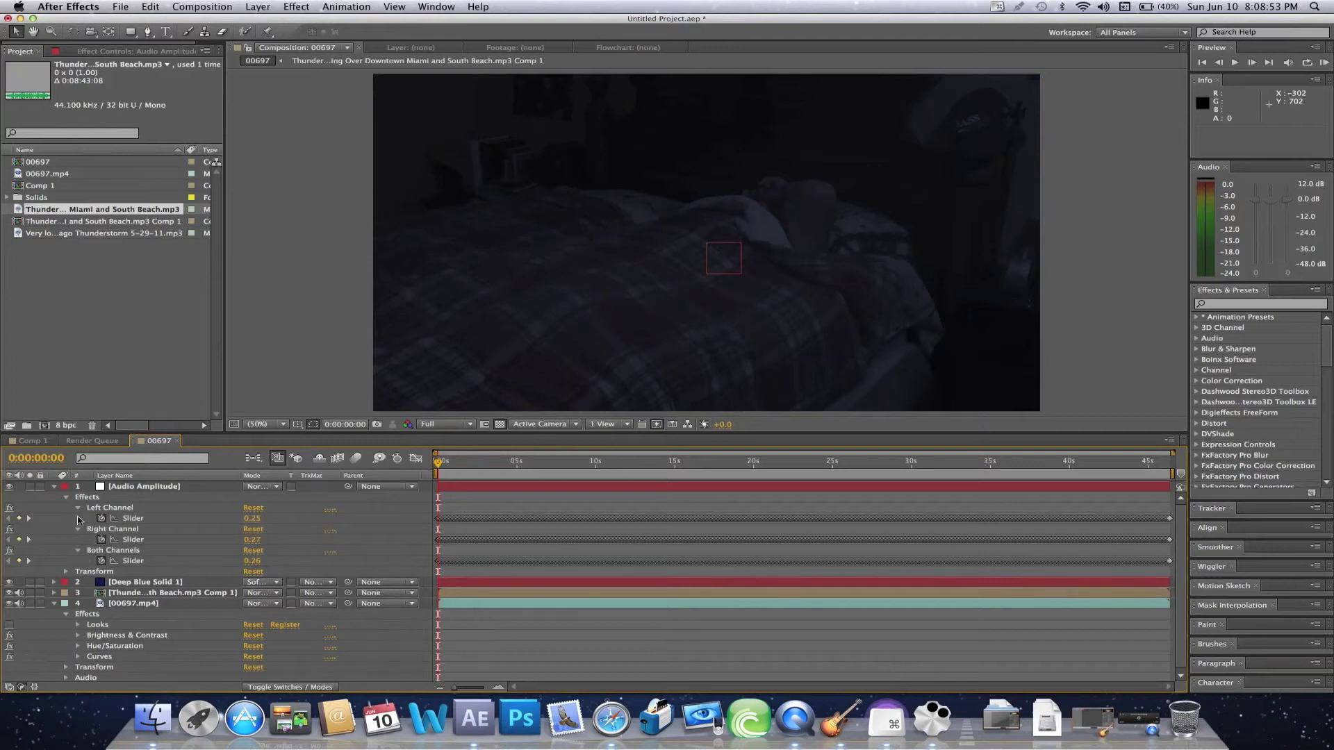
click(92, 594)
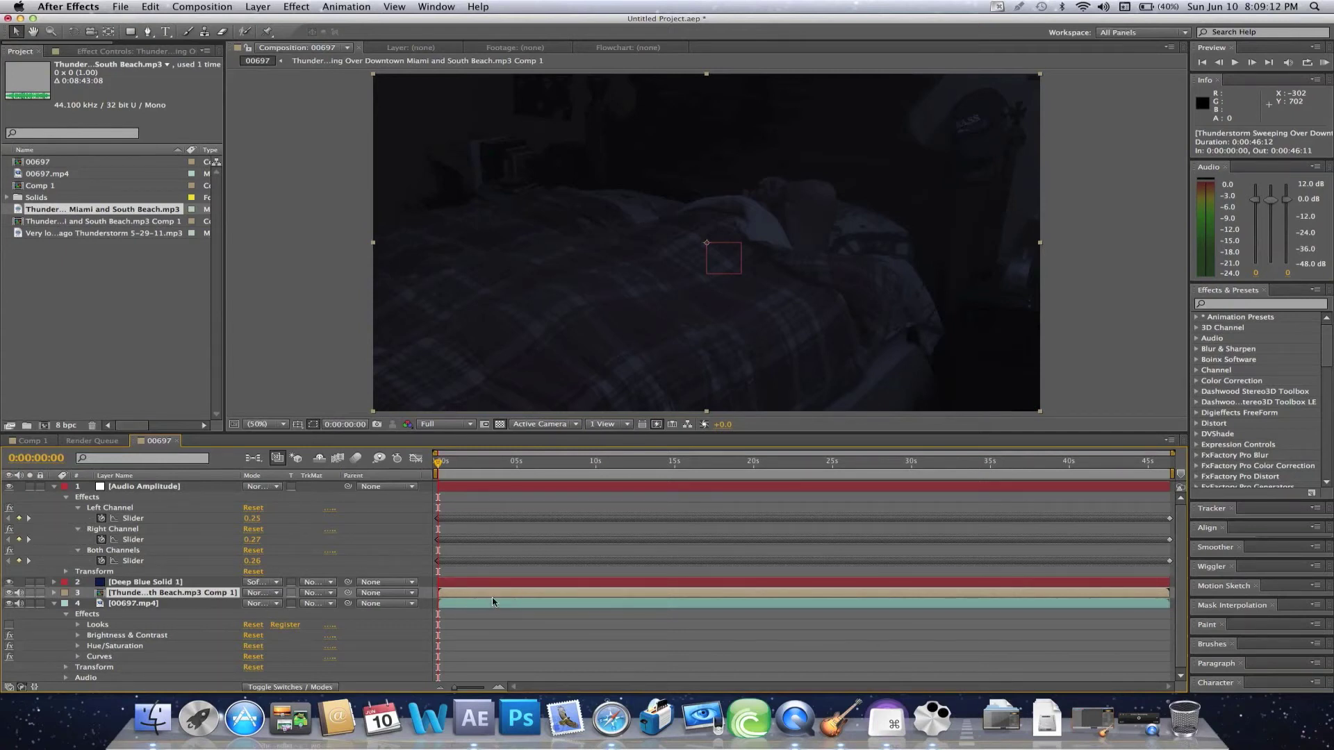
right_click(164, 594)
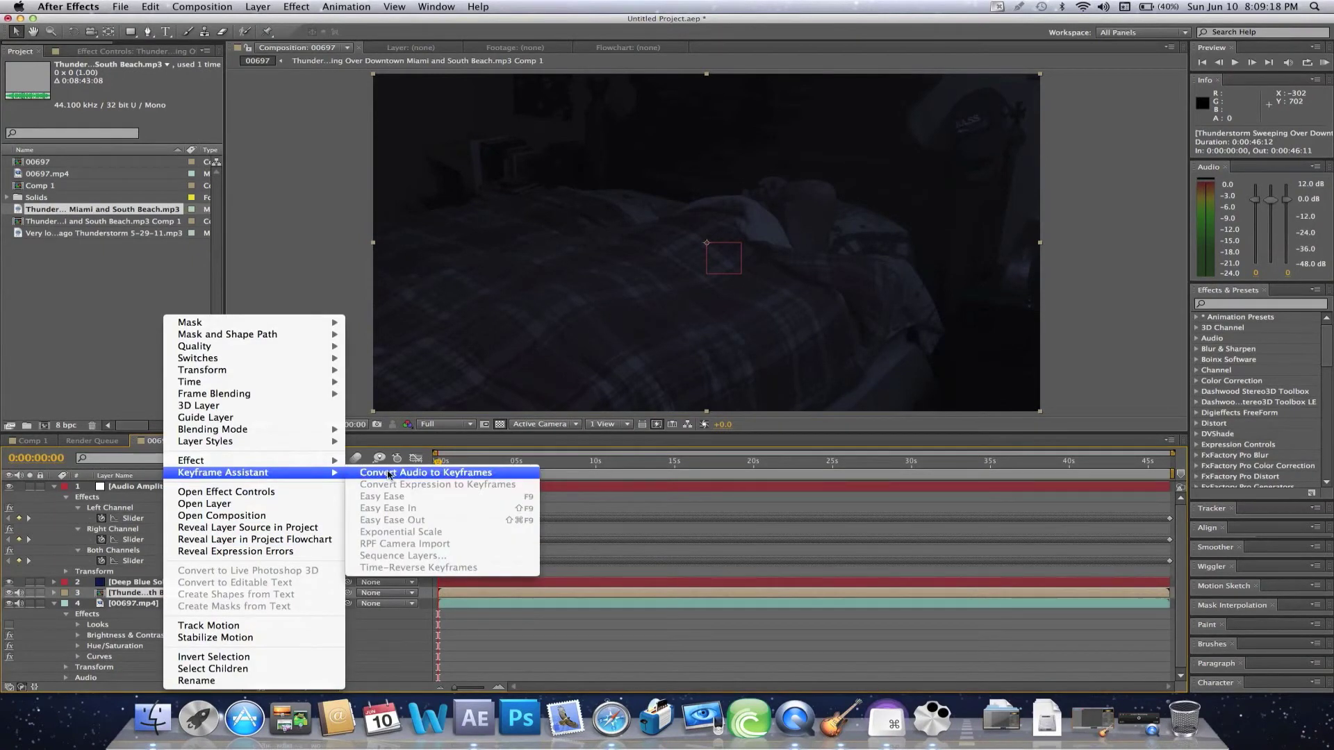
click(389, 475)
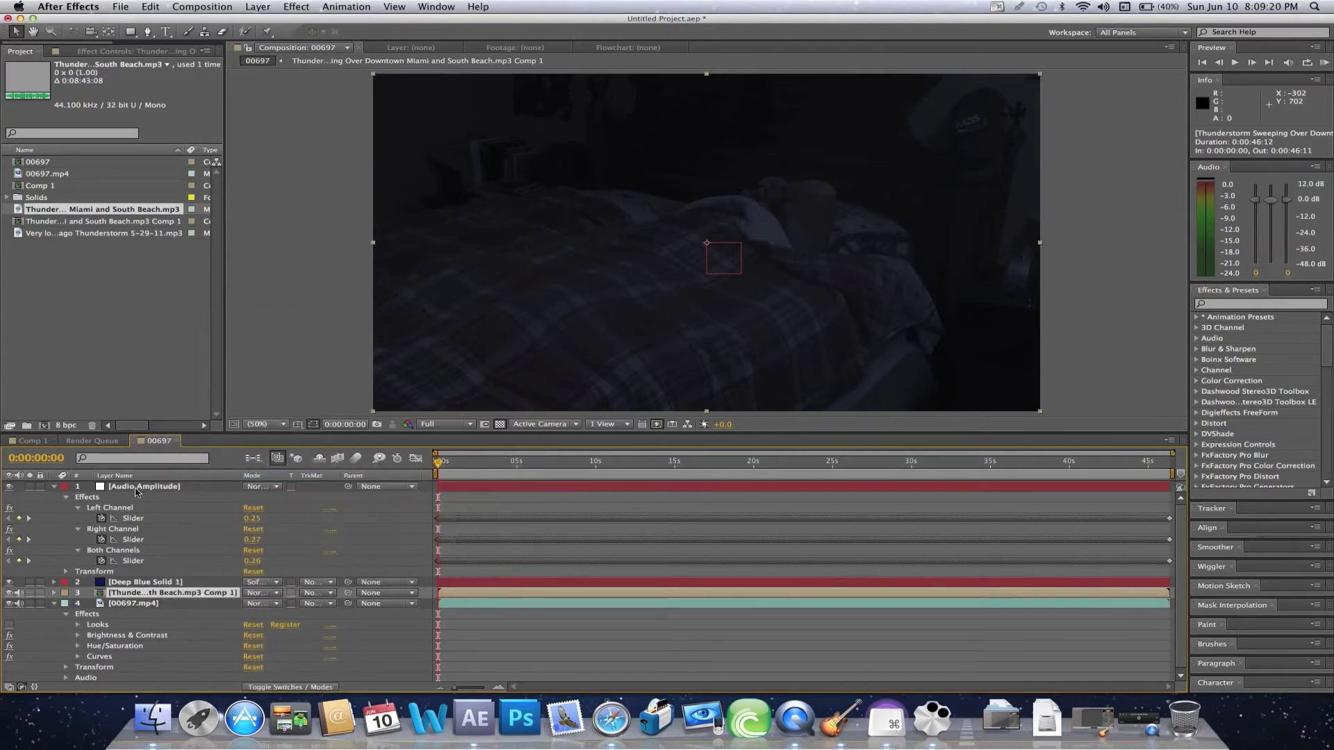
click(170, 486)
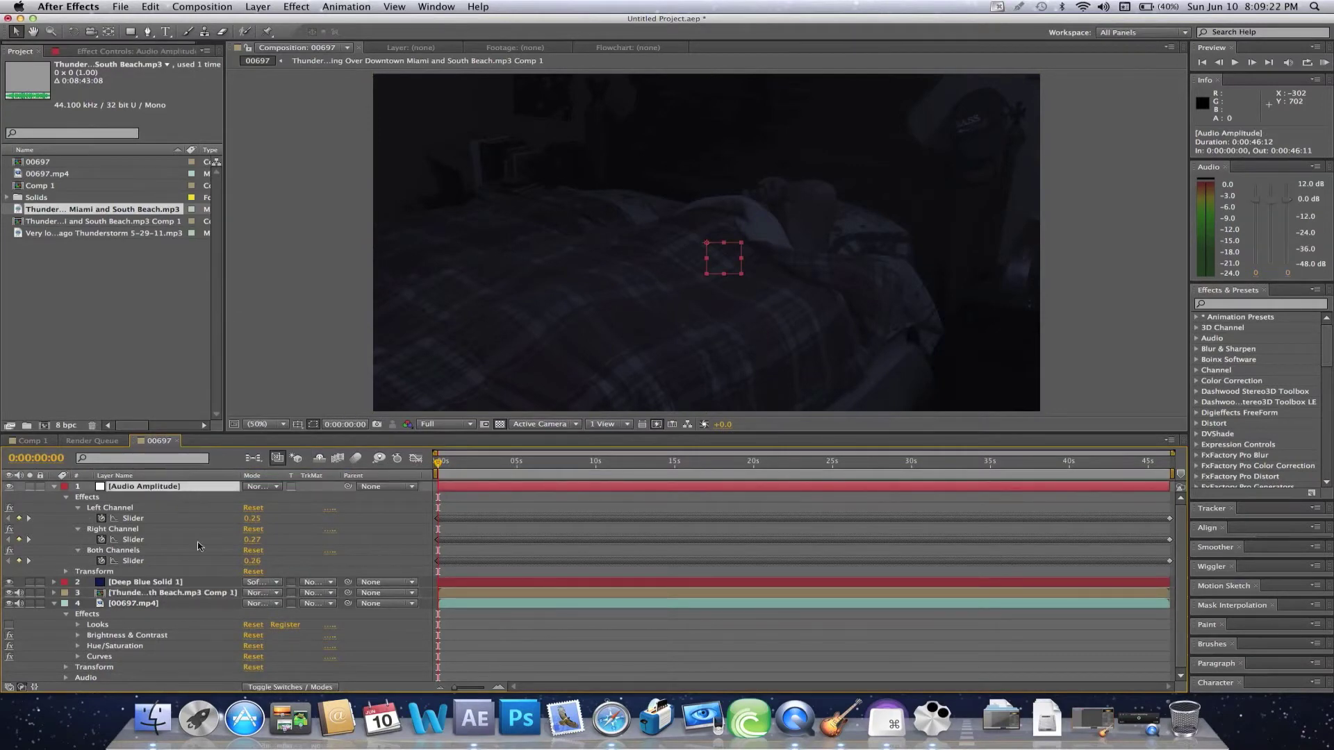
click(505, 593)
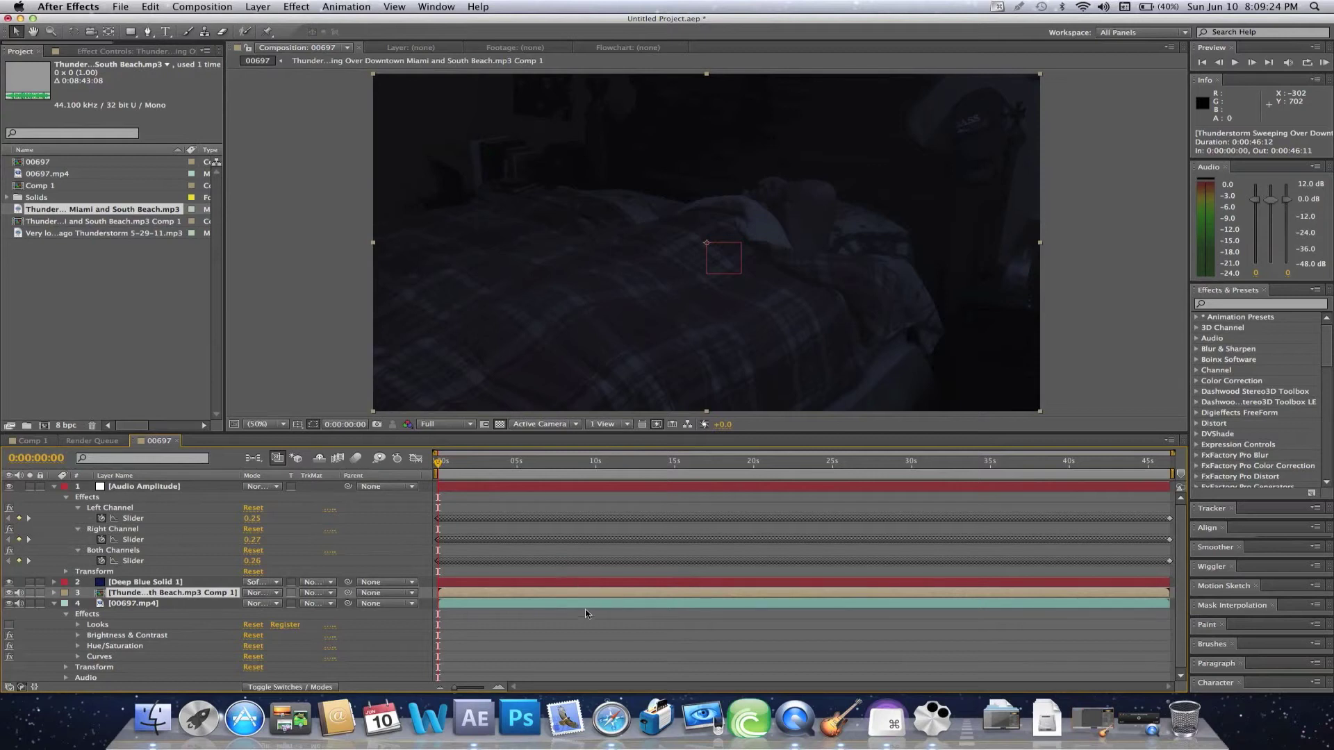
- Clear the Left Channel keyframes and delete the Left and Right Channel effects
click(137, 519)
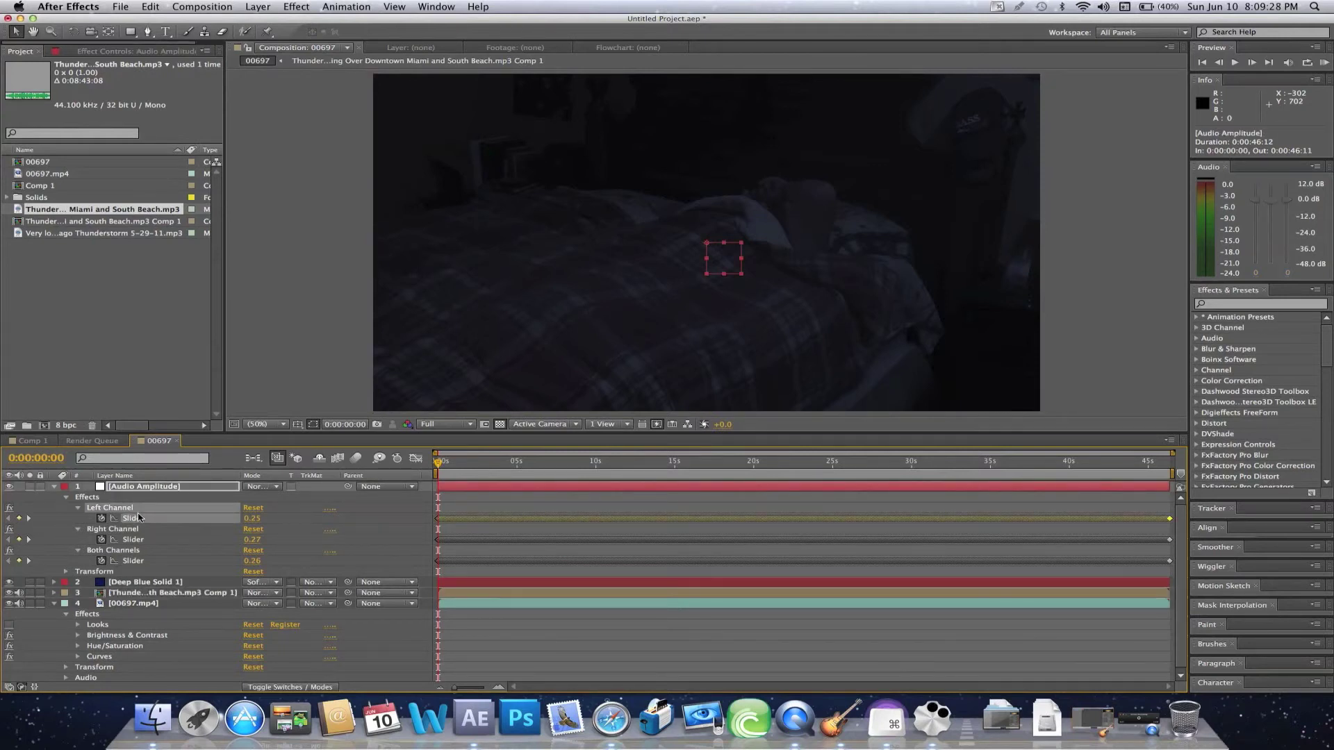
key(Delete)
click(132, 530)
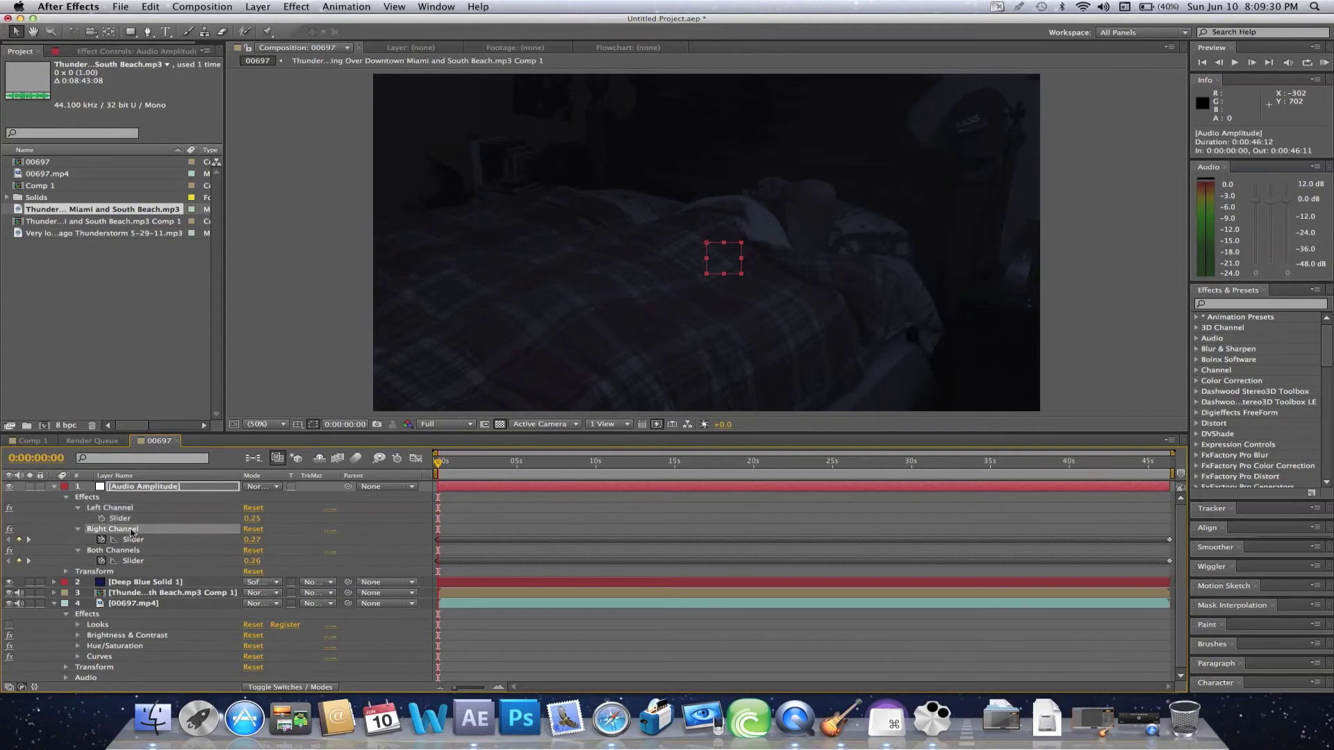
key(Delete)
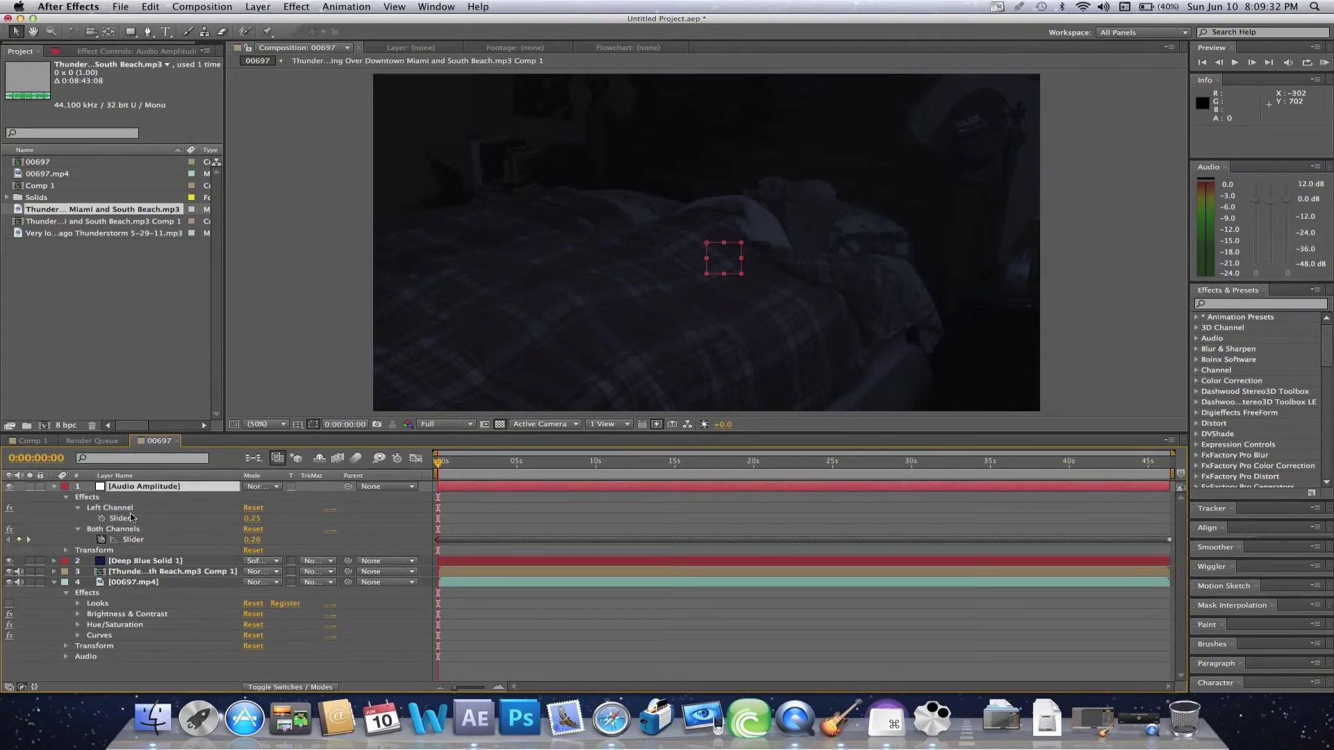
click(131, 512)
key(Delete)
click(130, 512)
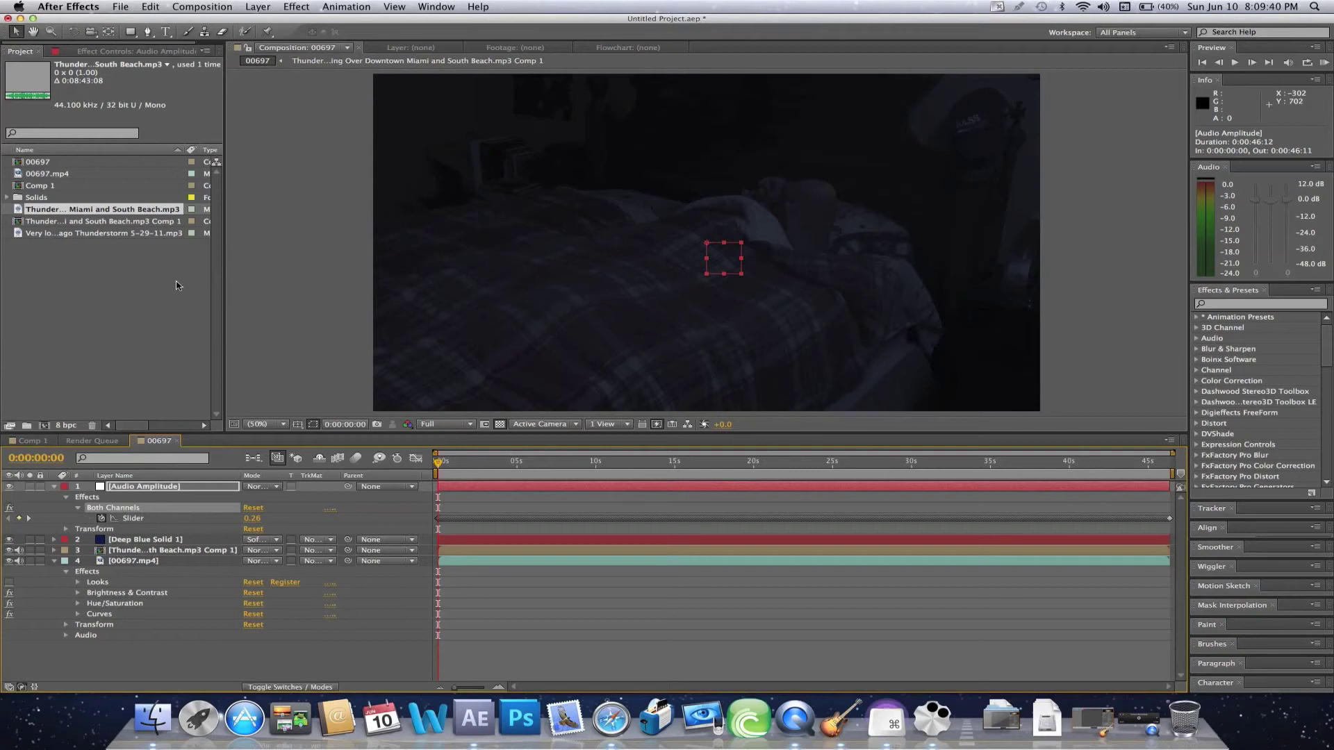
- Create a new 1920×1080 solid and colour it purple (hue 285, 984AB1)
click(258, 7)
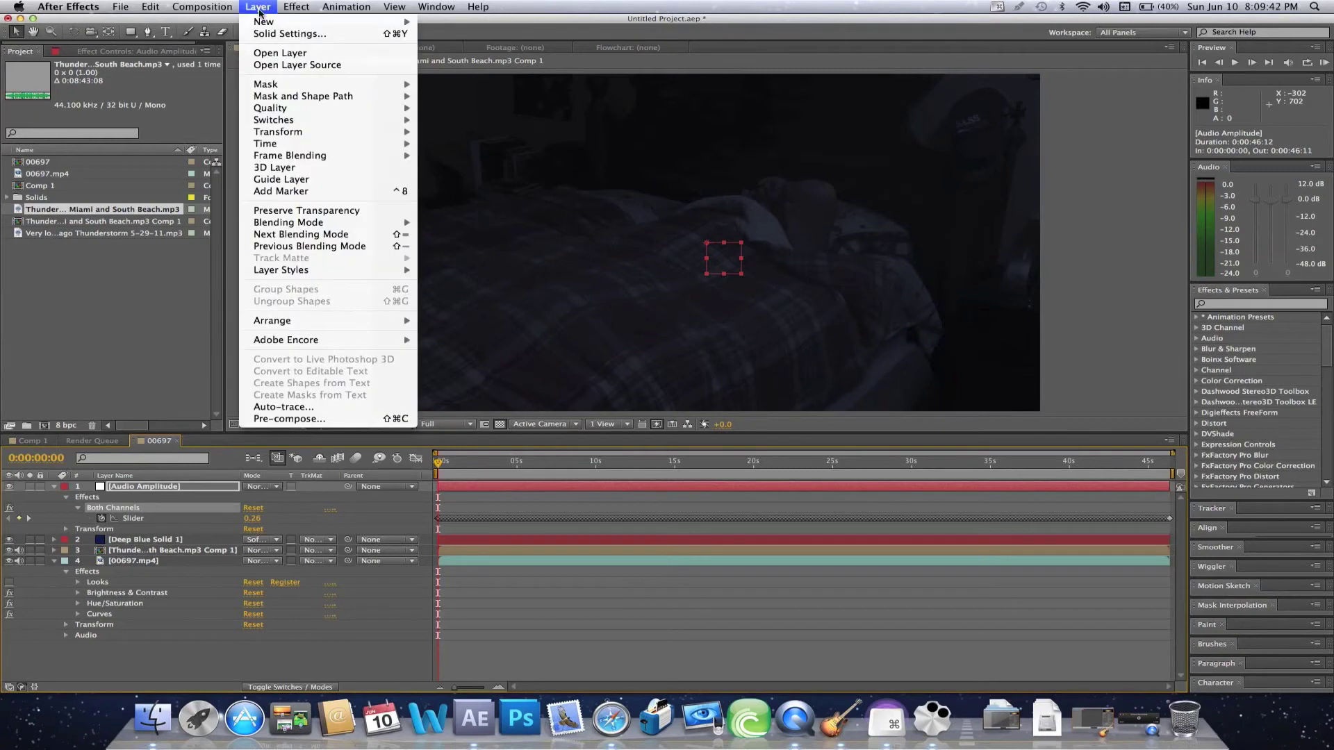
mouse_move(264, 21)
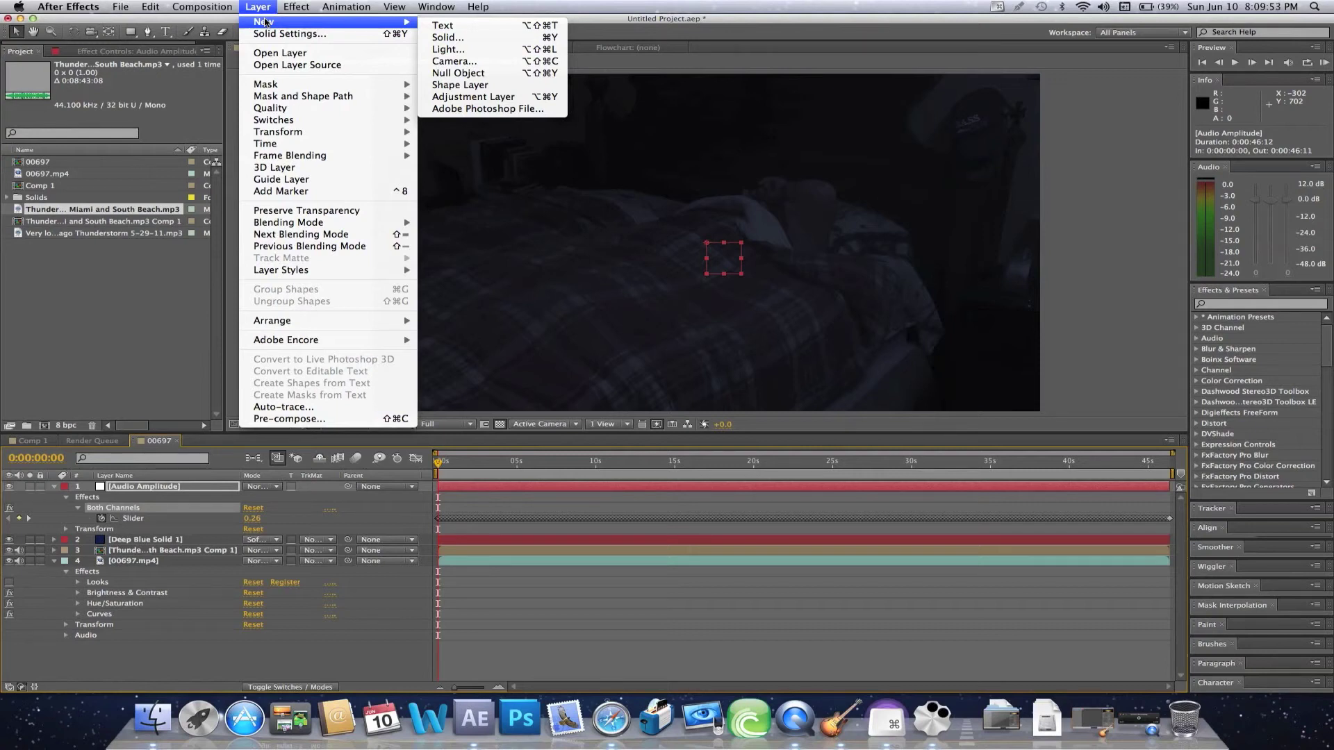
click(440, 38)
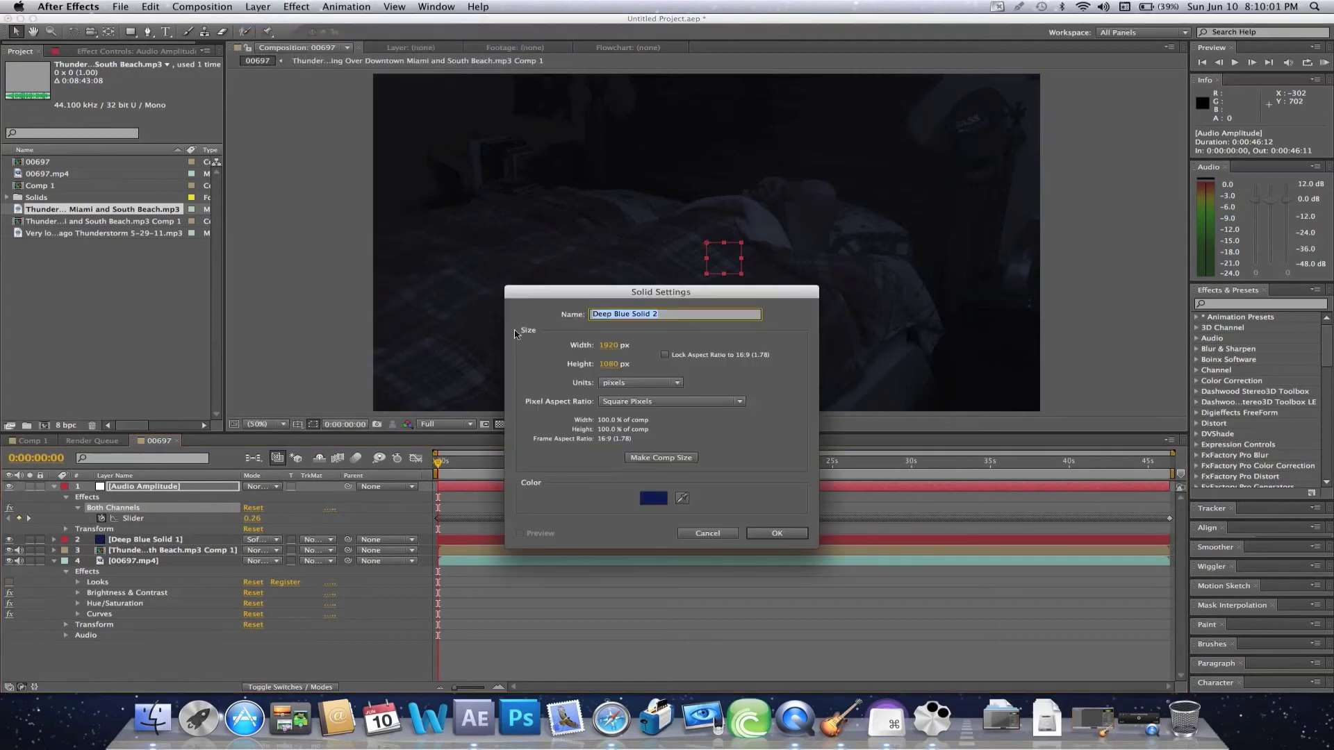
click(653, 499)
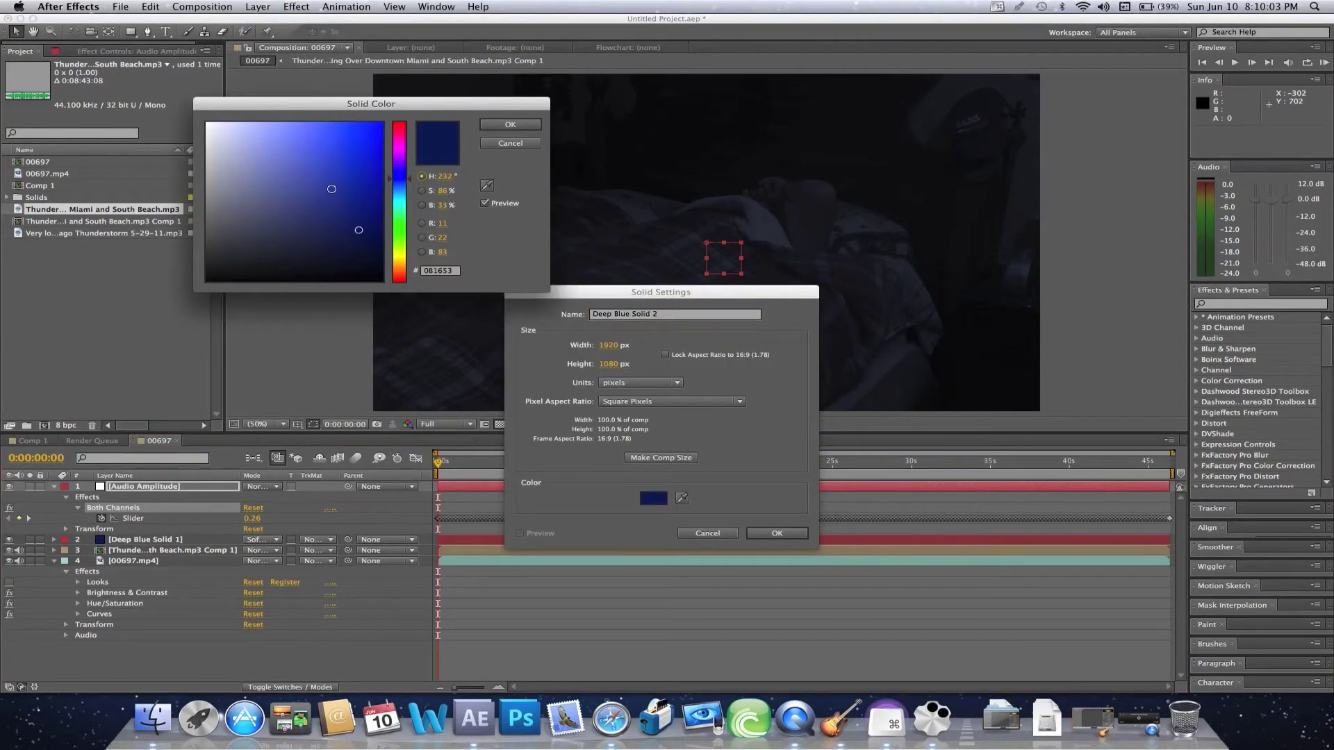
mouse_move(403, 169)
mouse_down()
mouse_move(403, 155)
mouse_move(359, 160)
mouse_move(331, 185)
mouse_move(308, 172)
mouse_up()
click(372, 166)
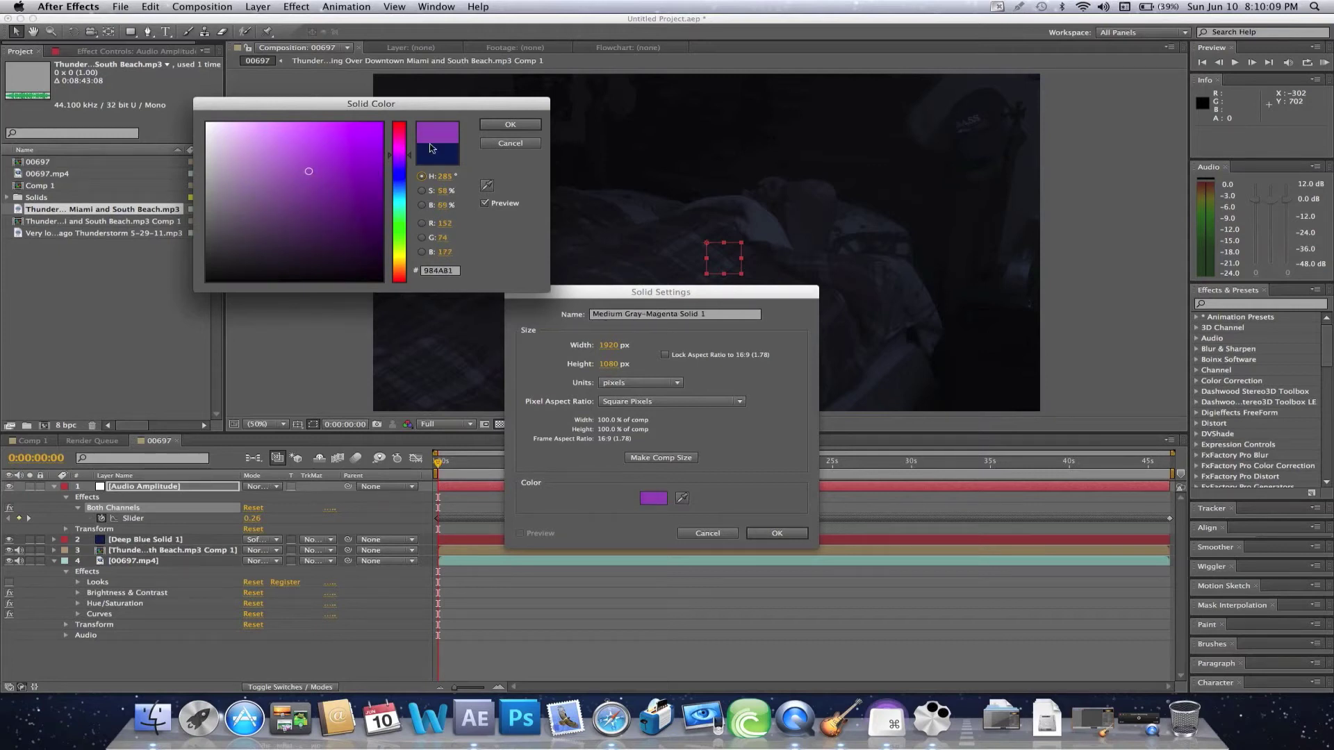
click(510, 125)
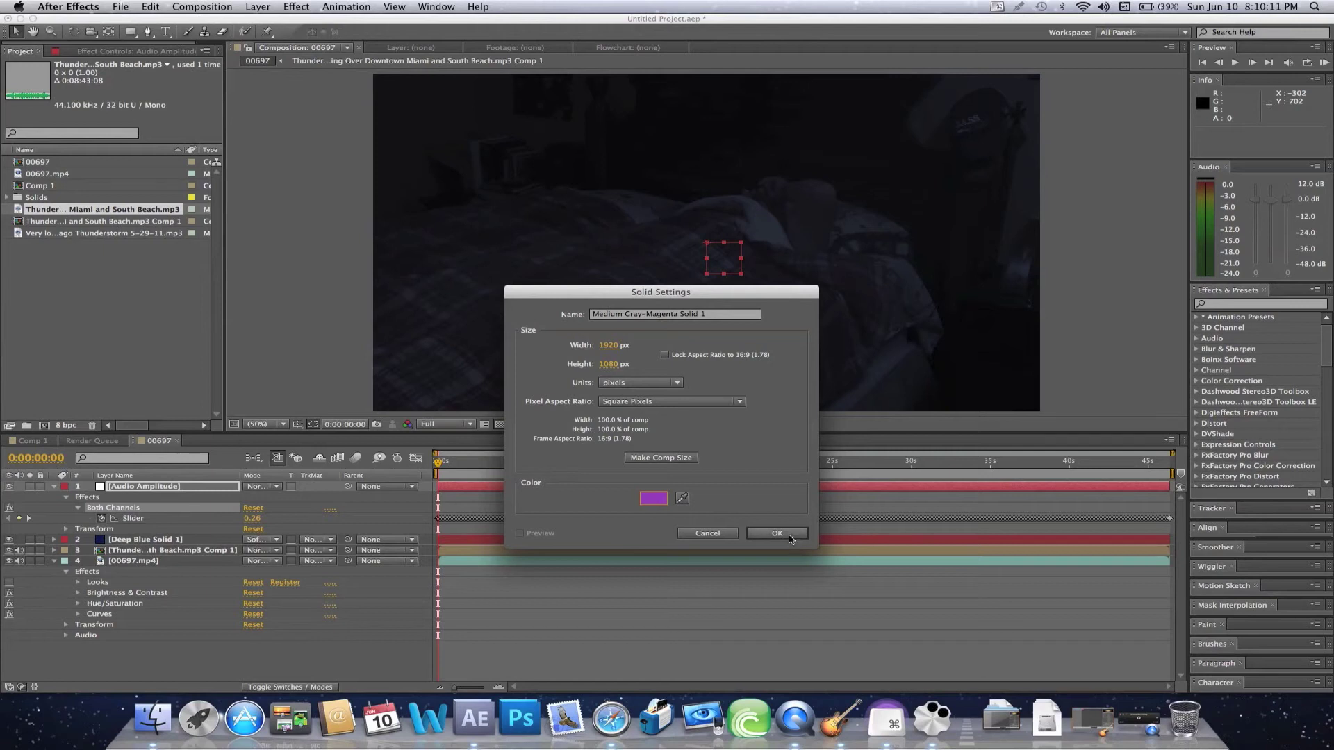
- Add the purple solid and link its Opacity expression to the Both Channels Slider
click(790, 538)
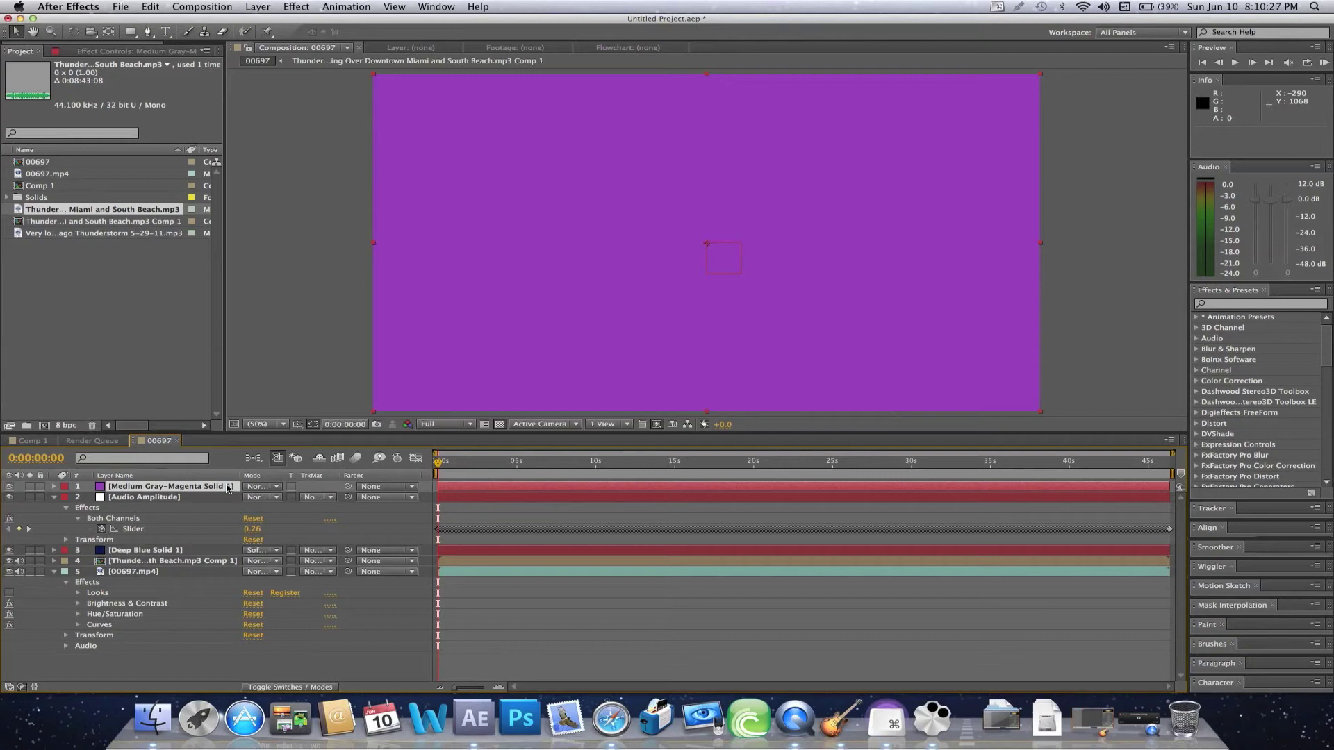
key(t)
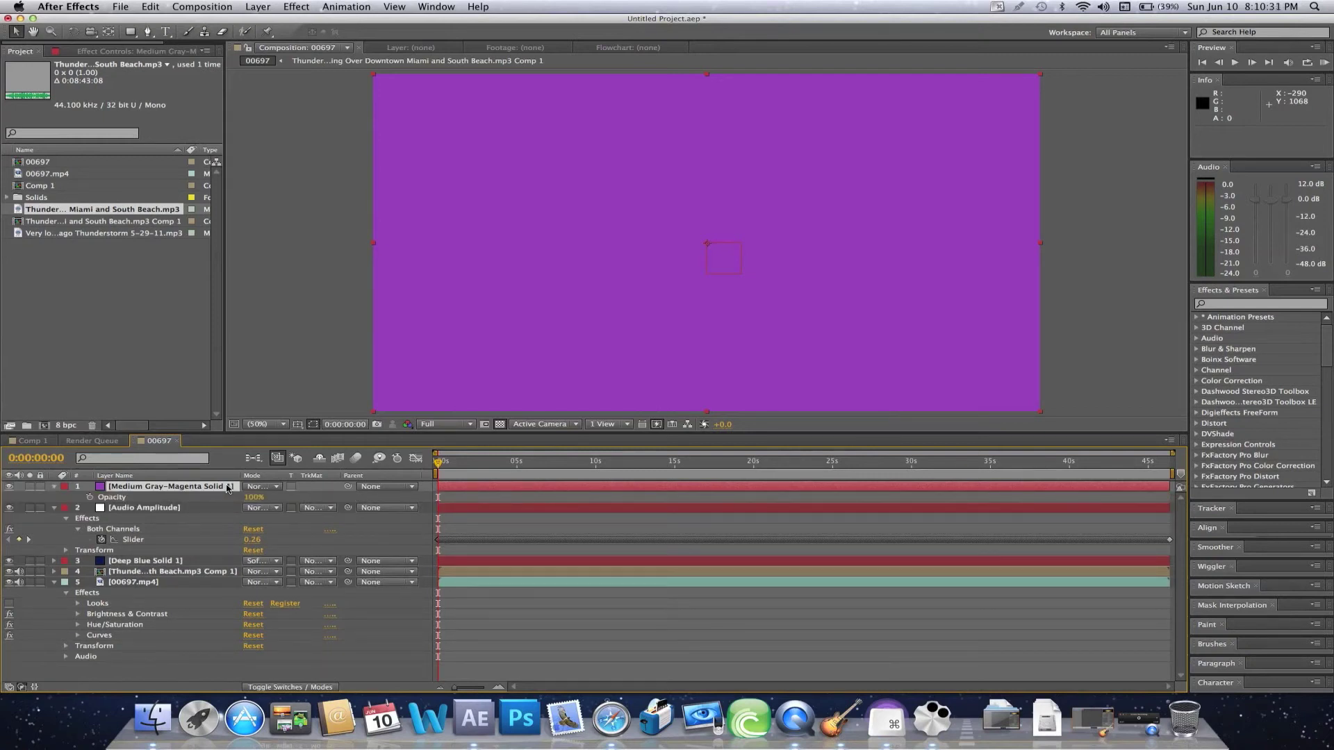
click(90, 498)
alt+click(91, 499)
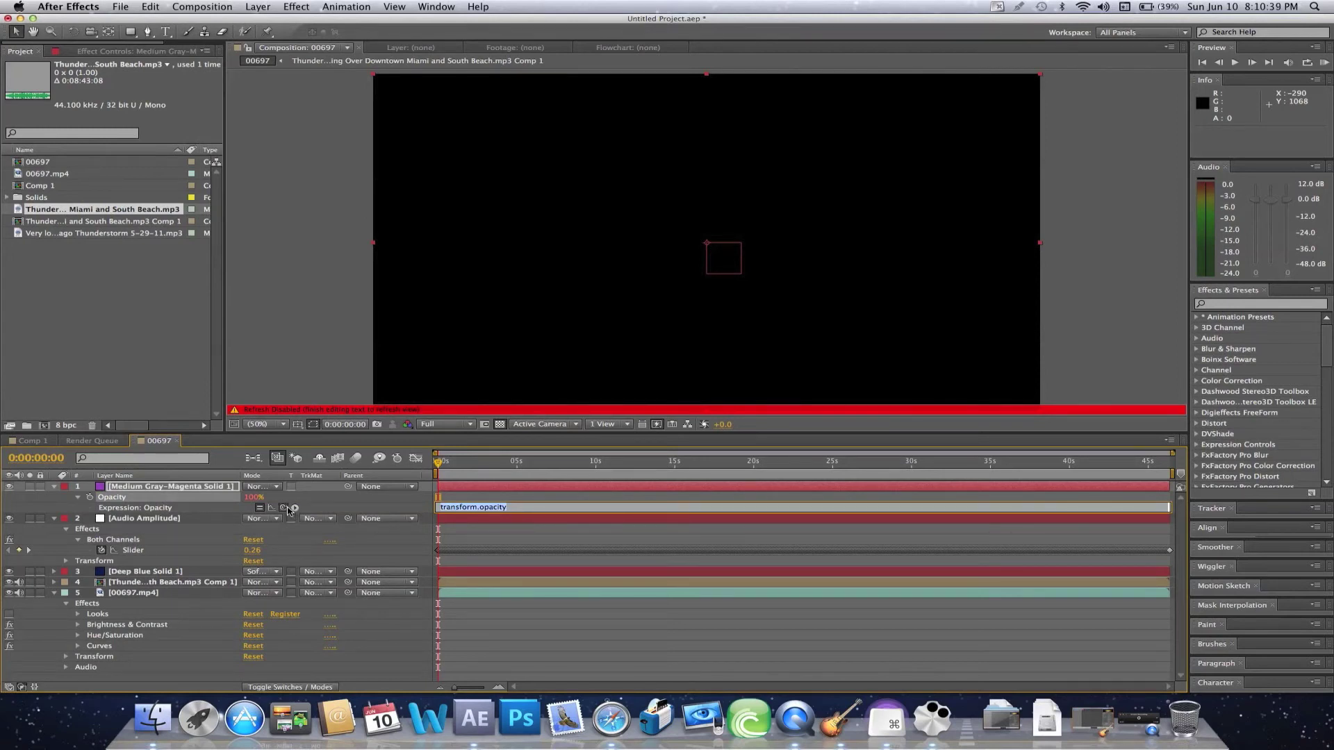
drag(287, 512, 147, 554)
click(530, 547)
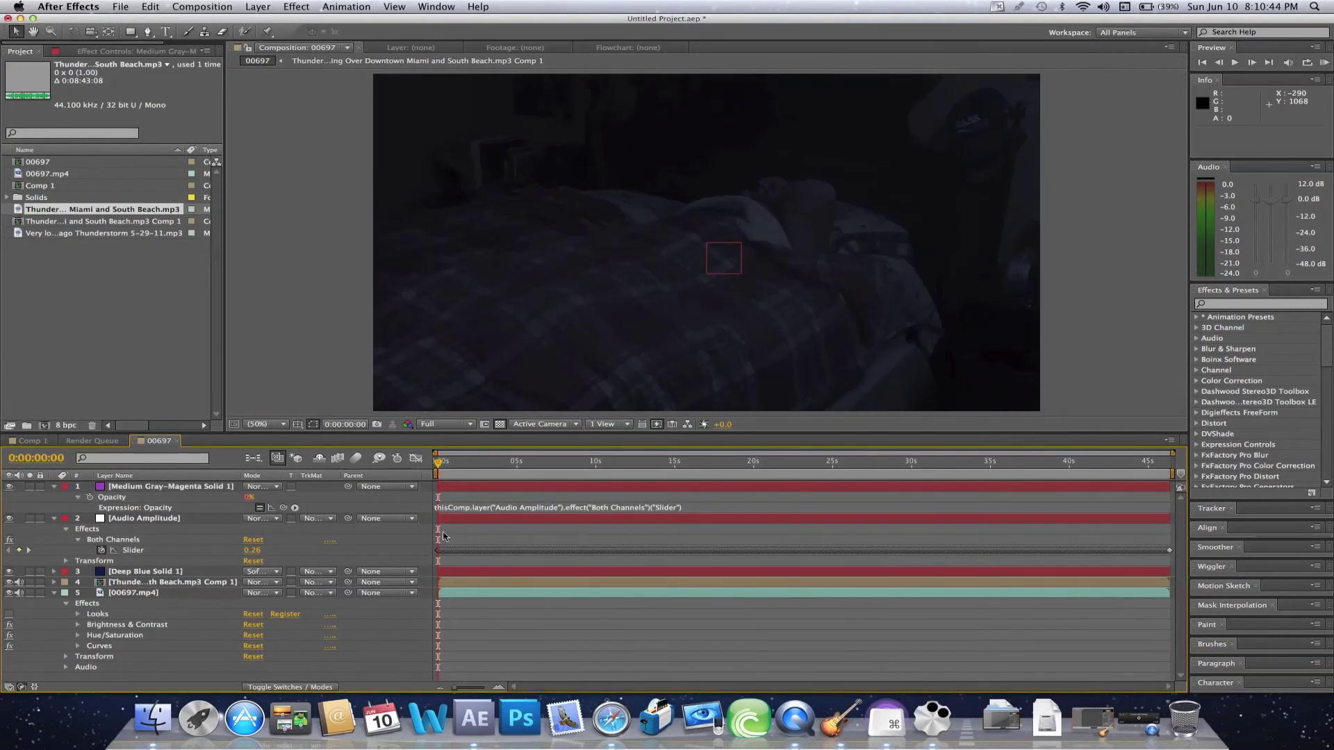
- Switch between the Audio Amplitude and solid layers, then jump to 0:00:02:10 to check the flash
click(176, 519)
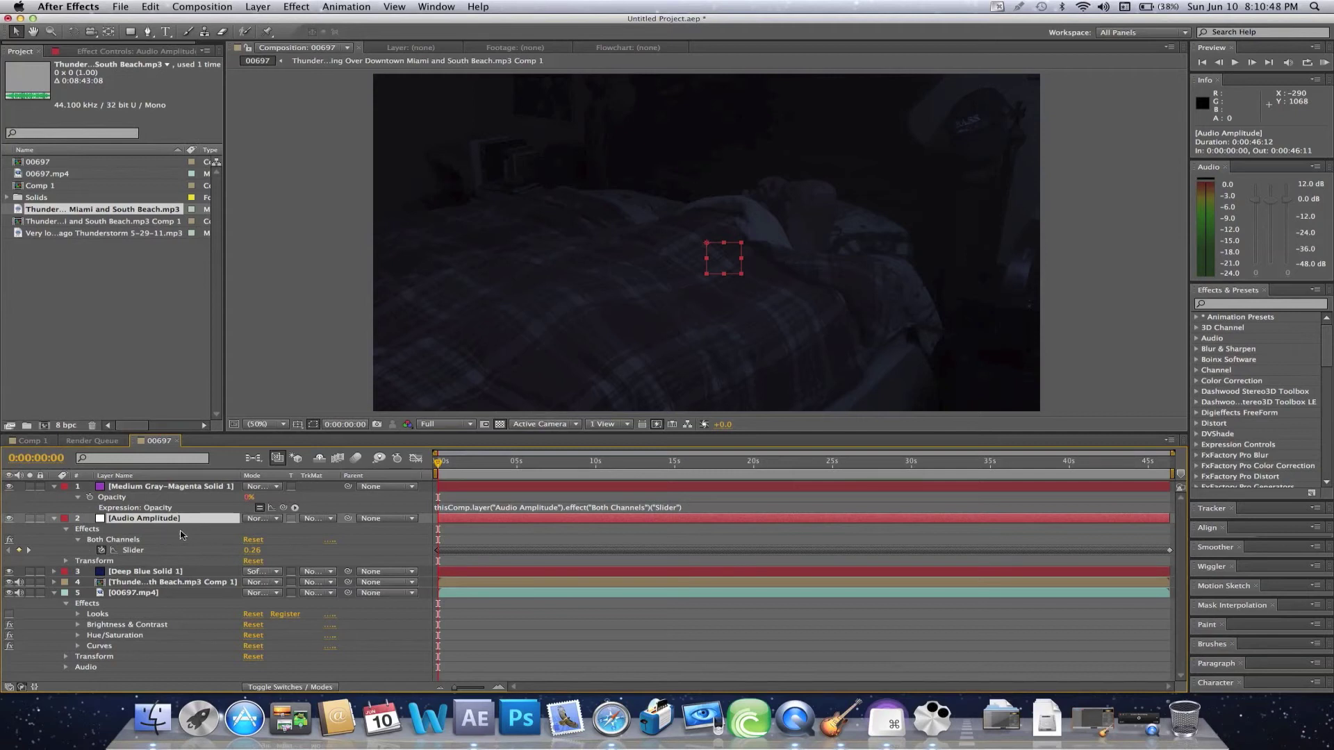
click(179, 487)
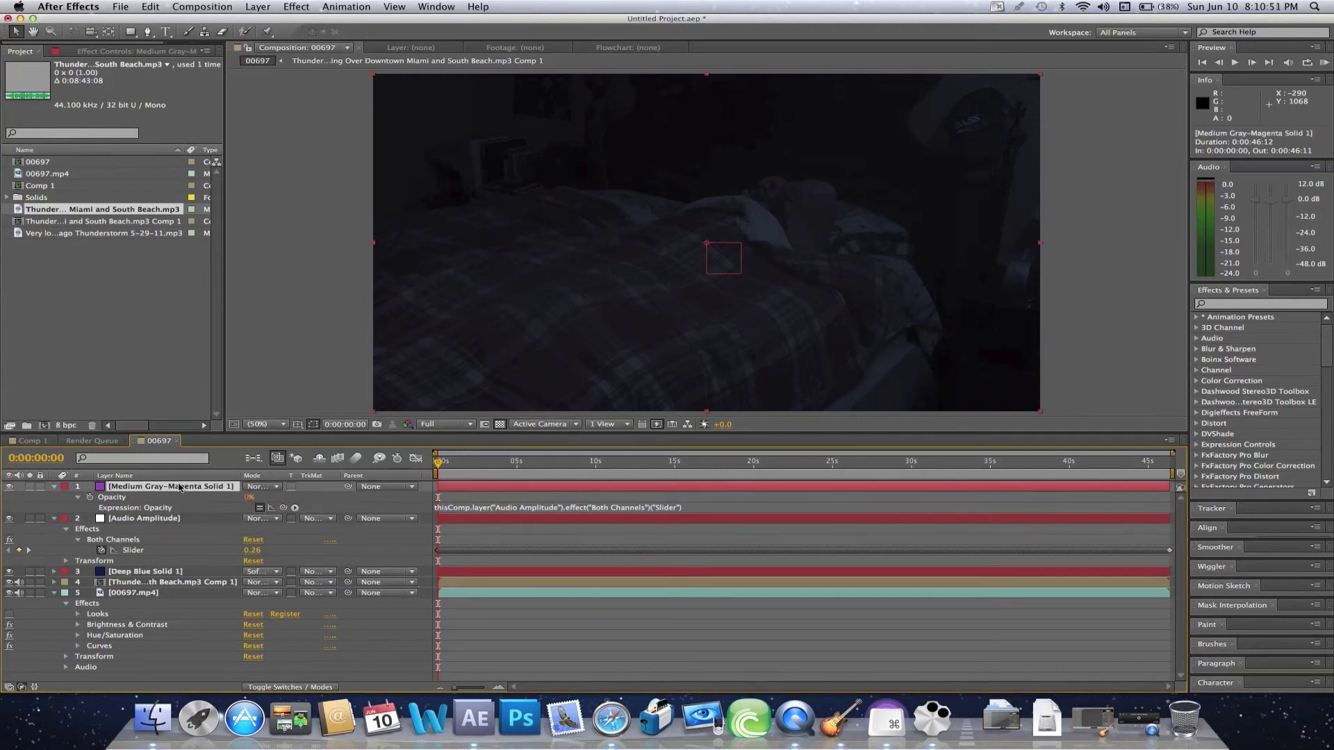
click(180, 521)
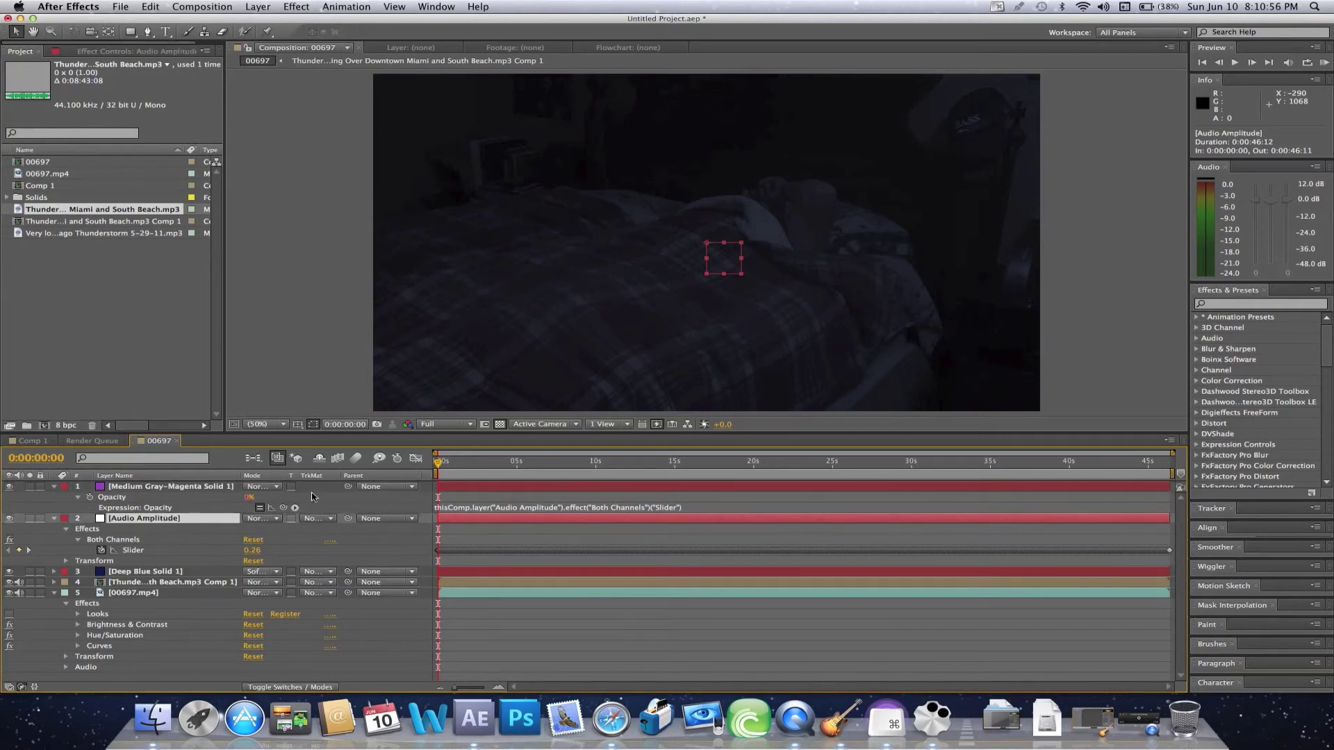
click(475, 462)
- Scrub through the flashes, stop at 0:00:01:24, select the purple solid and choose the Pen tool
drag(475, 465, 505, 462)
click(466, 464)
click(468, 490)
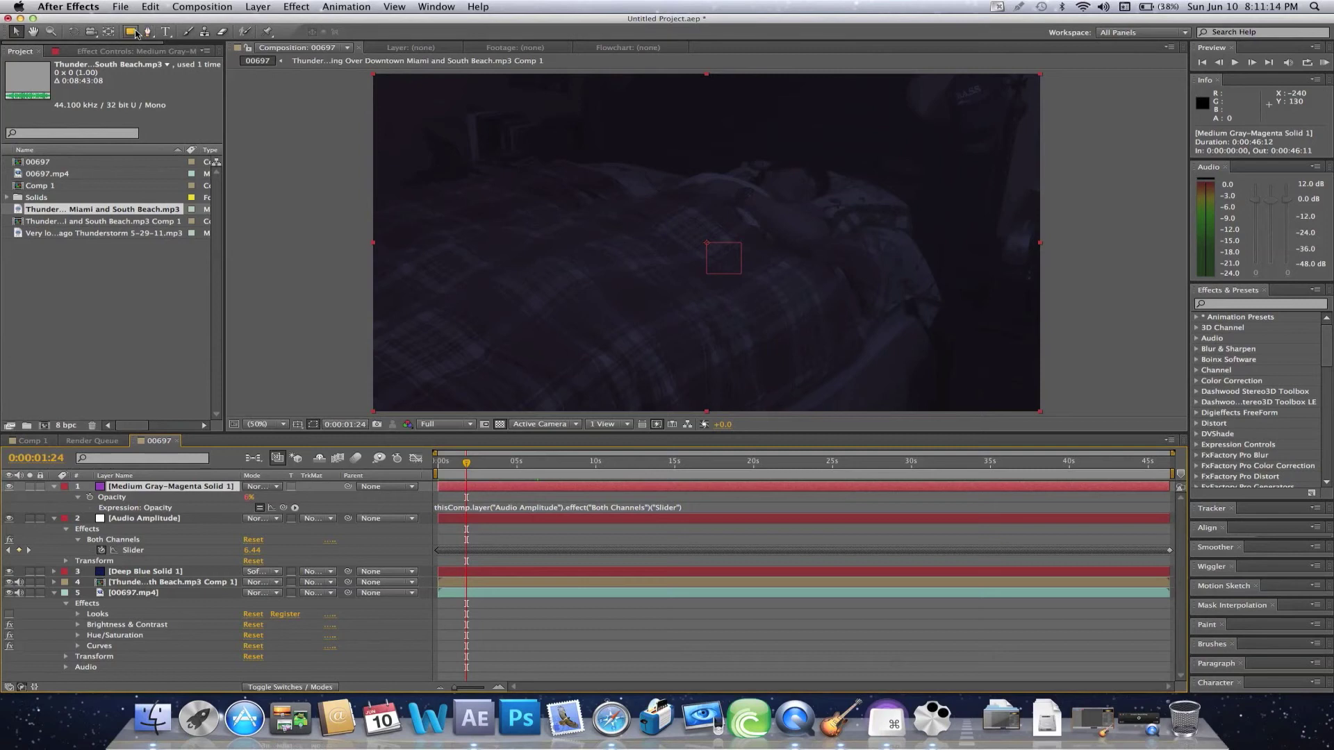
drag(147, 32, 174, 35)
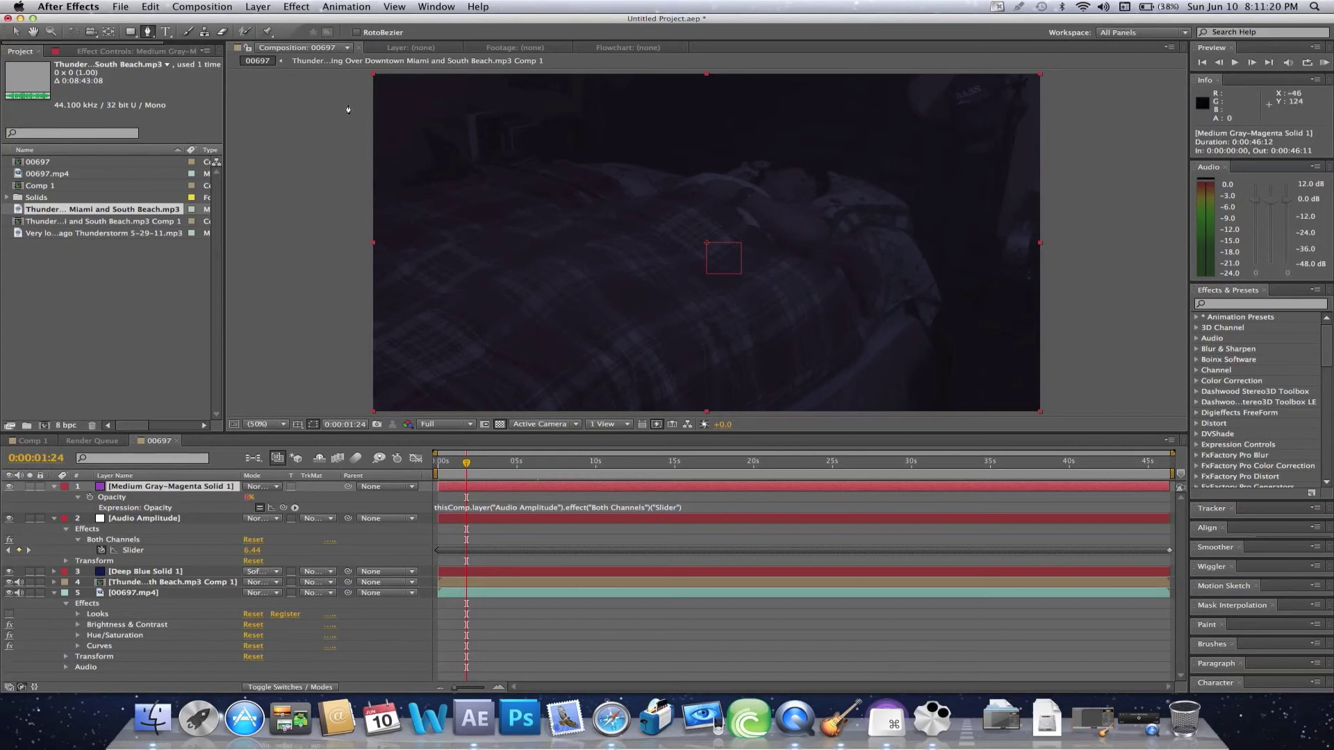
- Draw curved mask points around the frame, extending past the left edge
click(790, 71)
drag(968, 218, 967, 314)
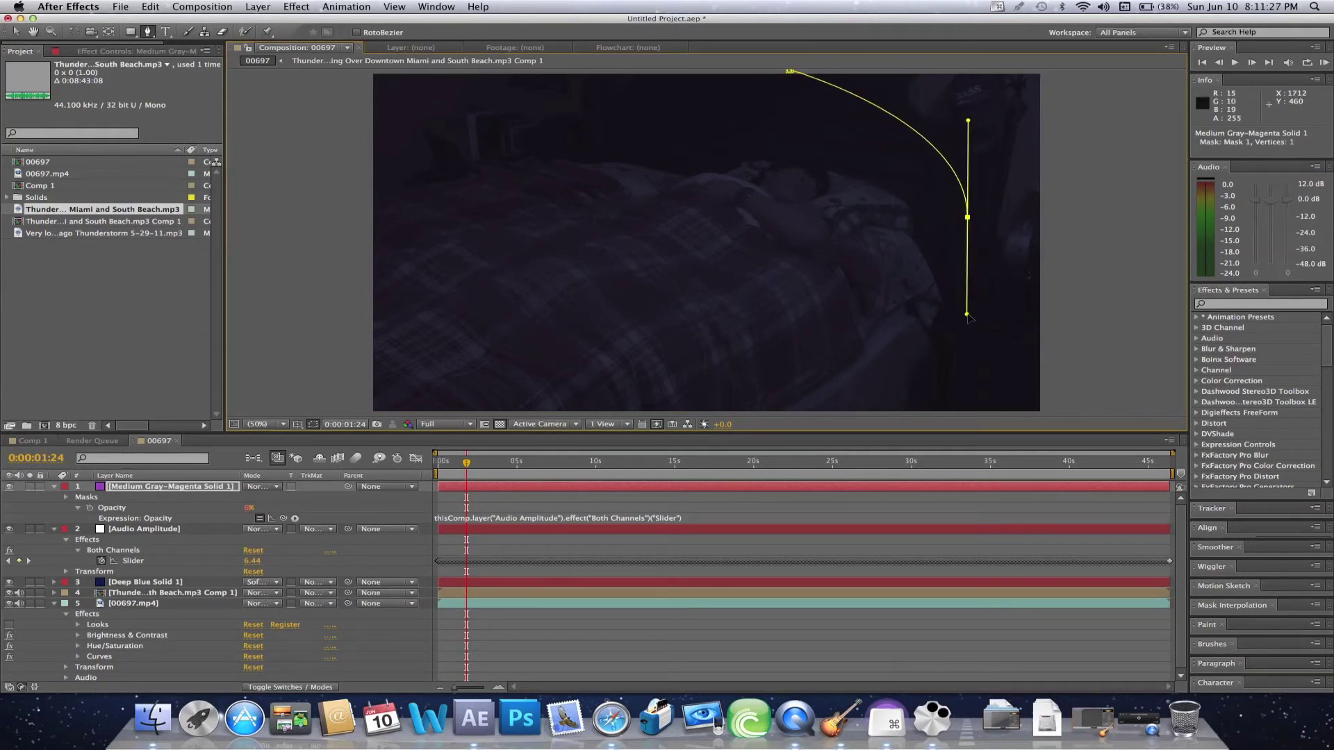
drag(763, 414, 672, 424)
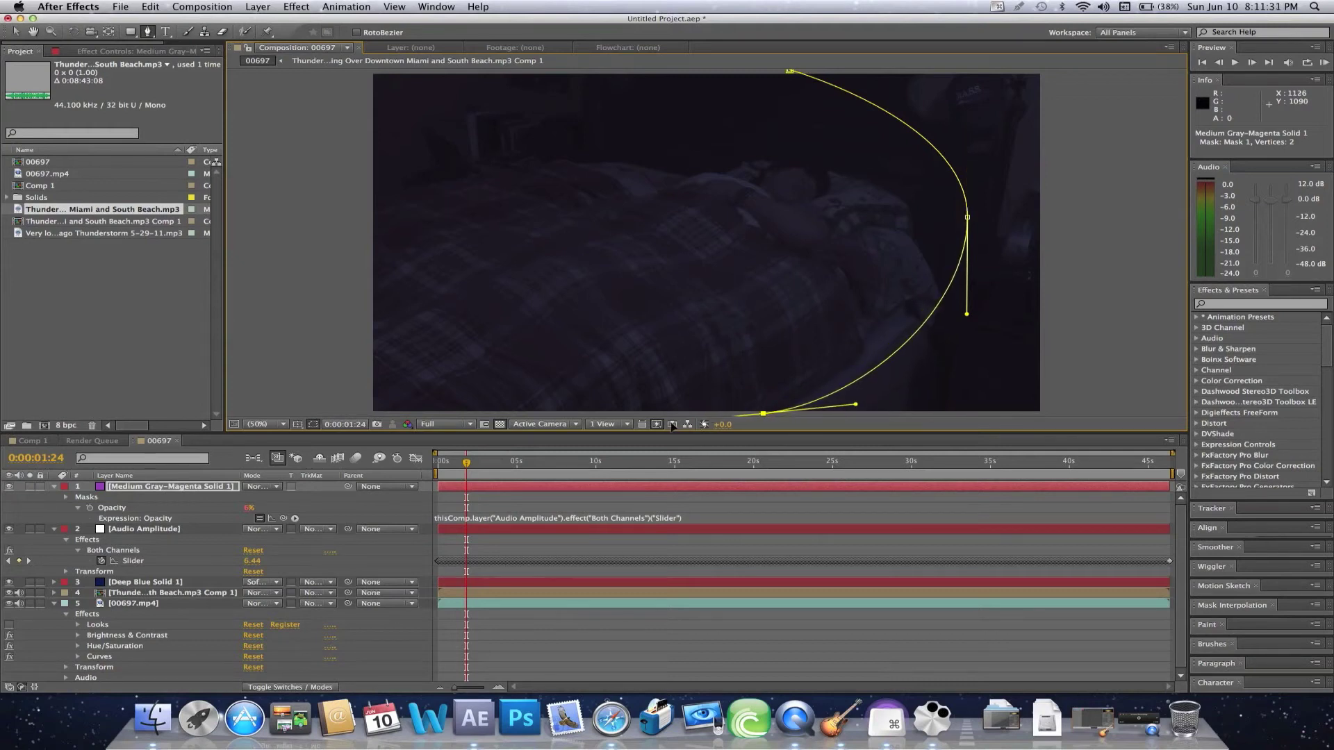
drag(289, 397, 282, 353)
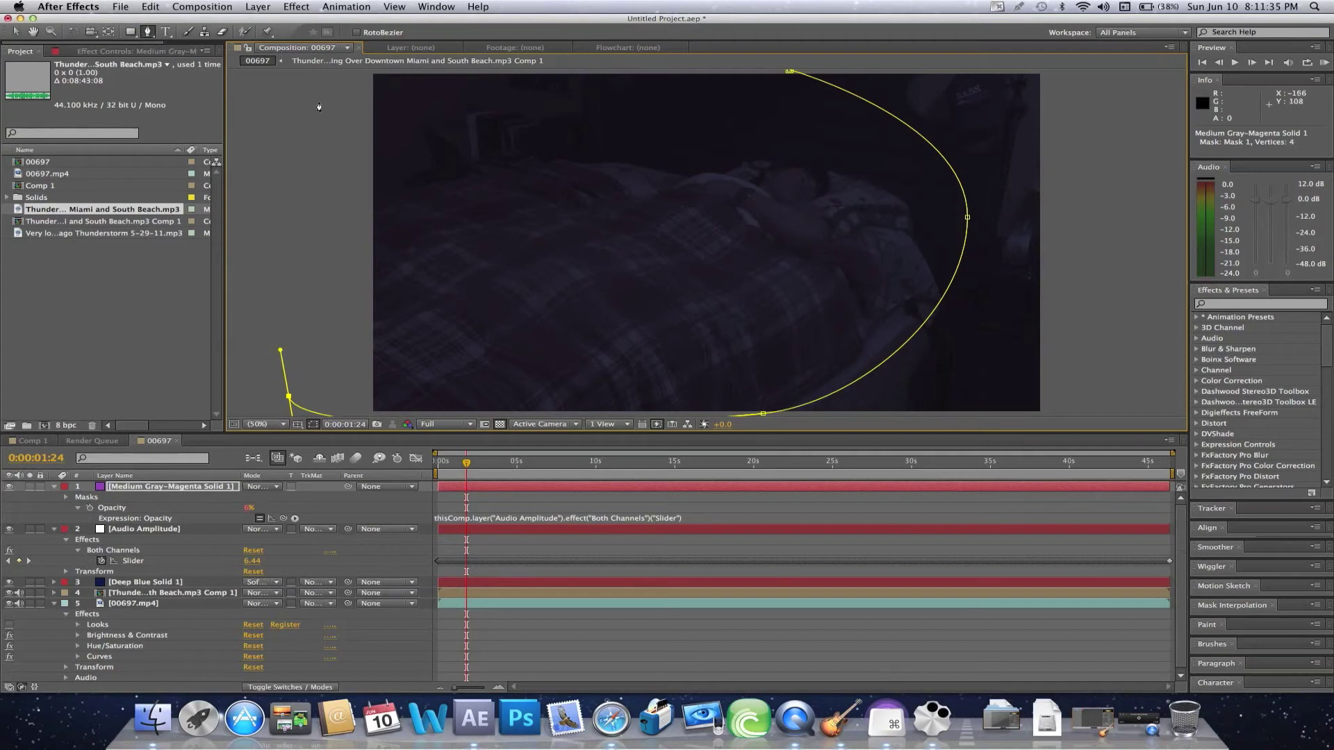
drag(293, 94, 358, 63)
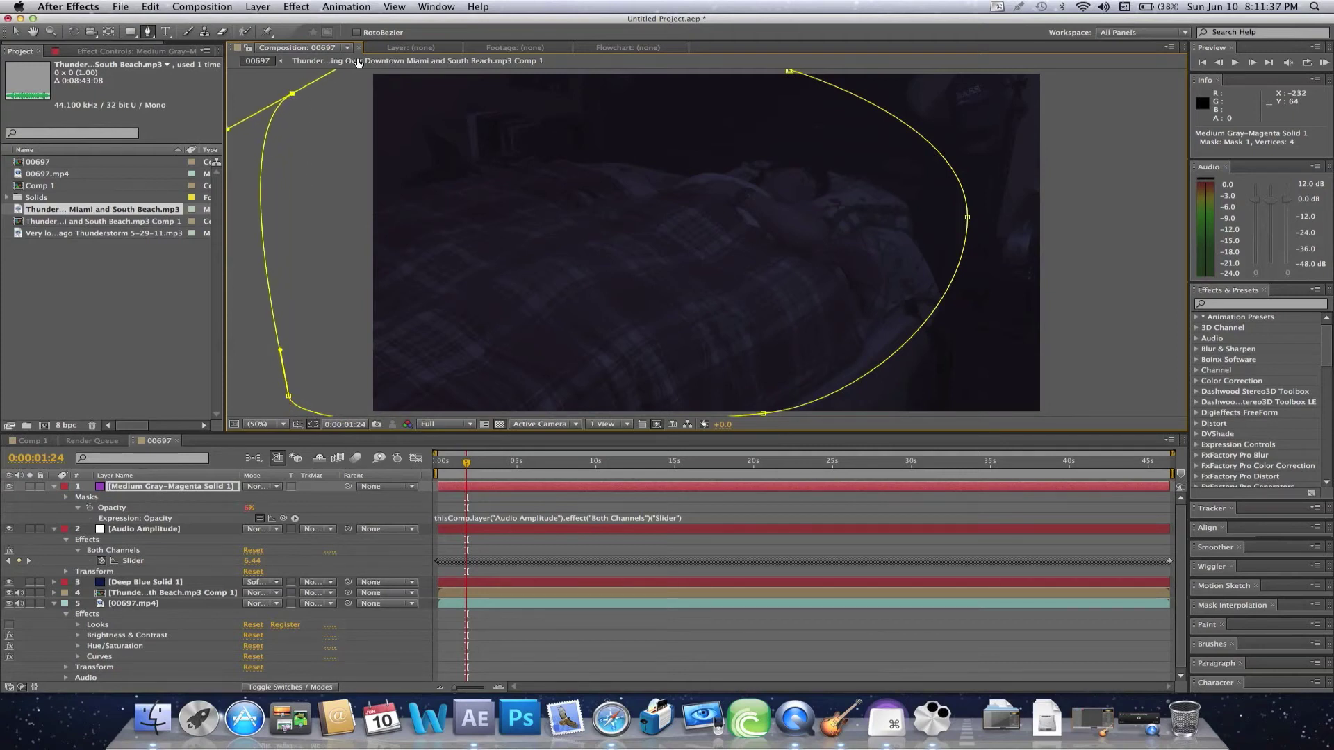
- At 6.25% zoom, close the mask shape, undoing a stray point and reshaping the top
click(267, 424)
click(275, 492)
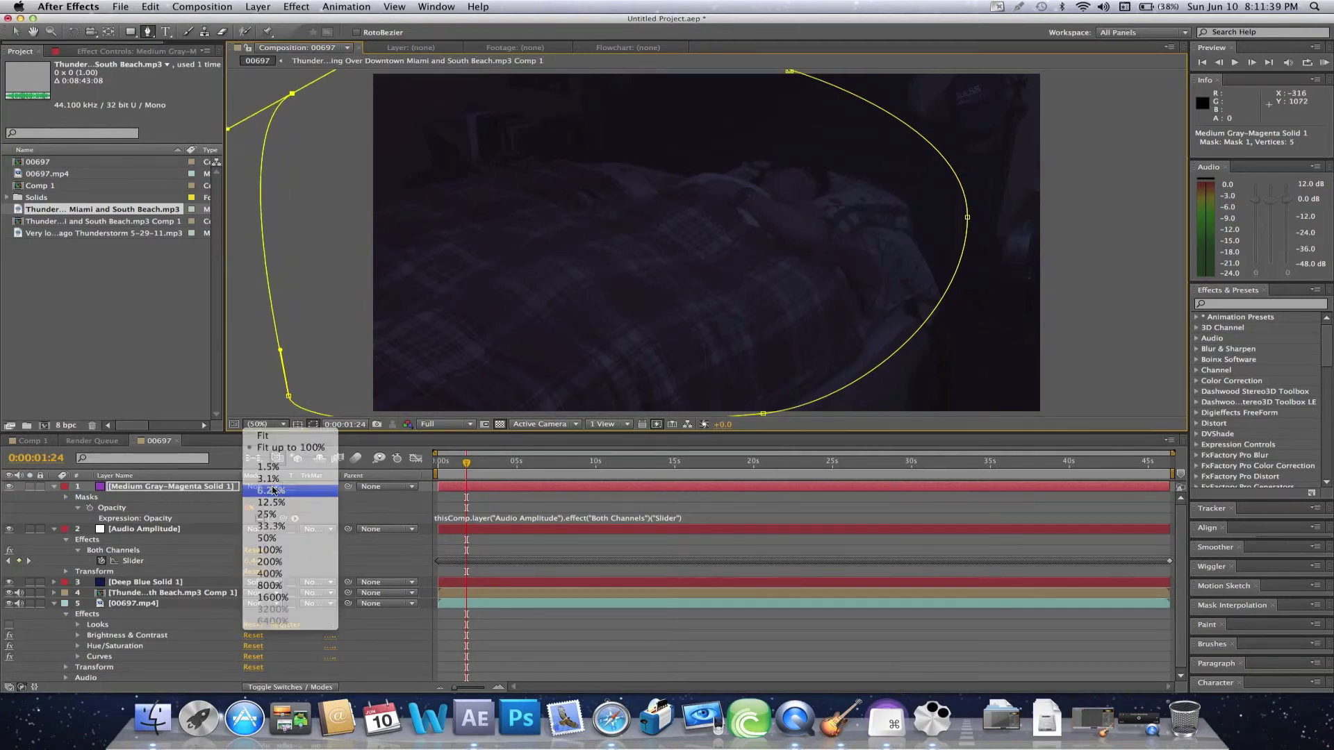
drag(706, 171, 738, 214)
click(151, 8)
click(156, 23)
drag(708, 206, 724, 217)
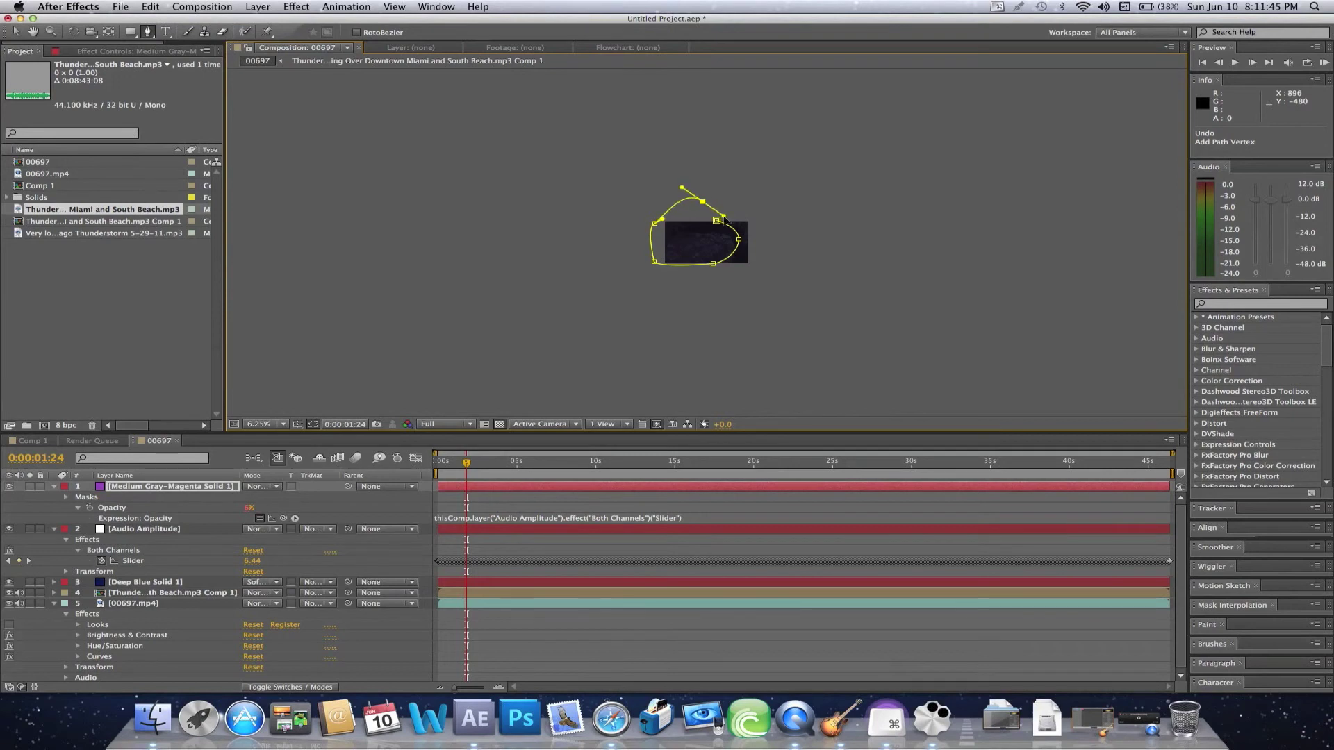
- Return the view to 50% and reveal the solid's Mask Feather property
click(259, 424)
click(267, 554)
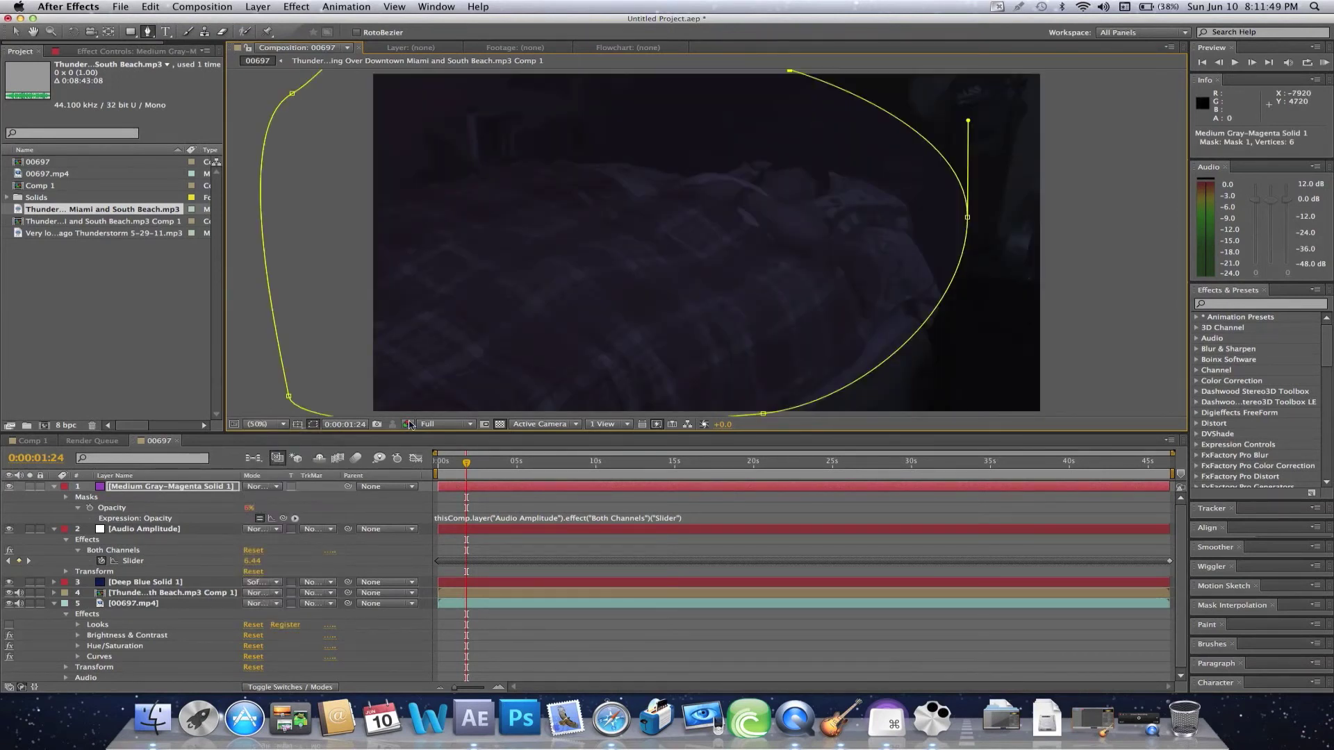
click(162, 488)
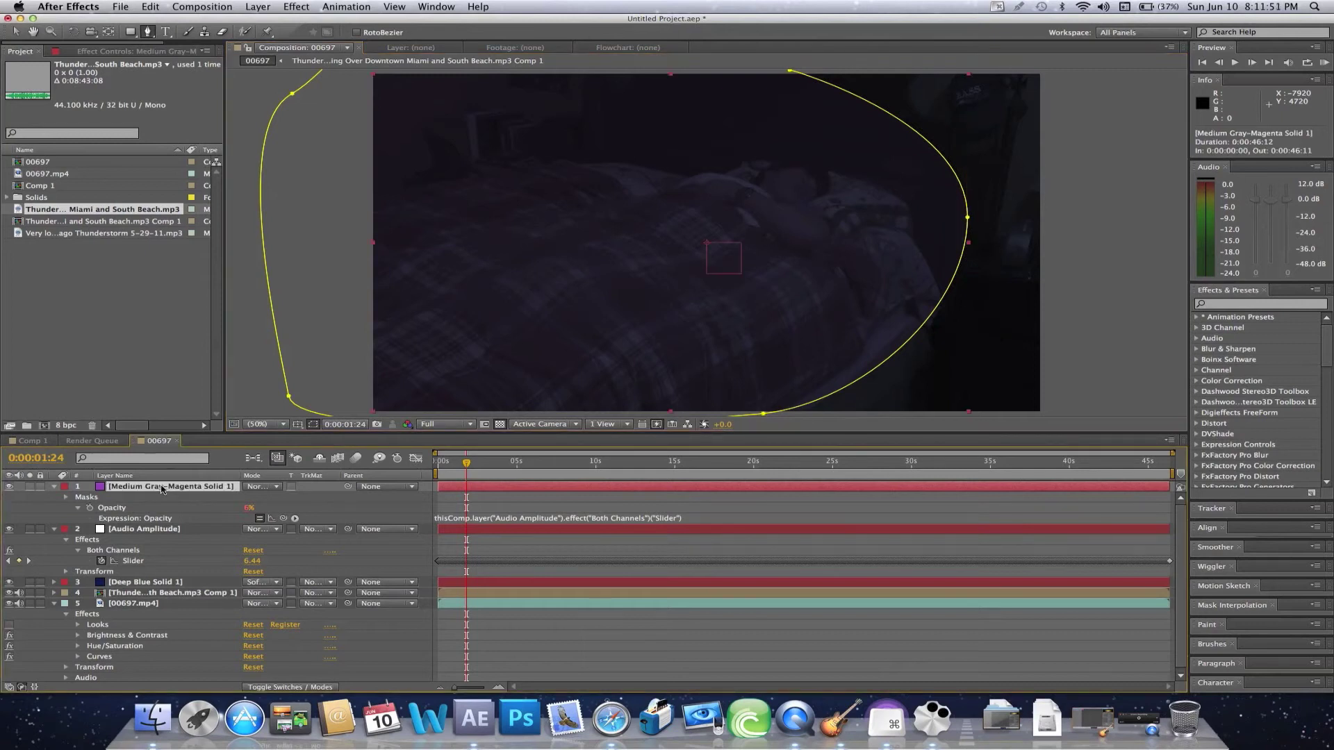
key(t)
key(f)
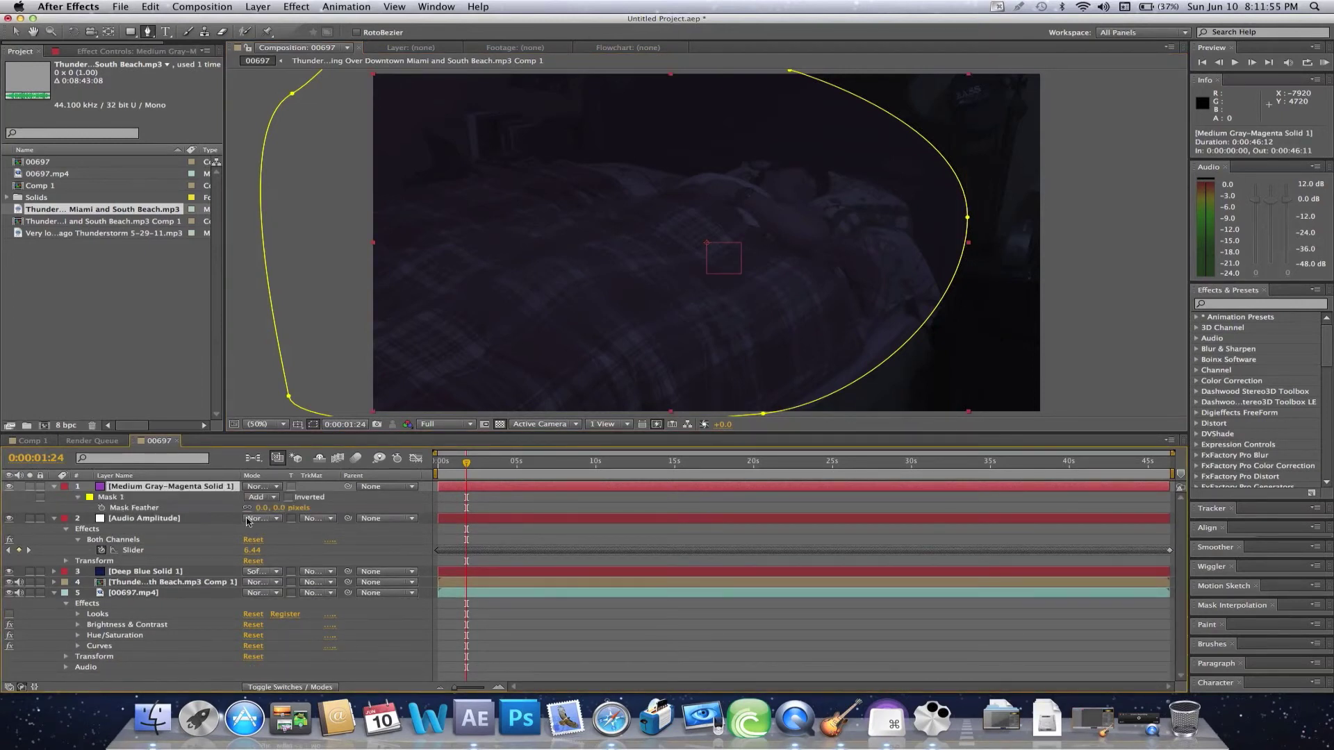
- Feather Mask 1 to 117 pixels and scrub forward to preview the flash
drag(262, 510, 326, 500)
click(502, 487)
drag(478, 470, 561, 456)
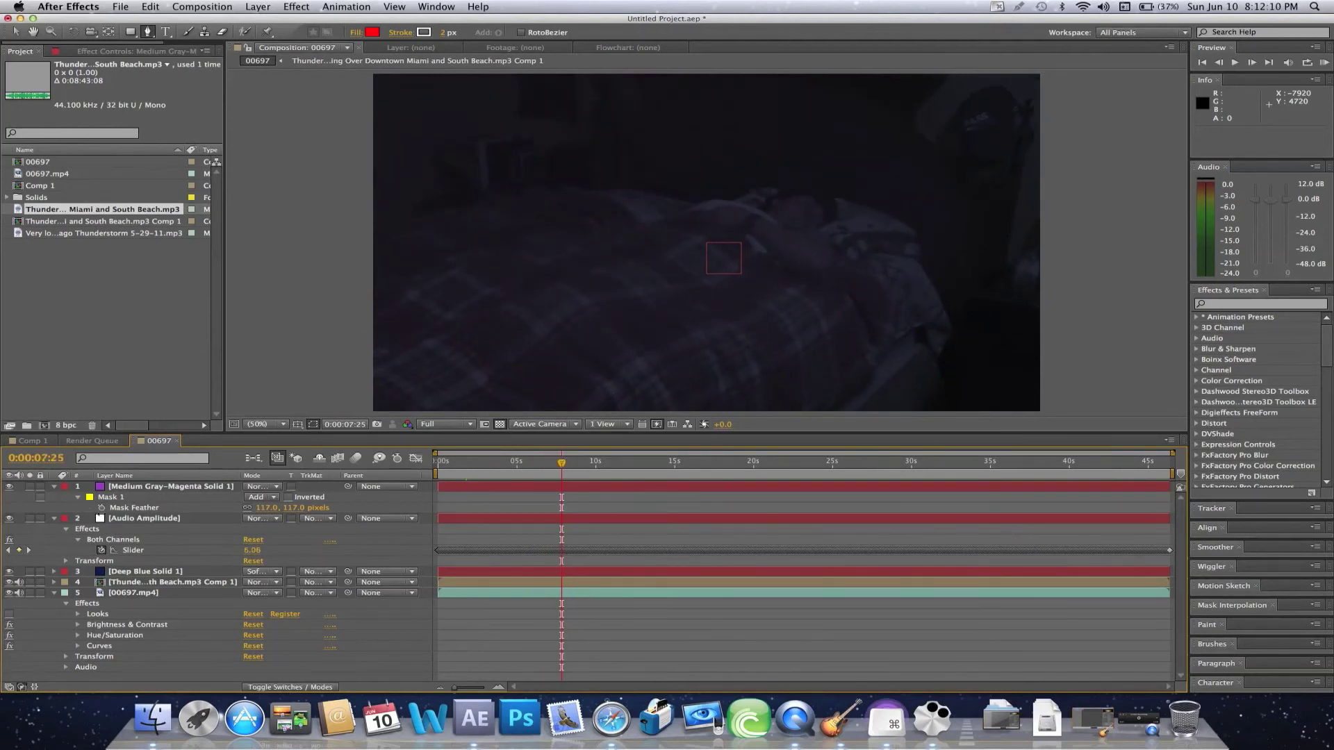
- Set Mask 1's expansion to -49 pixels
click(78, 498)
click(78, 499)
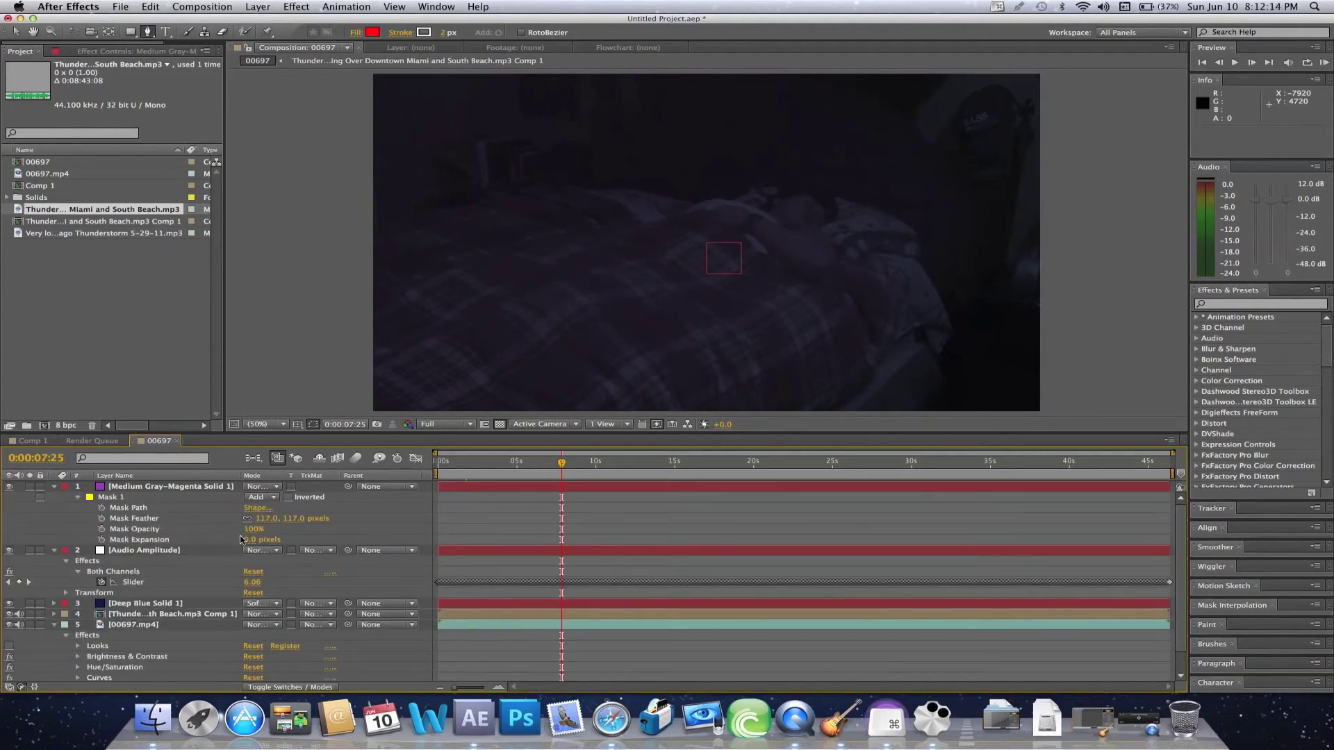
drag(250, 539, 240, 539)
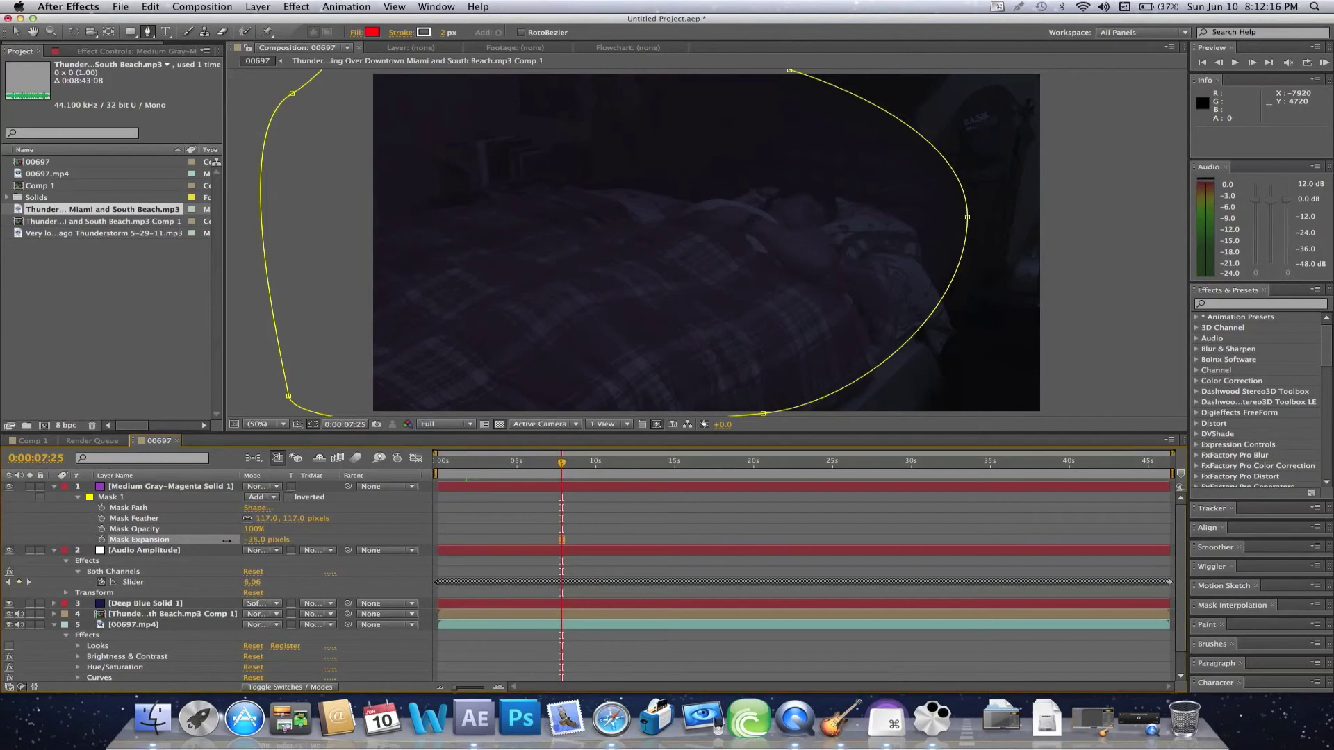
- Deselect the solid and scrub to later frames of the footage
click(595, 512)
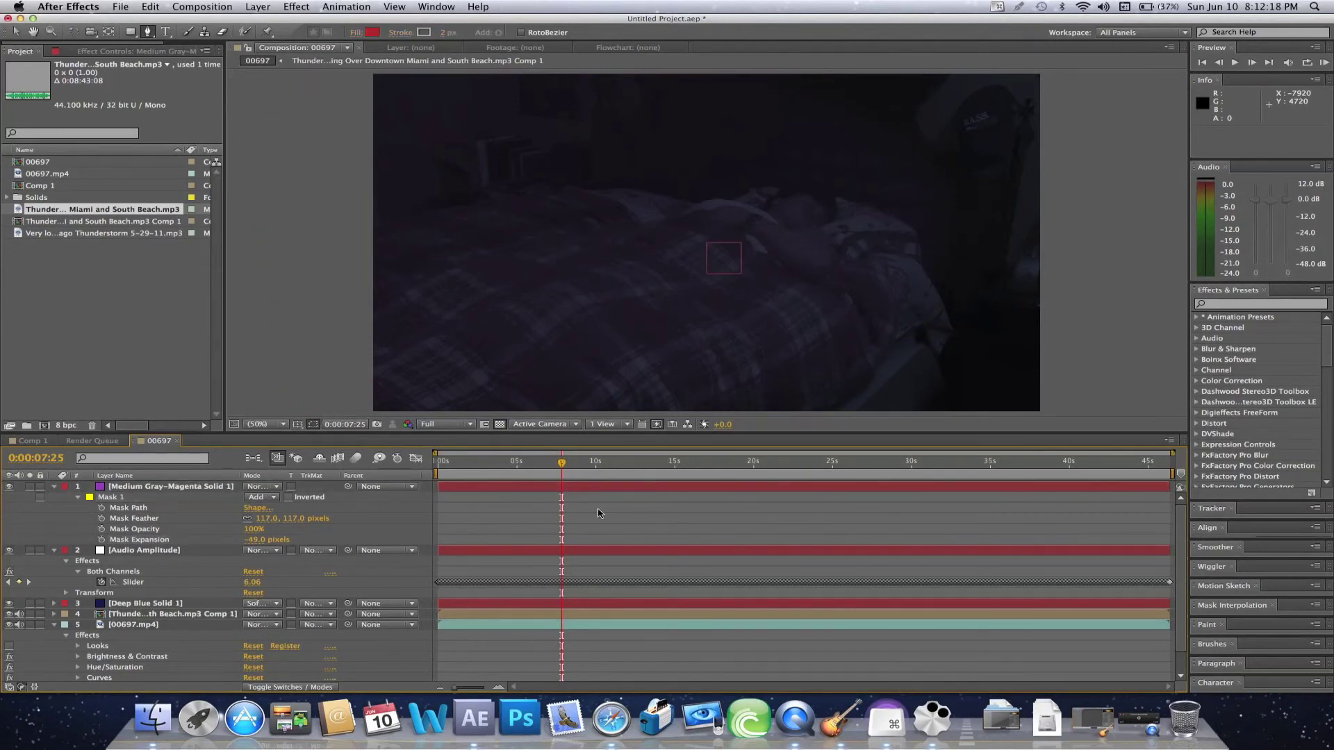
click(598, 472)
drag(598, 472, 637, 466)
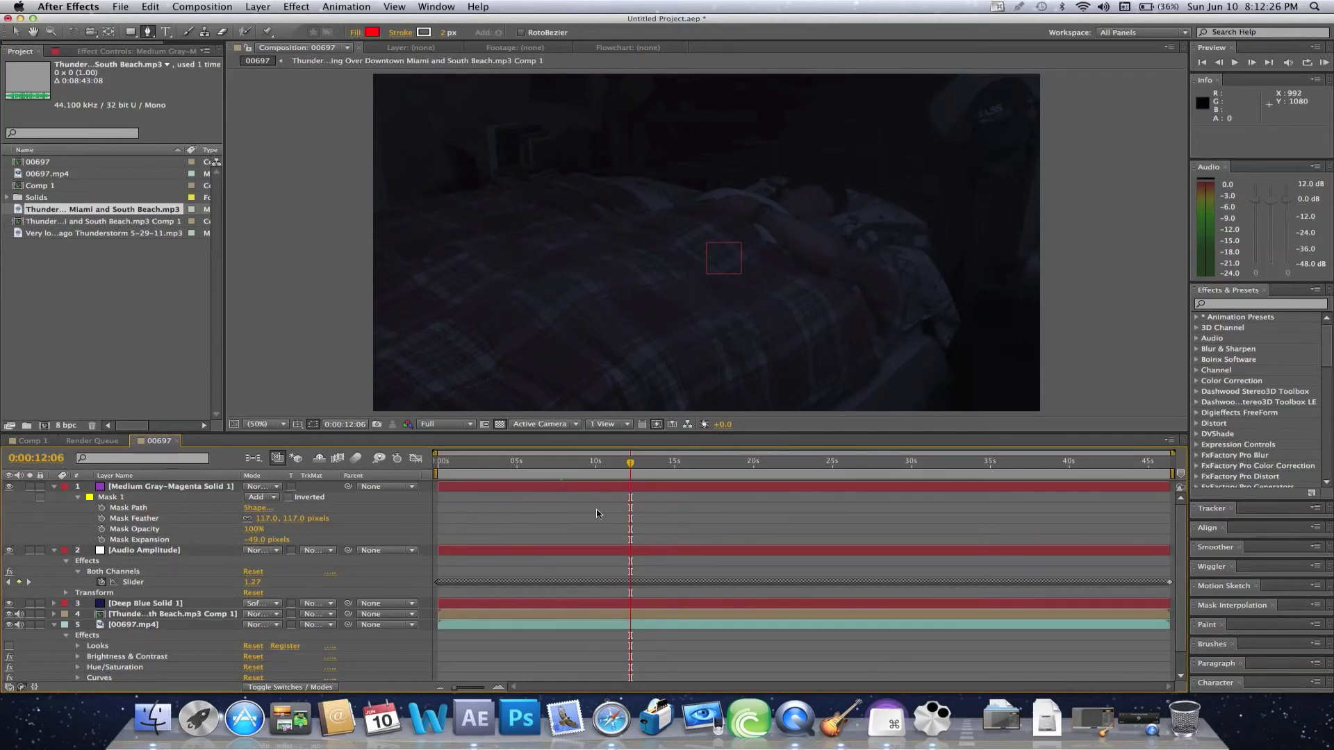
drag(684, 474, 654, 478)
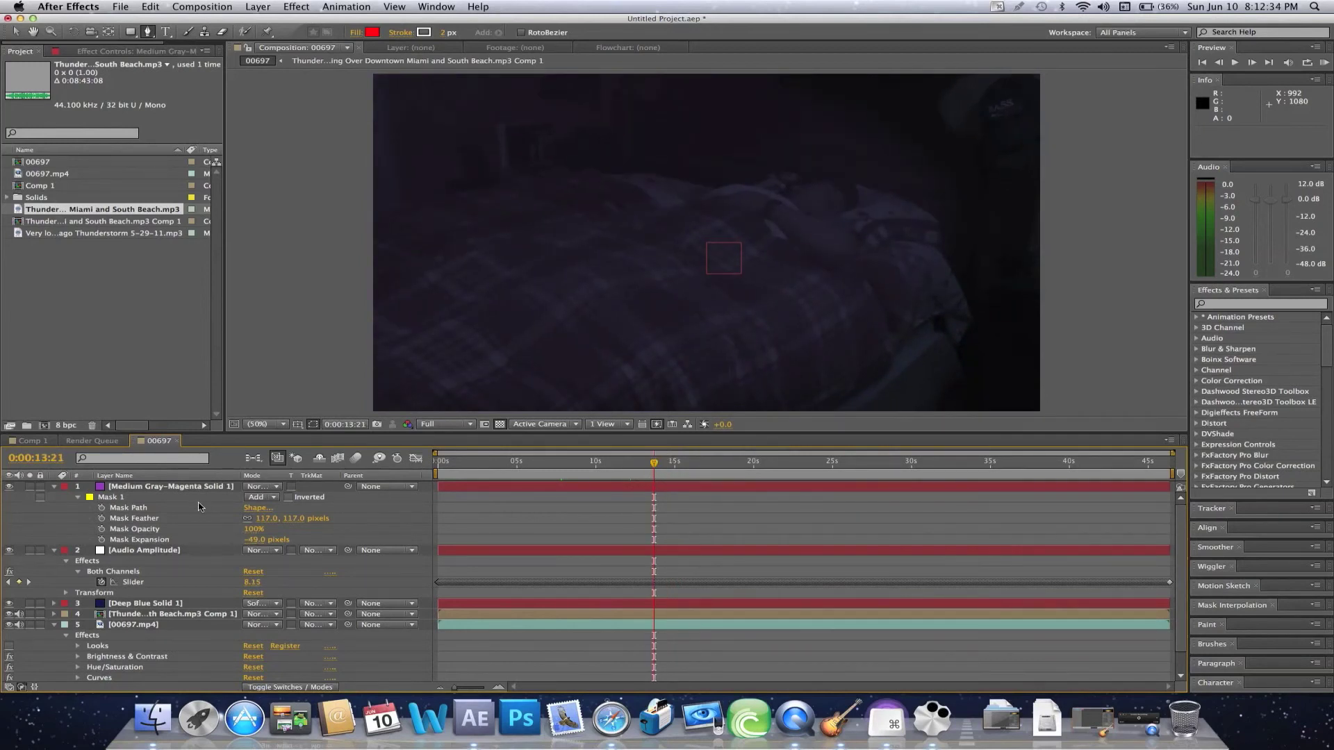
- Paste an expression linking the solid's opacity to the Audio Amplitude slider, multiplied by 2
click(148, 489)
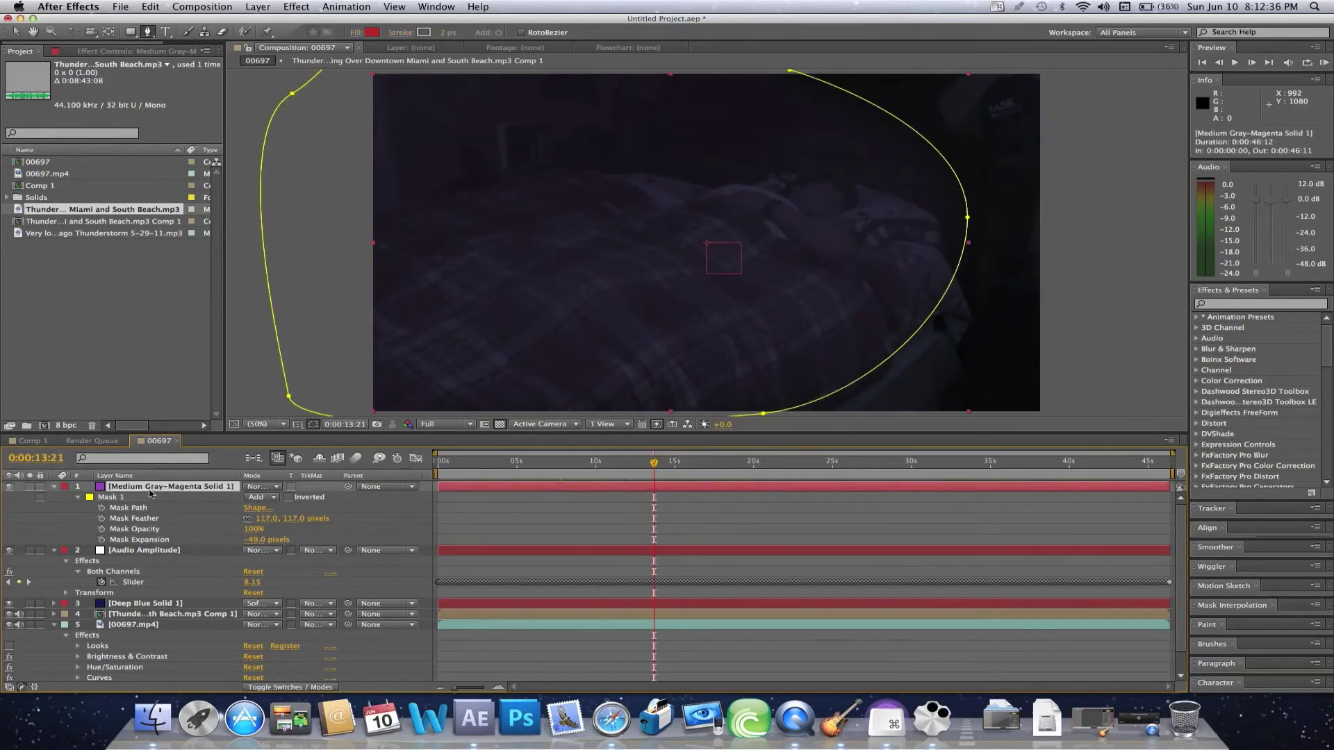
key(t)
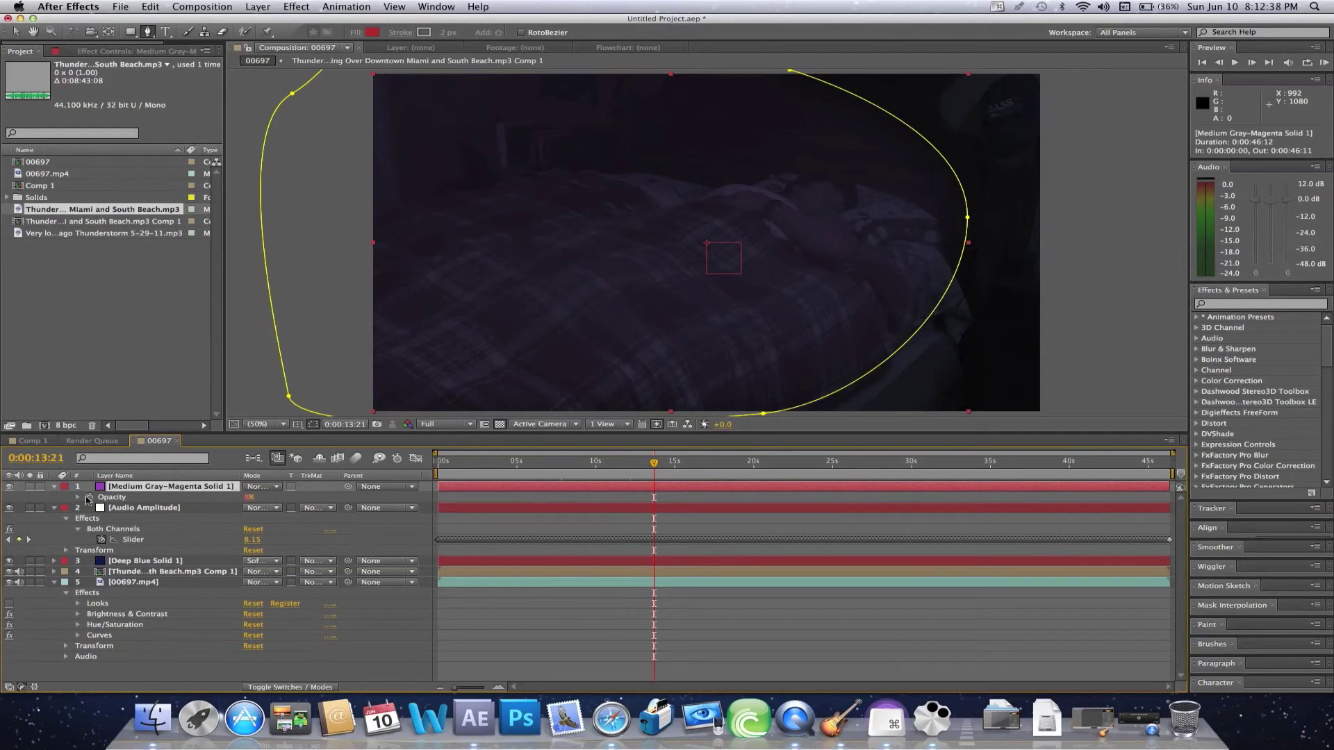
text(thisComp.layer("Audio Amplitude").effect("Both Channels")("Slider"))
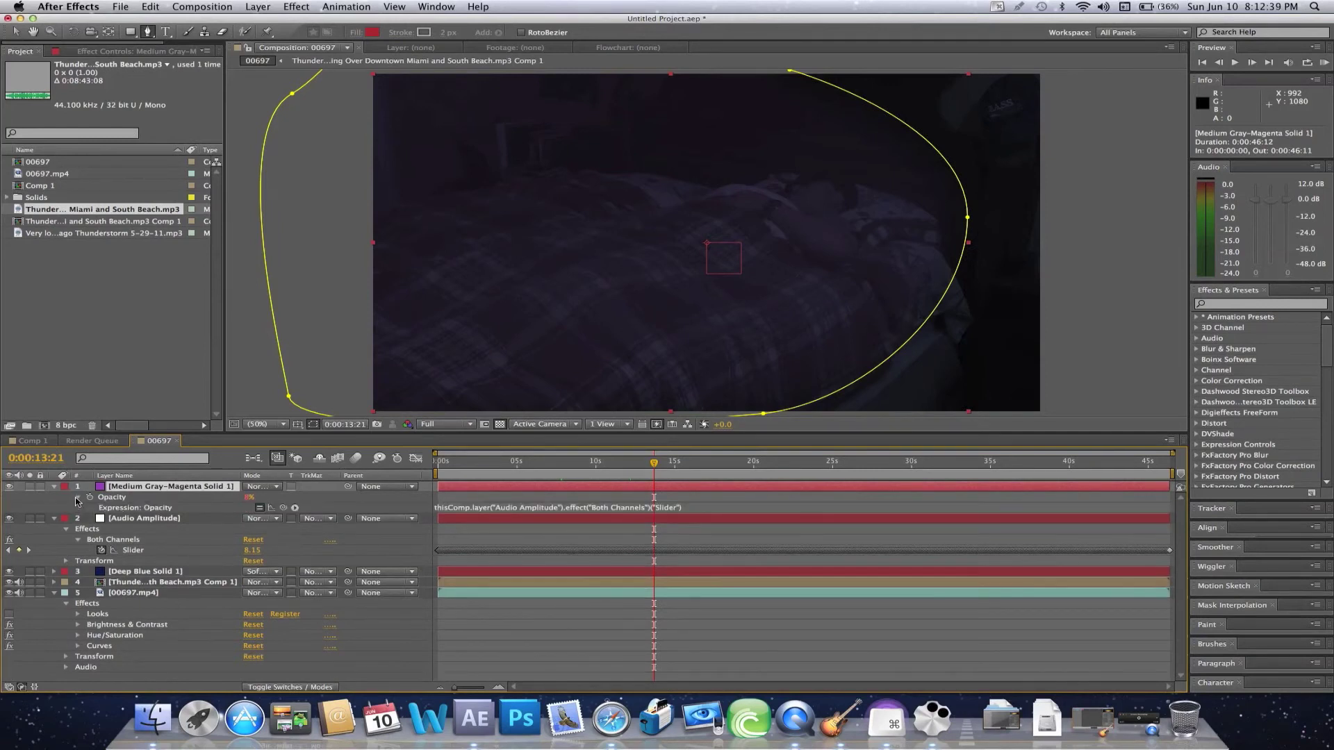
click(662, 508)
click(690, 507)
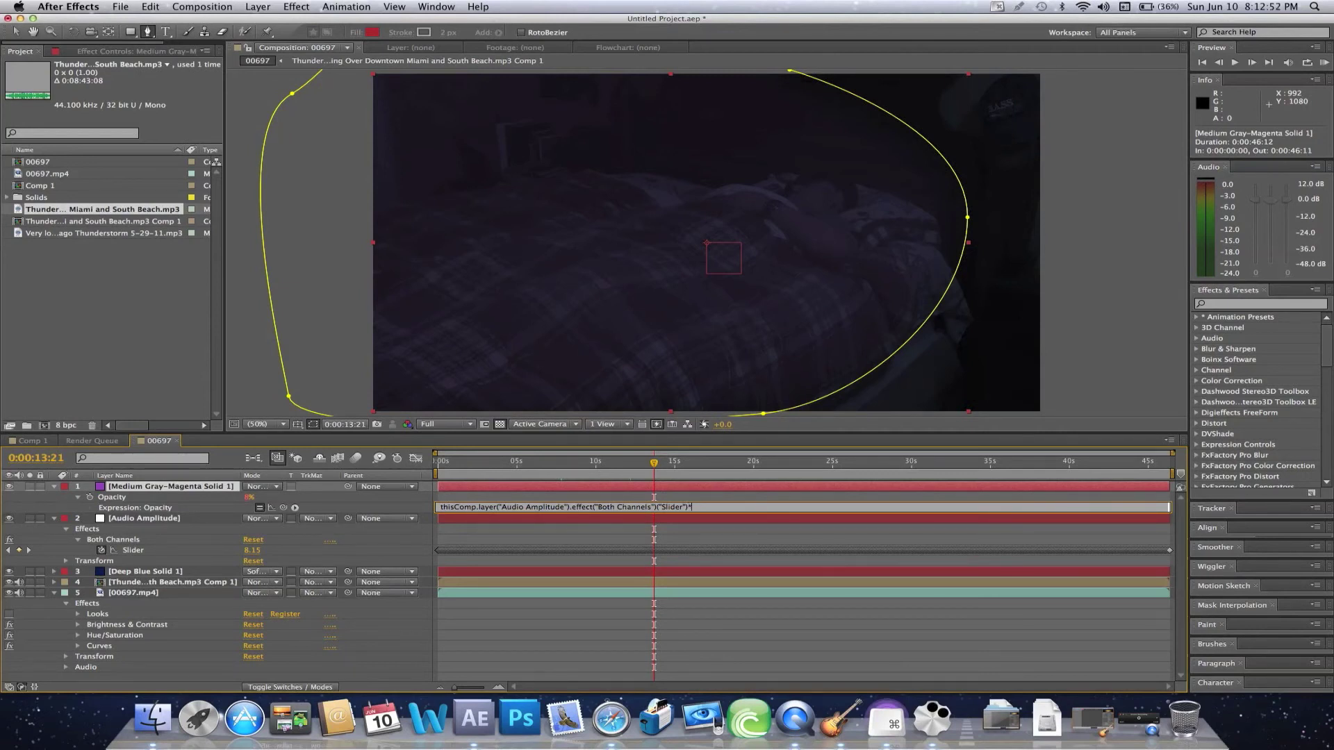
text(13:)
text(2)
click(727, 518)
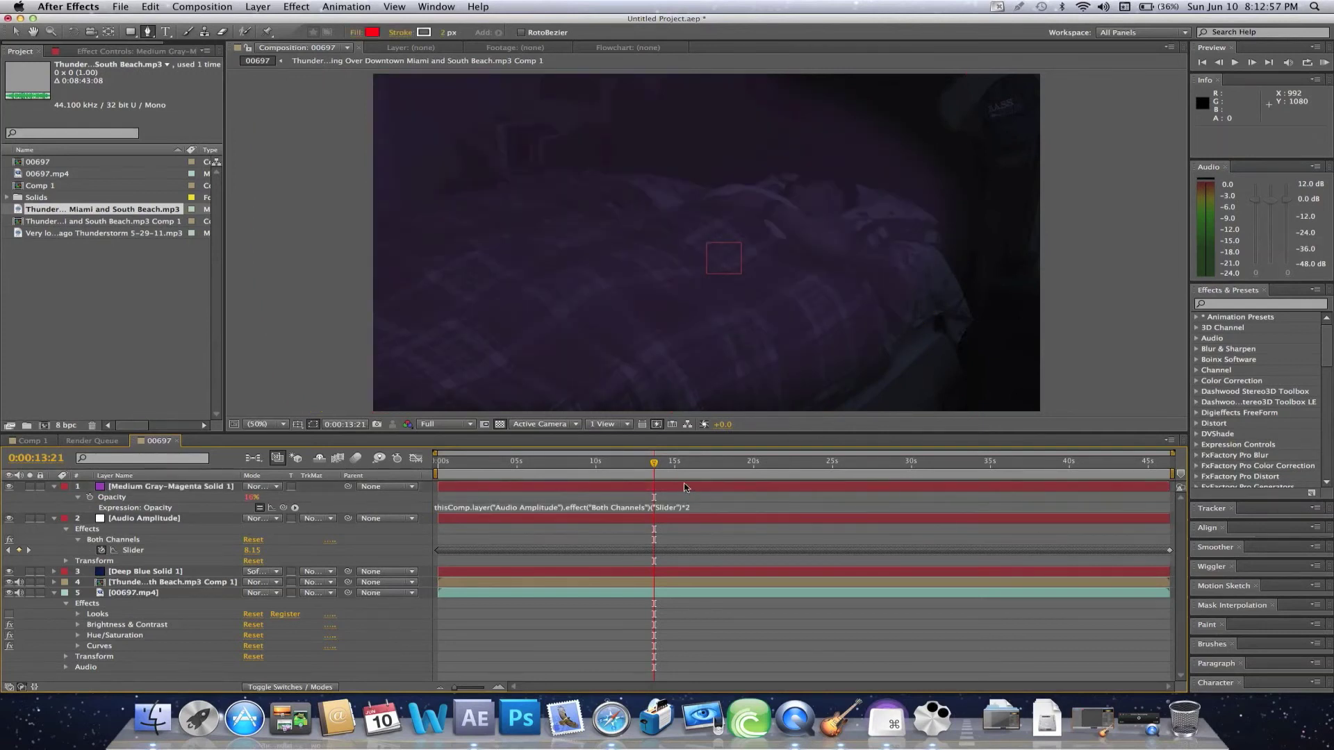
- Try a ×8 multiplier on the opacity expression, revert to ×2, then remove the multiplier
click(681, 508)
click(703, 507)
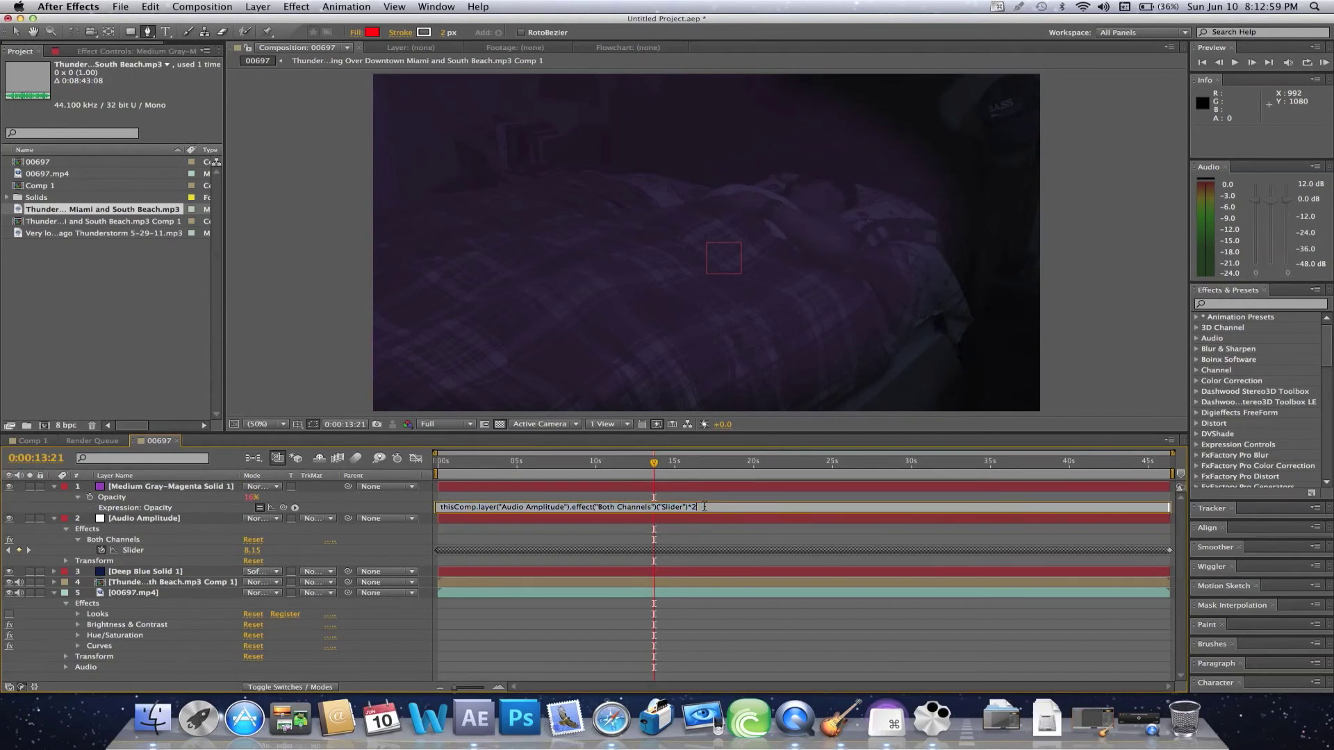
text(8)
key(Return)
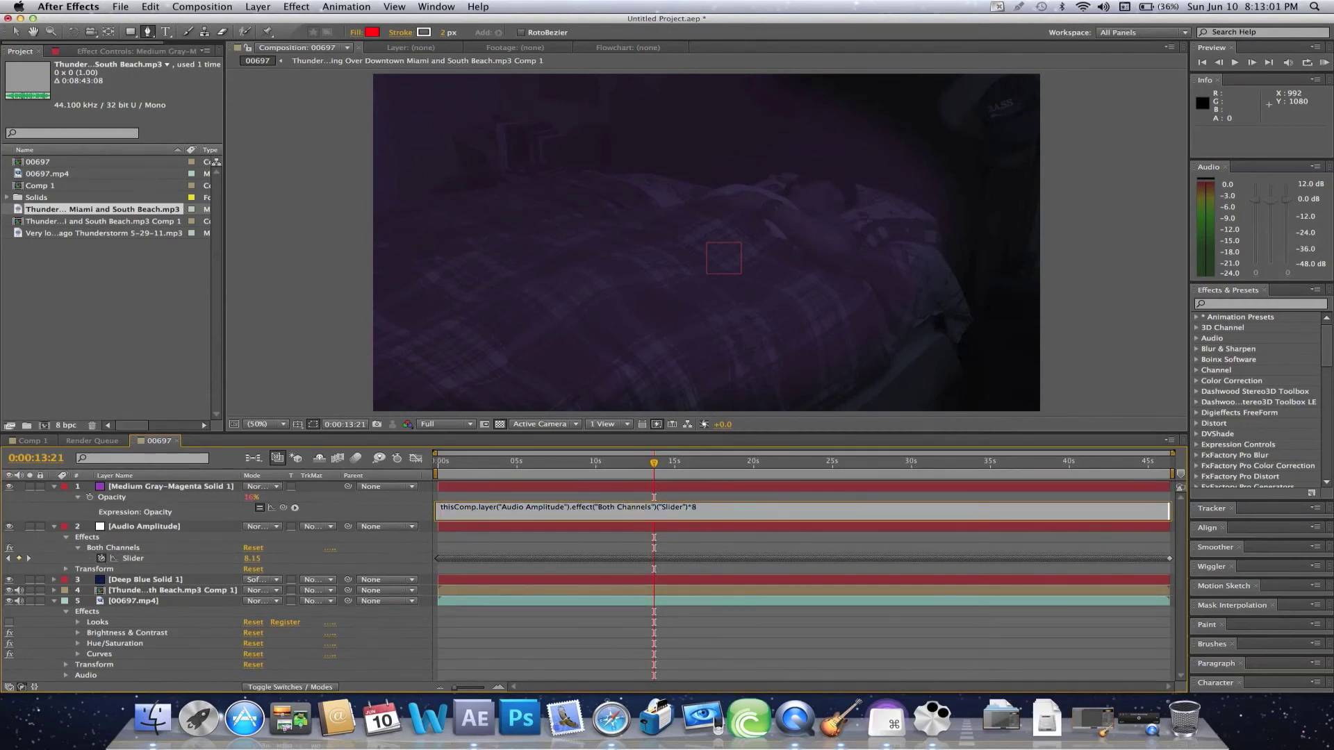
click(701, 535)
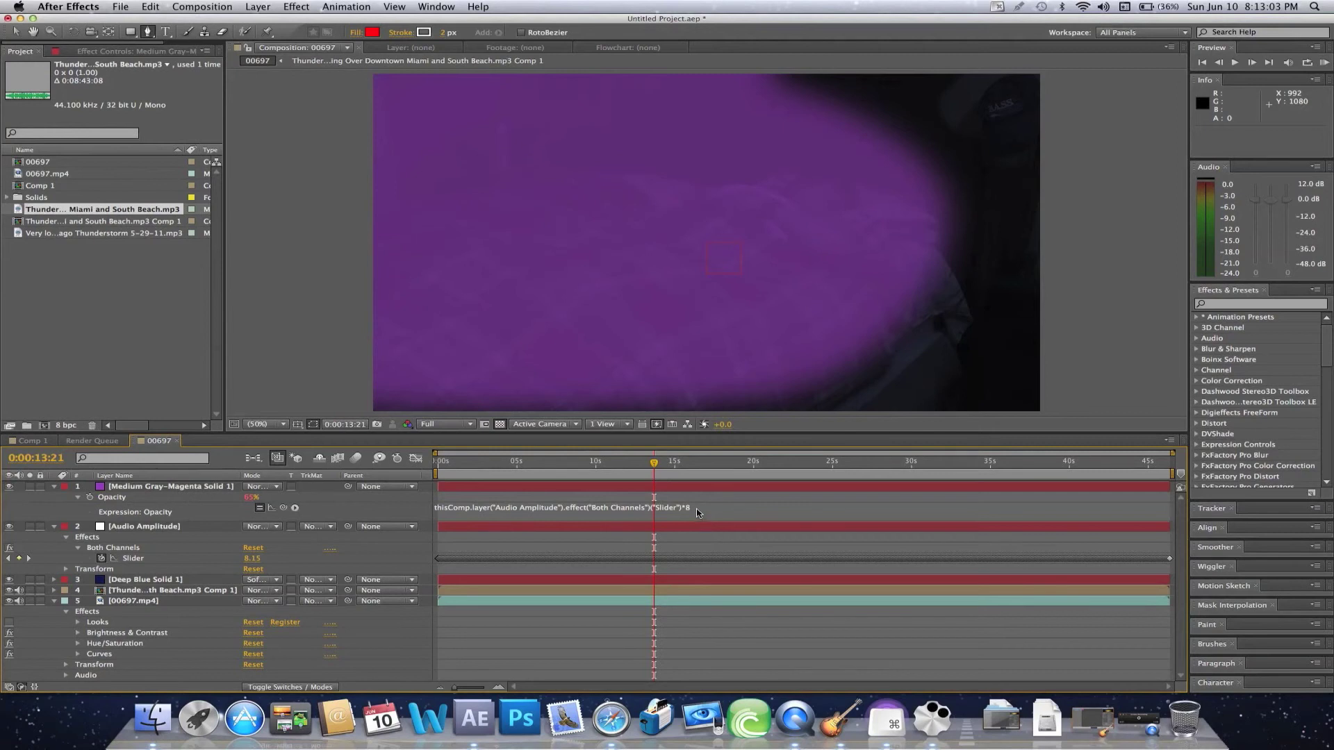
click(692, 512)
click(704, 506)
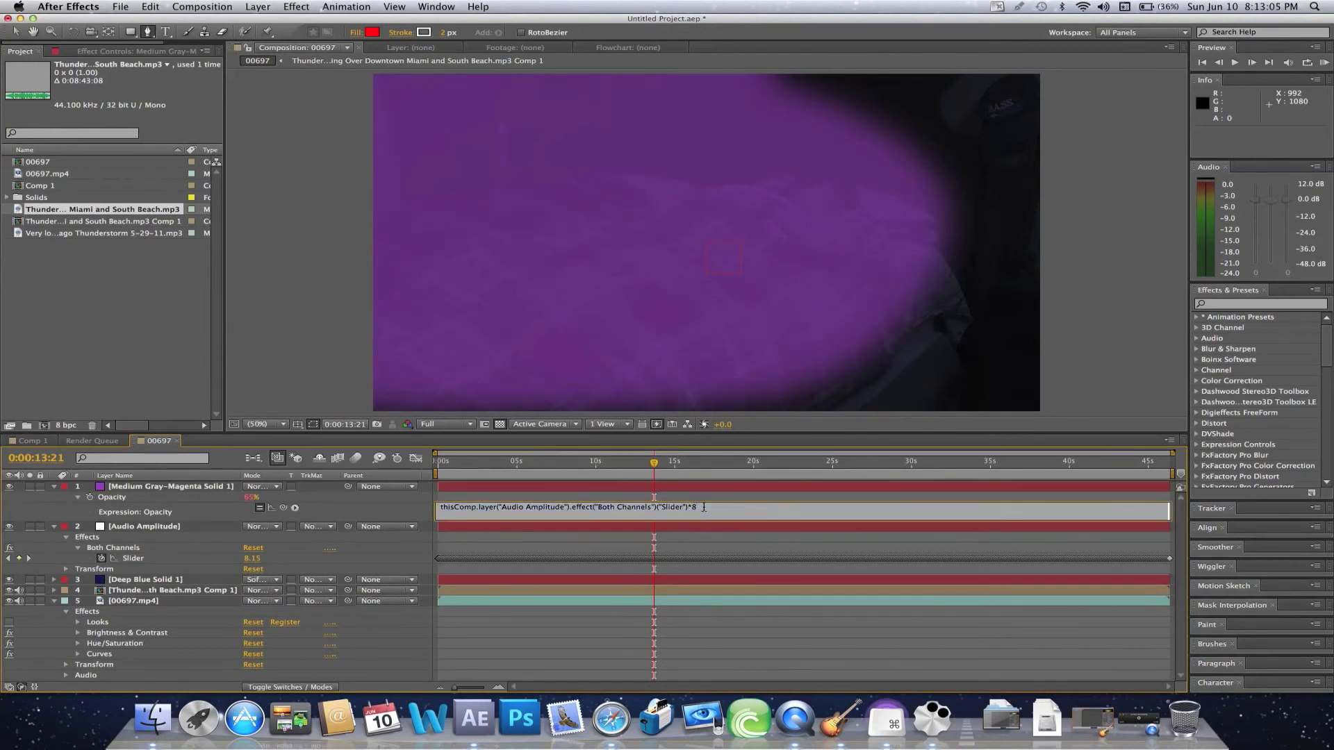
click(715, 539)
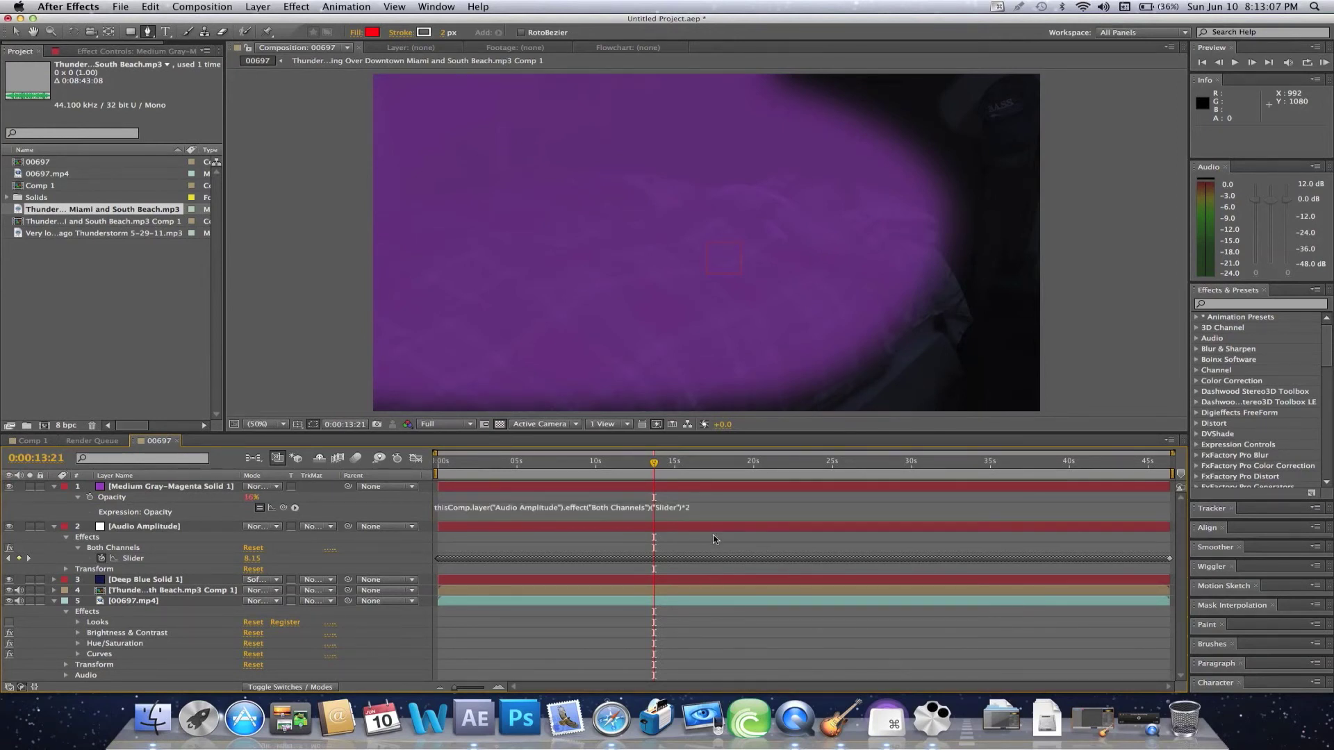
click(666, 508)
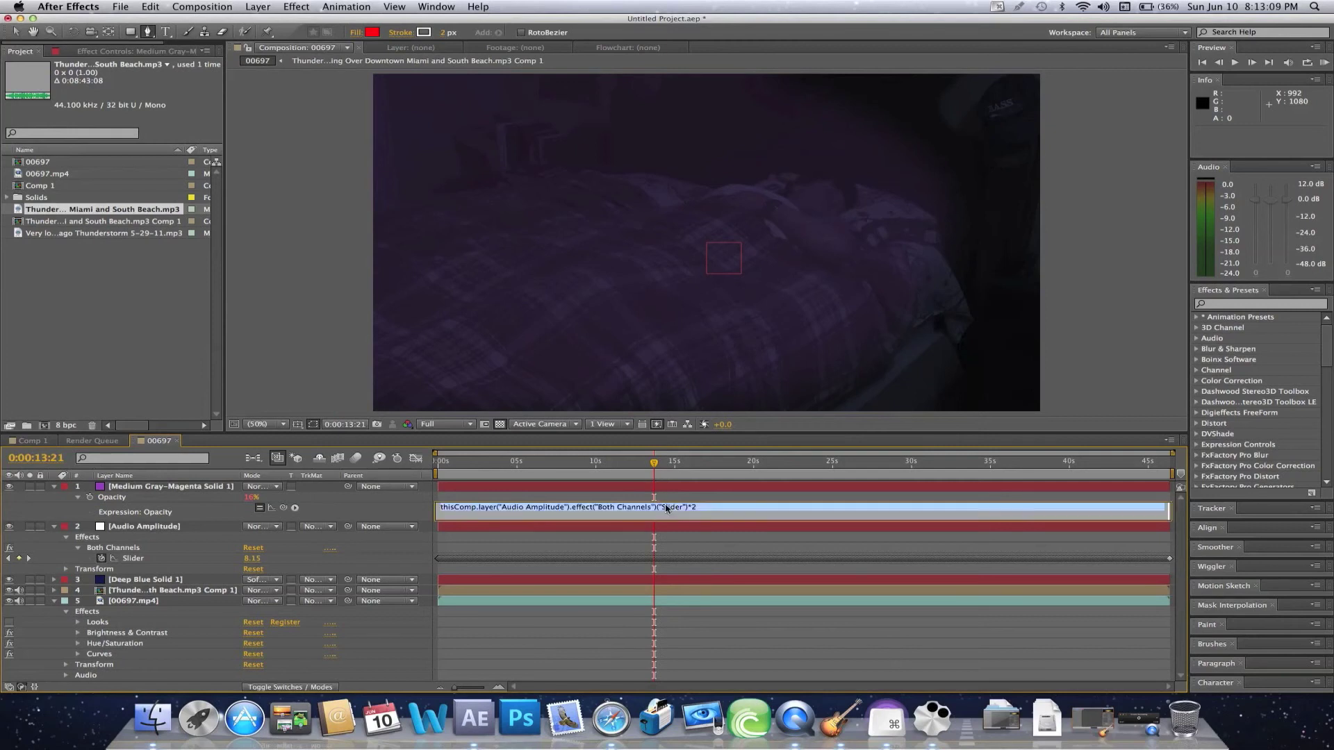
click(703, 507)
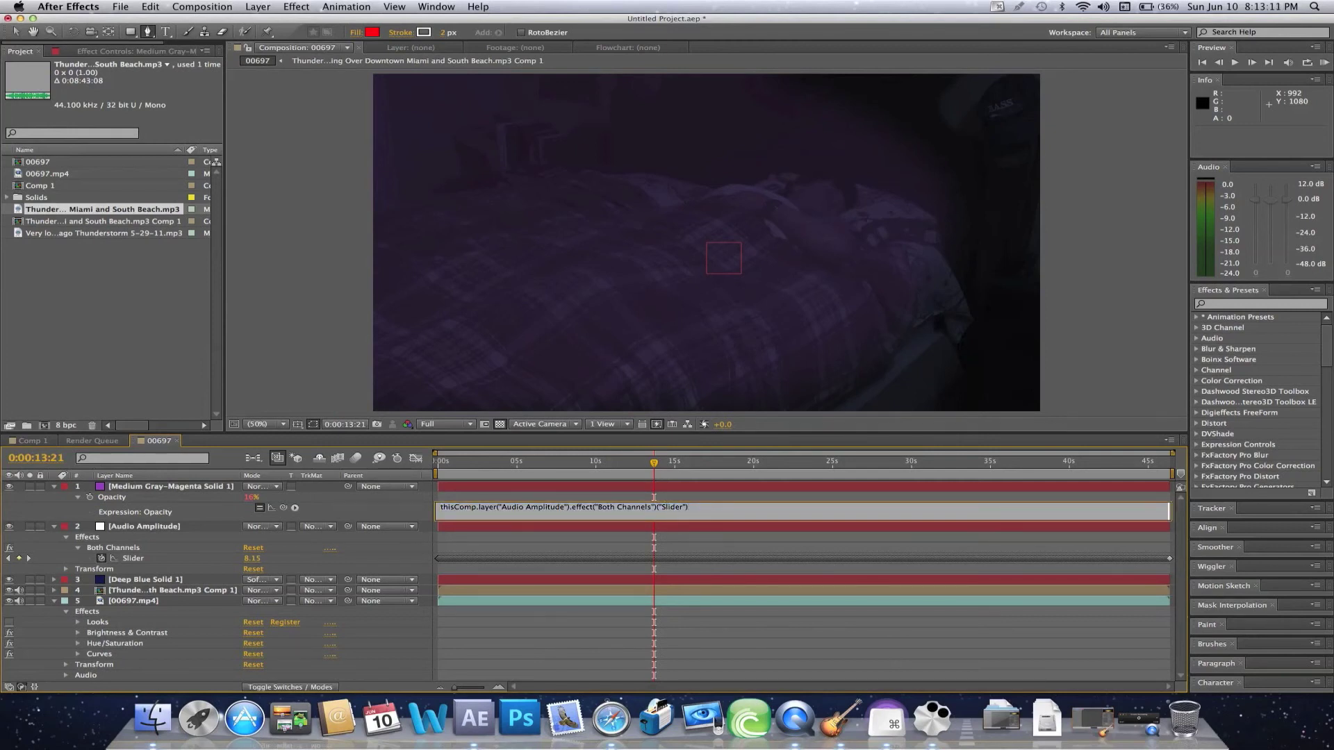
click(691, 539)
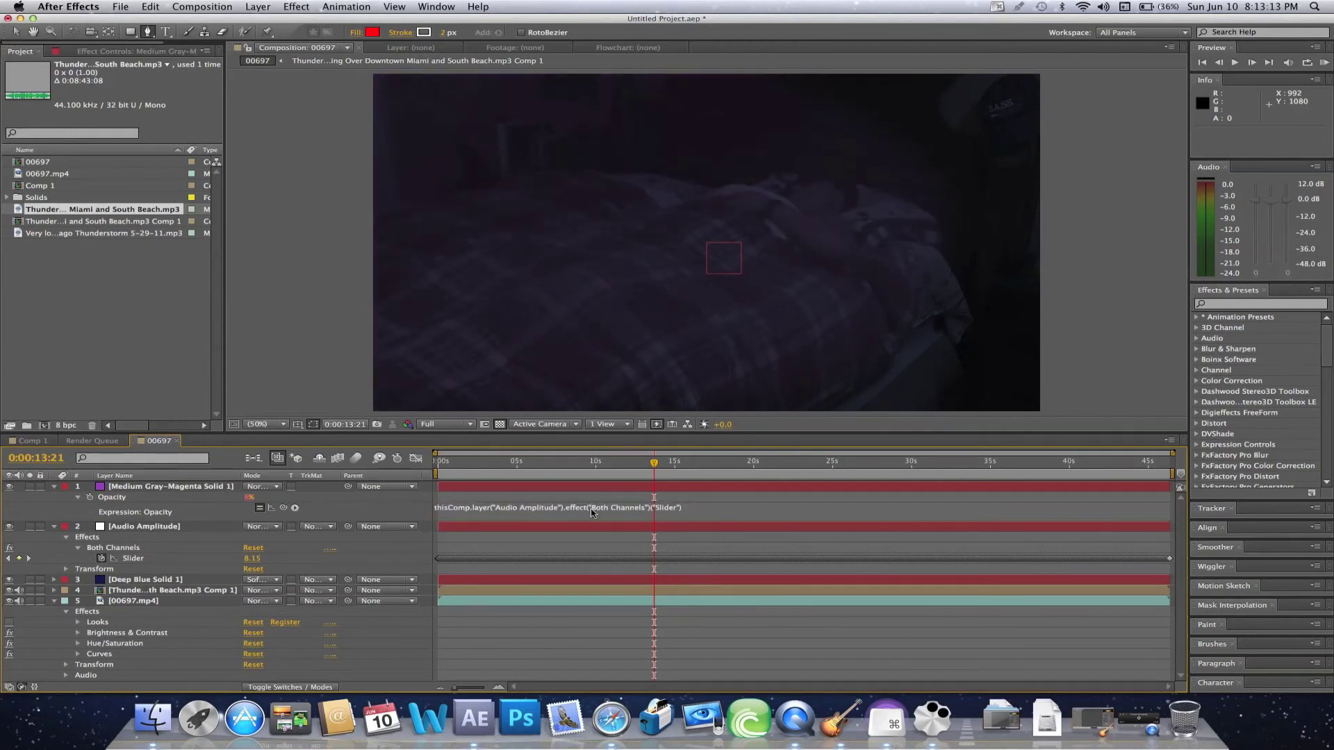
- Collapse the solid's opacity and Audio Amplitude rows and hide the magenta solid
click(554, 488)
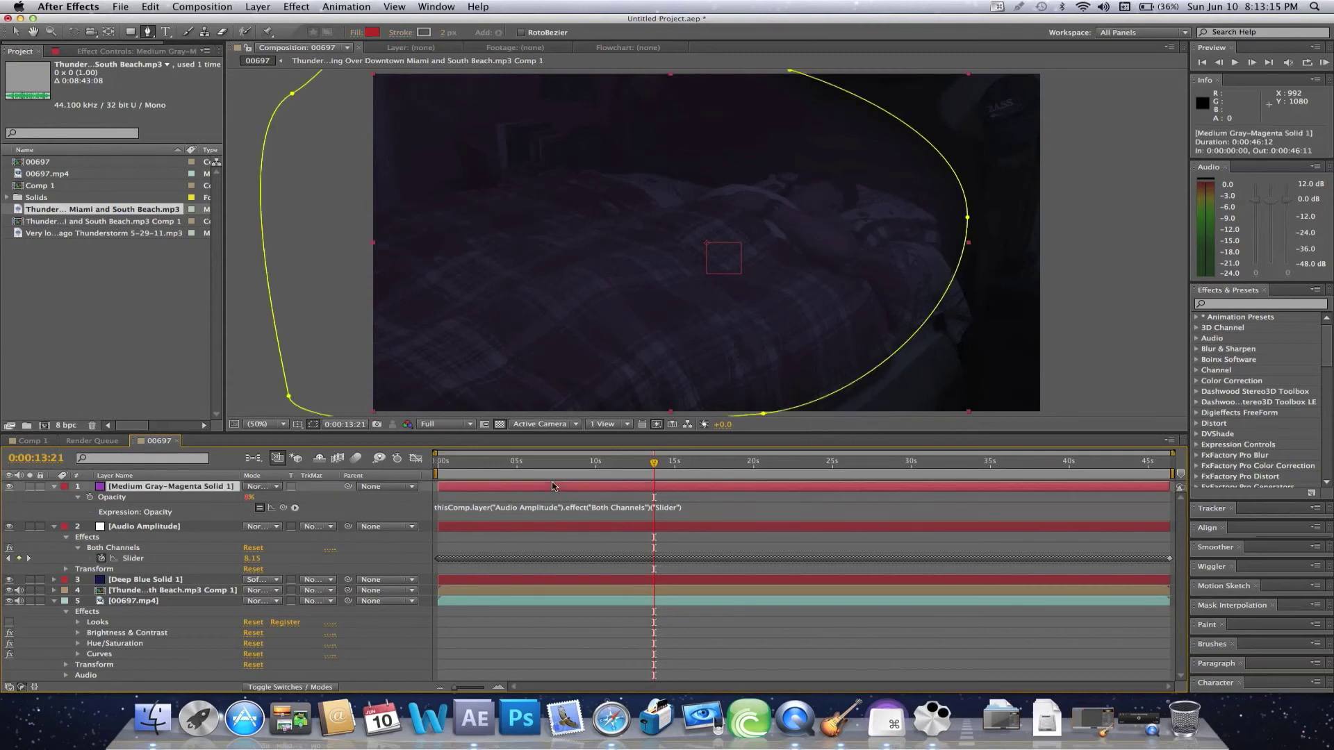
click(54, 487)
click(54, 497)
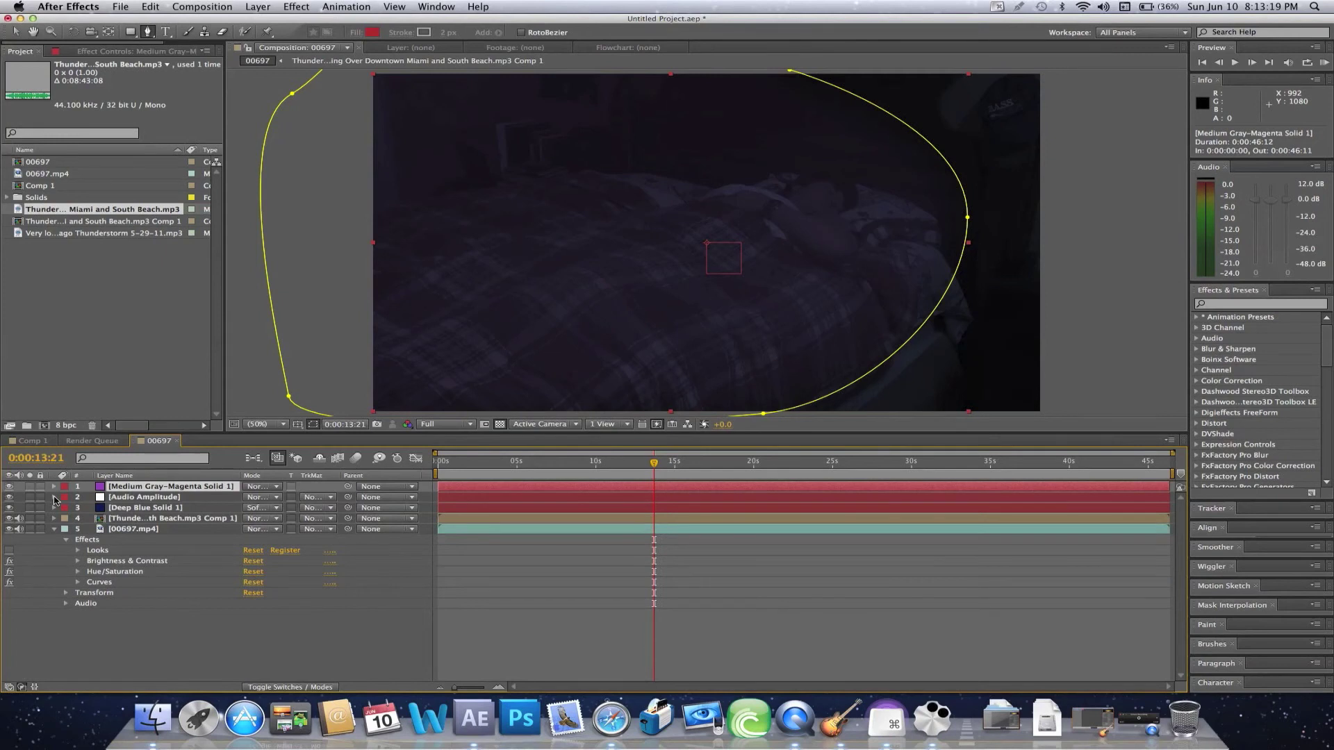
click(10, 487)
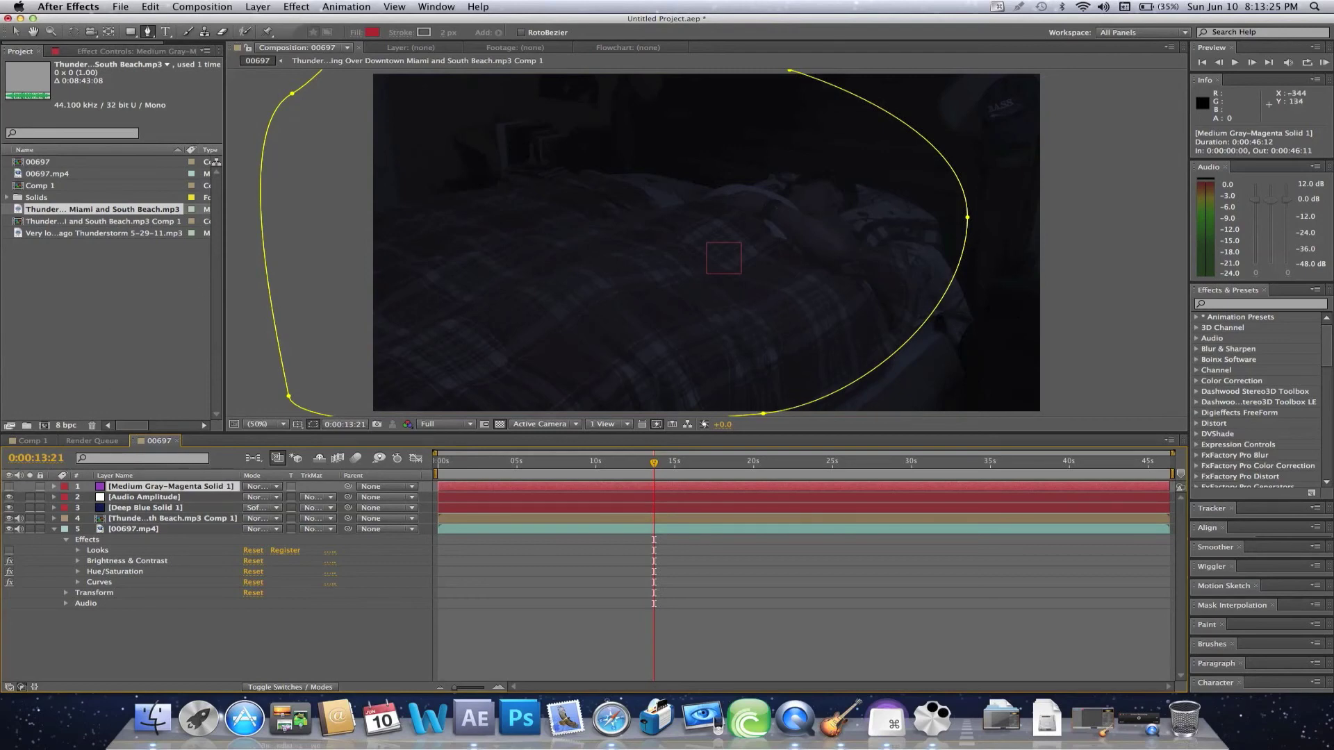
- Add a new adjustment layer to the composition
click(257, 6)
mouse_move(267, 27)
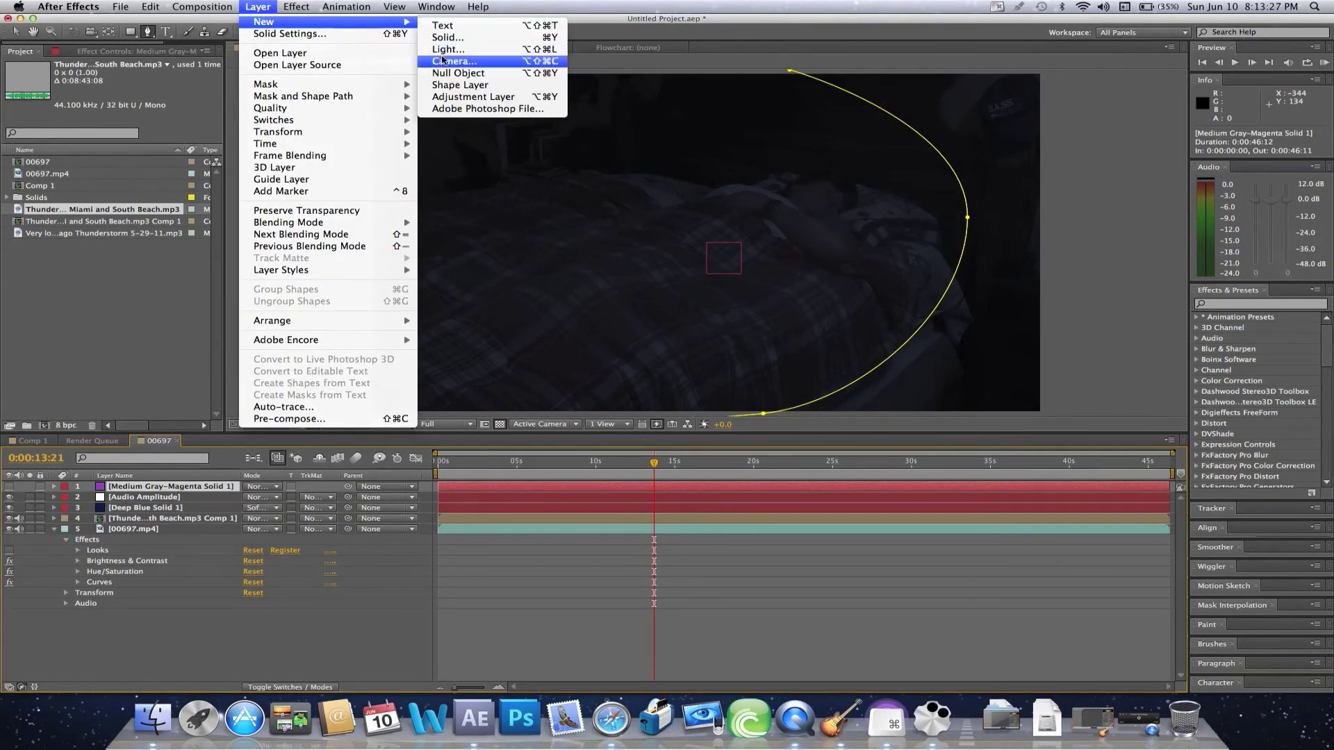
click(469, 96)
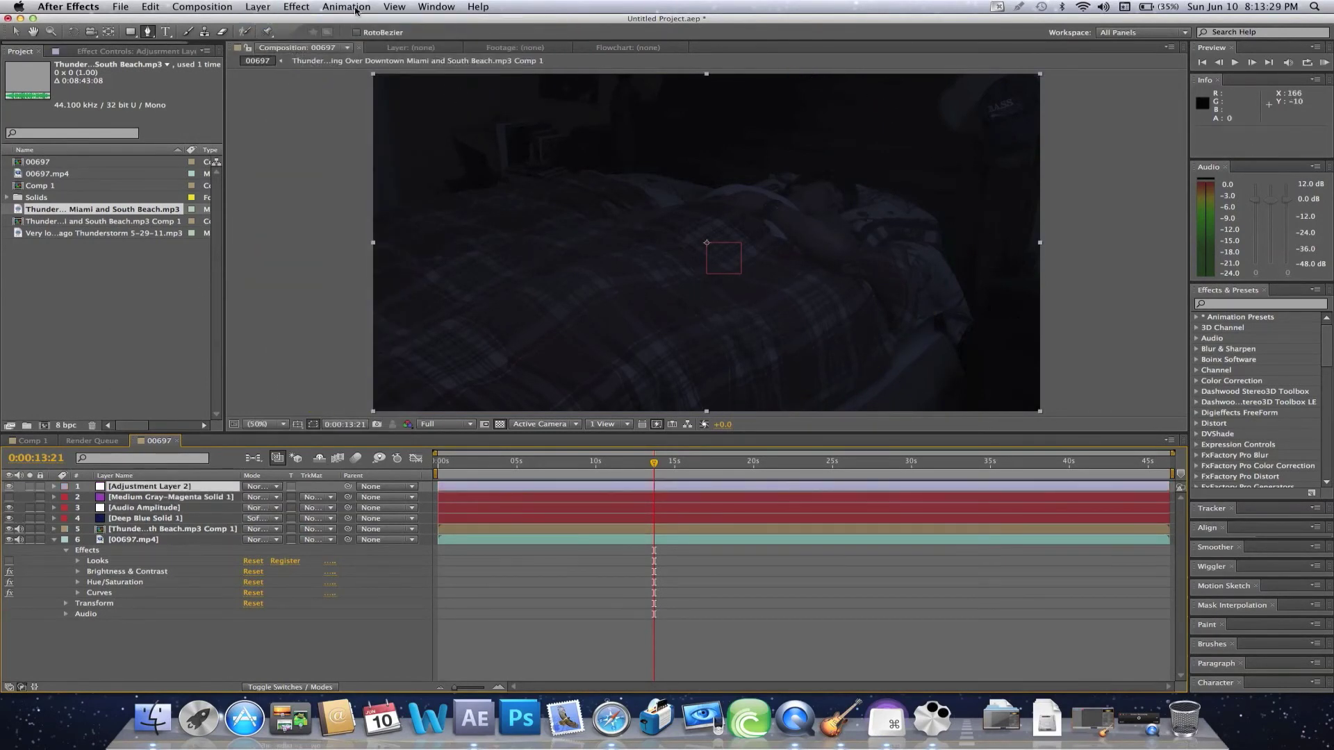
- Apply Optical Flares with Render Mode Over Original and open its Options window
click(296, 7)
mouse_move(384, 683)
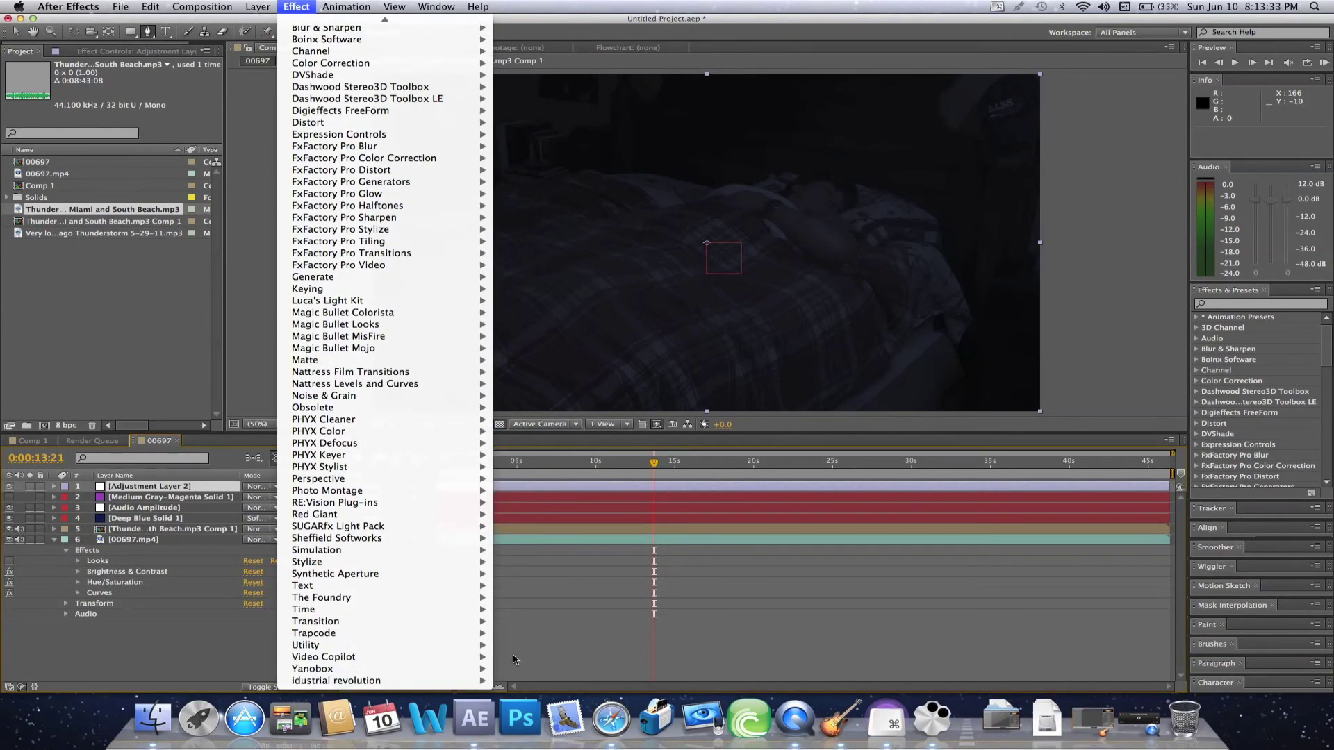
click(510, 657)
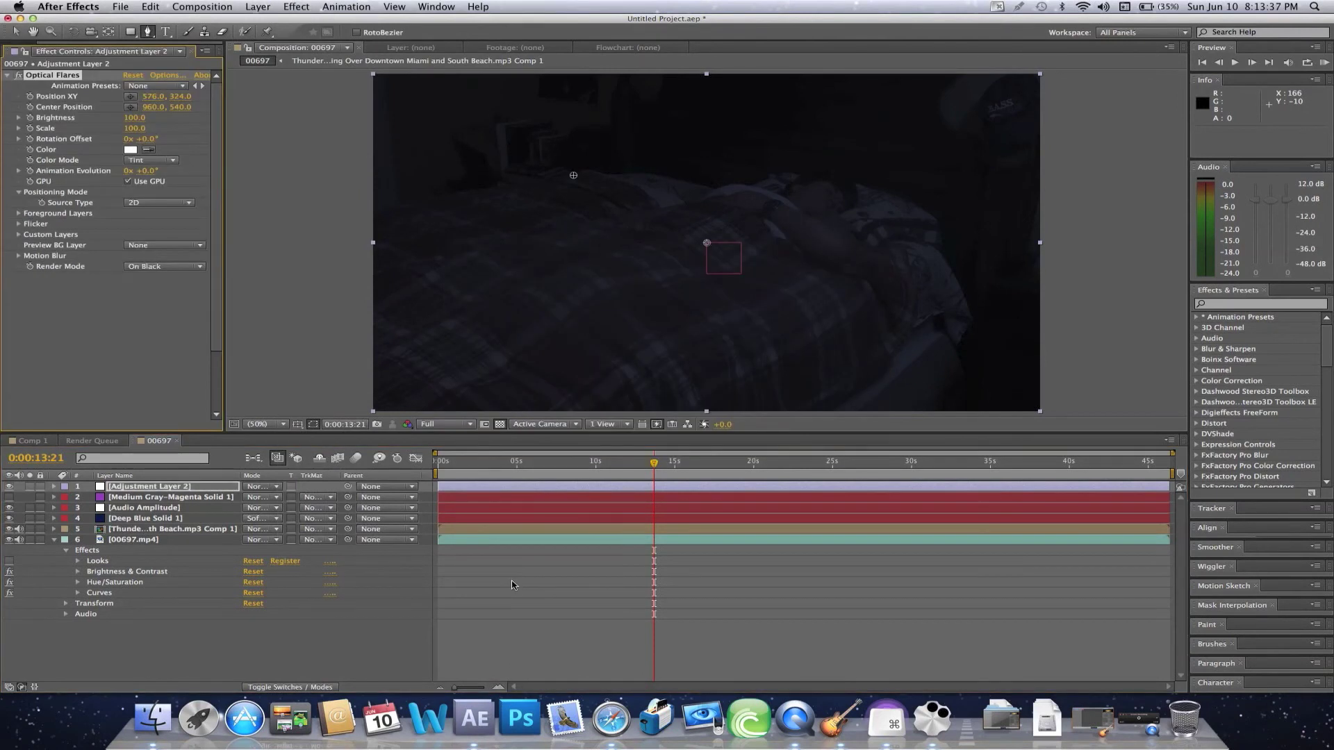
click(160, 270)
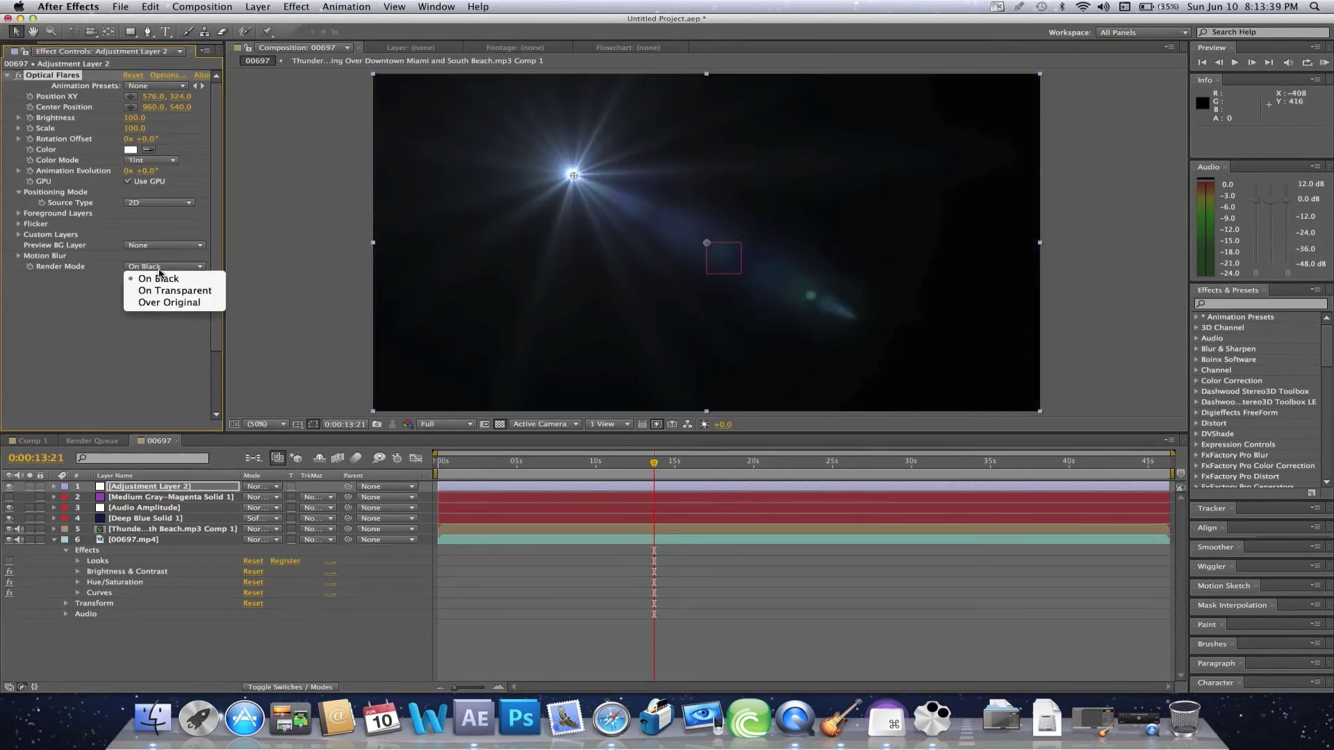
click(160, 303)
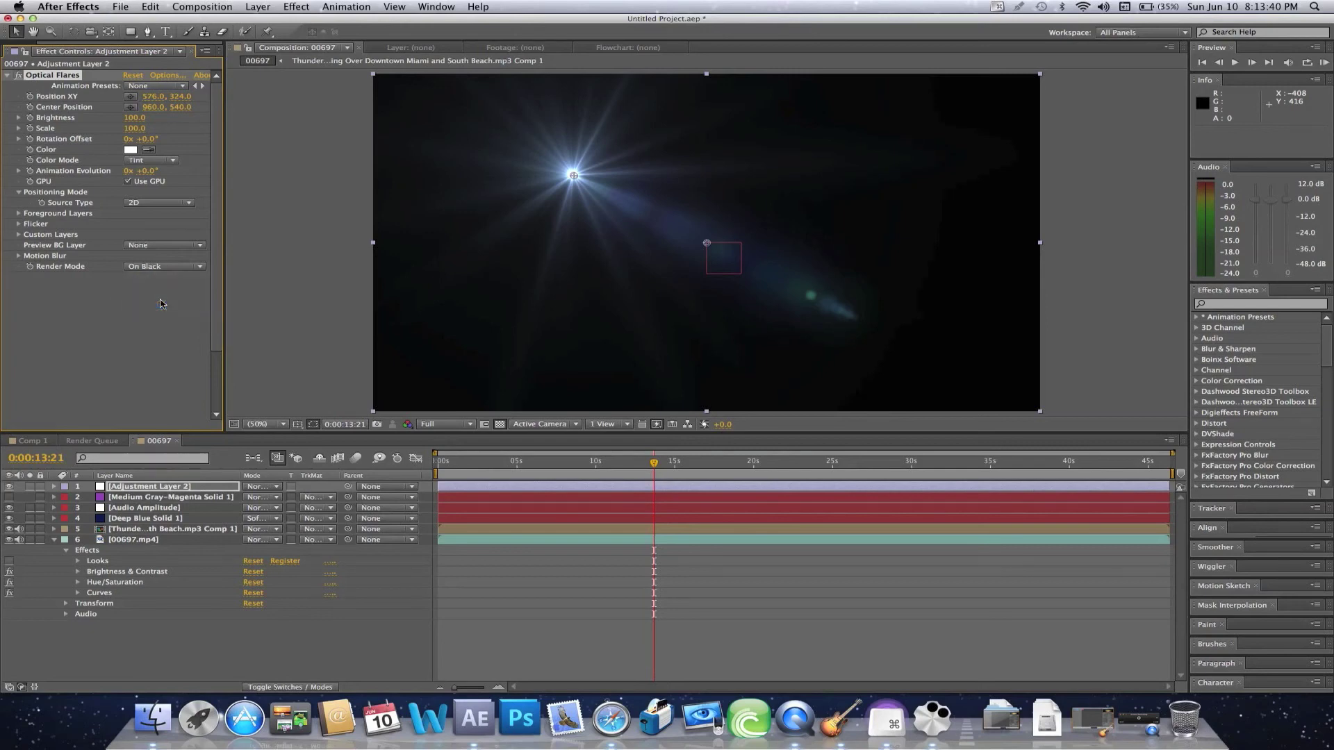
click(165, 75)
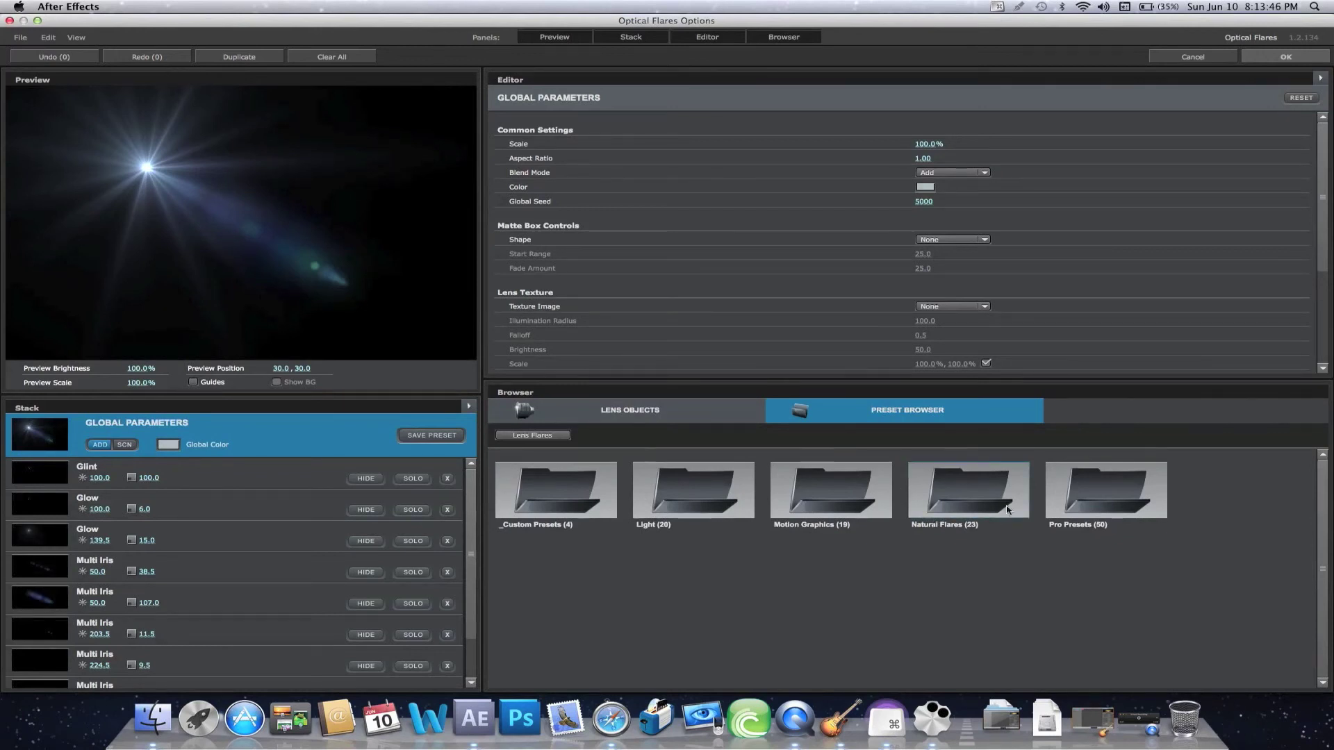
- Load the Sun Spot flare preset from the Pro Presets folder
double_click(1098, 495)
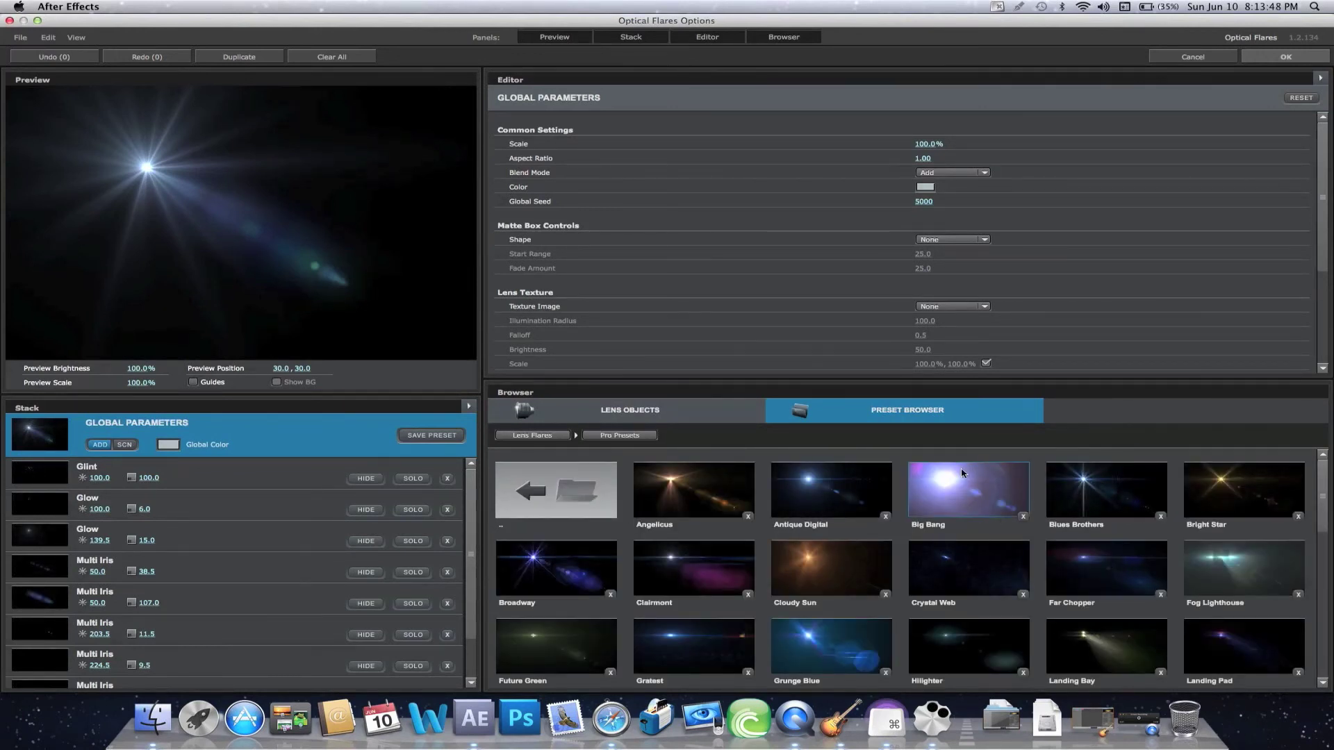
scroll(754, 560, down, 10)
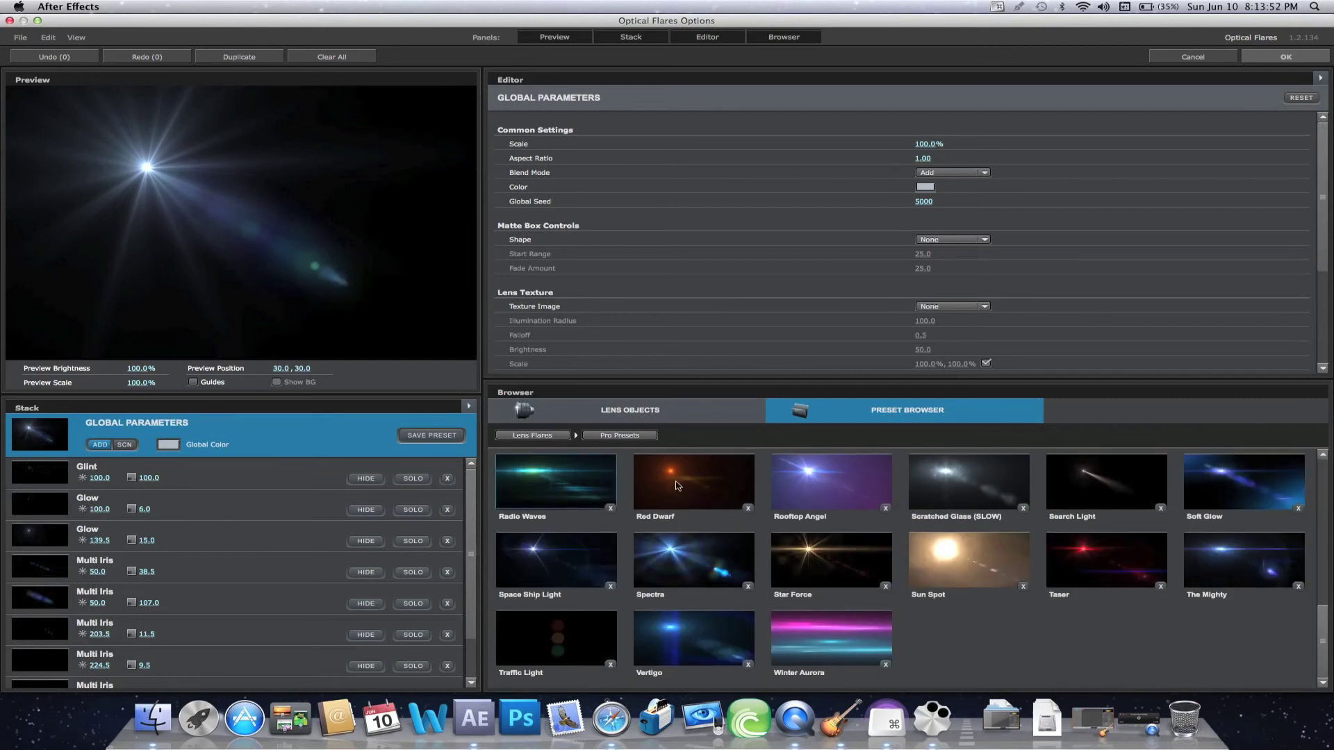
click(965, 560)
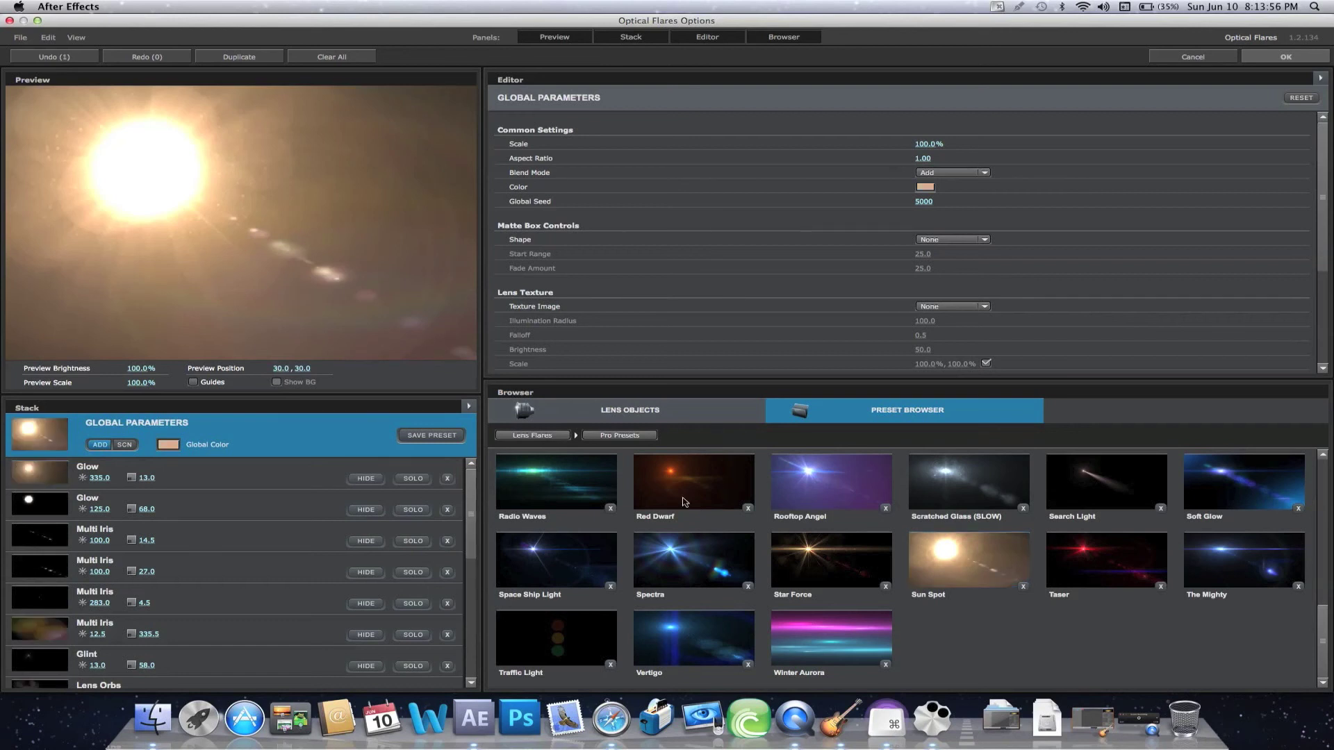
- Hide the Multi Iris 100.0/14.5 and 100.0/27.0 elements and a Lens Orbs element
click(372, 542)
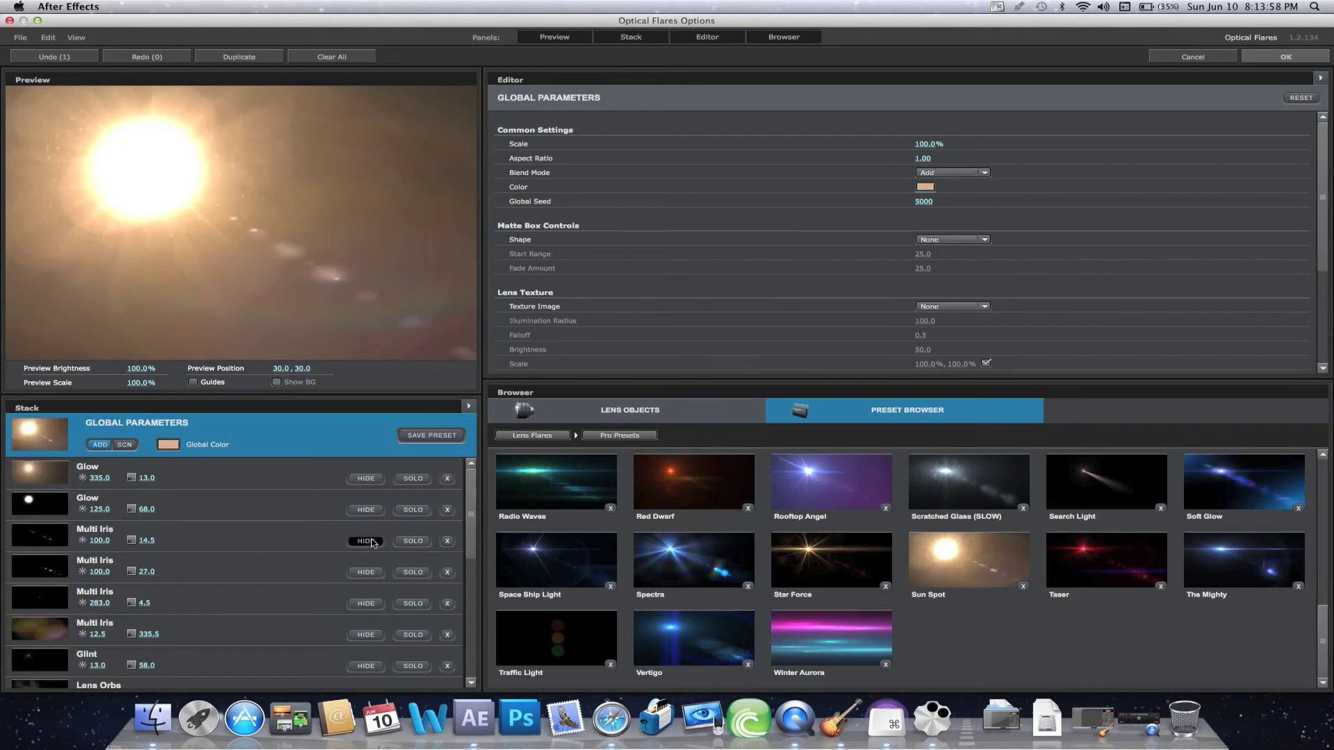
click(368, 573)
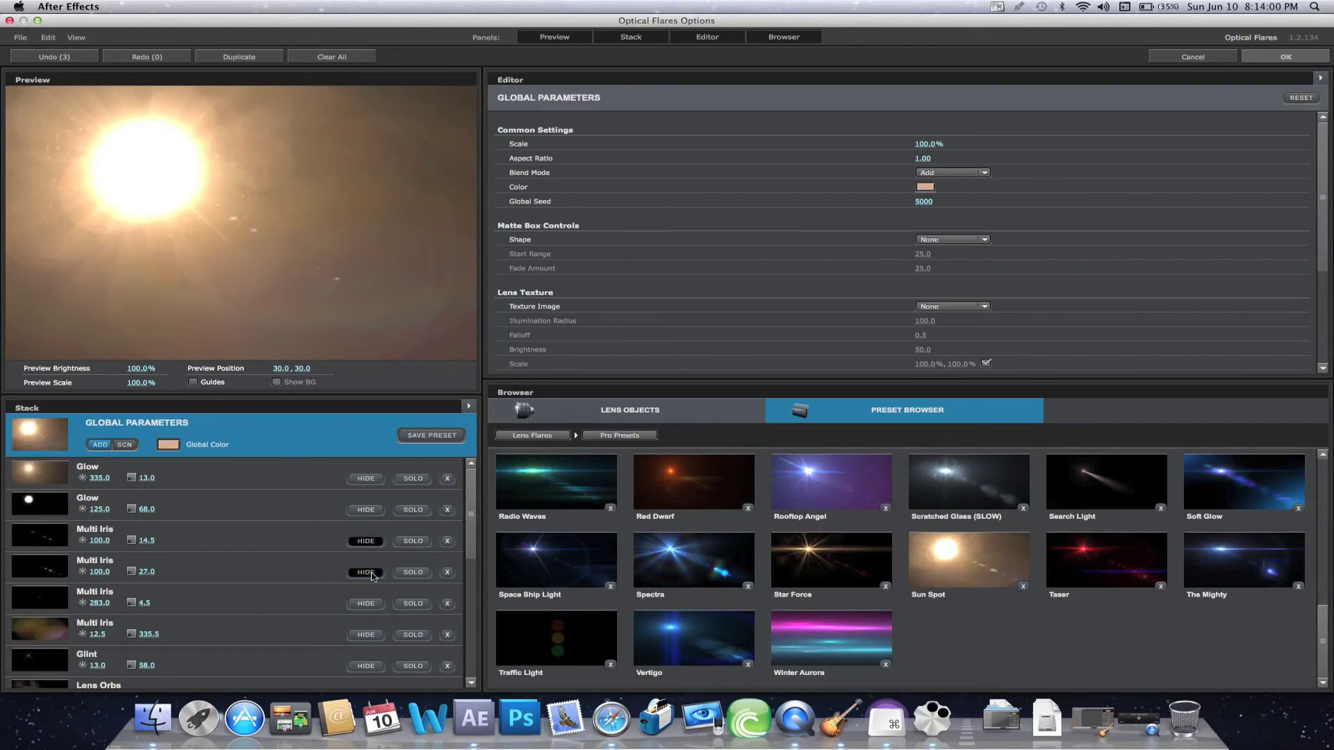
click(372, 614)
scroll(371, 613, down, 2)
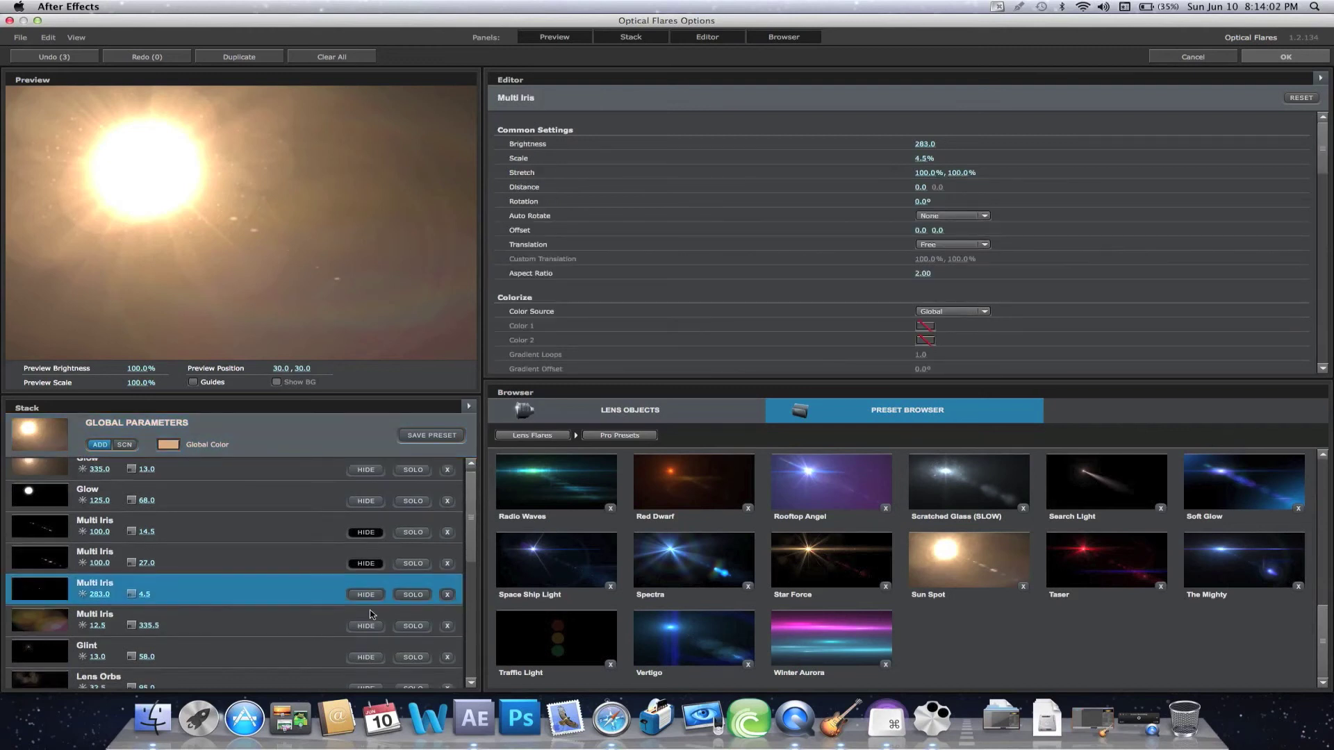
scroll(363, 615, down, 2)
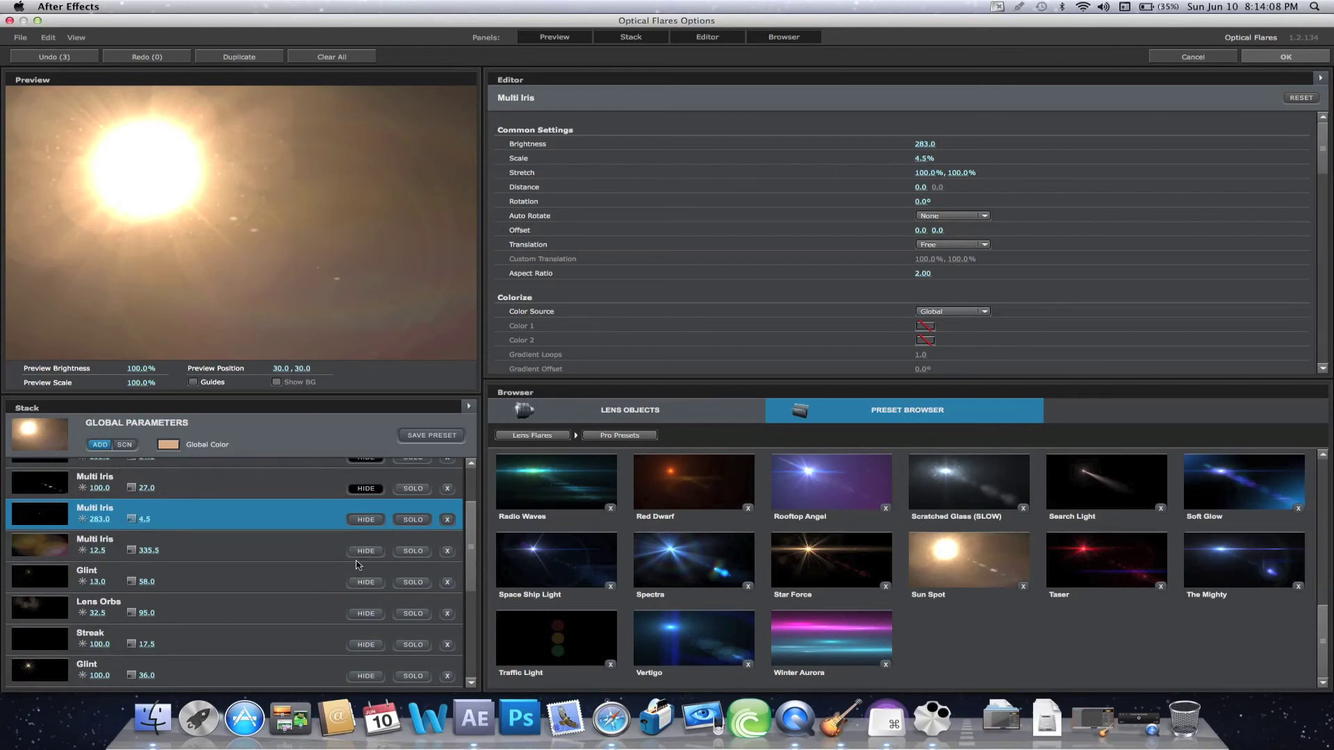
click(364, 616)
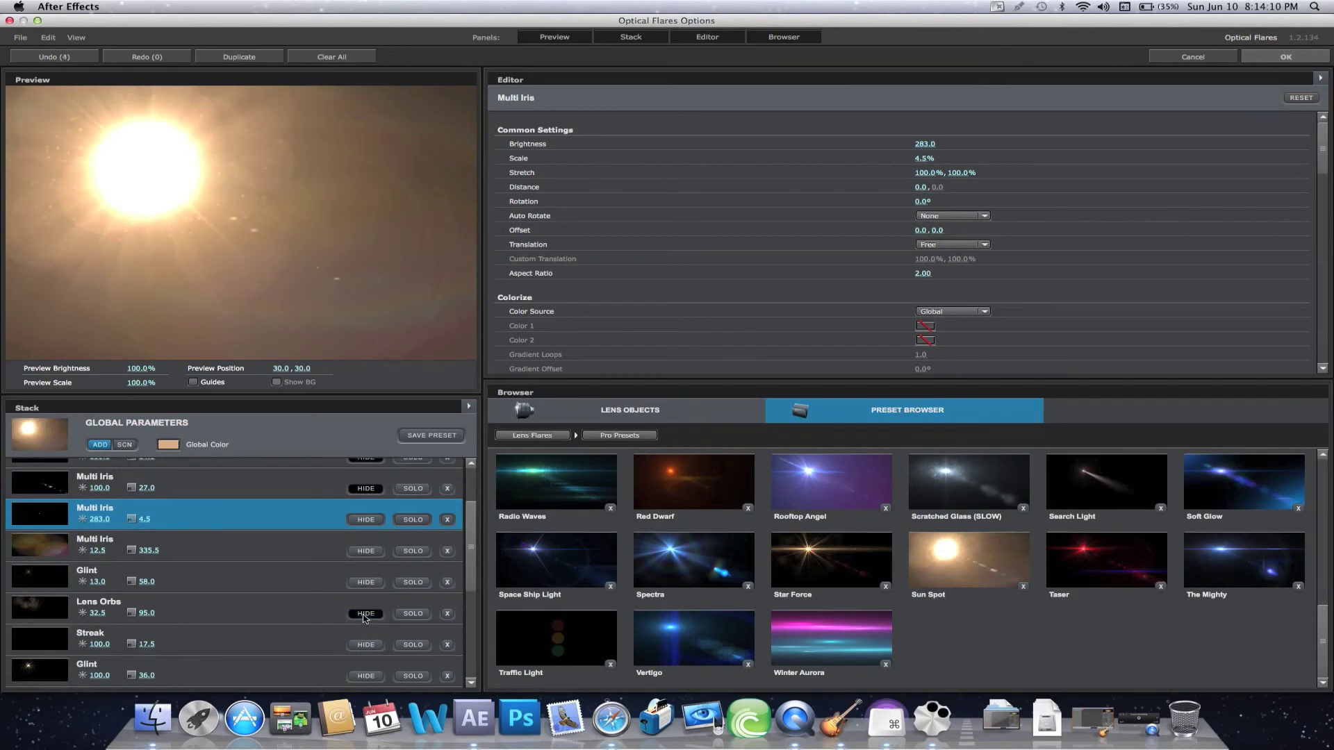
scroll(364, 615, down, 4)
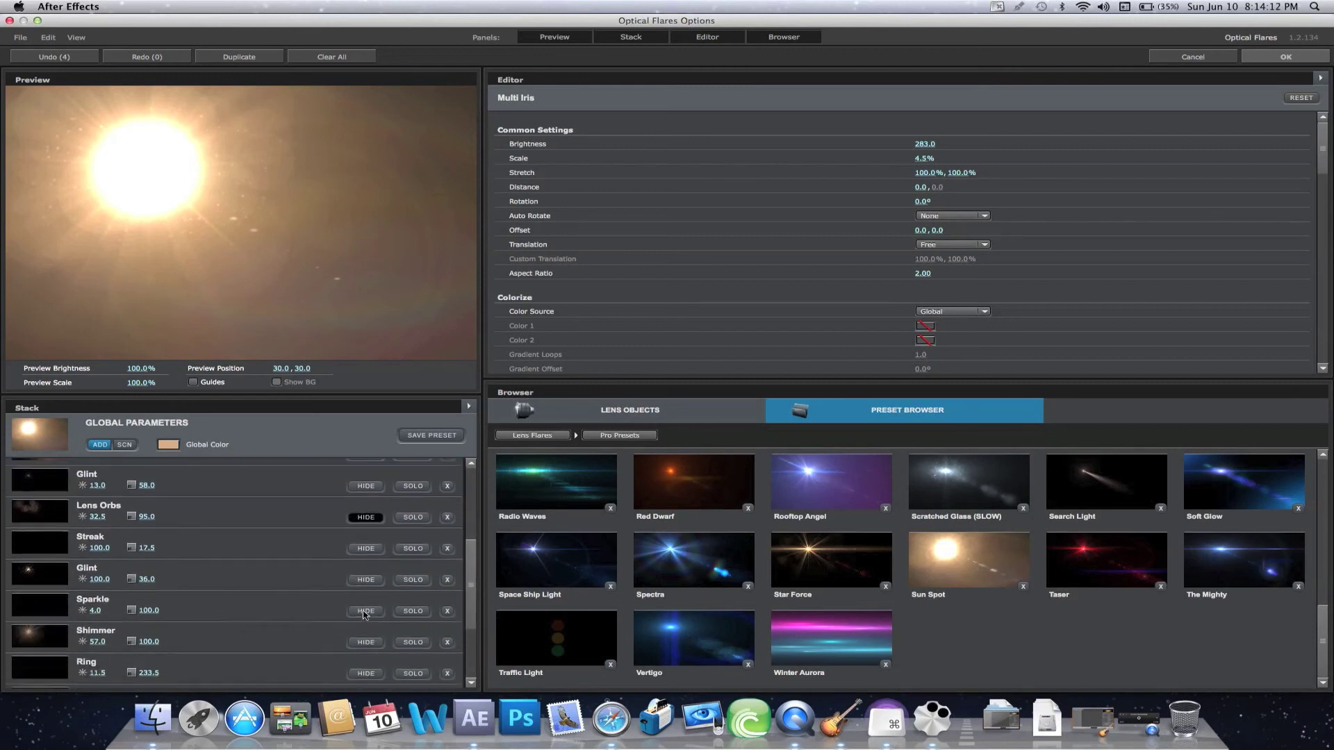
scroll(364, 614, down, 3)
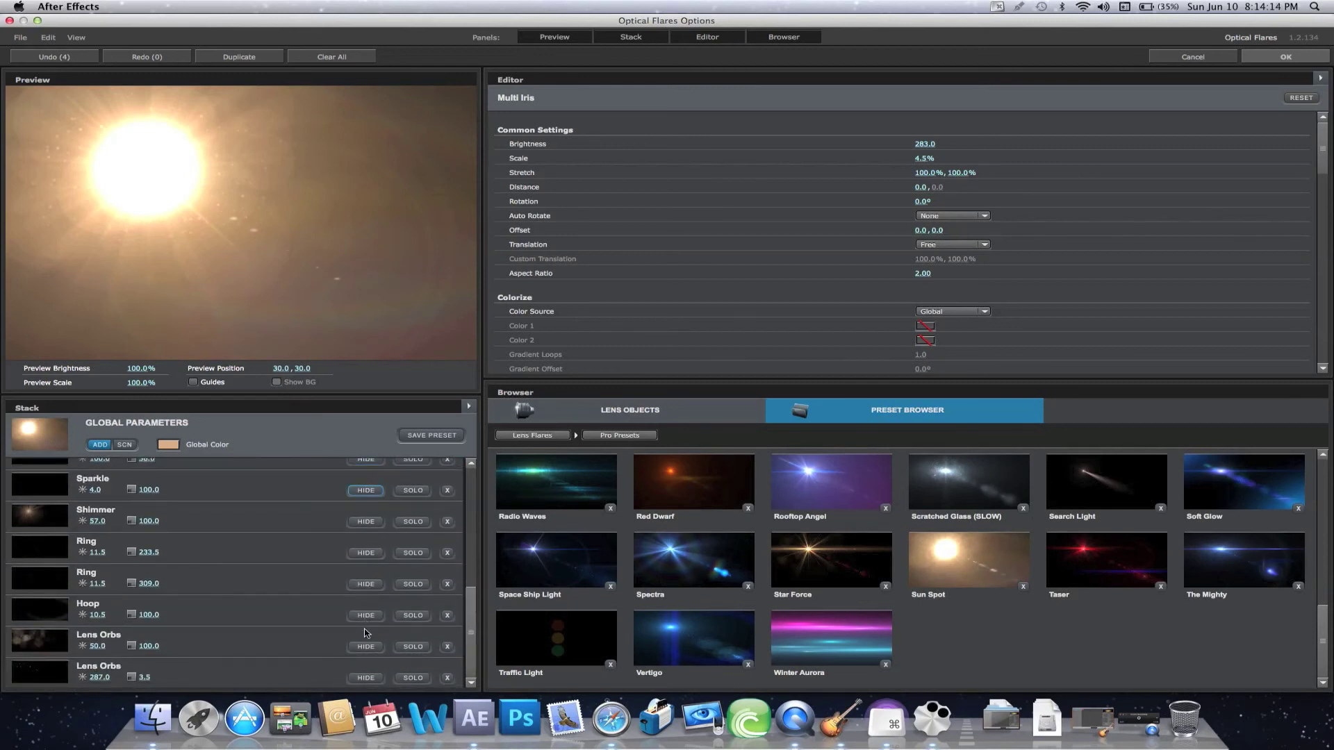
- Hide the Hoop, Ring 309.0, Ring 233.5, Shimmer and remaining Lens Orbs elements
click(367, 616)
click(367, 584)
click(367, 553)
click(367, 522)
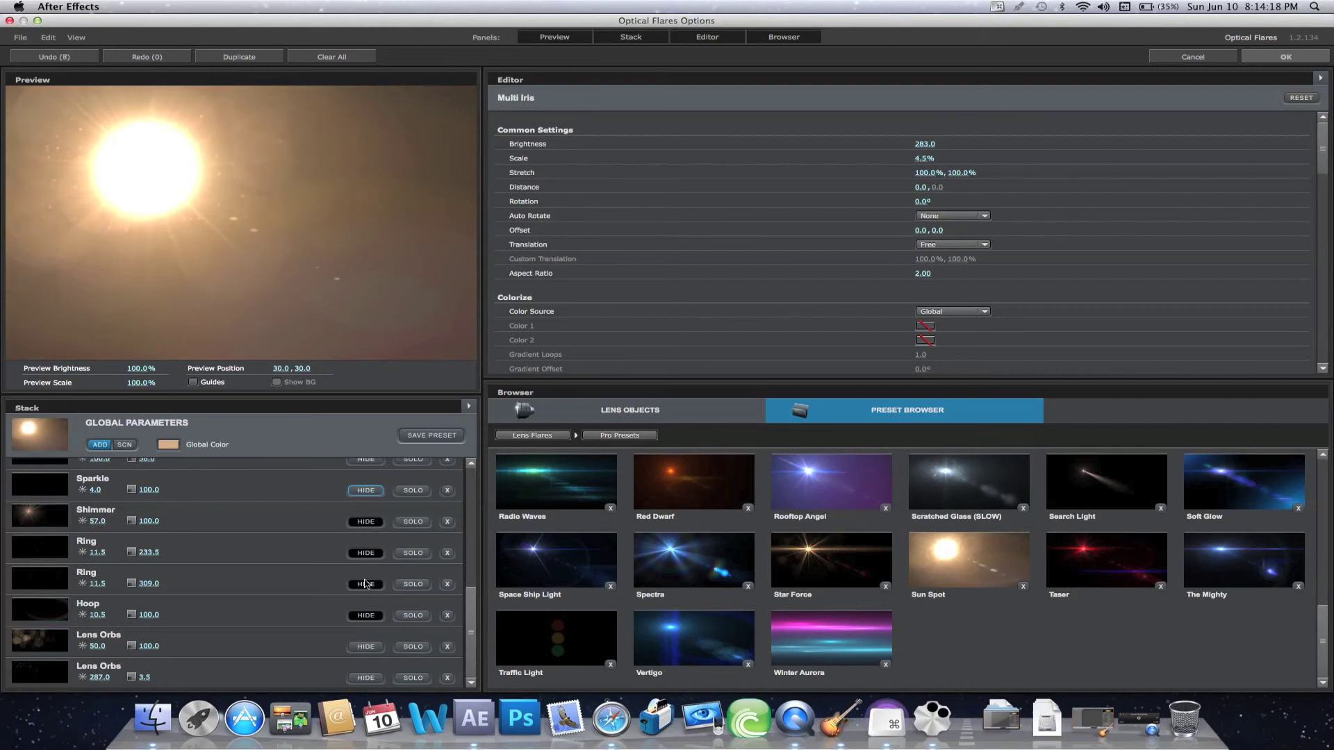
click(367, 679)
click(366, 647)
scroll(364, 611, up, 10)
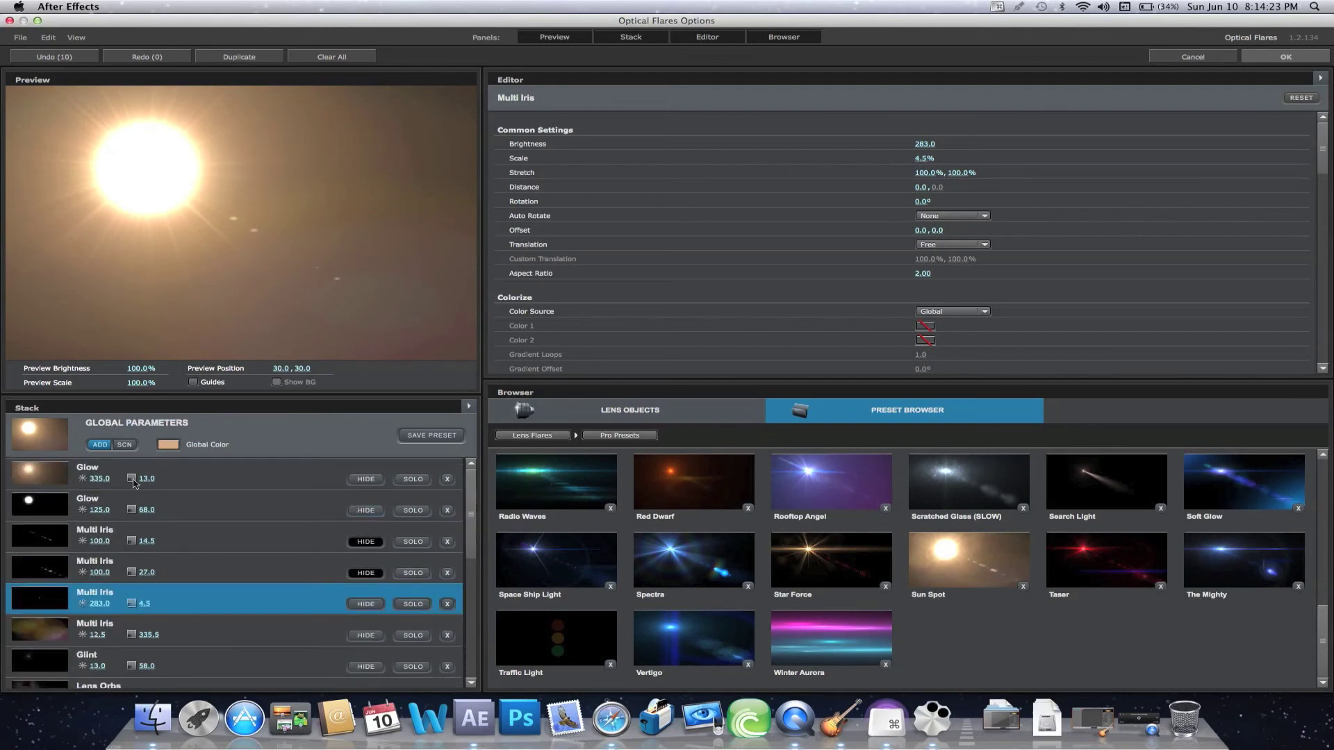
- Set the flare's Global Color to a purple hue and apply the Optical Flares settings
click(172, 446)
drag(169, 363, 540, 381)
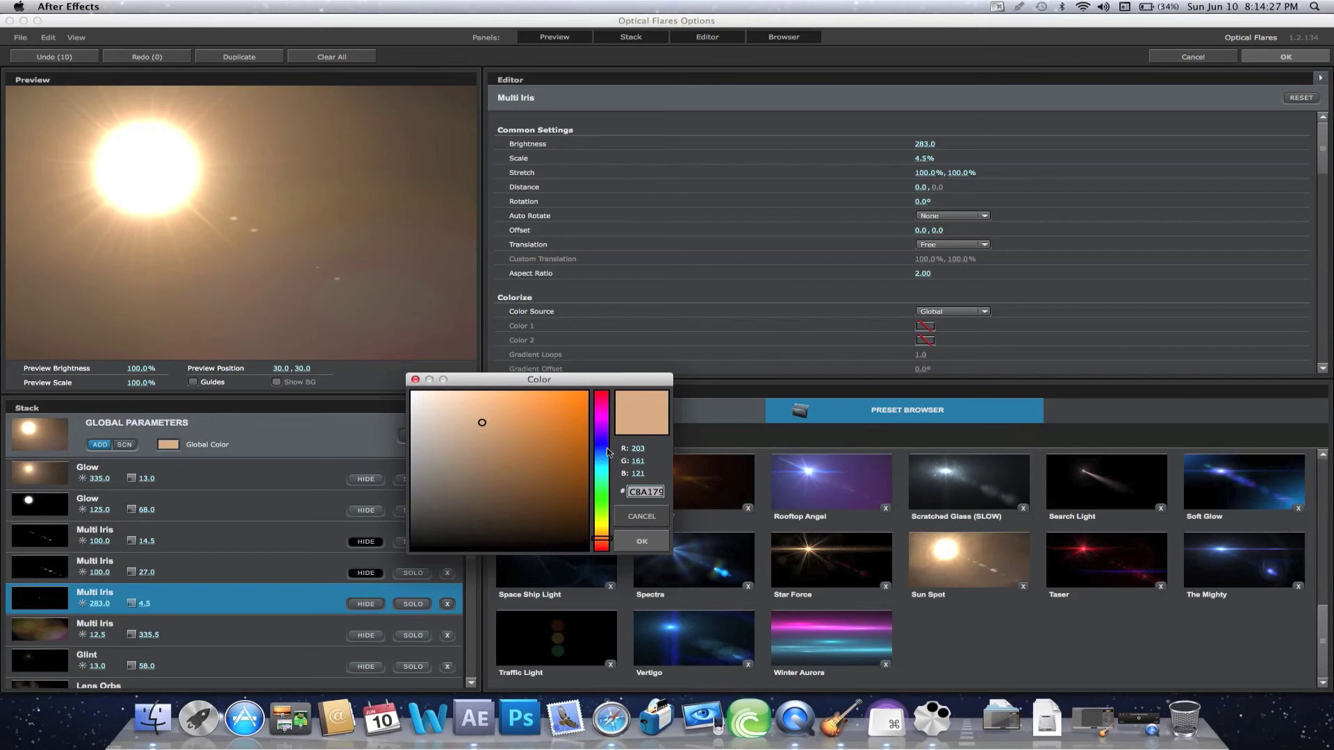
click(602, 437)
drag(604, 433, 604, 436)
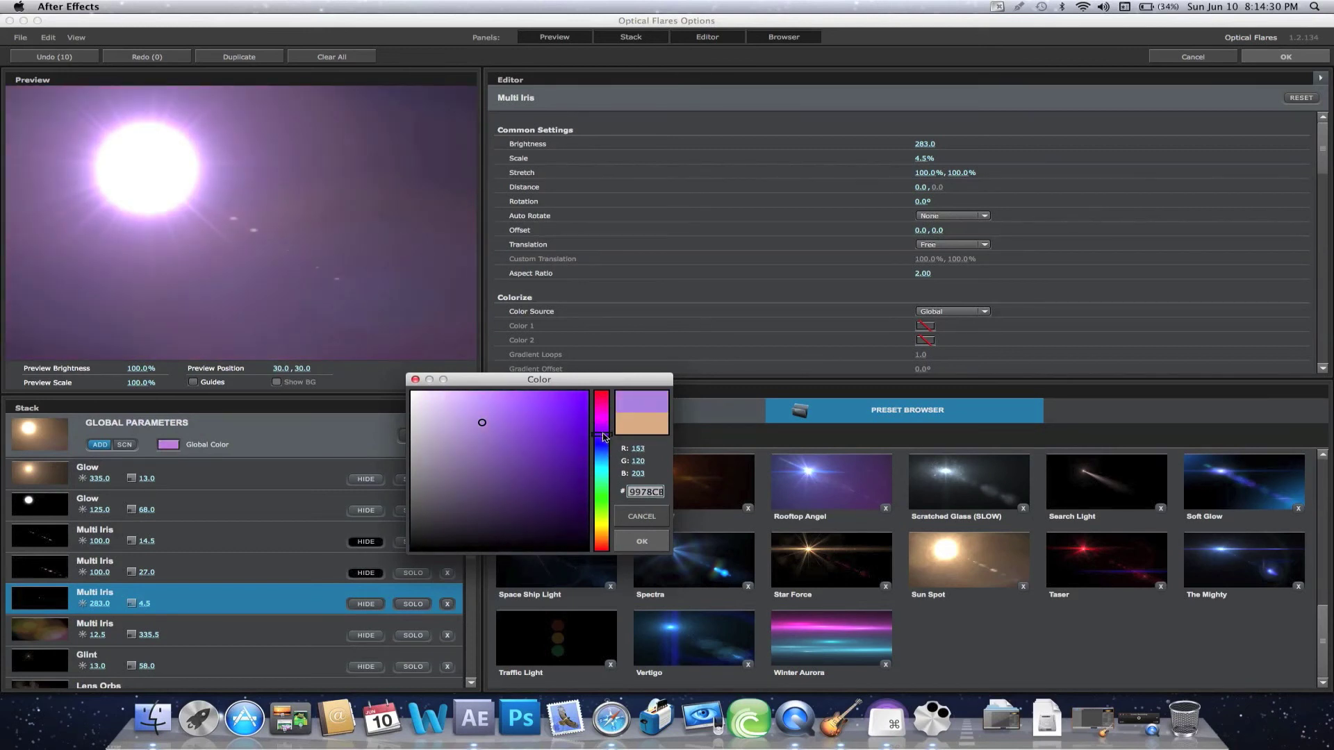
click(645, 541)
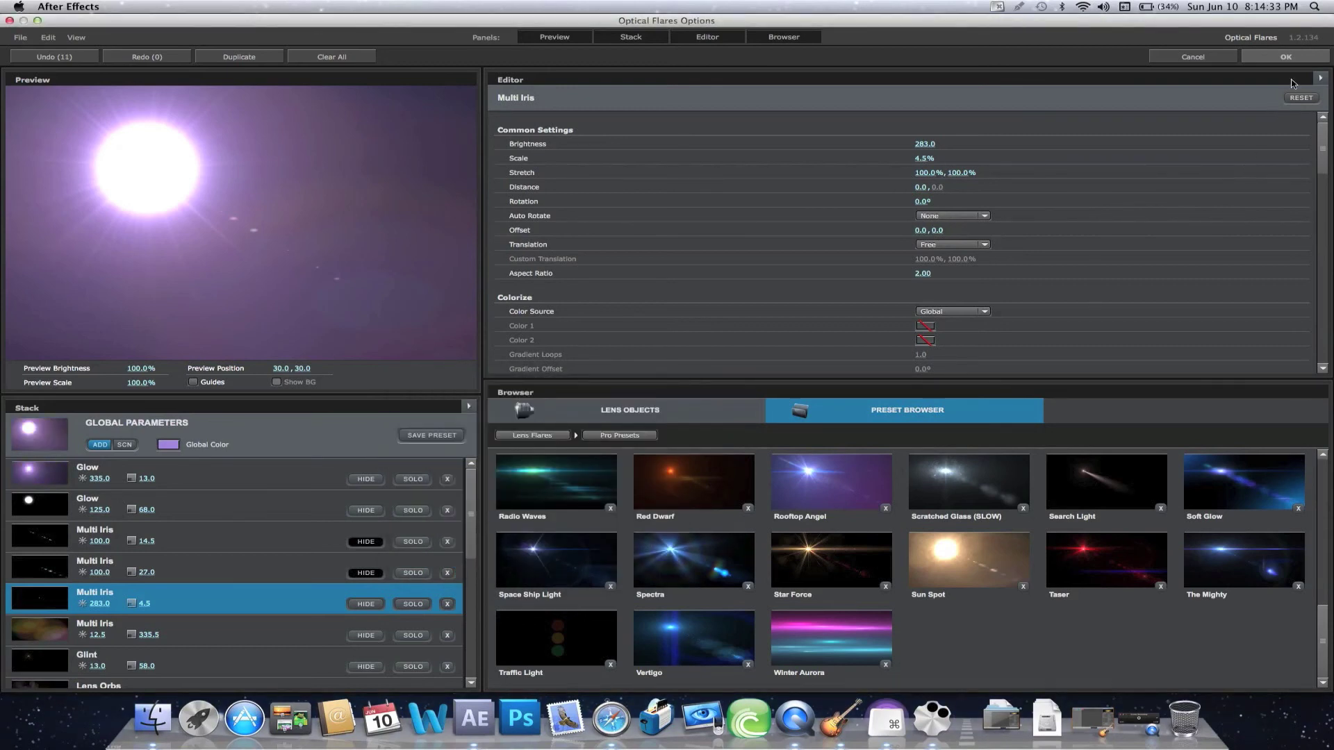
click(1304, 61)
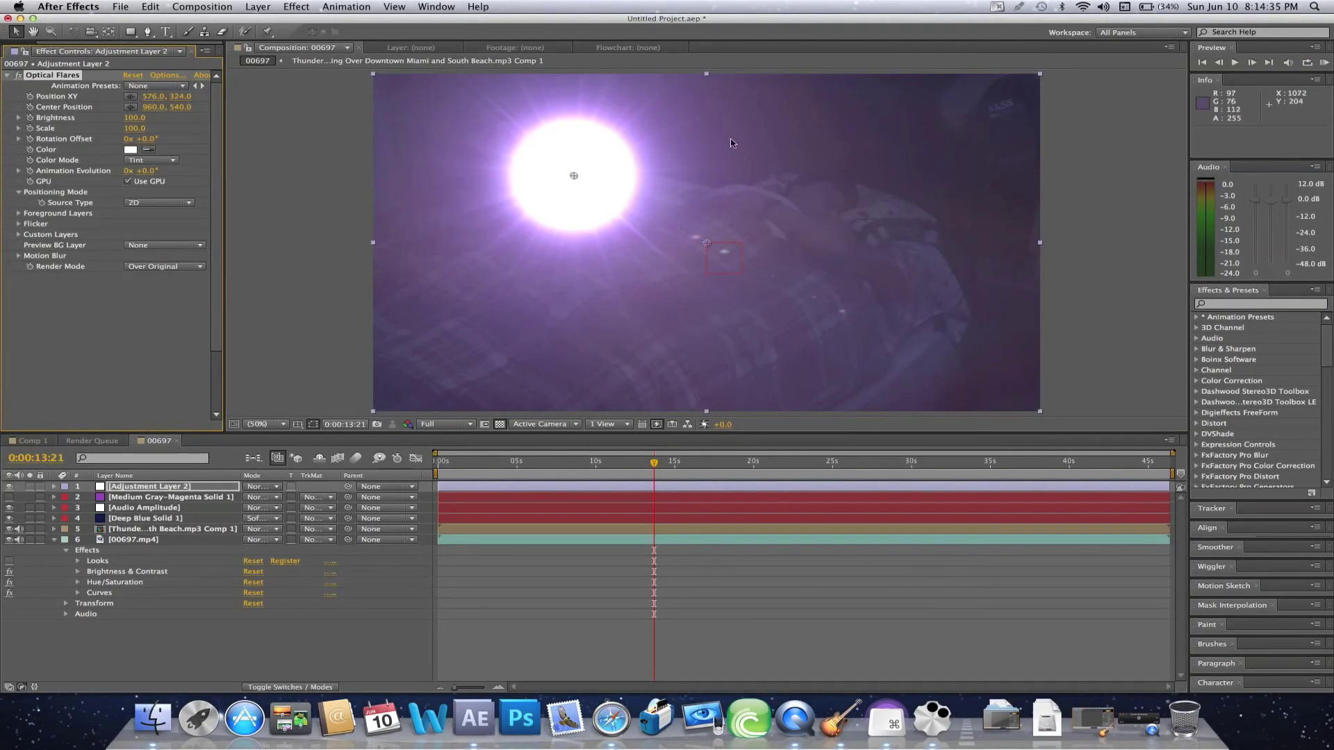
- Drag the flare's centre past the left edge of the frame and reopen Optical Flares Options
drag(574, 180, 230, 121)
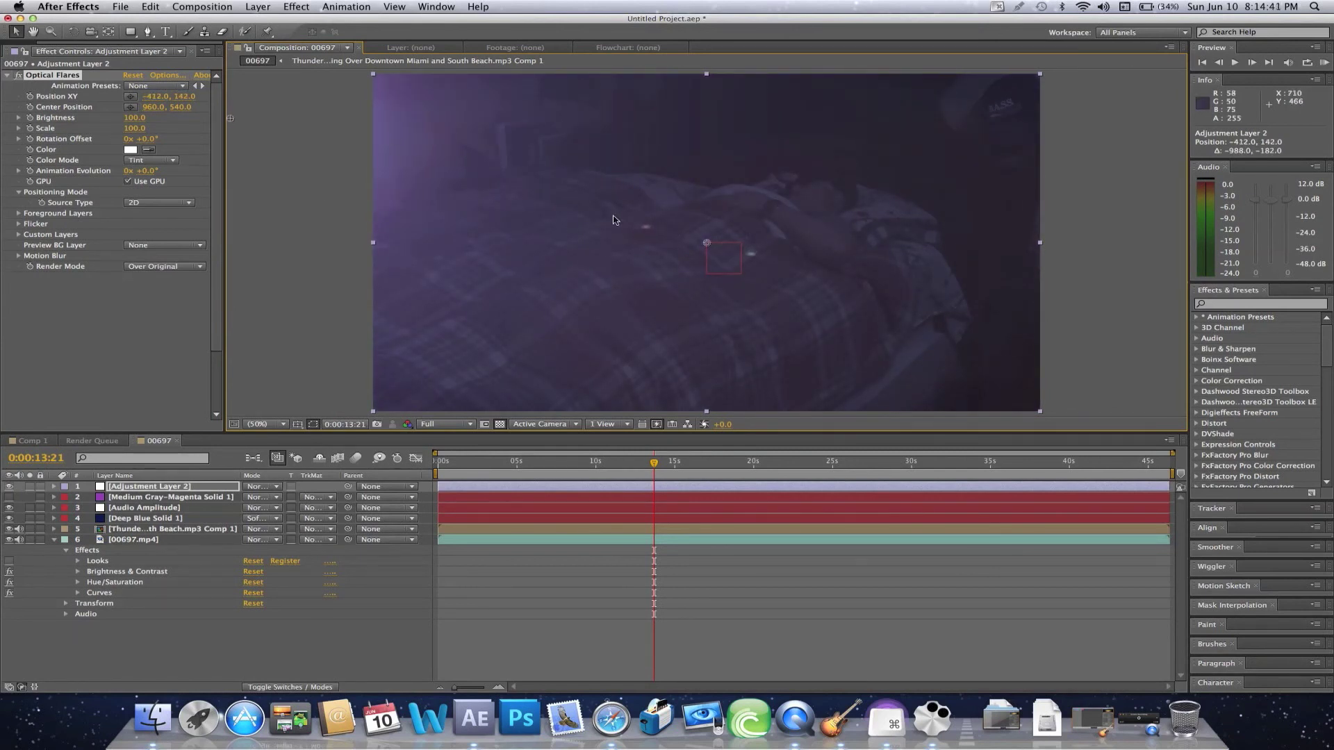
click(165, 78)
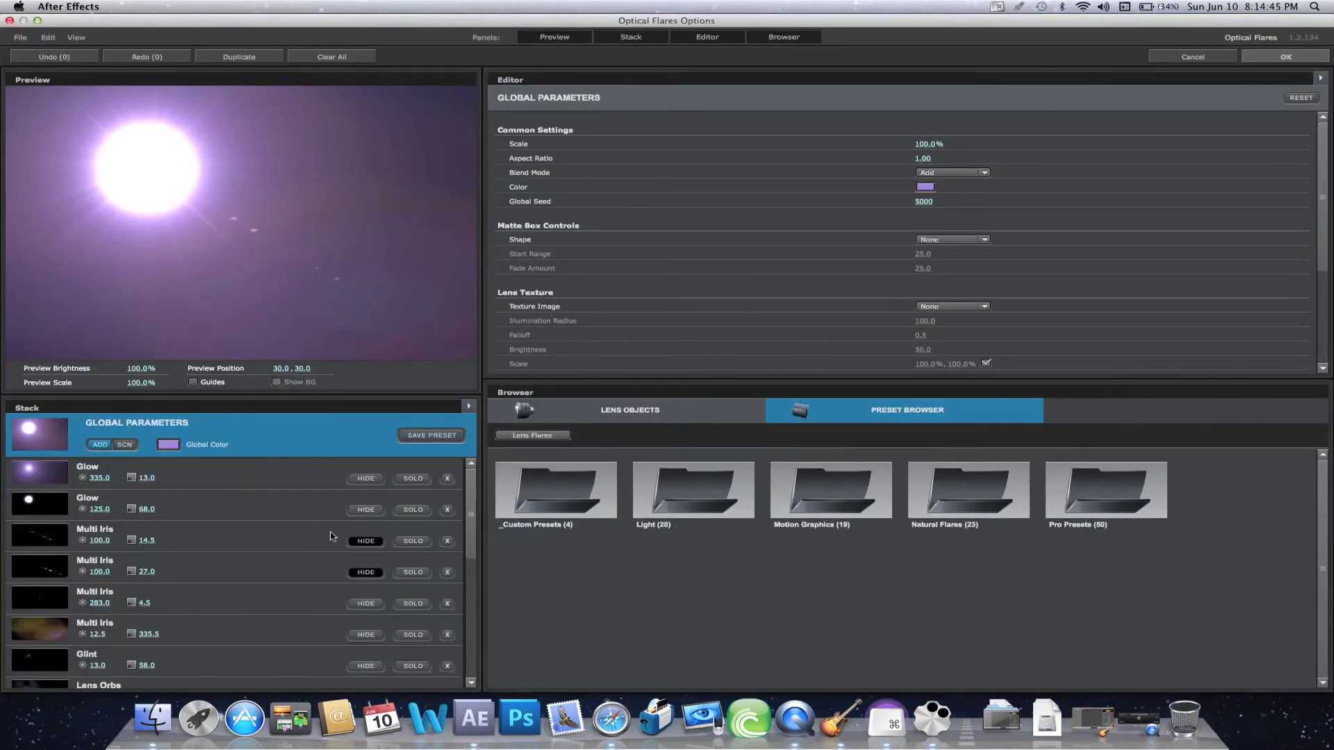
- Delete the Multi Iris elements (100.0/14.5, 283.0/4.5) from the flare stack and apply it
click(447, 541)
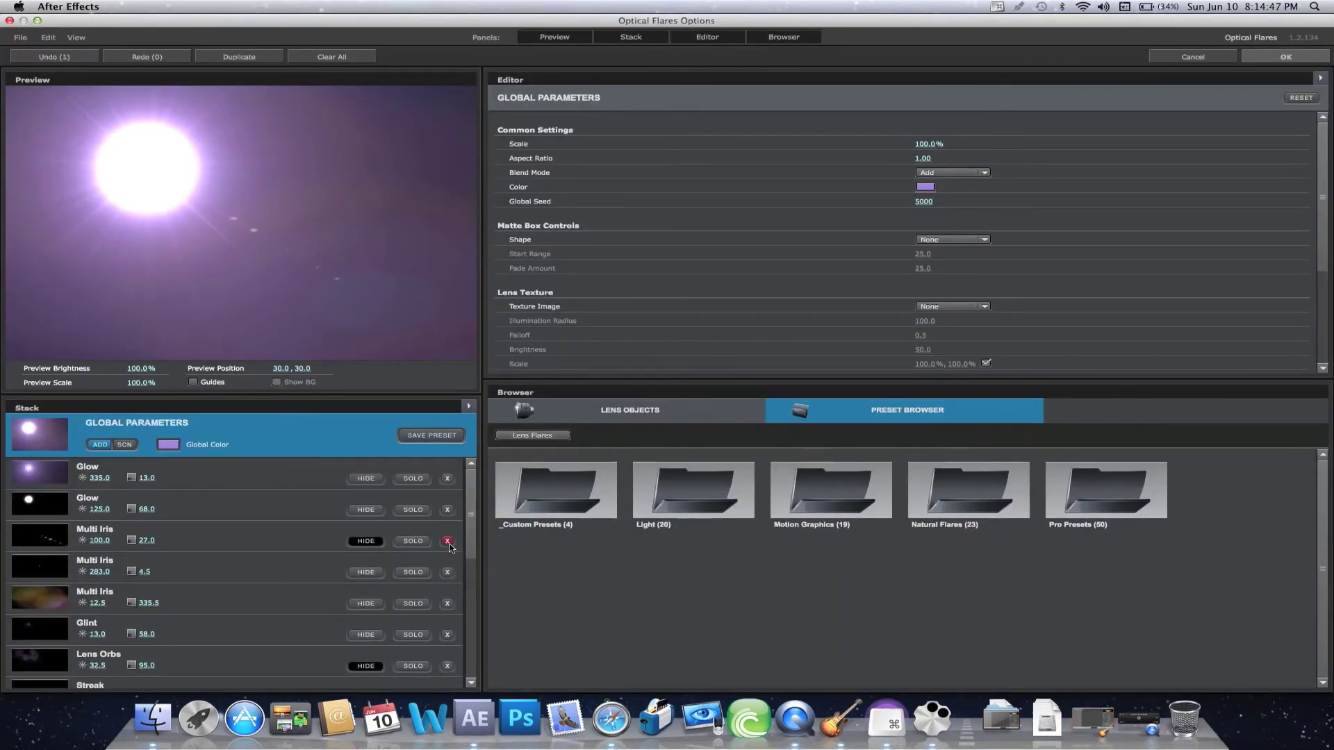
click(447, 542)
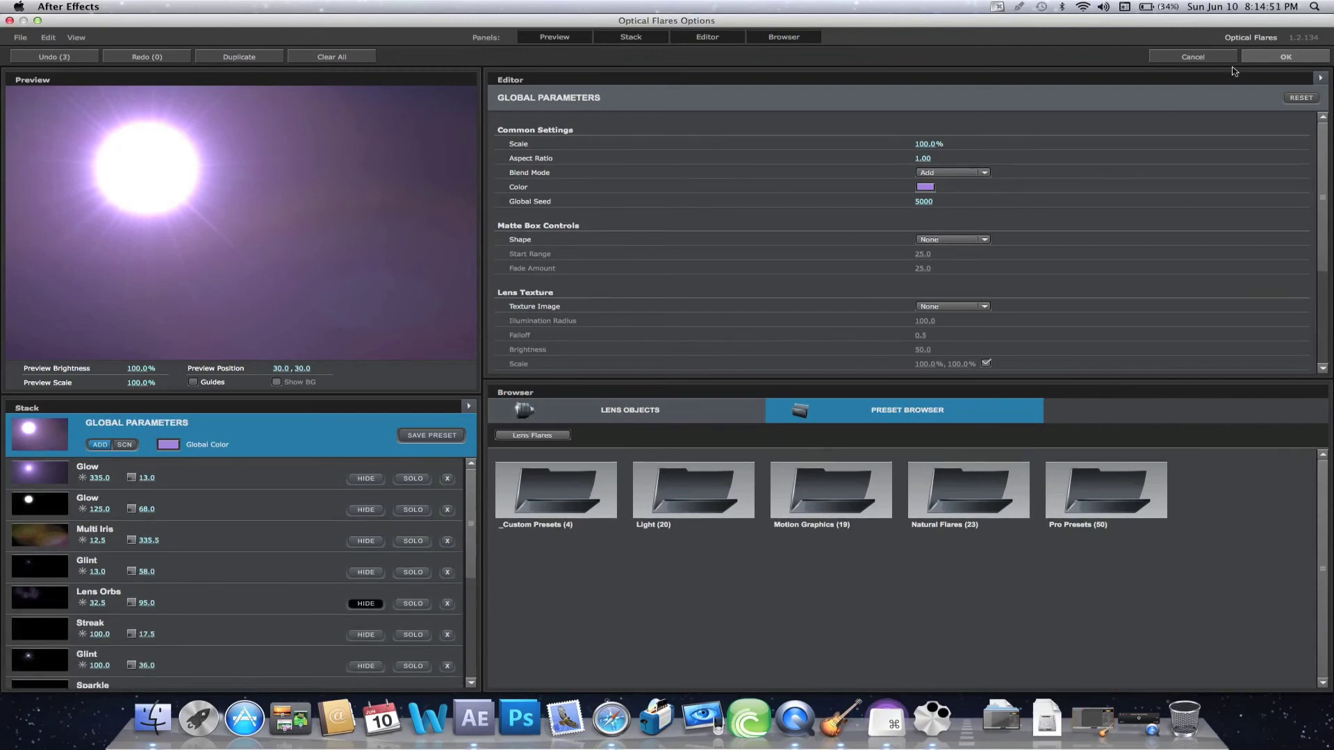
click(1254, 58)
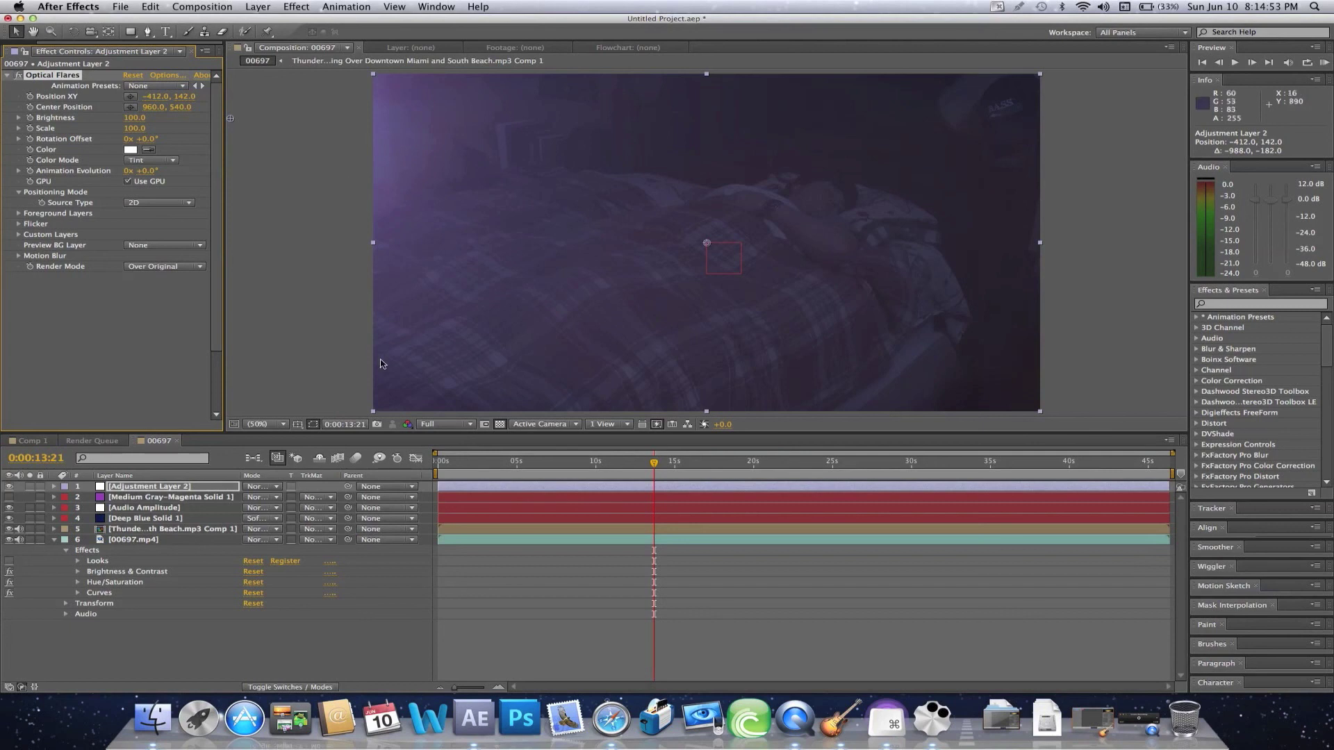
- Give Adjustment Layer 2's Opacity an expression pick-whipped to Audio Amplitude's Both Channels Slider
click(153, 487)
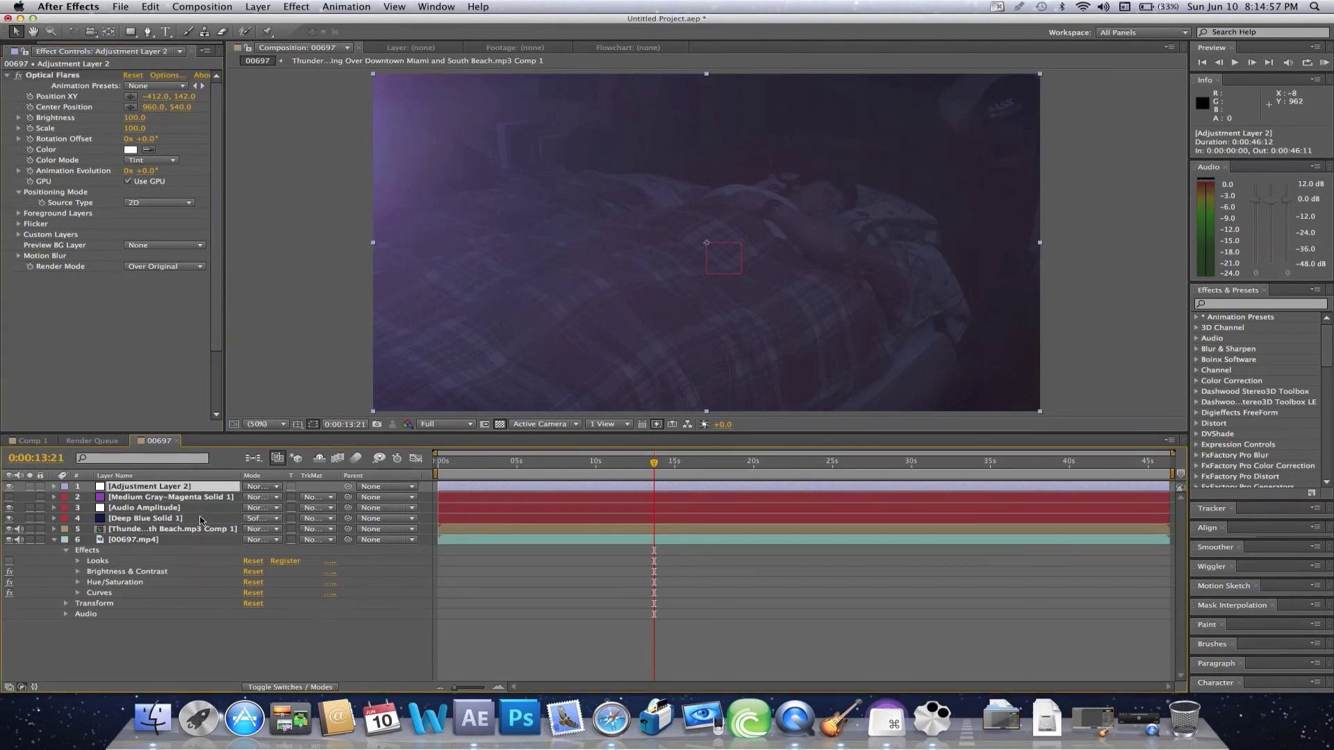
key(t)
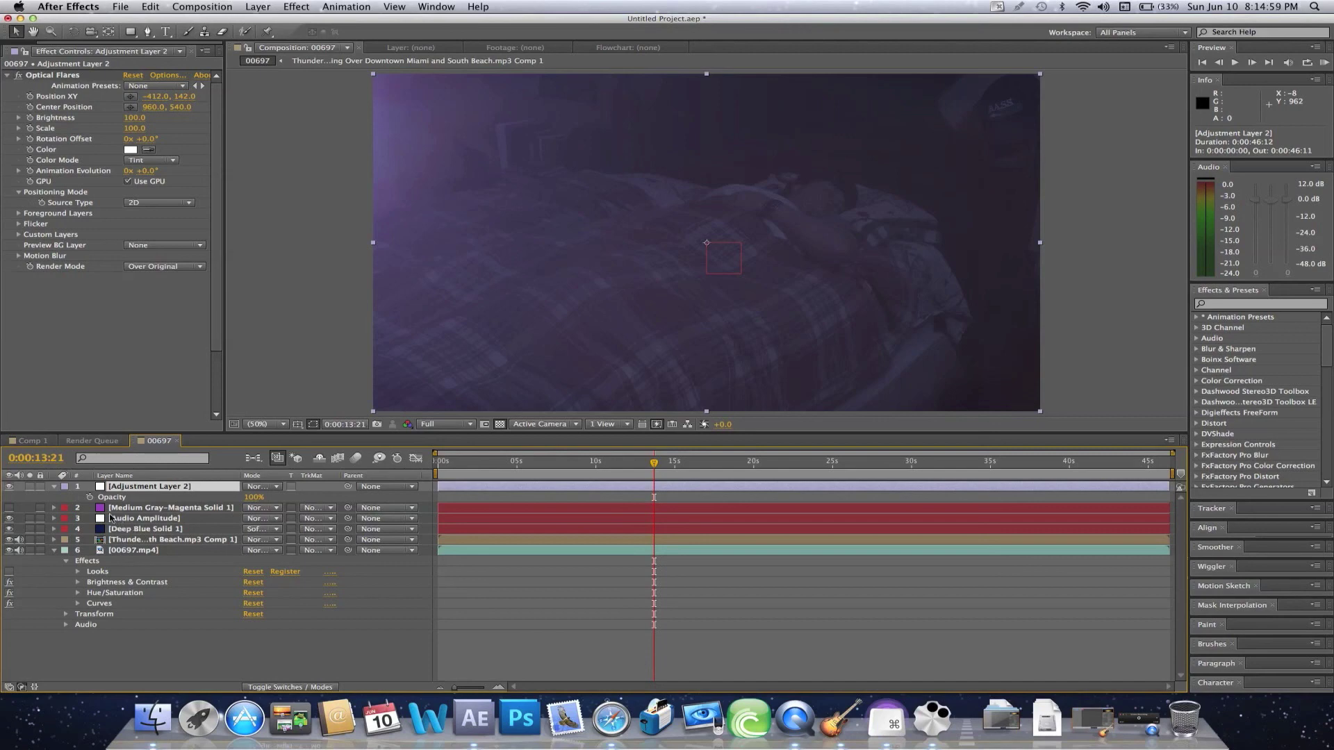
alt+click(90, 498)
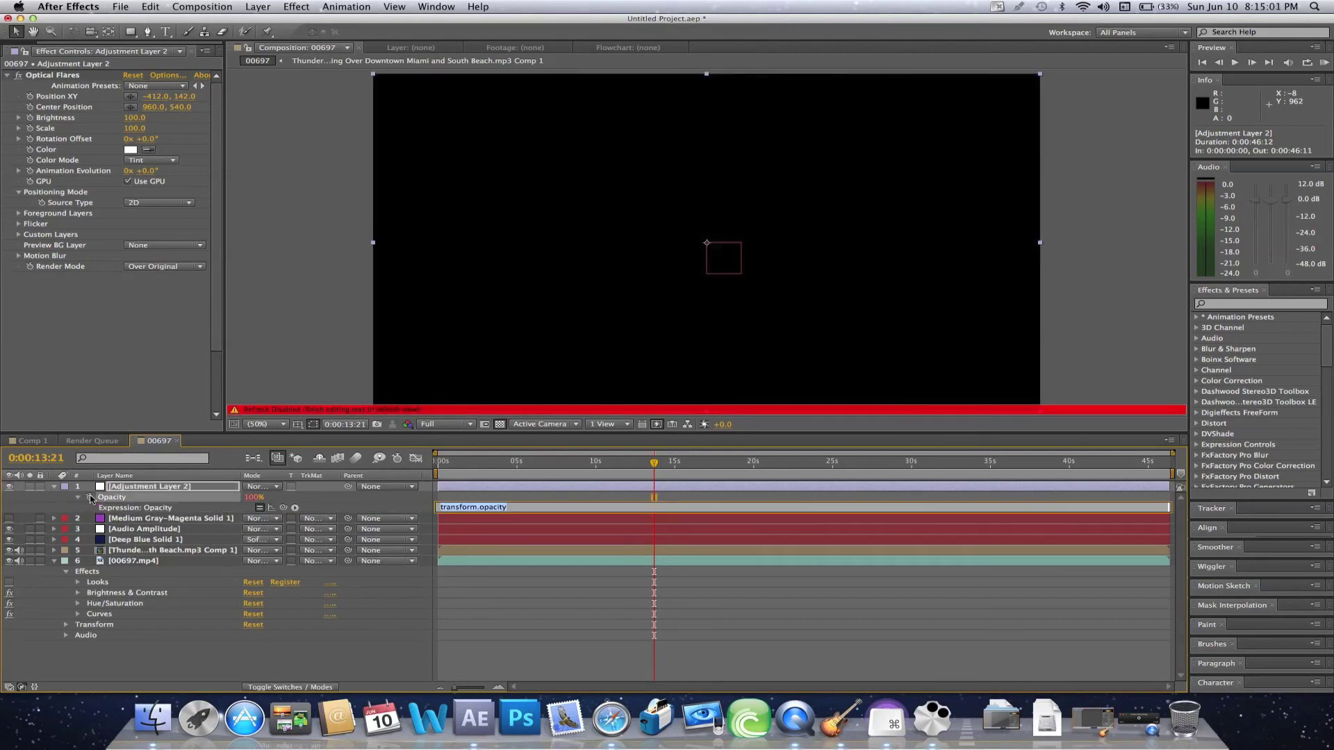
click(53, 529)
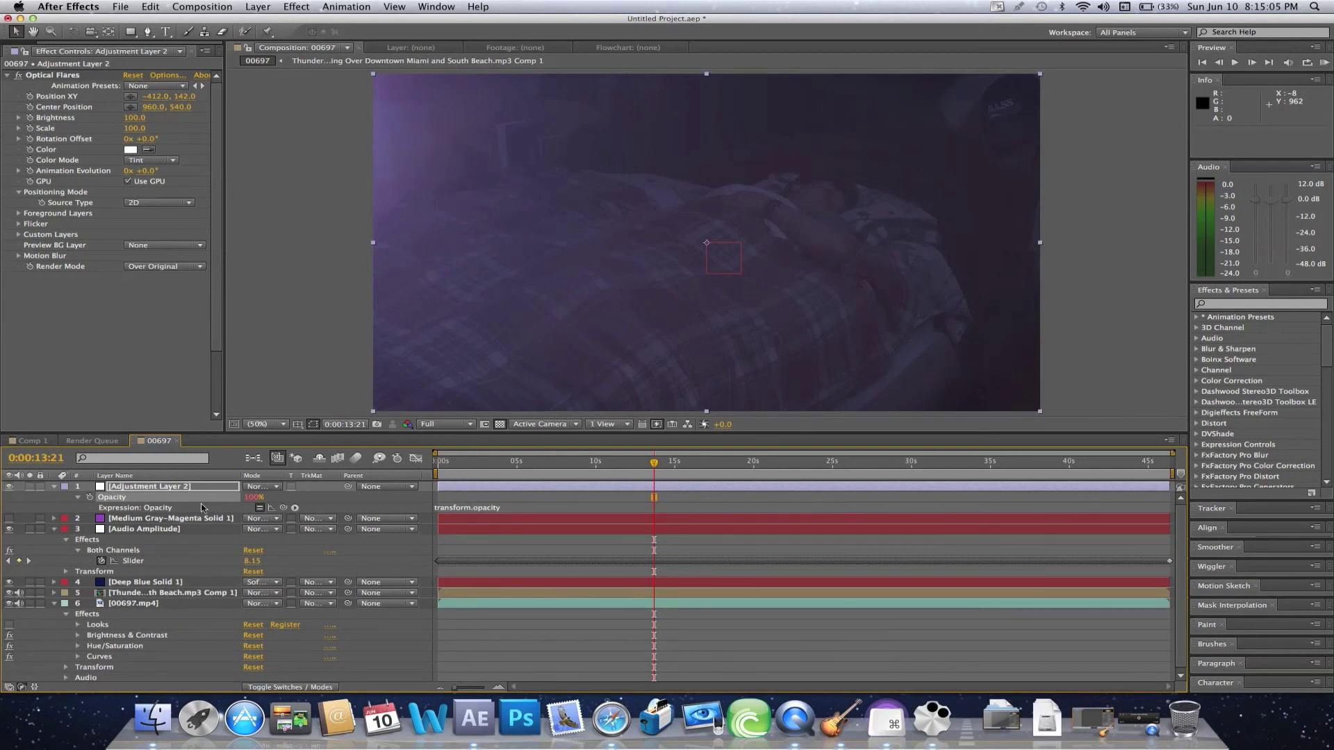
drag(281, 510, 159, 563)
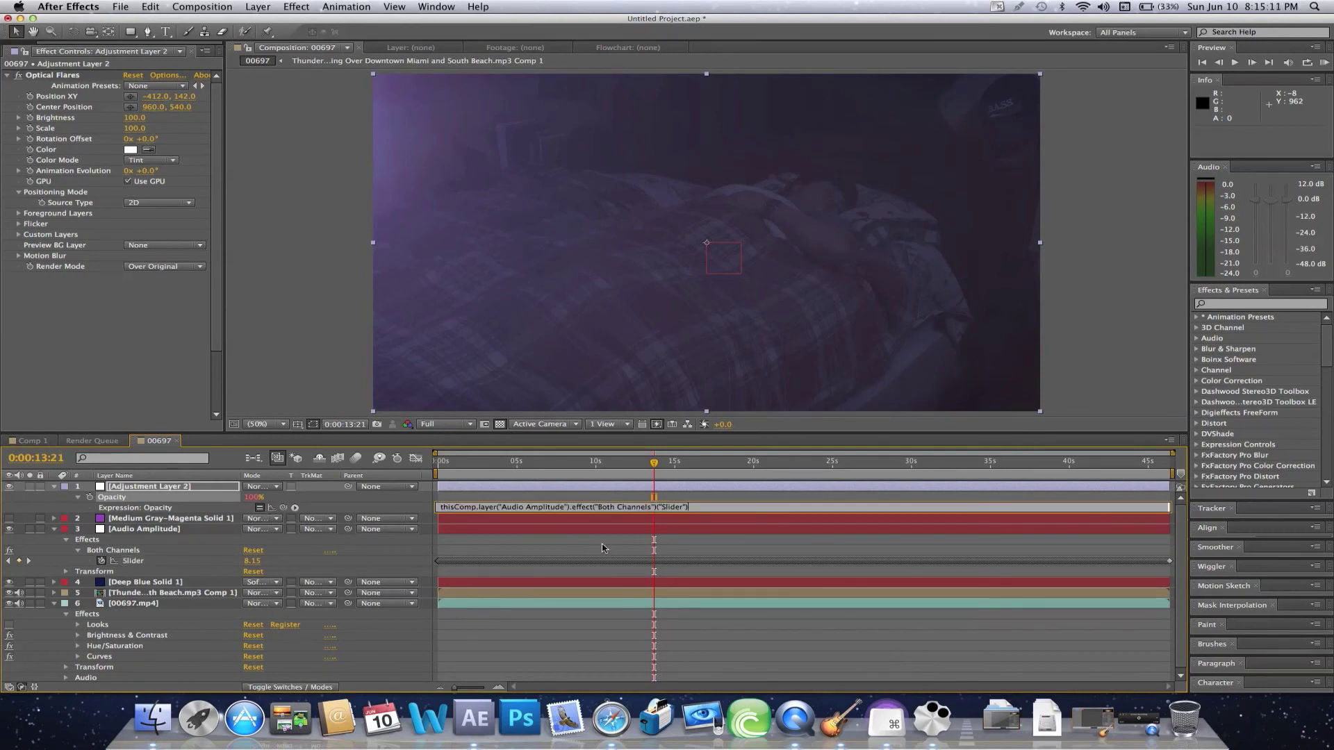
click(603, 548)
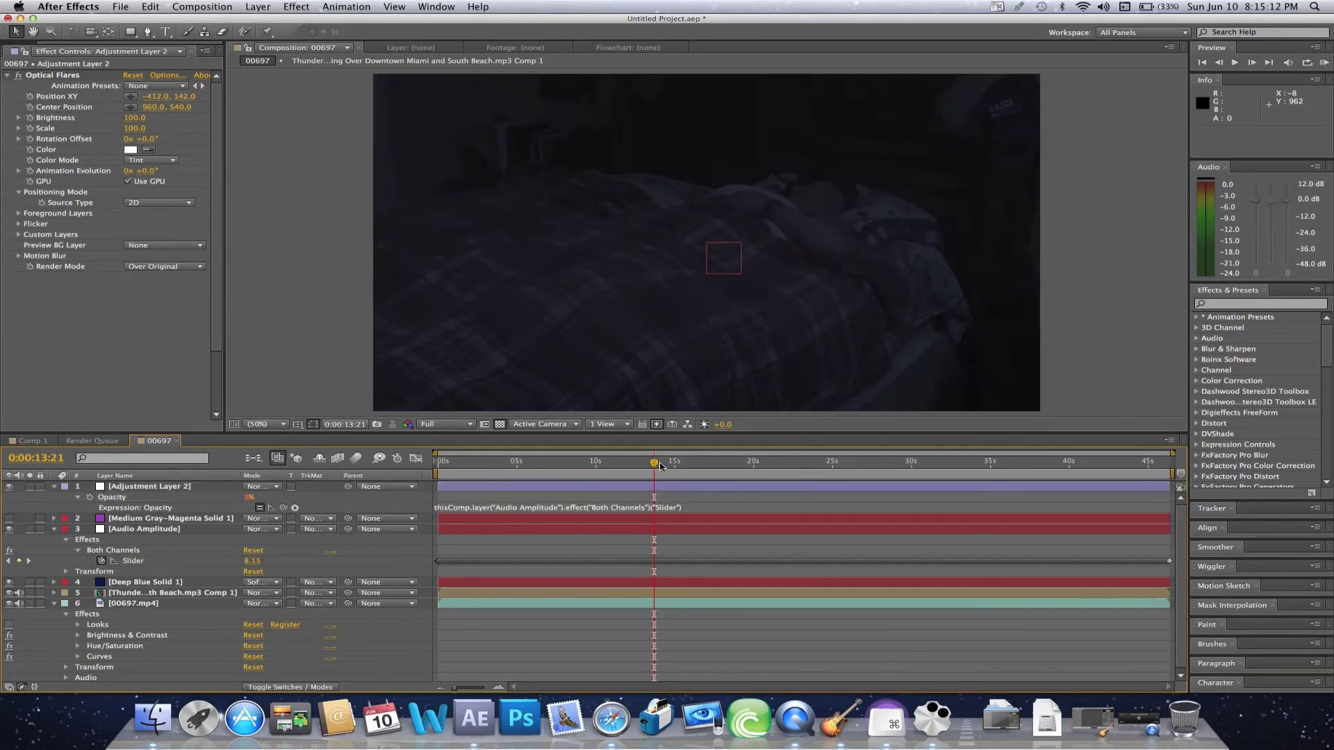
mouse_move(656, 464)
mouse_down()
mouse_move(469, 477)
mouse_move(683, 461)
mouse_up()
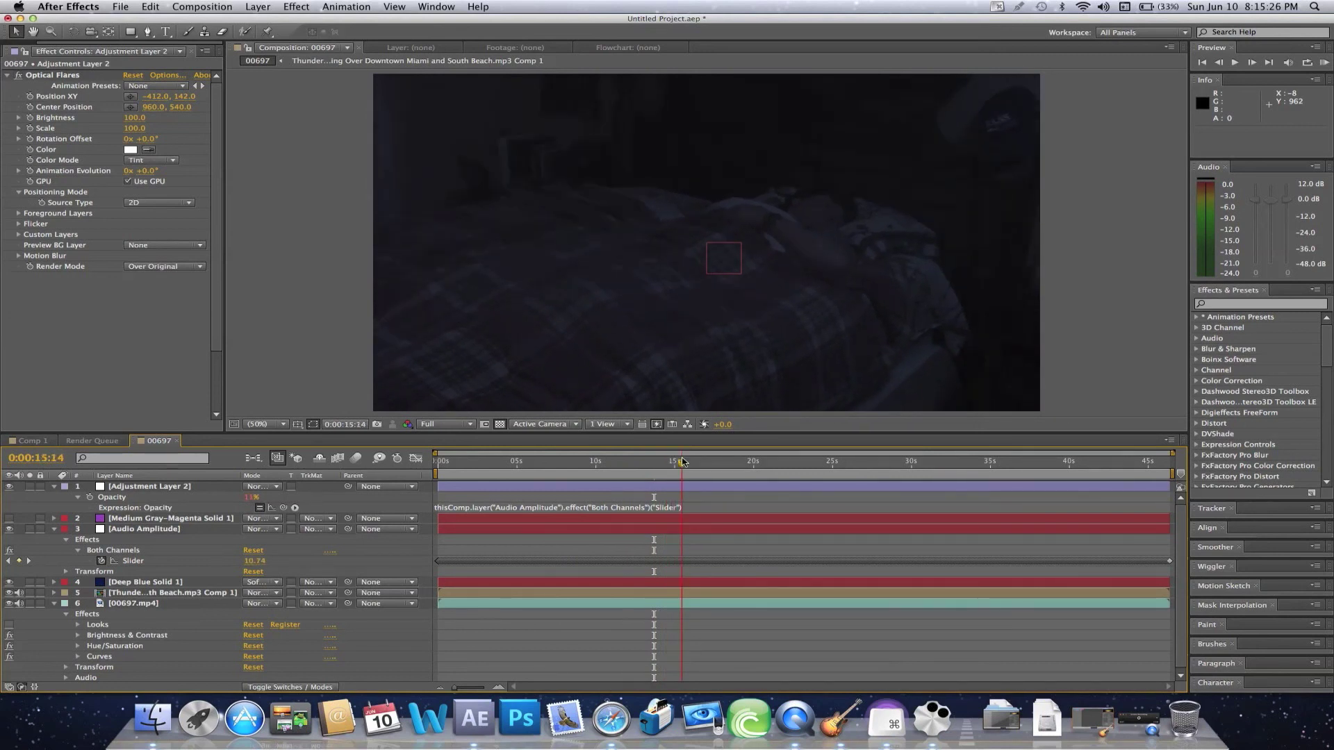
- Append *2 to the Opacity expression's Slider reference and check the result at an earlier frame
click(668, 507)
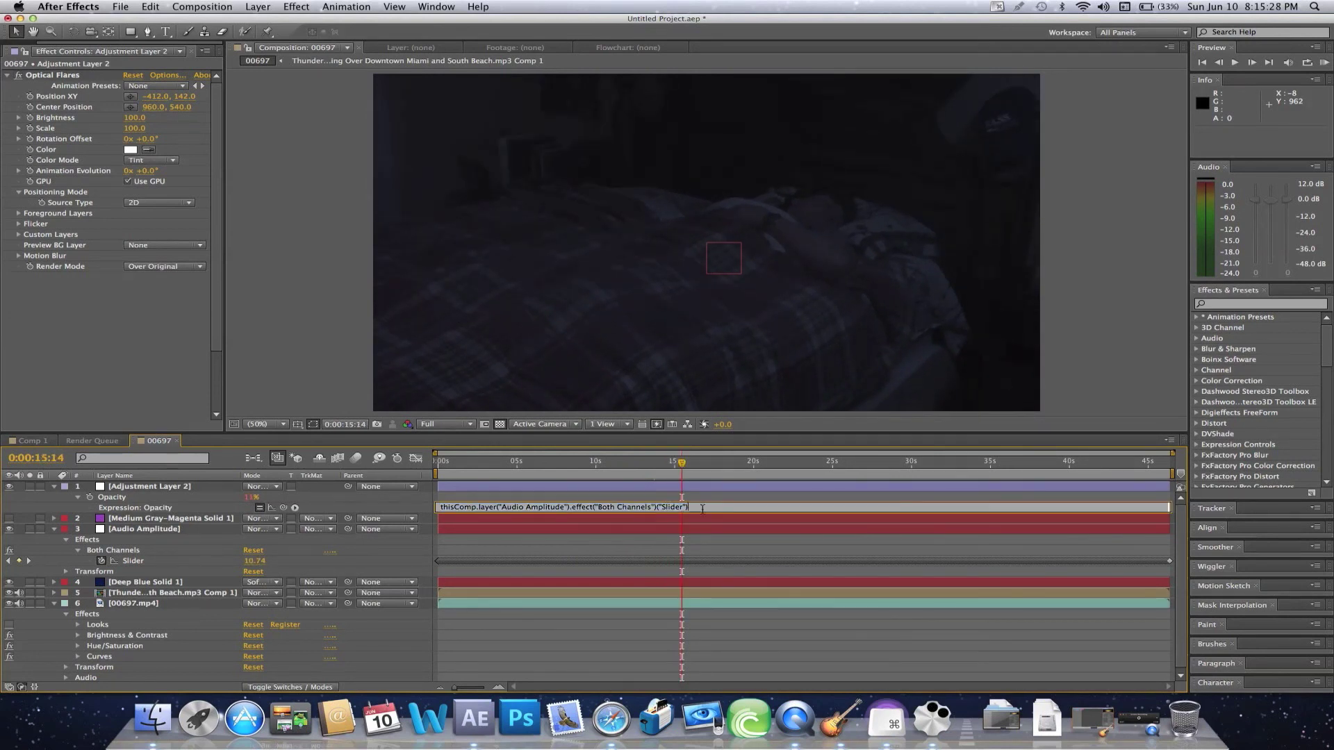
text(*2)
click(718, 537)
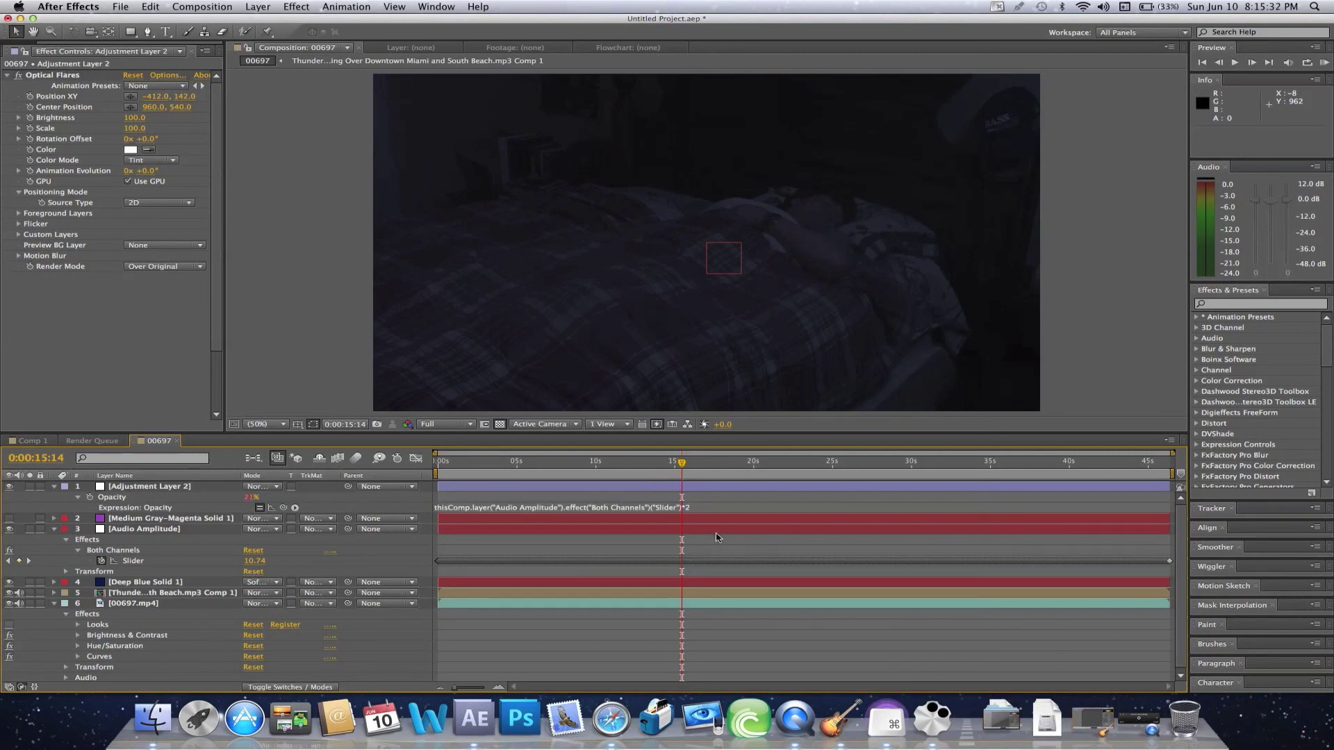
drag(683, 466, 604, 478)
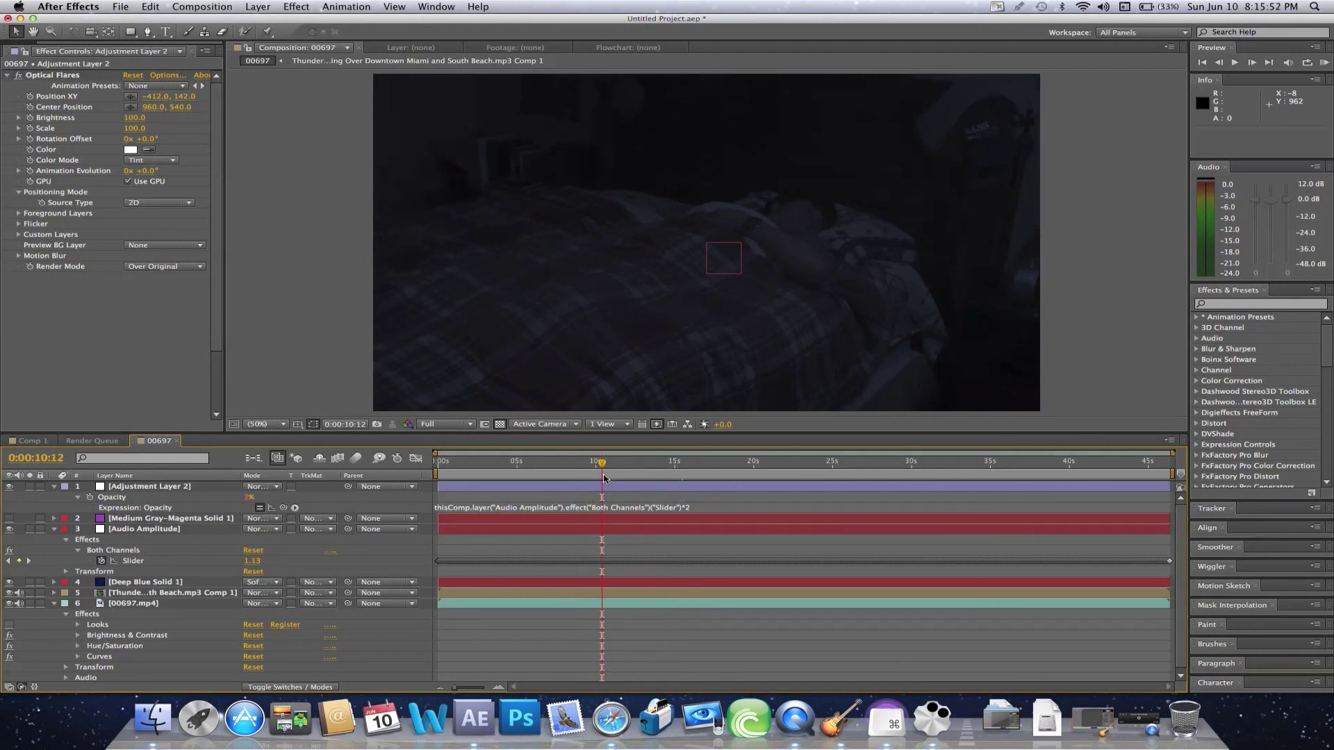